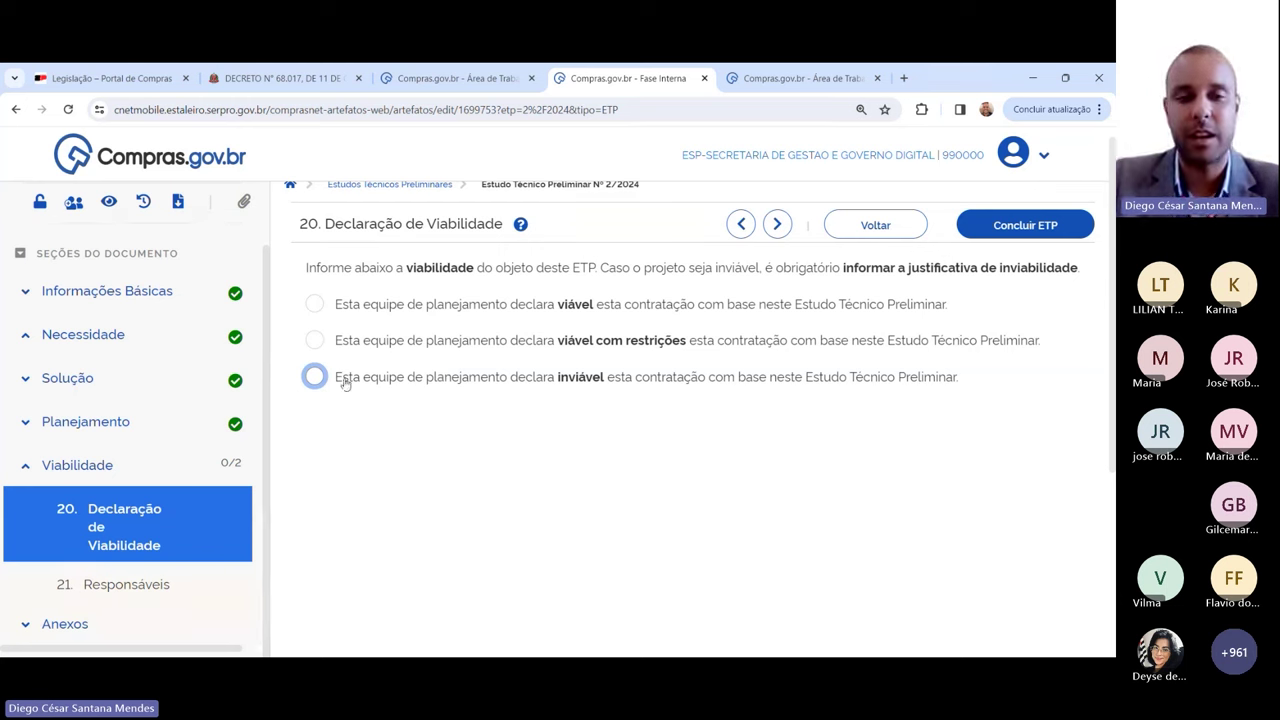
Step: Open section 21, Responsáveis, of the ETP from the sidebar
left_click(113, 590)
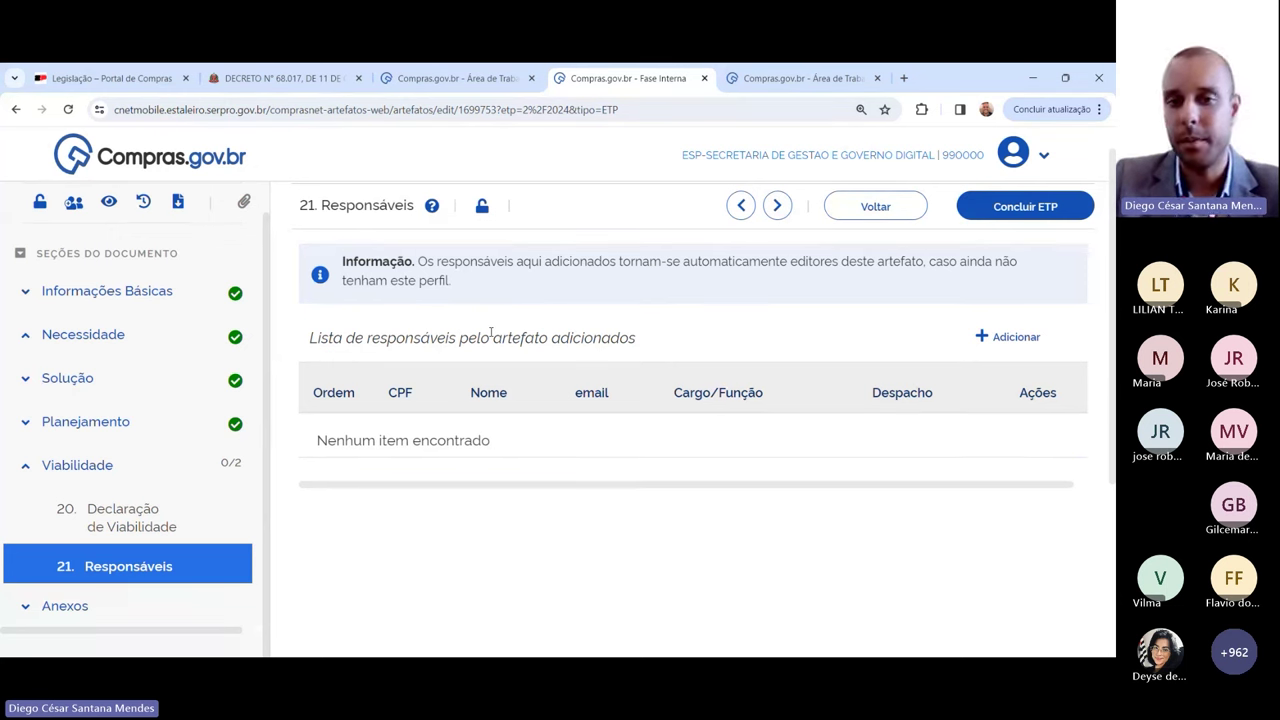
Step: In the Decree 68.017 text, search for 'requis' and step to a later match
left_click(288, 80)
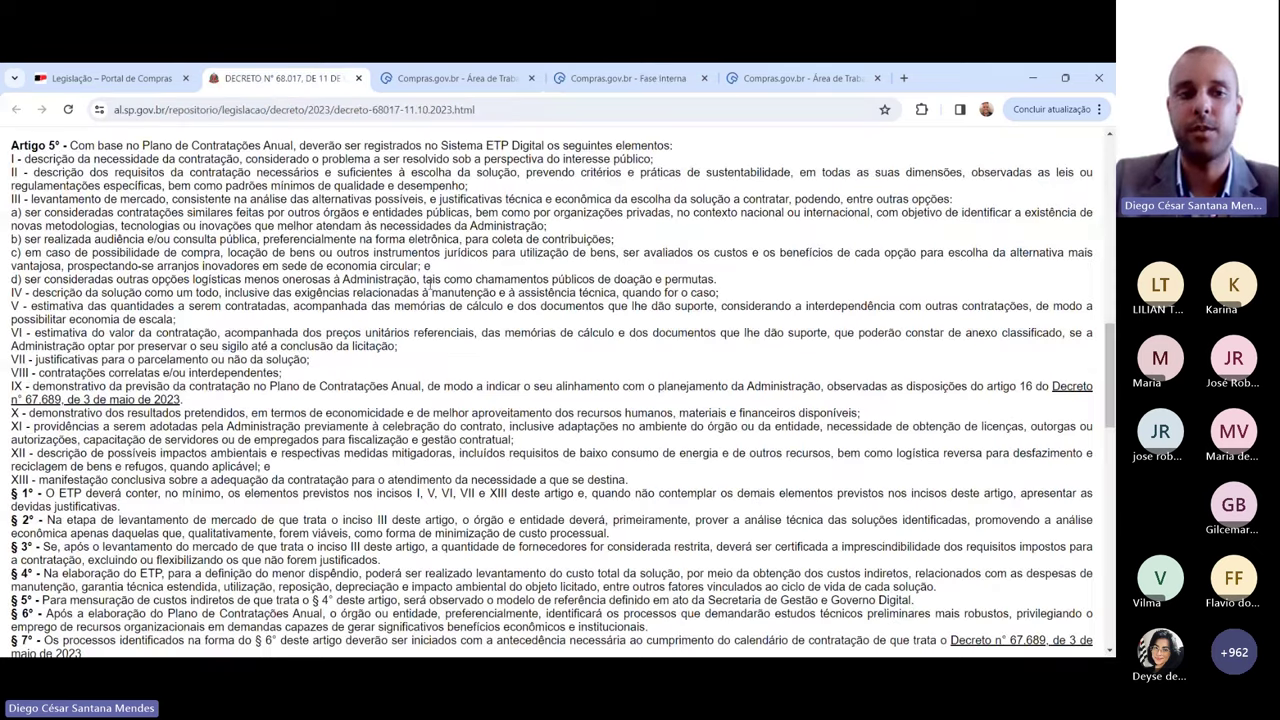
scroll(430, 285, "up", 2)
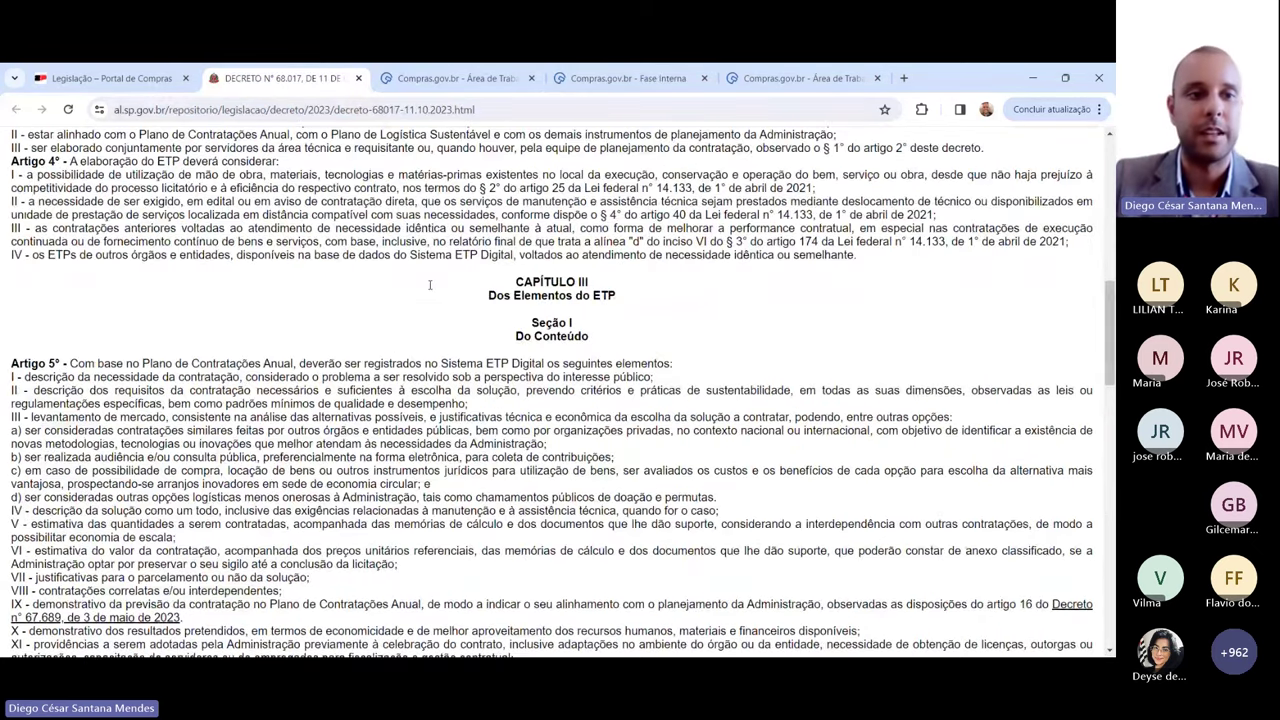
scroll(430, 285, "up", 1)
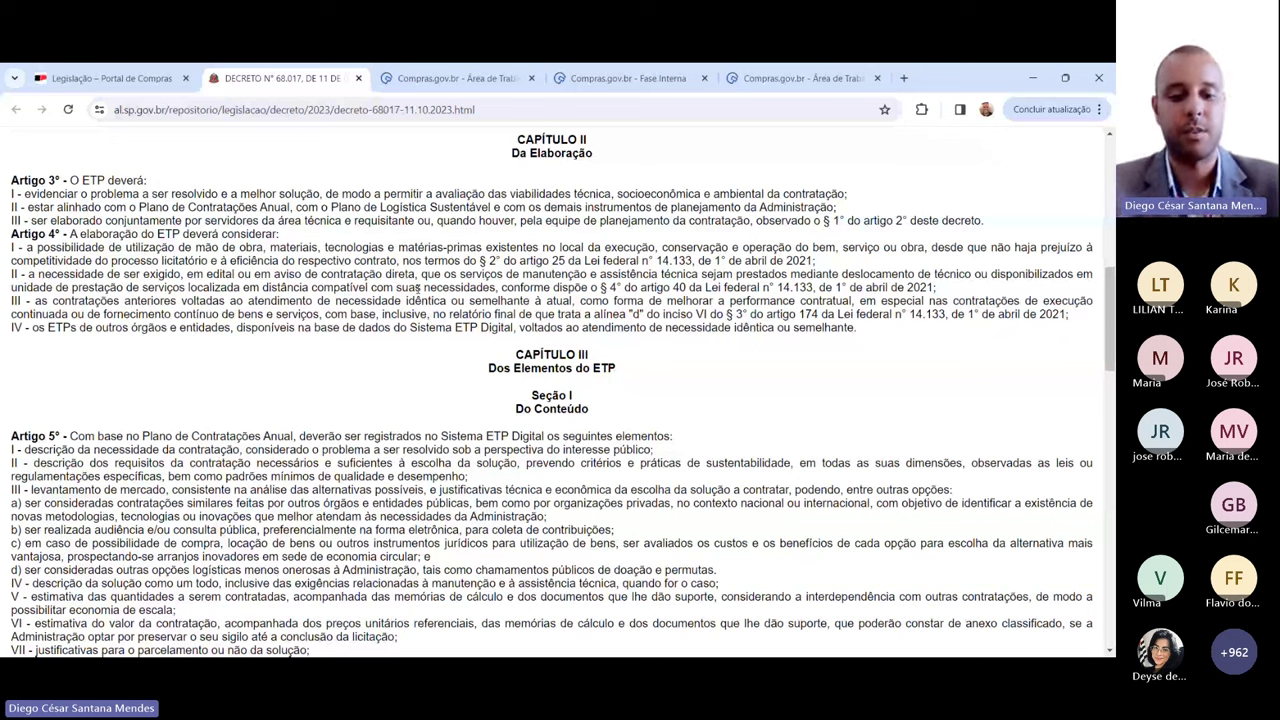
key("ctrl+f")
type("requis")
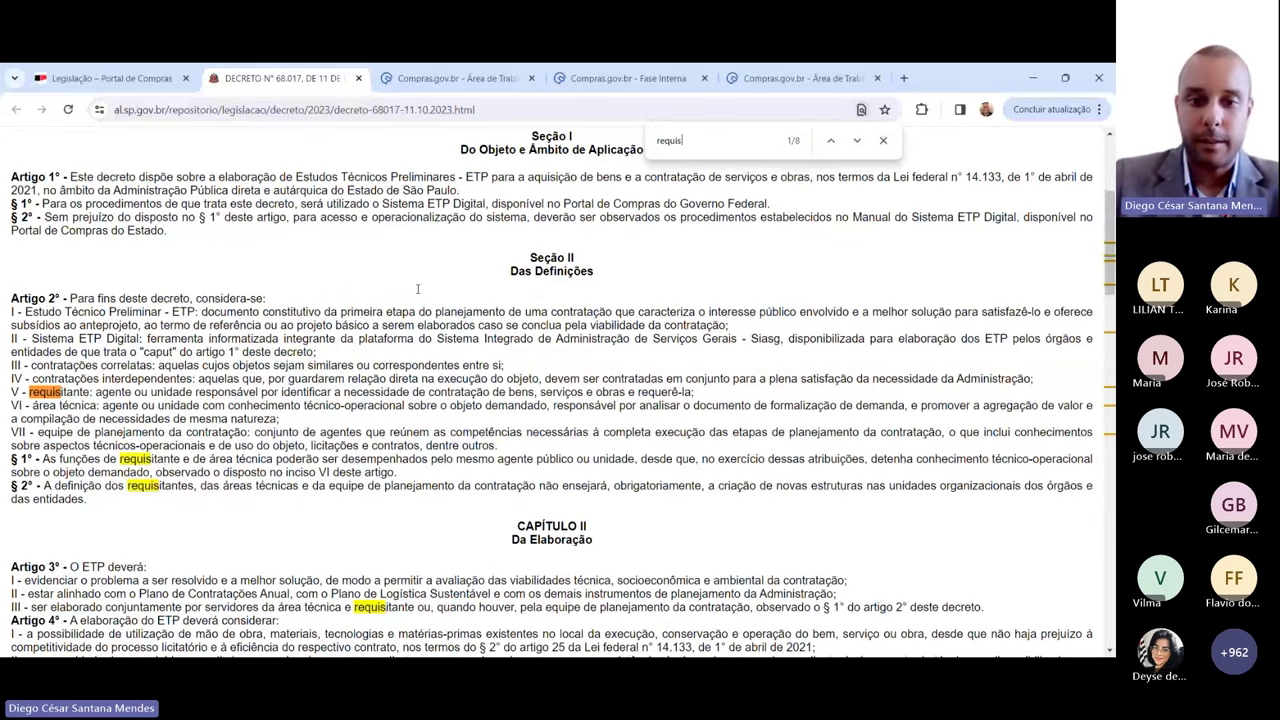
key("Return")
key("Return")
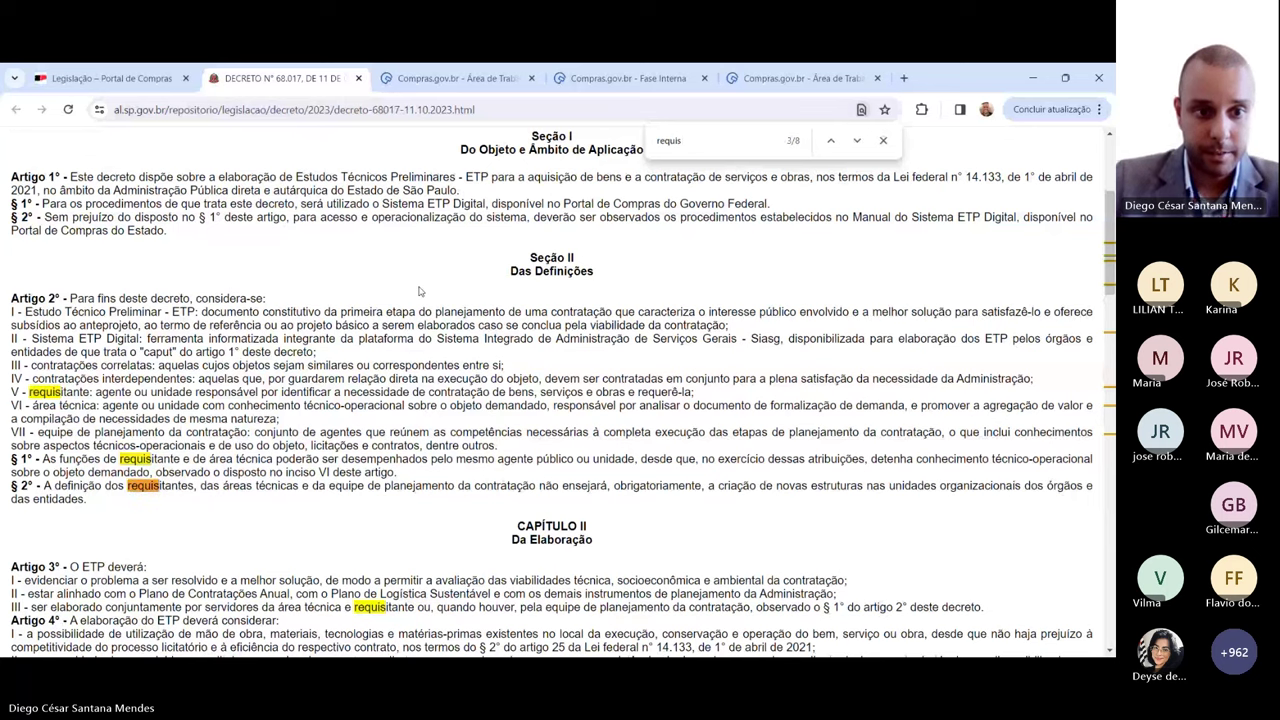
Step: Highlight Art. 3º item III on ETP elaboration and the Art. 2º V requisitante definition
scroll(420, 291, "down", 2)
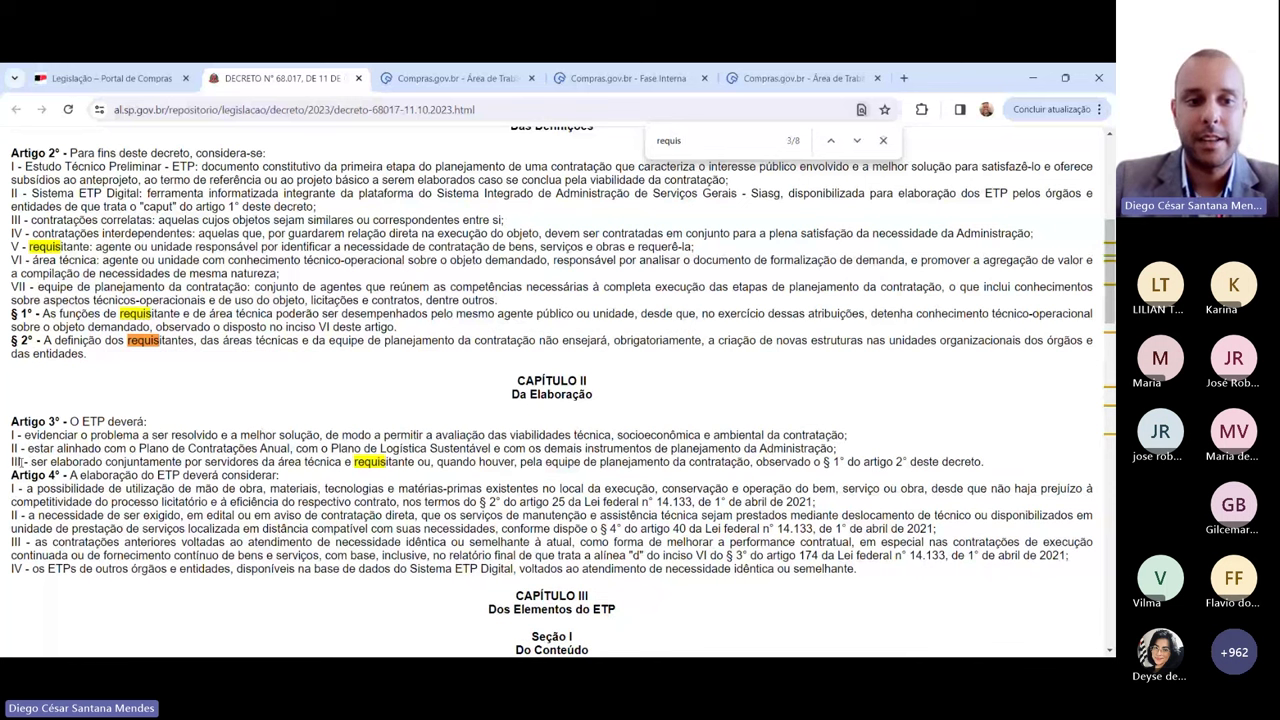
left_click_drag(22, 463, 753, 466)
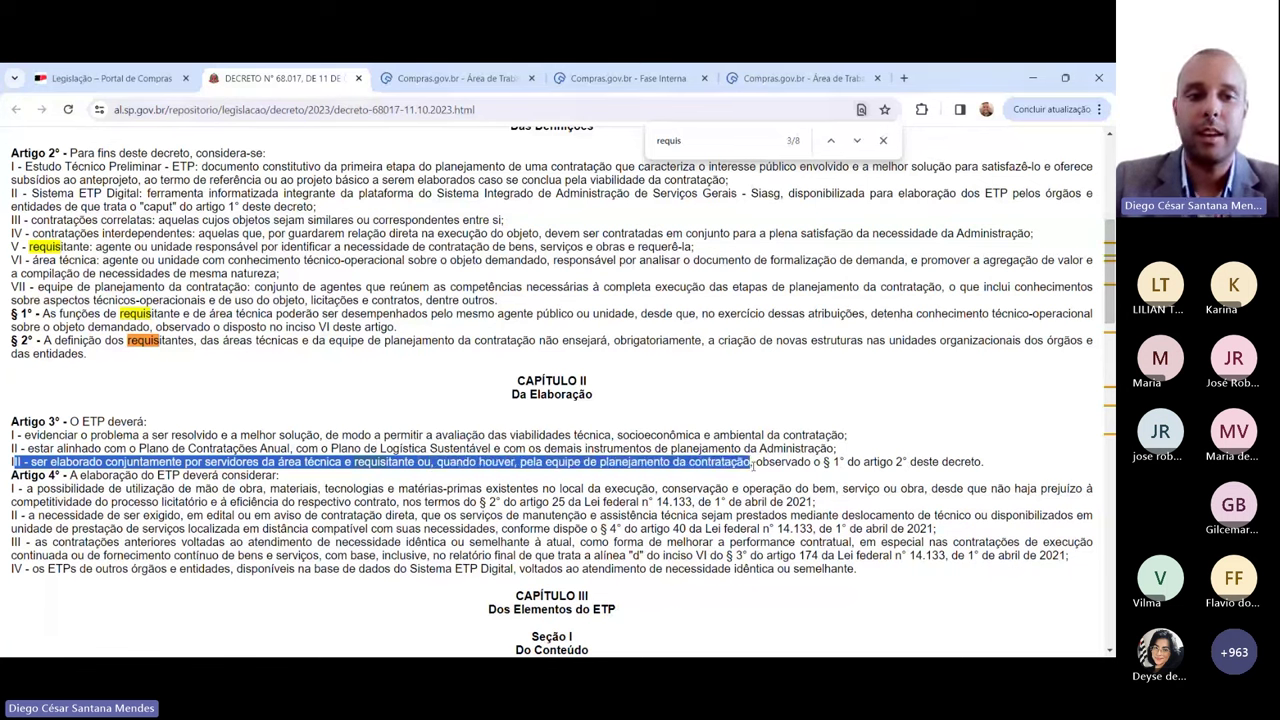
left_click_drag(752, 466, 906, 463)
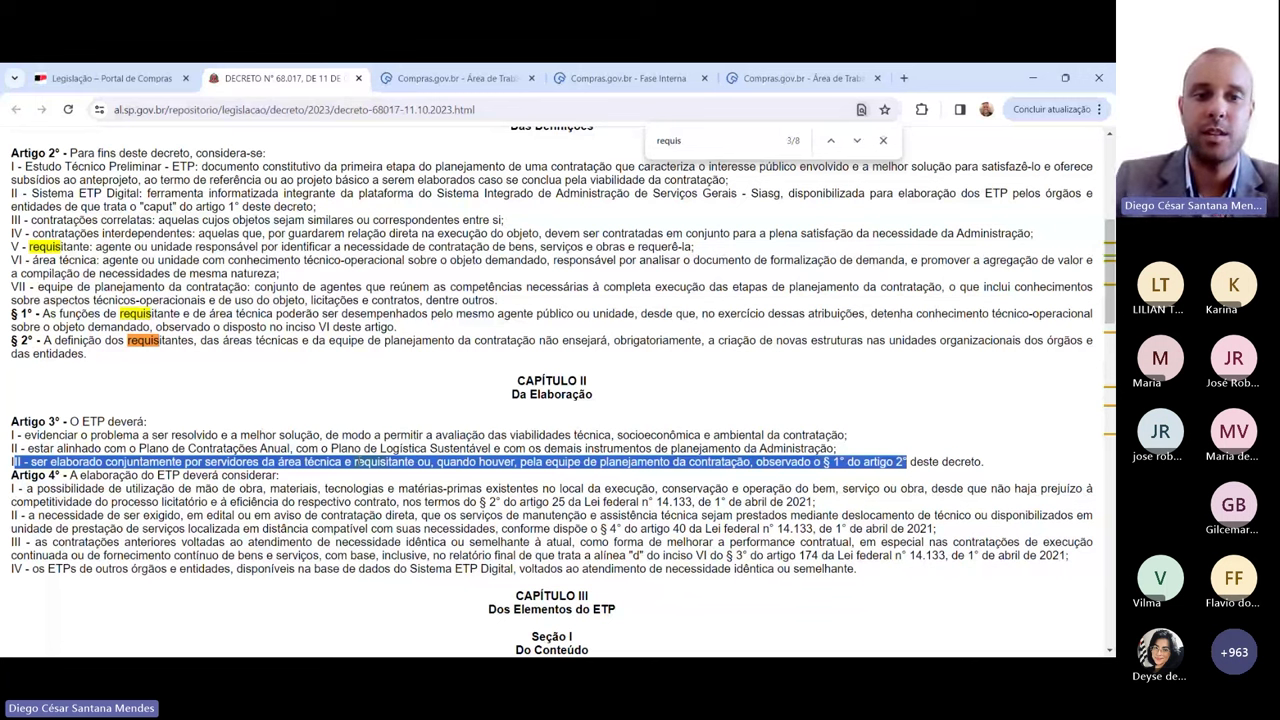
left_click_drag(288, 246, 382, 246)
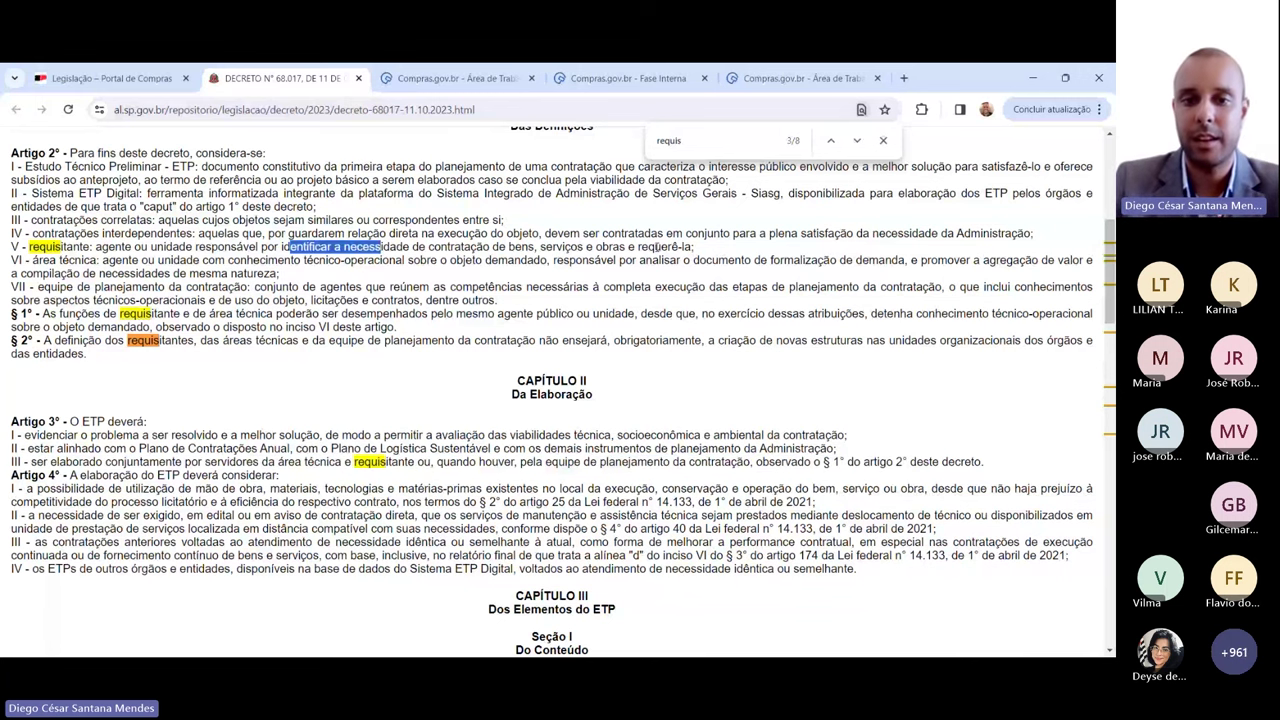
left_click_drag(641, 246, 693, 246)
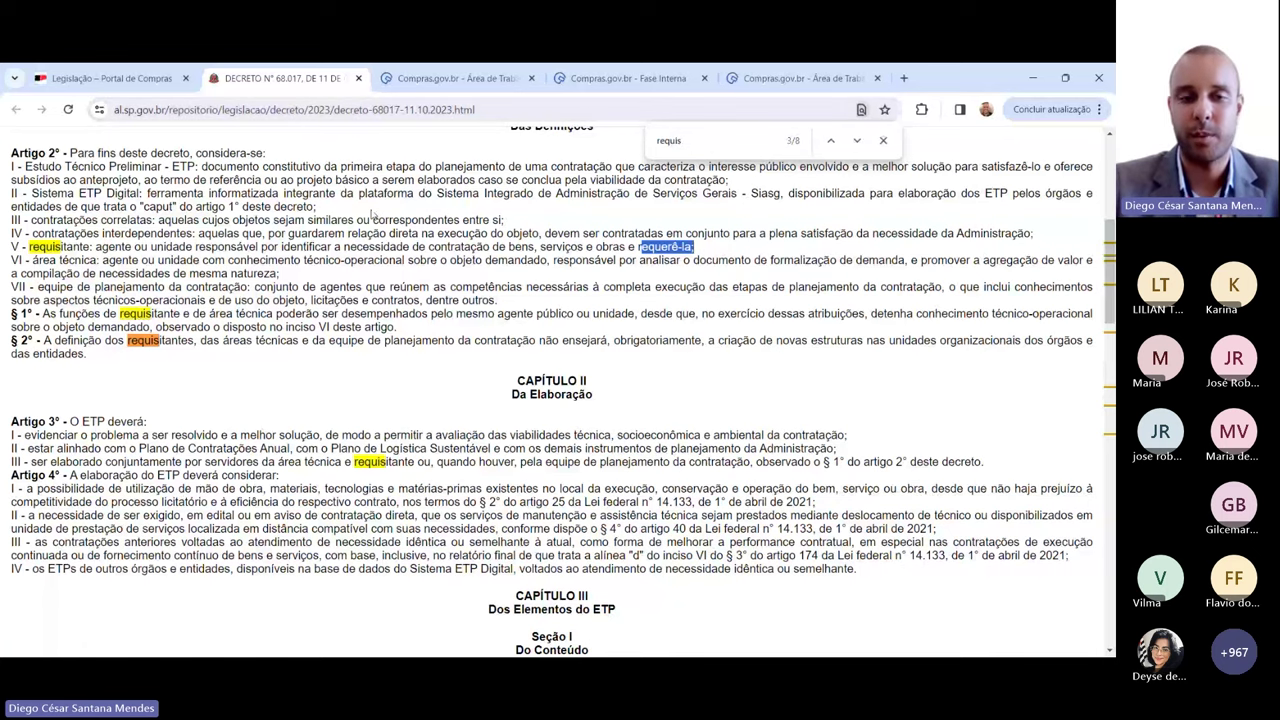
Step: Start adding a responsible person, filling in their CPF and e-mail address
left_click(668, 86)
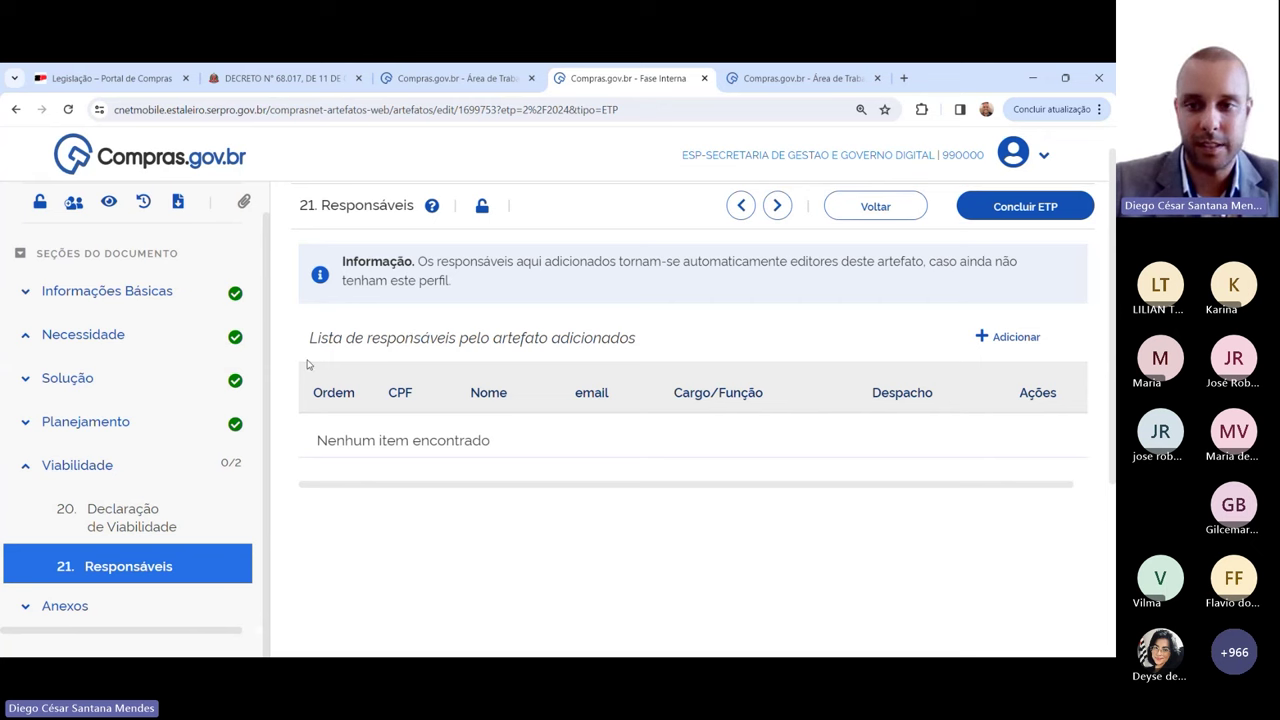
left_click(1003, 338)
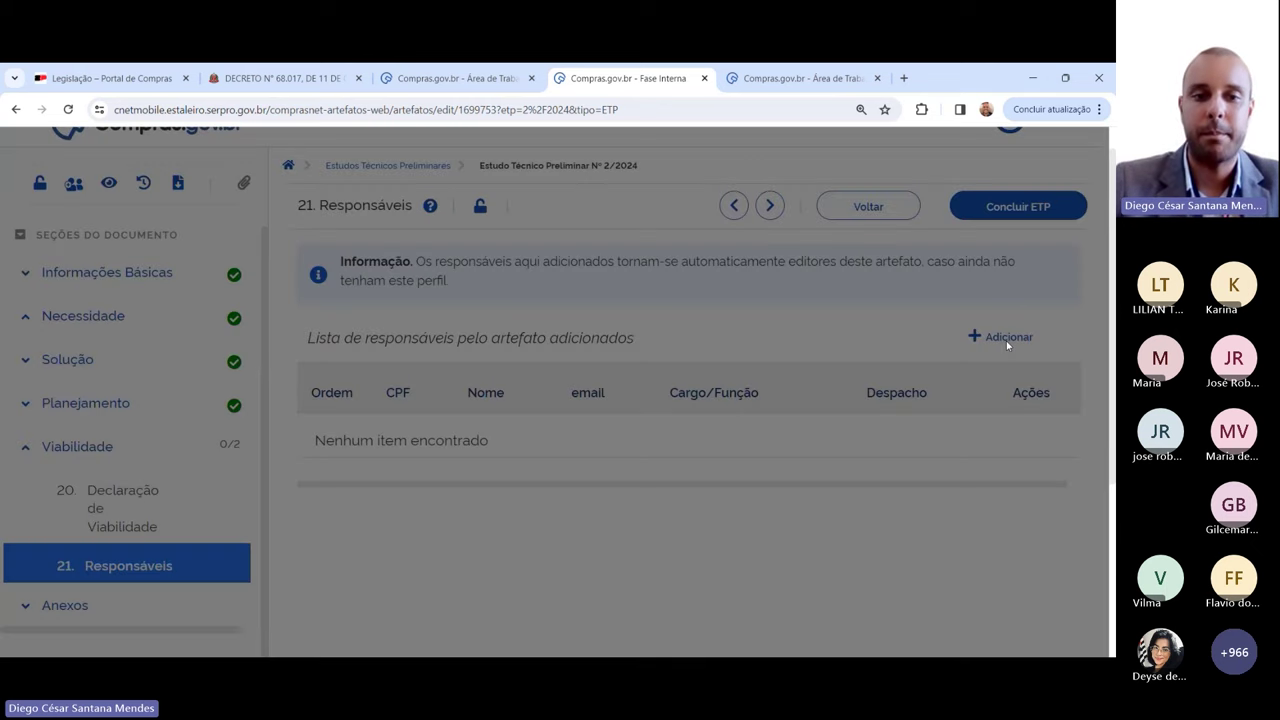
left_click(438, 265)
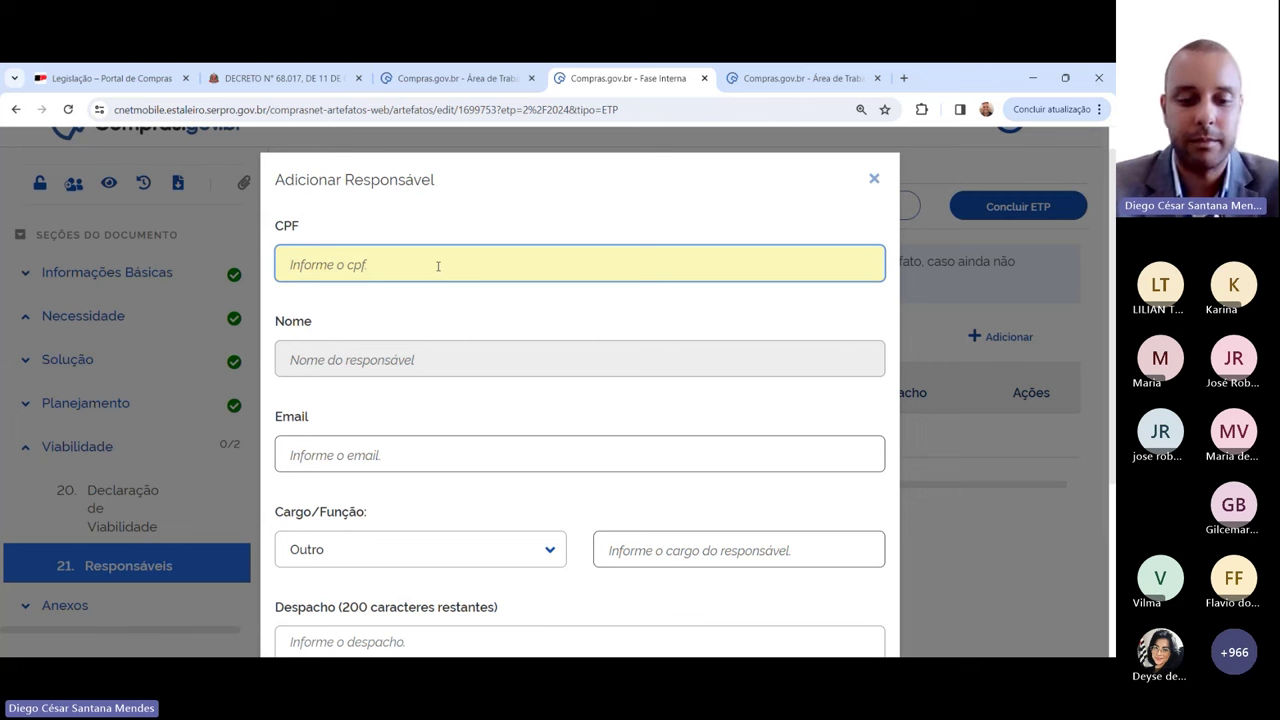
type("***")
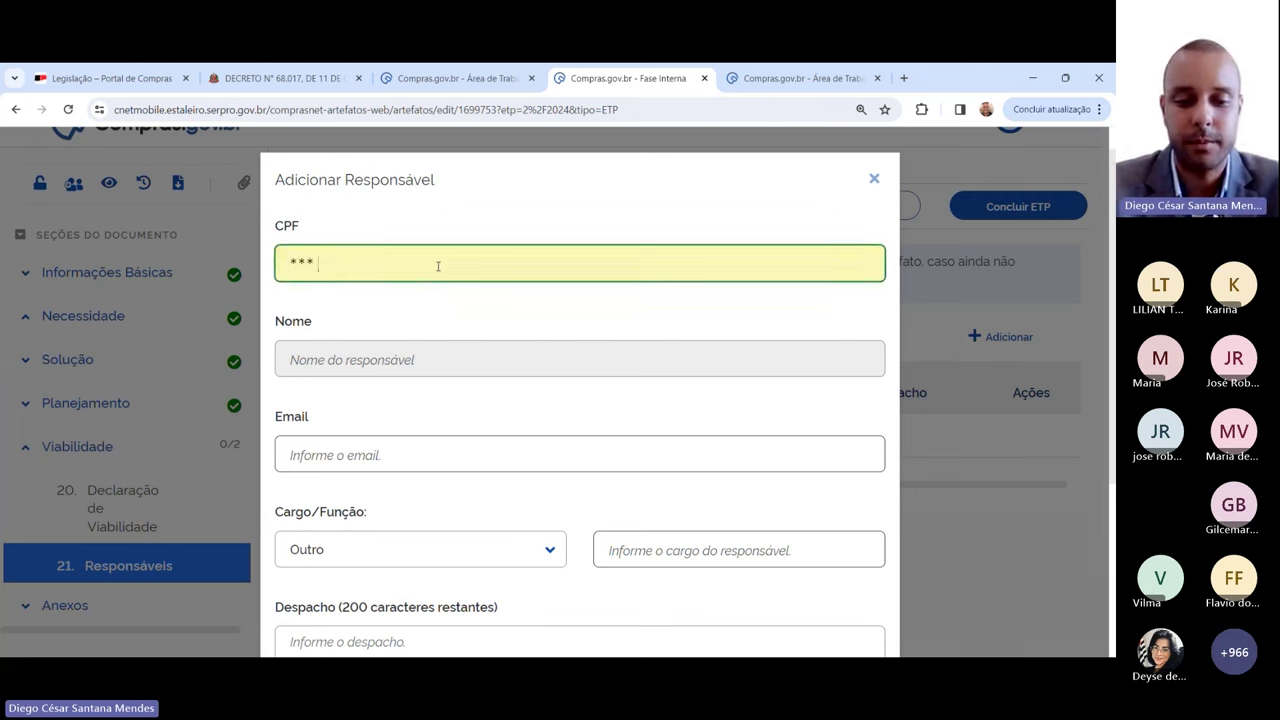
type("**")
key("Tab")
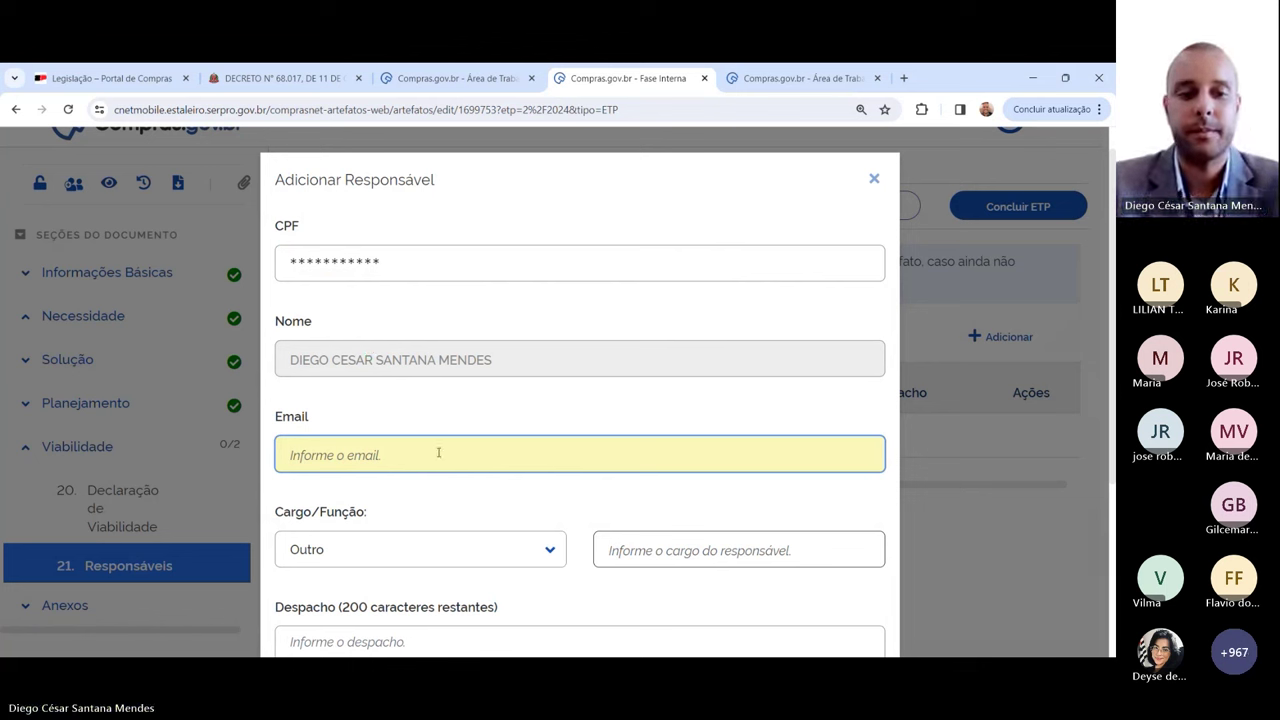
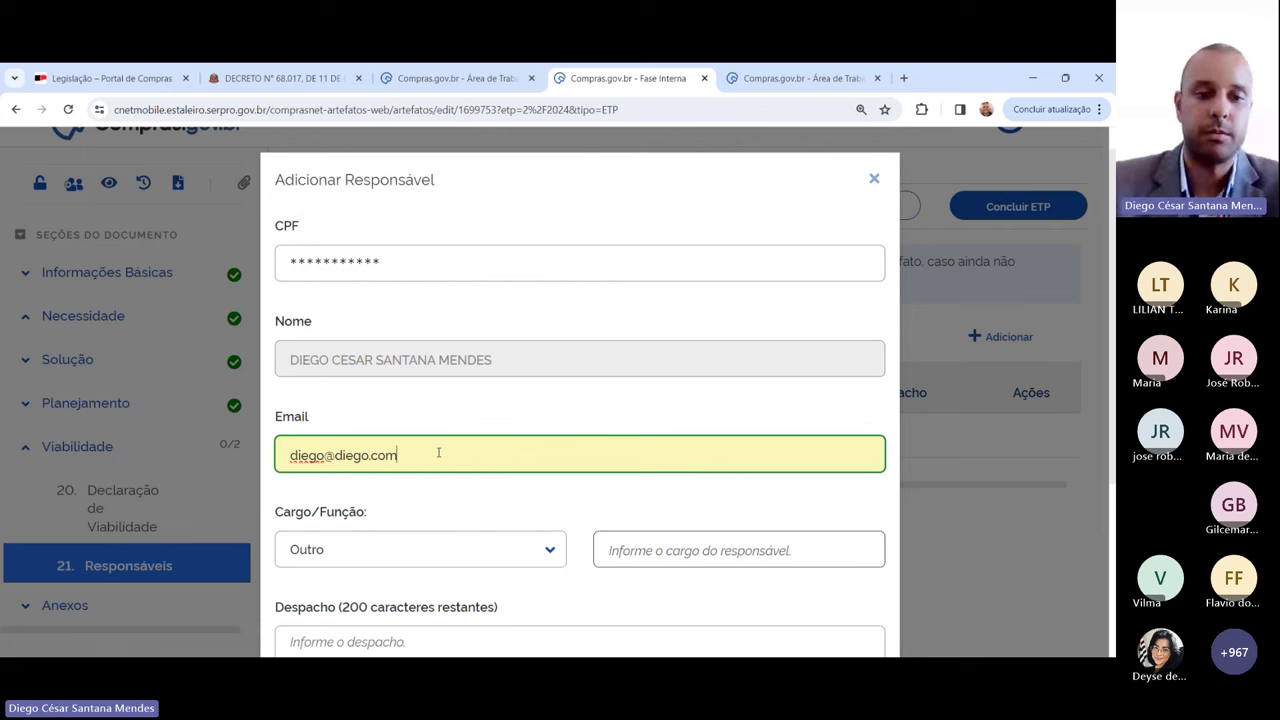
Step: Give role Outro 'Membro da equipe de planejamento', despacho 'A consideração superior', and confirm
left_click(400, 551)
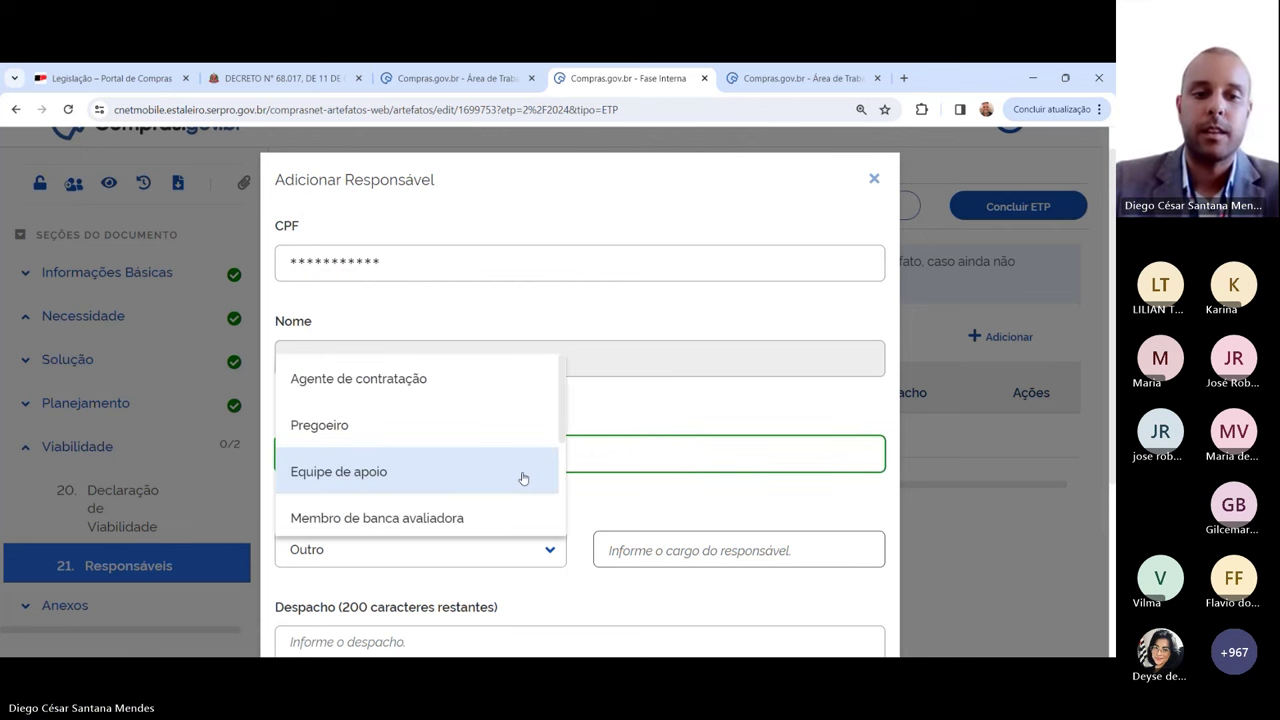
scroll(486, 414, "down", 3)
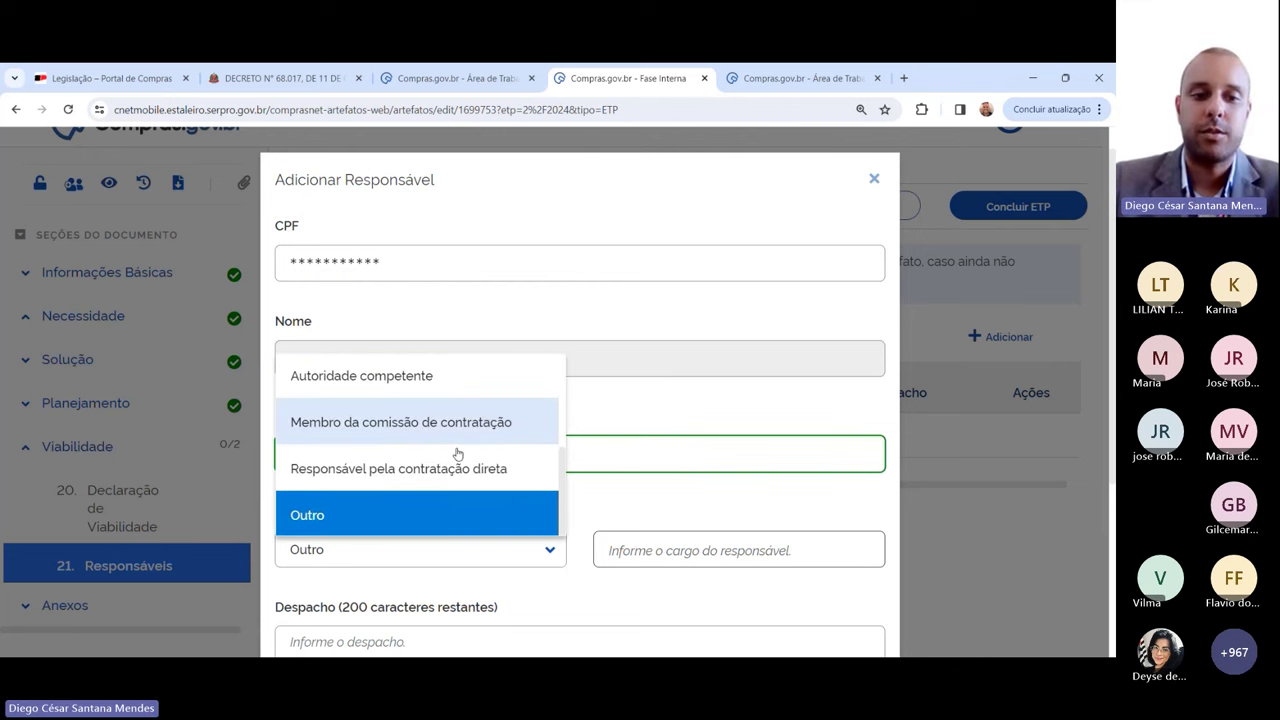
scroll(457, 454, "up", 2)
scroll(412, 489, "down", 2)
left_click(312, 515)
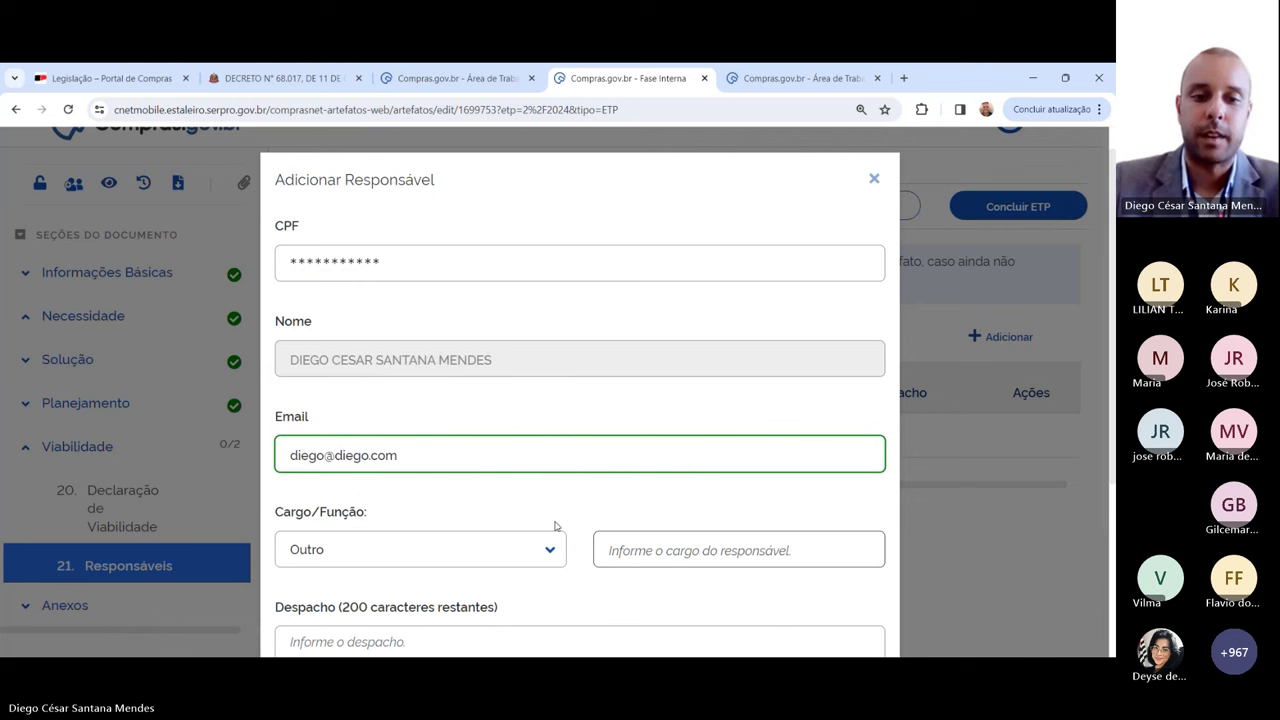
left_click(720, 553)
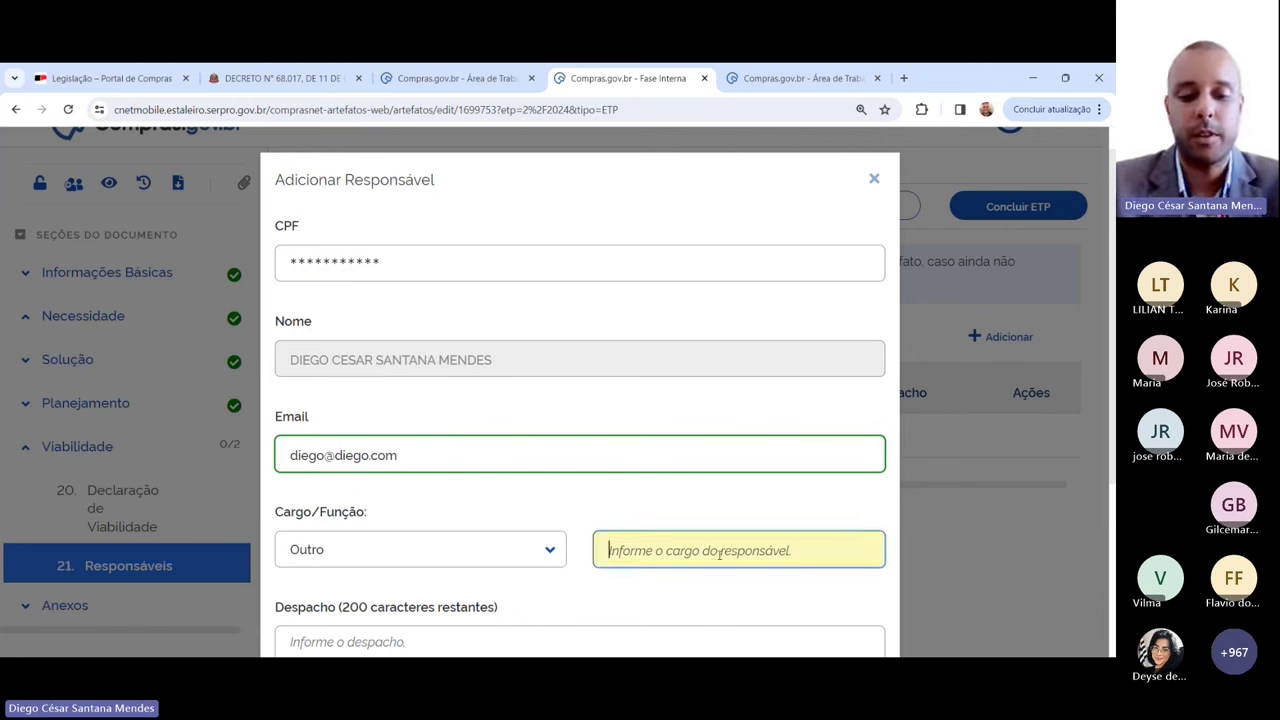
type("Membro da e")
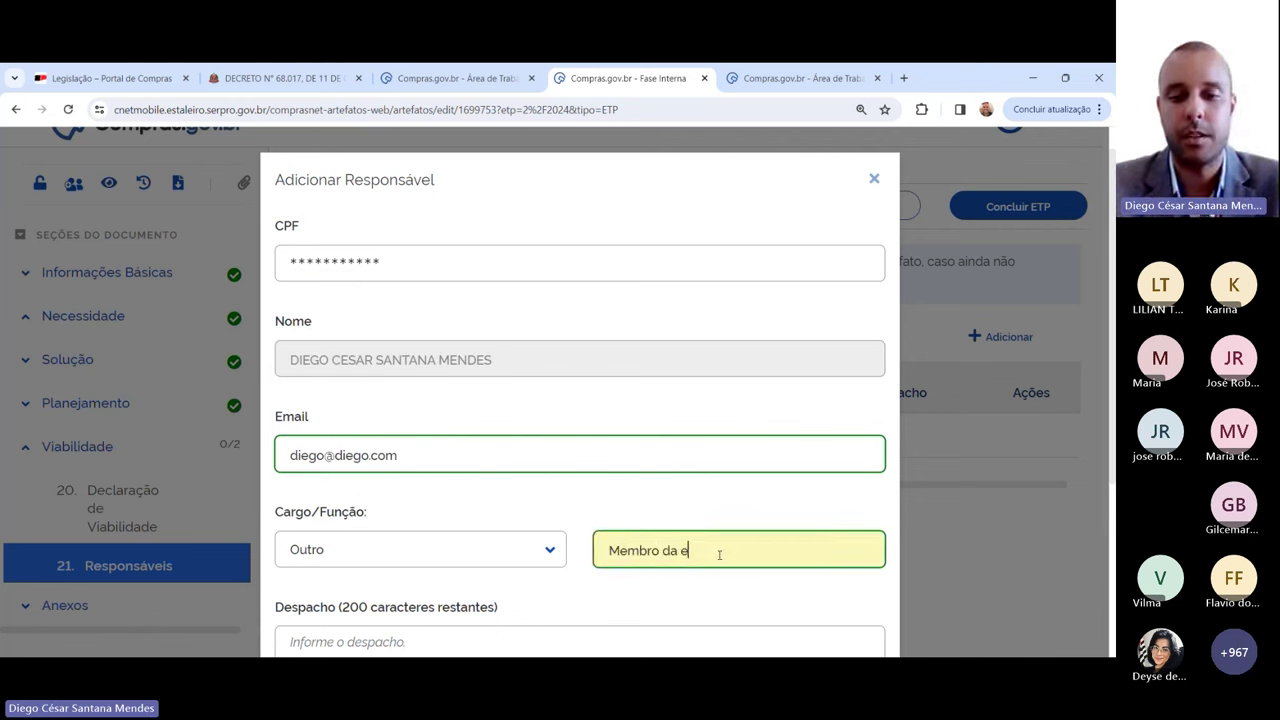
type("quipe de pl")
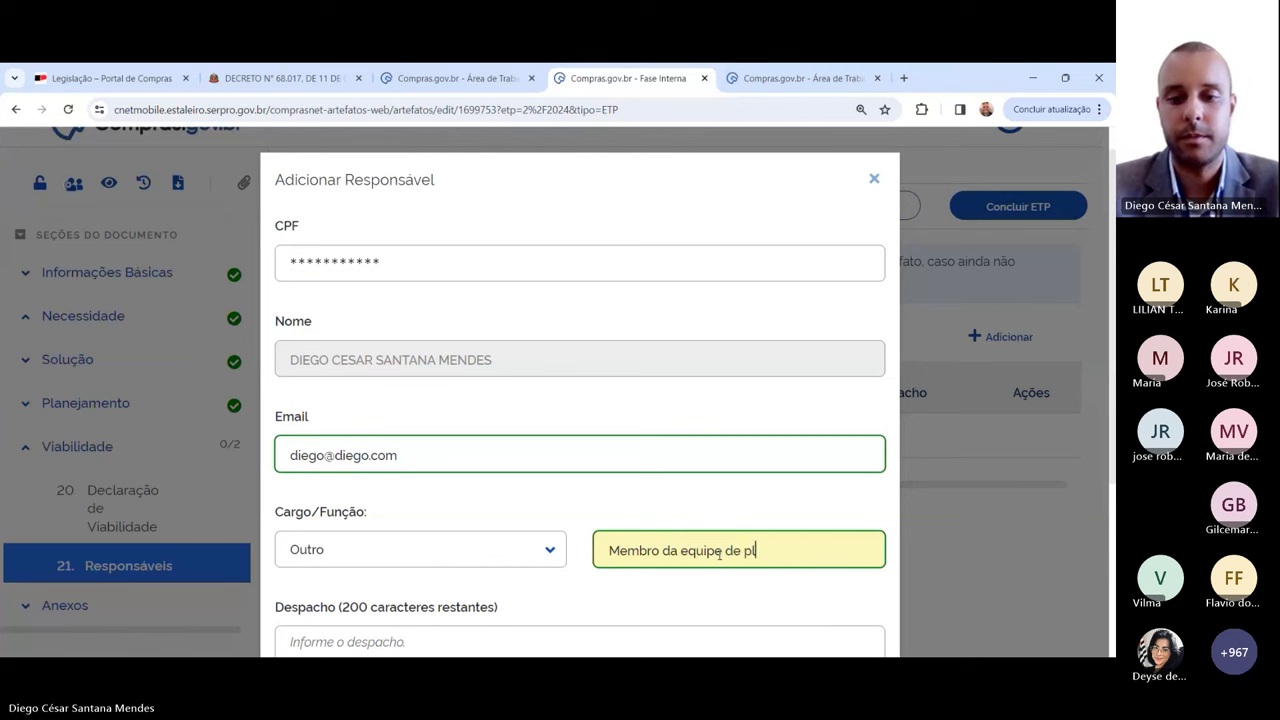
type("anejame")
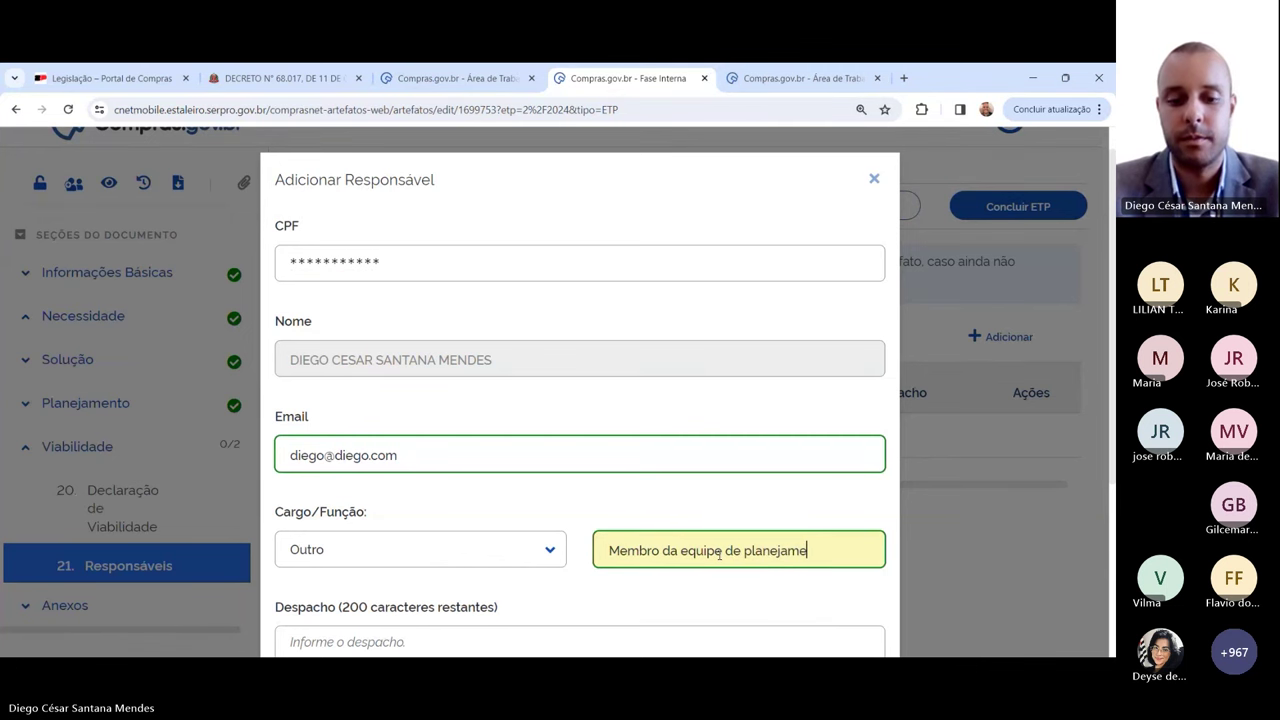
type("nto")
scroll(746, 435, "down", 1)
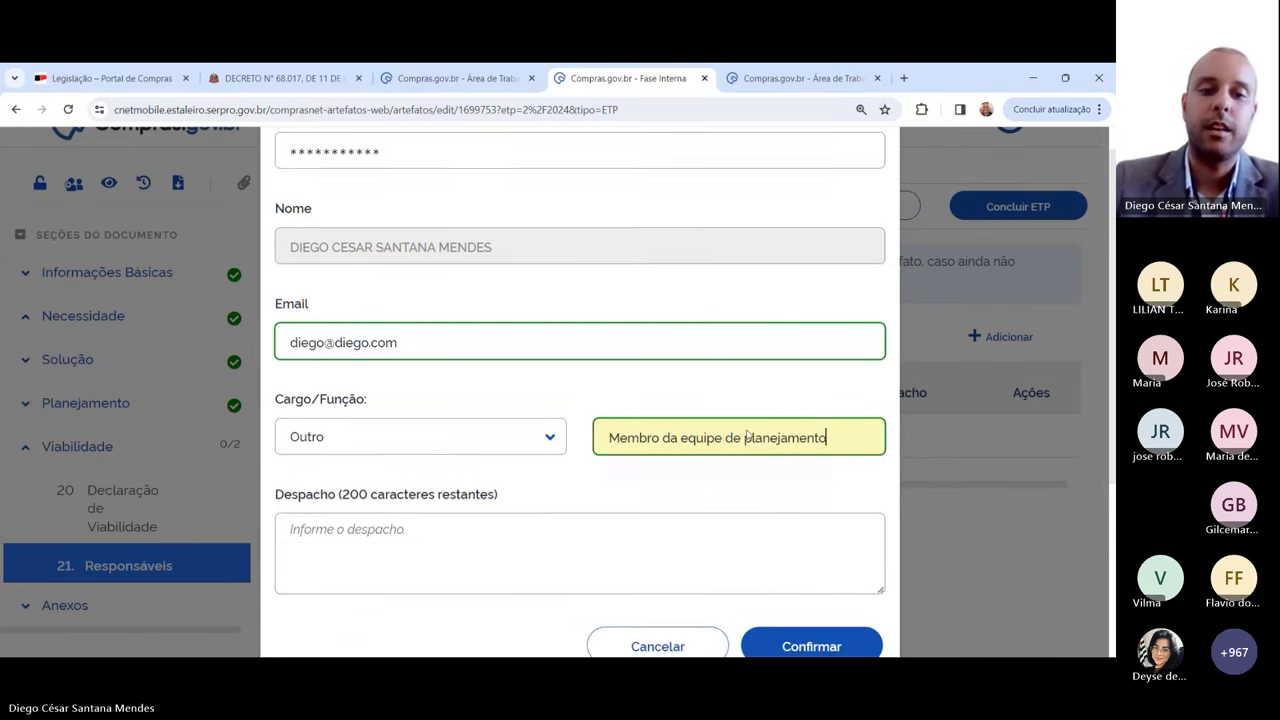
left_click(404, 478)
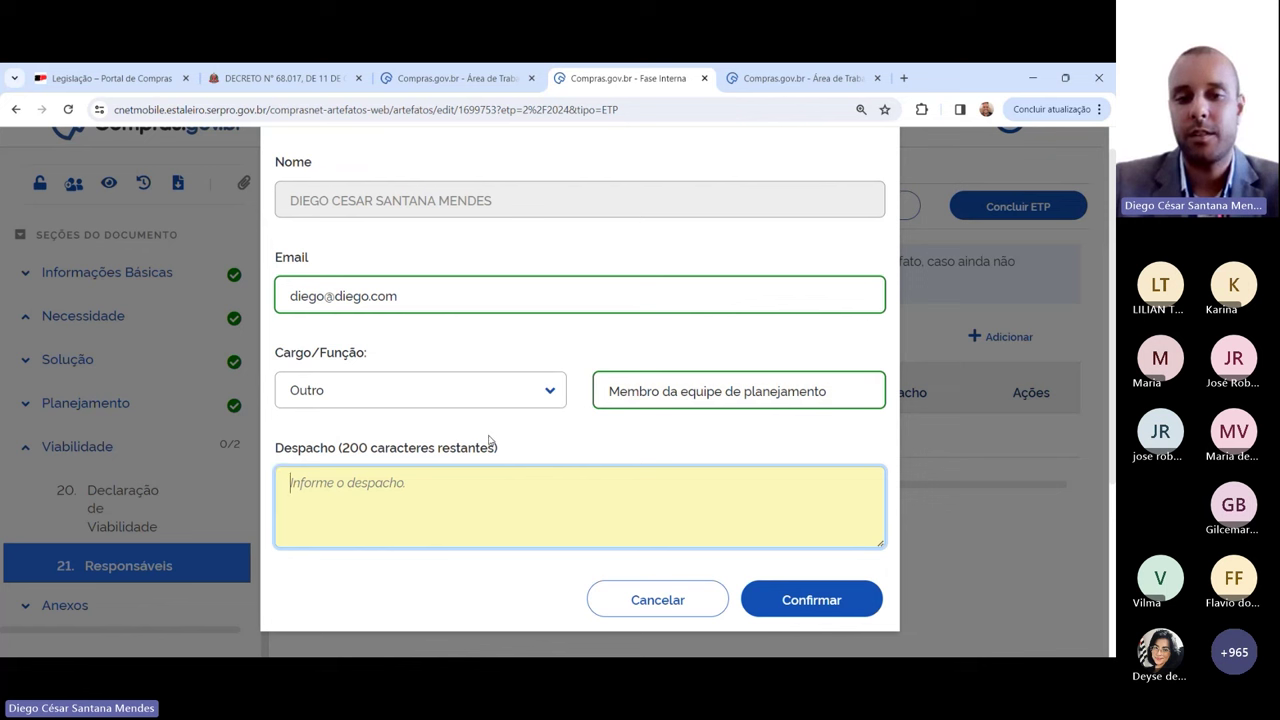
type("A con")
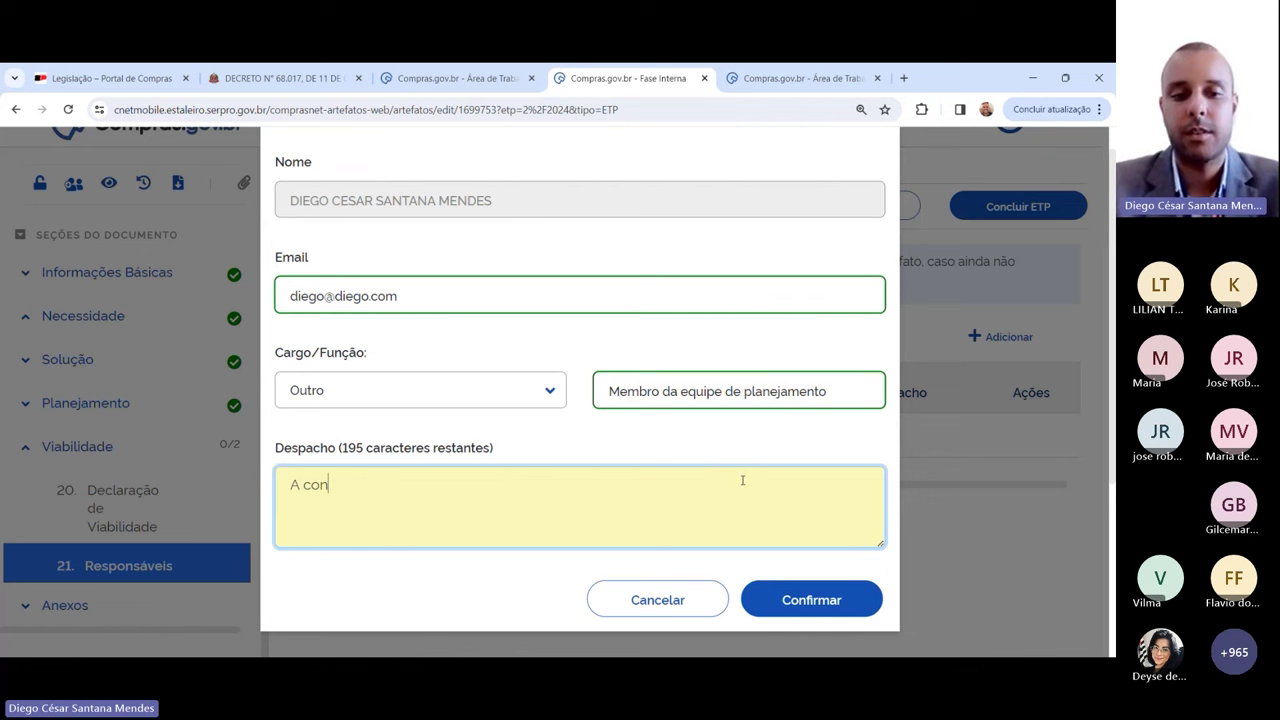
type("sideração supe")
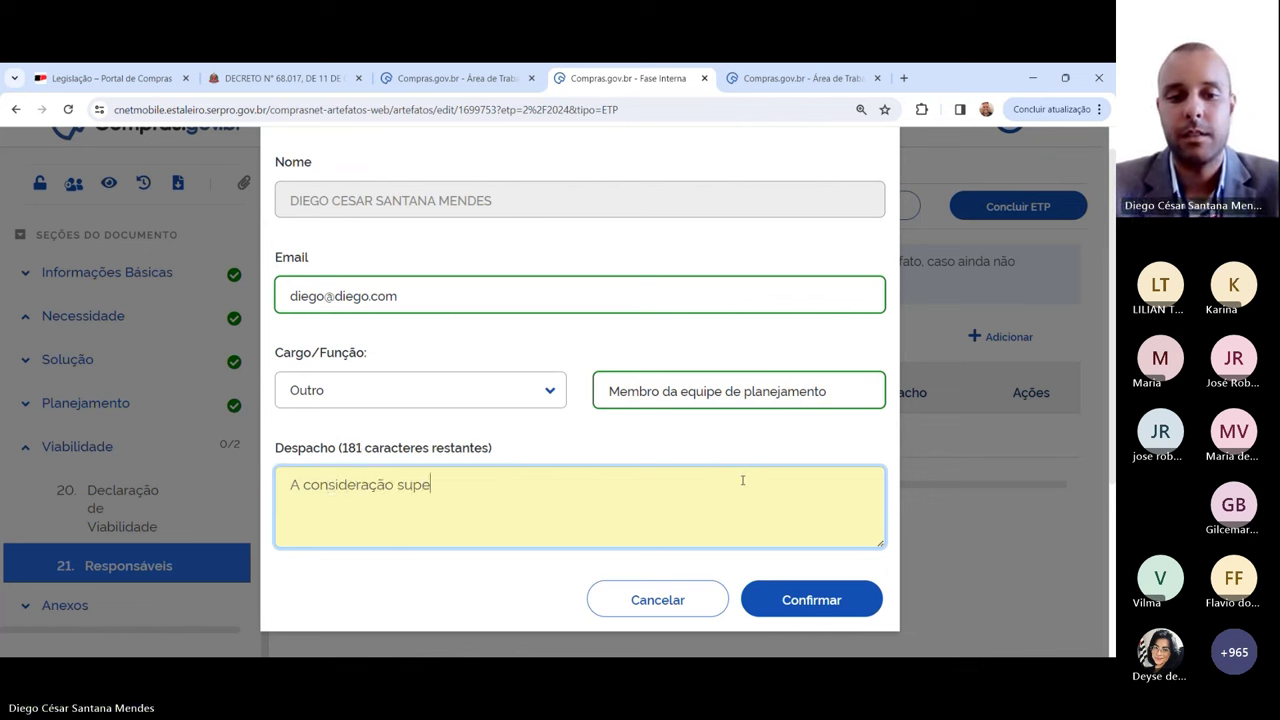
type("rior")
left_click(823, 600)
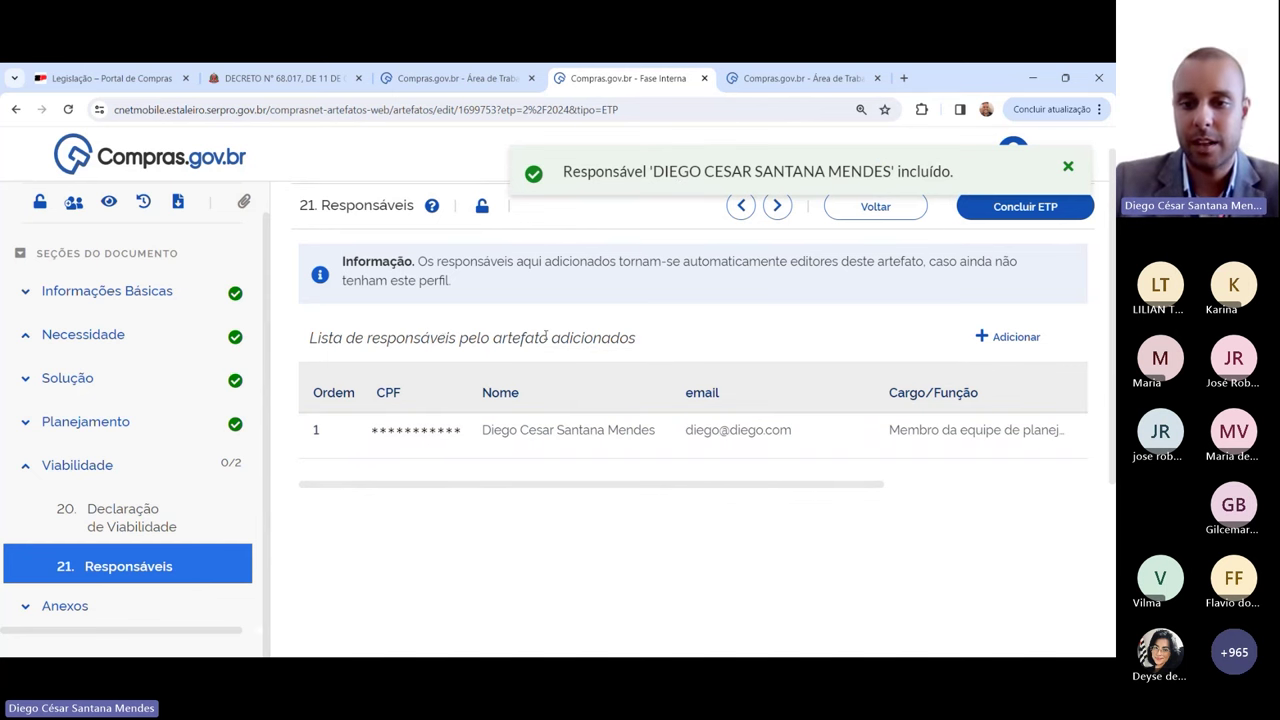
Step: Try adding another responsible person with a CPF that gets rejected, then clear it
left_click(1010, 337)
left_click(340, 265)
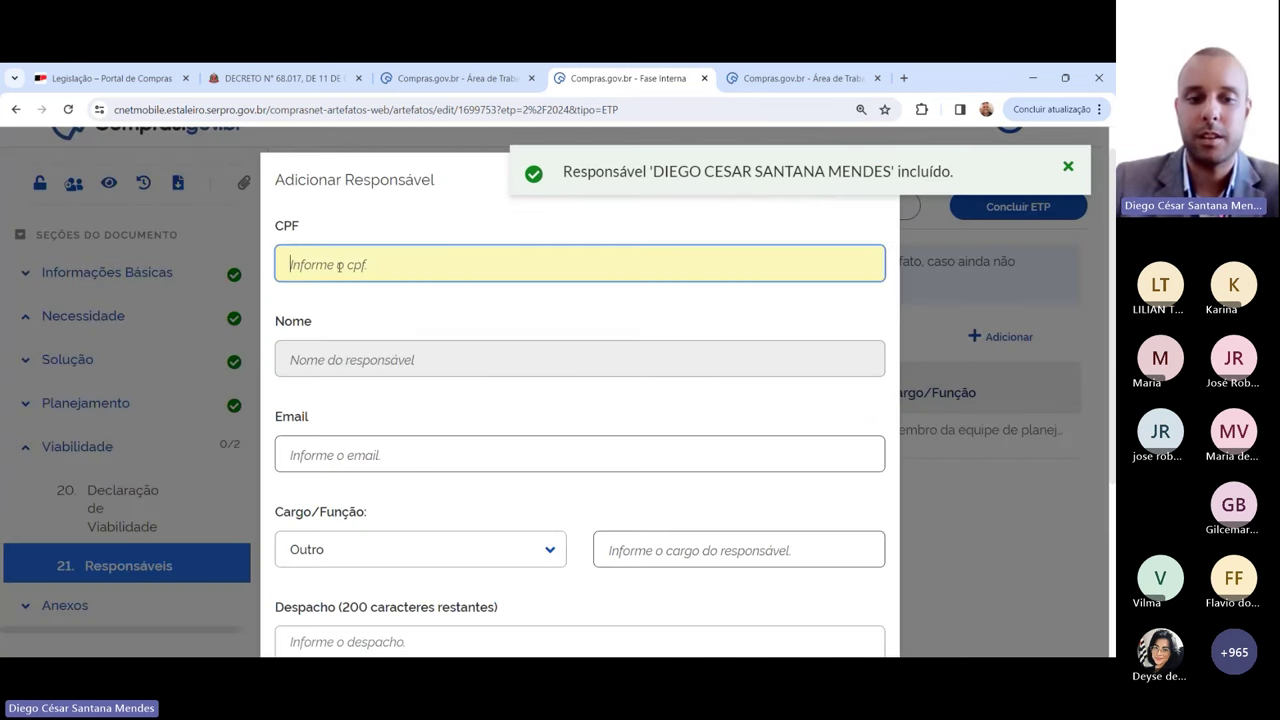
type("111.1")
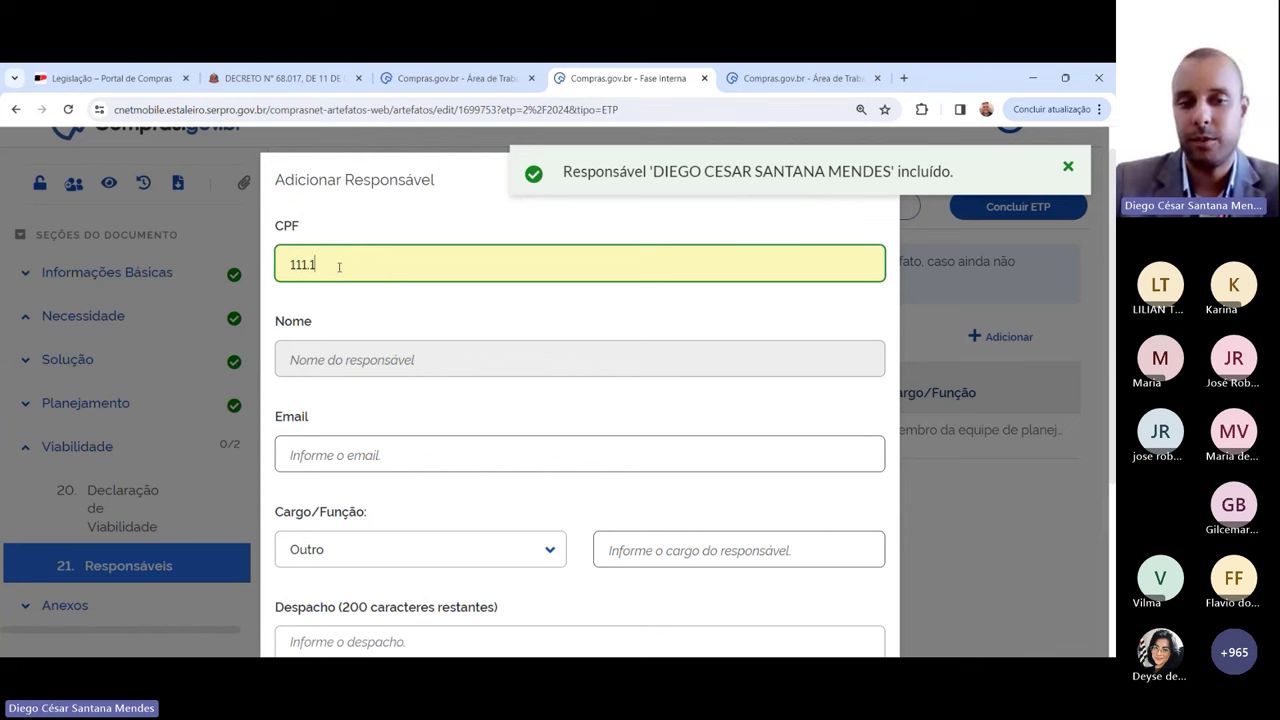
type("11.111-11")
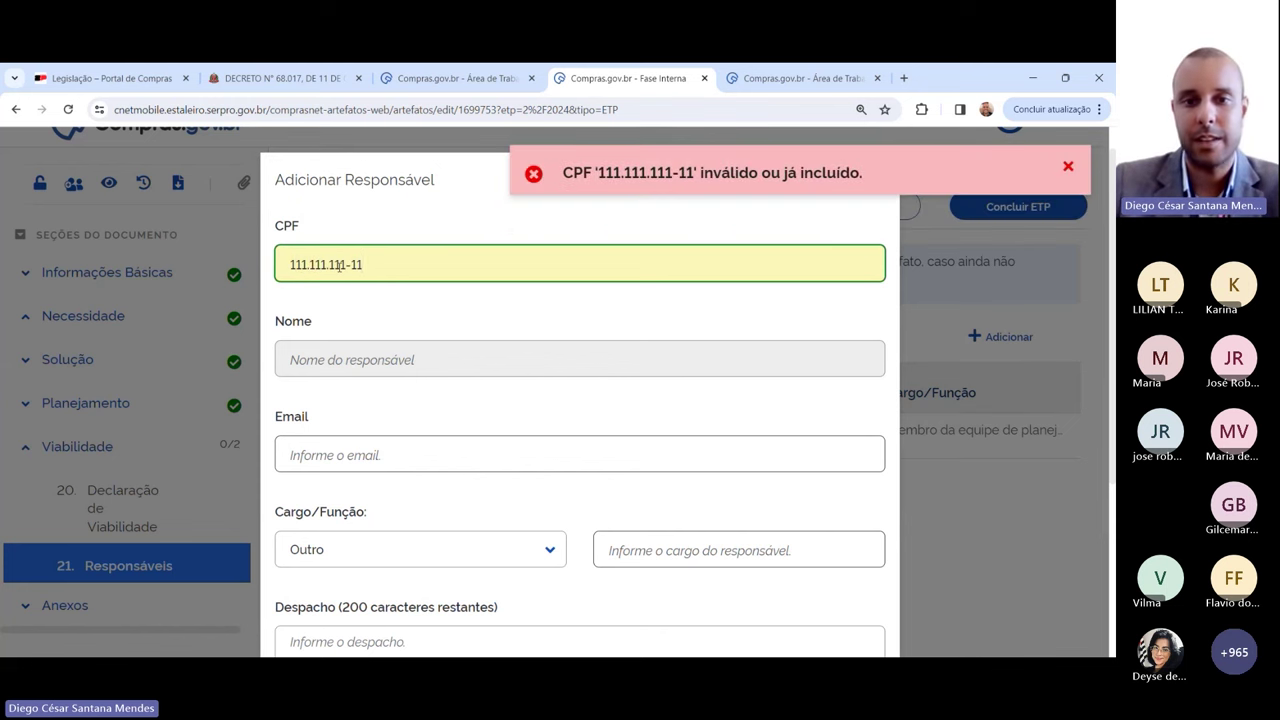
key("Tab")
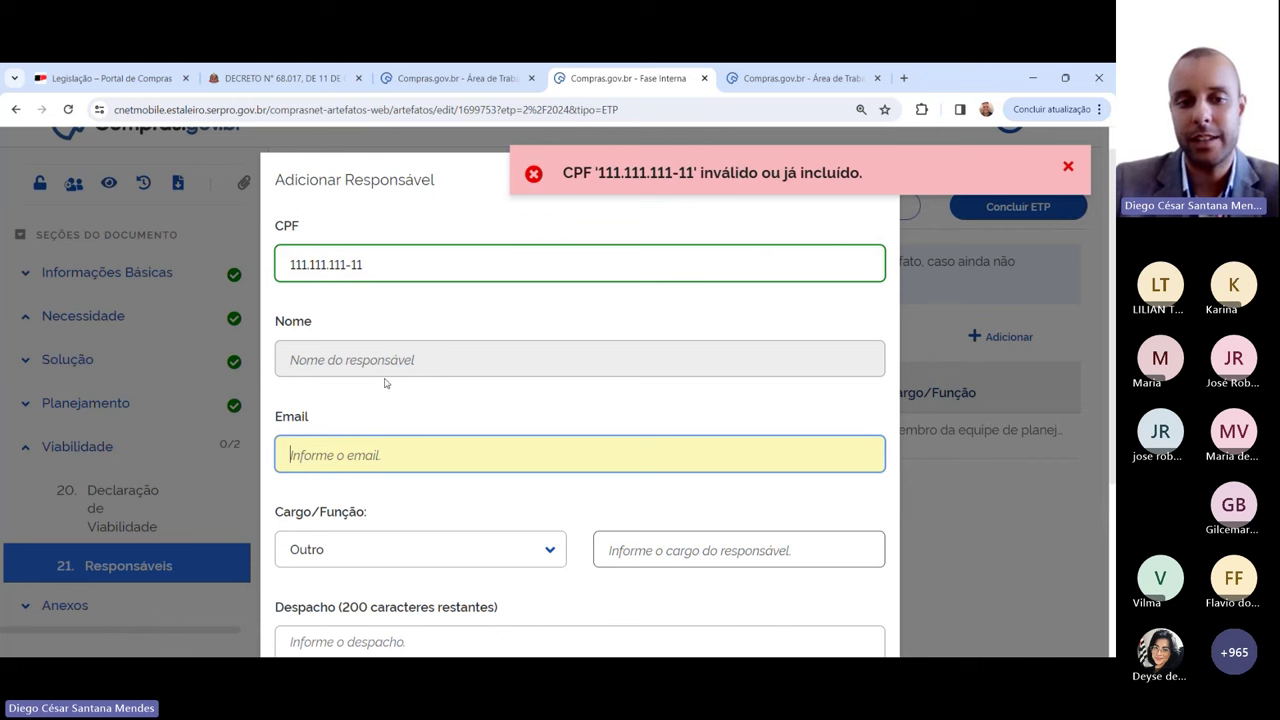
left_click(372, 267)
left_click_drag(372, 267, 287, 270)
key("BackSpace")
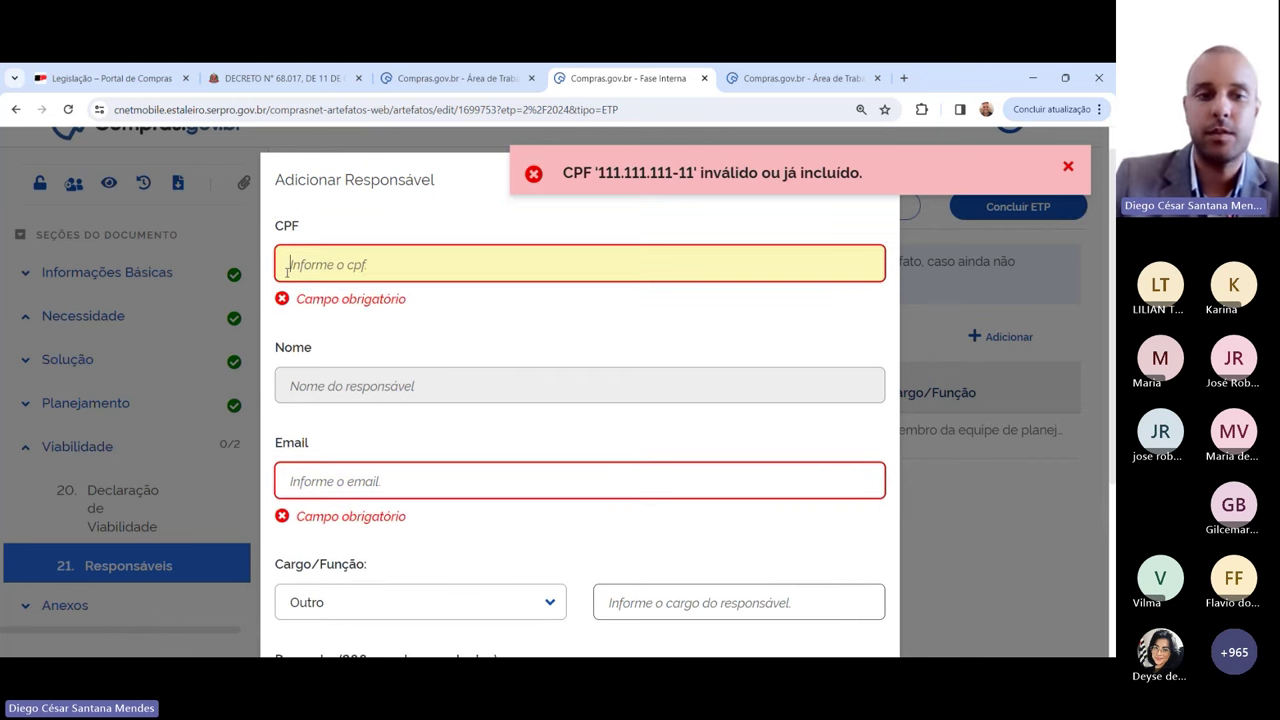
Step: Set role Autoridade competente, despacho 'Autorizo a continuidade do procedimento', submit, and dismiss the CPF error
scroll(287, 271, "down", 3)
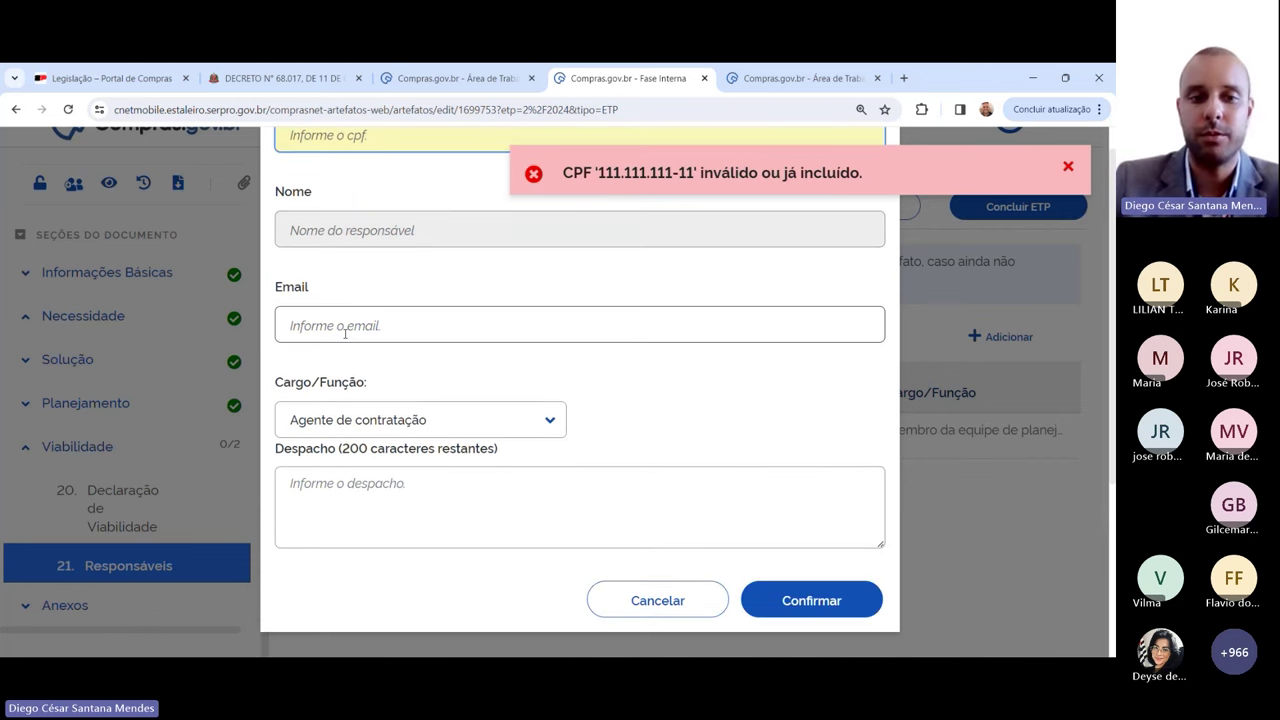
left_click(425, 432)
scroll(423, 487, "down", 3)
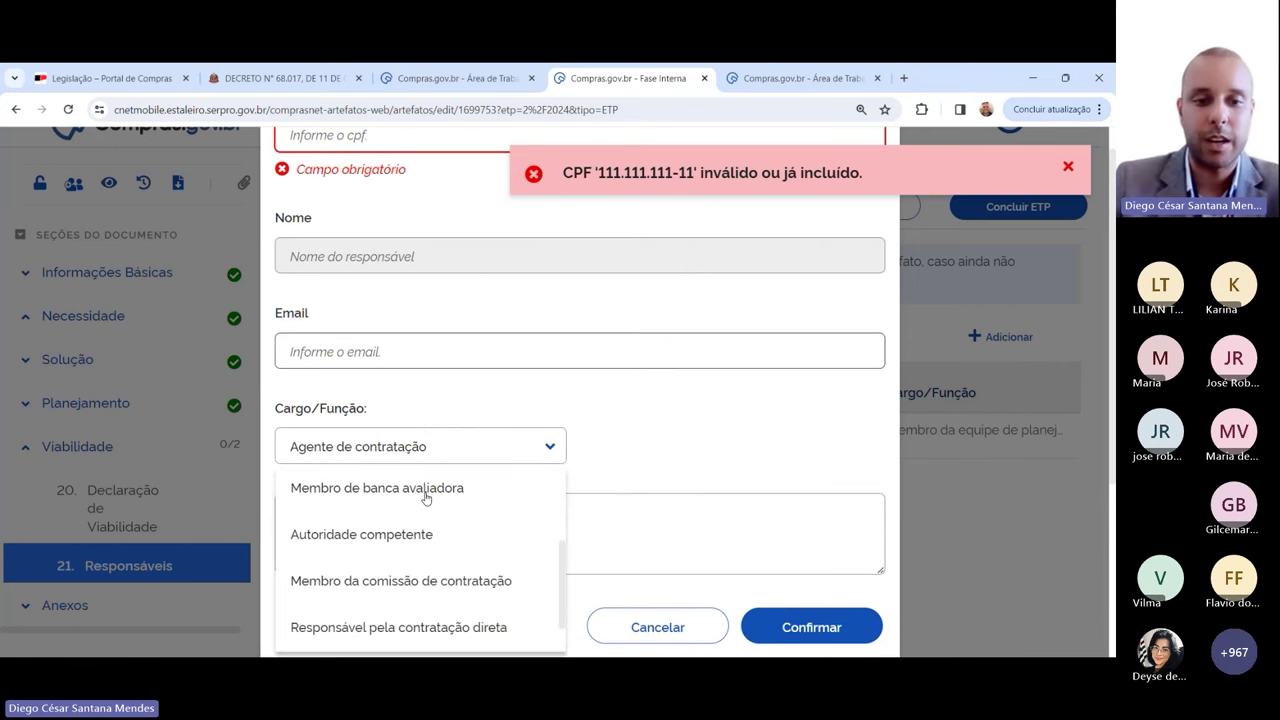
left_click(397, 537)
scroll(383, 463, "down", 1)
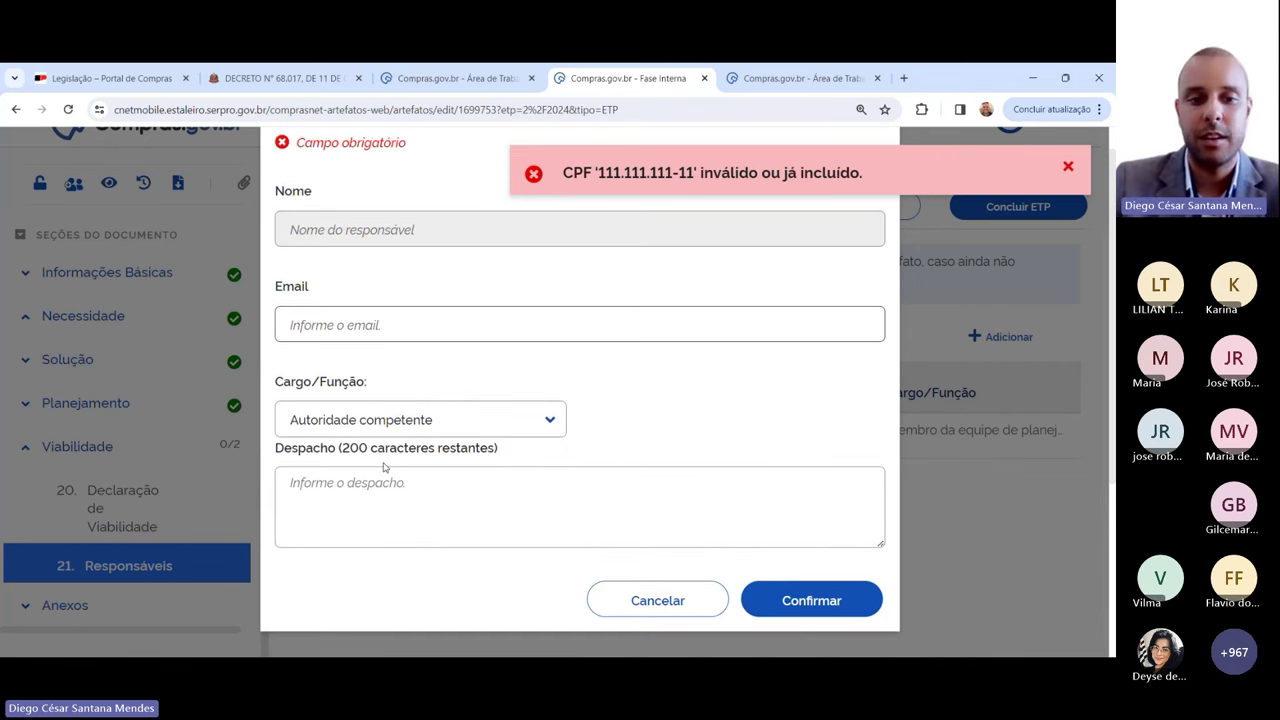
left_click(363, 486)
type("Autorizo ")
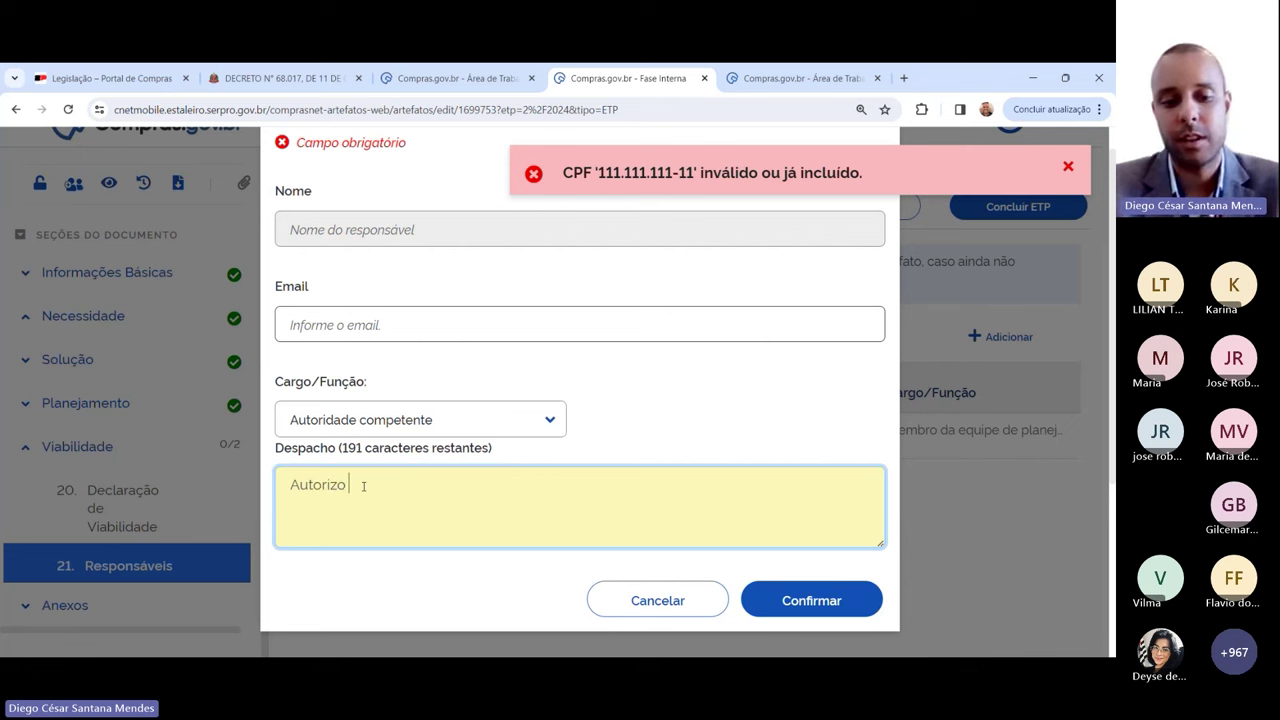
type("a continuidade do p")
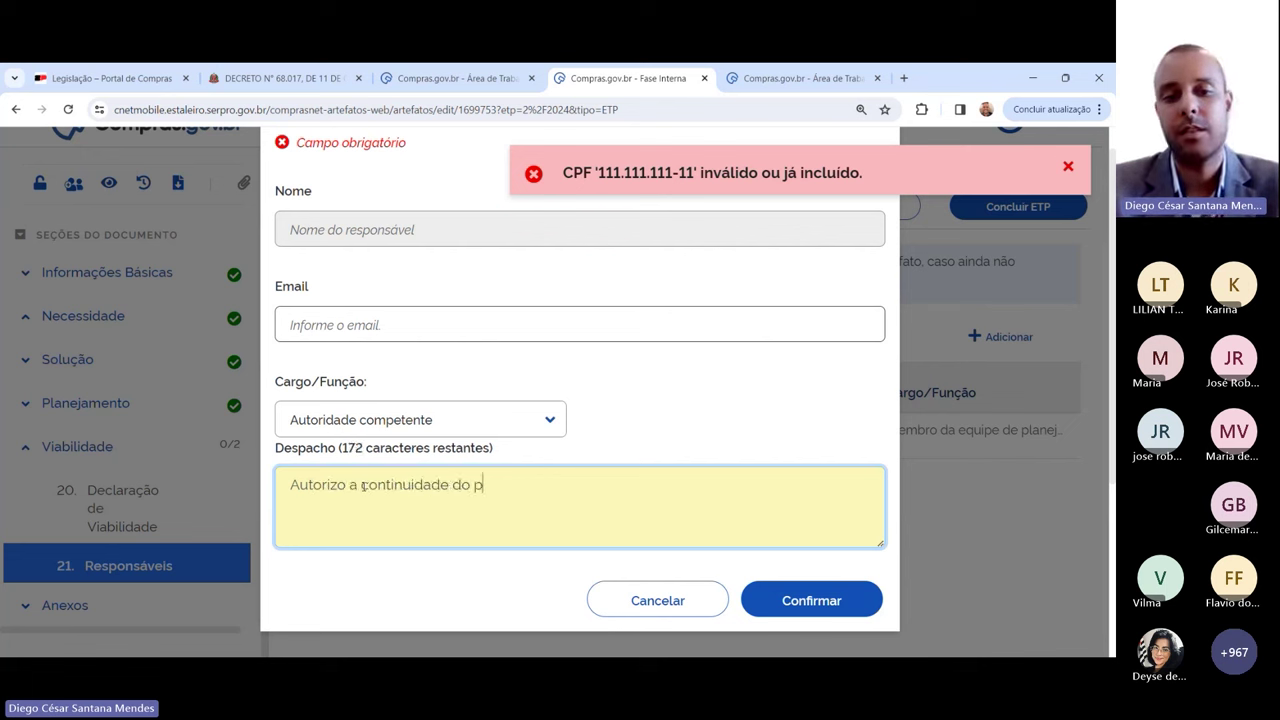
type("rocedimento")
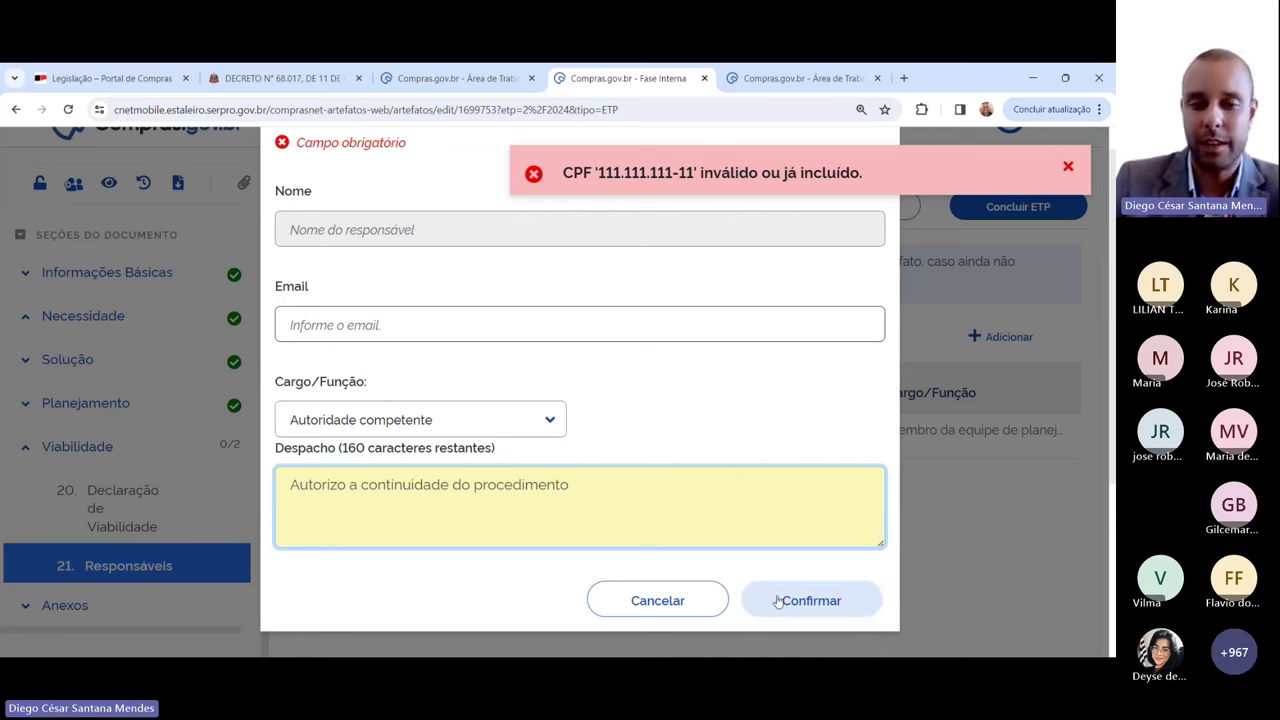
left_click_drag(286, 477, 612, 497)
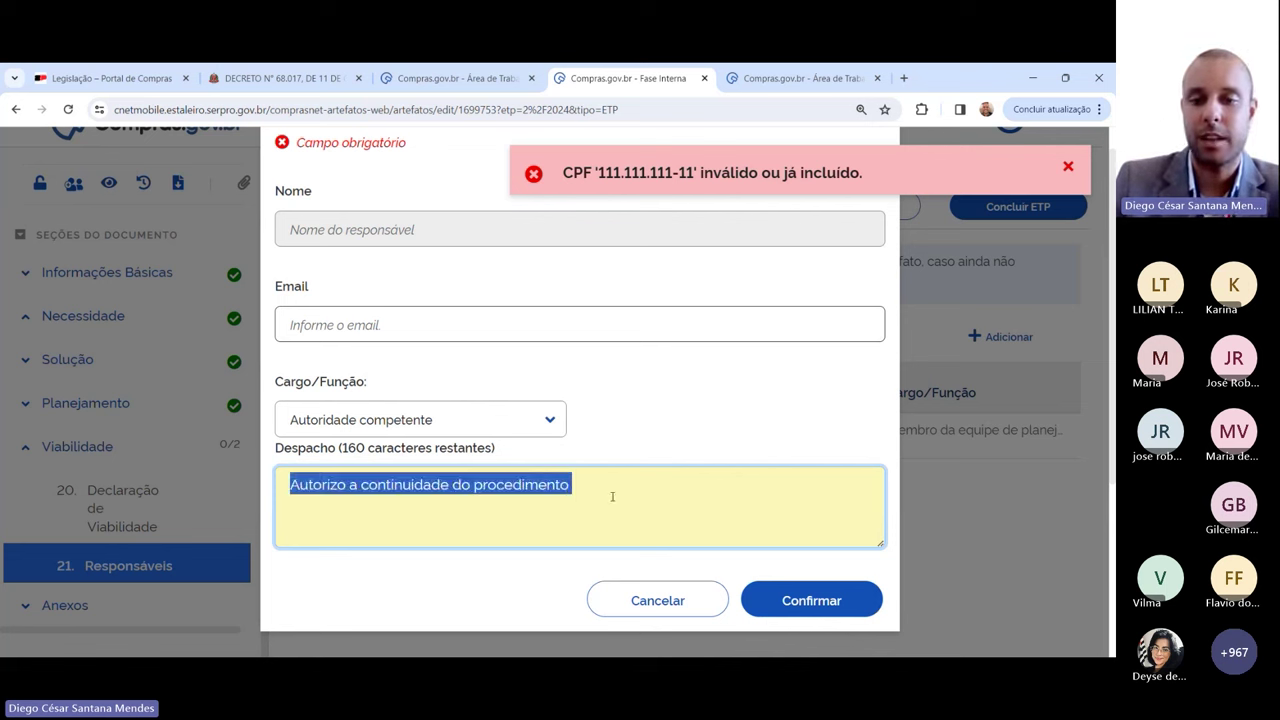
left_click(609, 492)
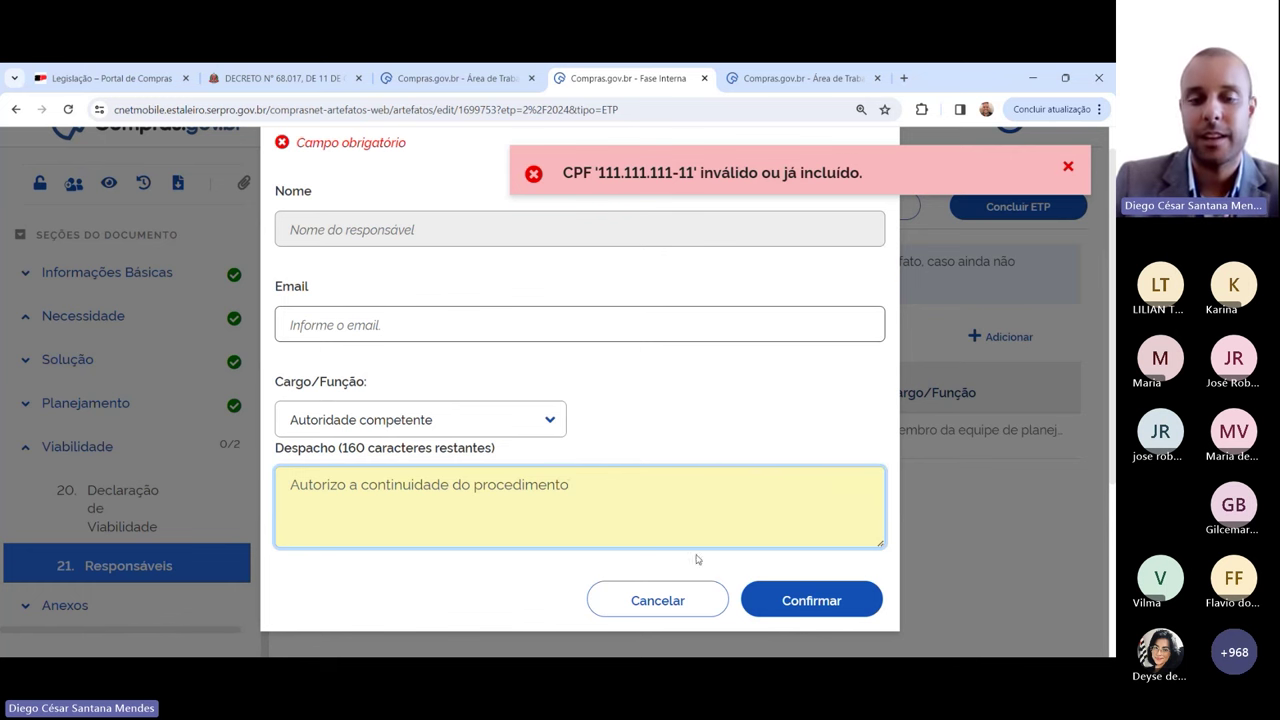
left_click(697, 604)
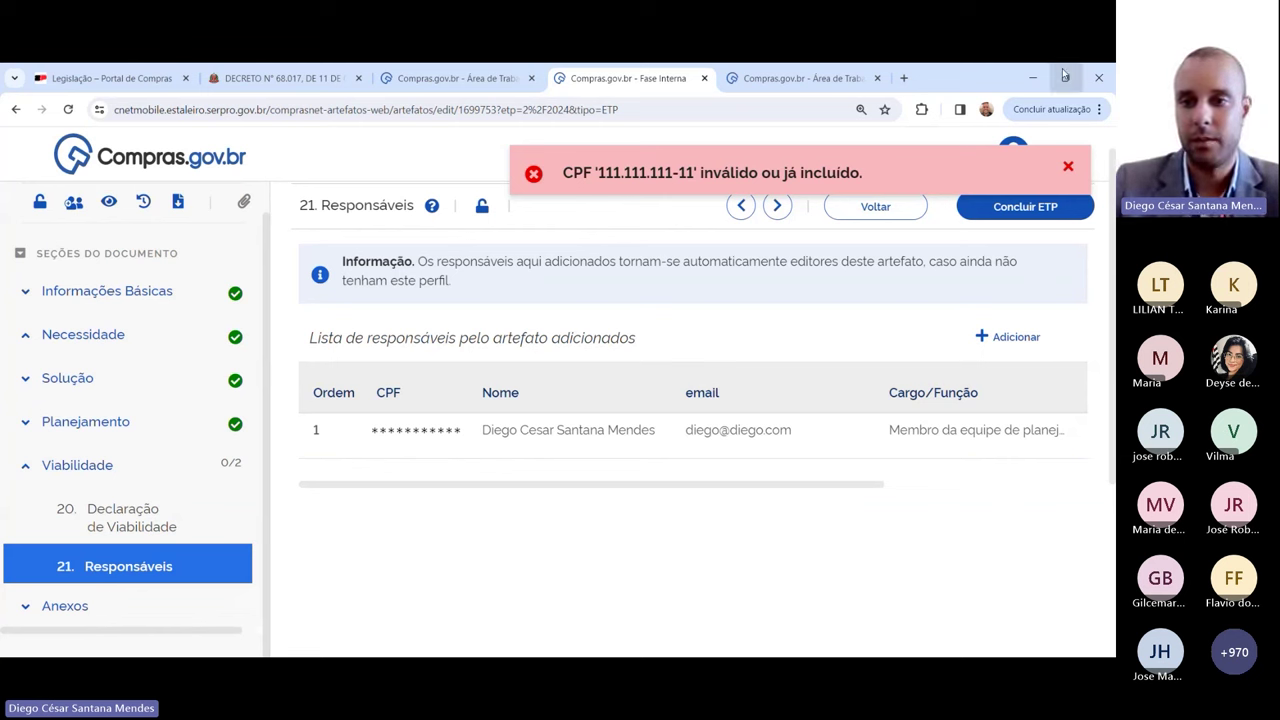
left_click(1068, 168)
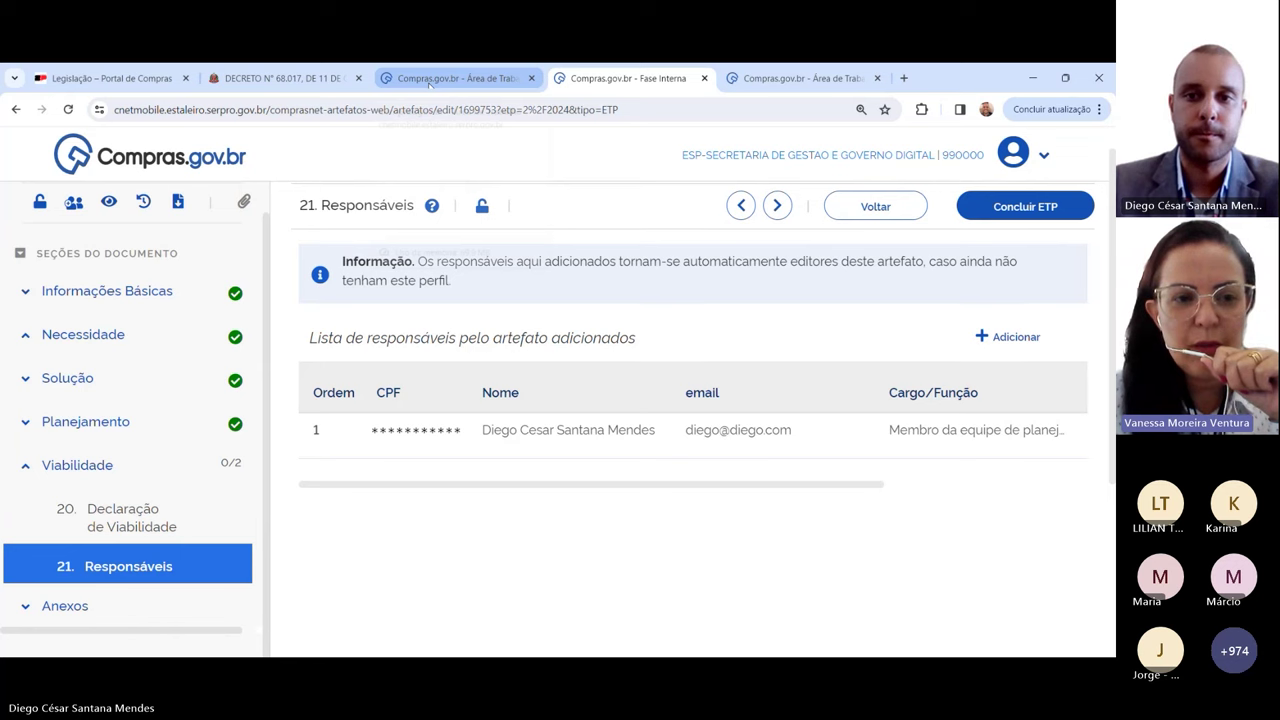
Step: In the Compras.gov.br work area, open the ETP system from the account menu
left_click(800, 78)
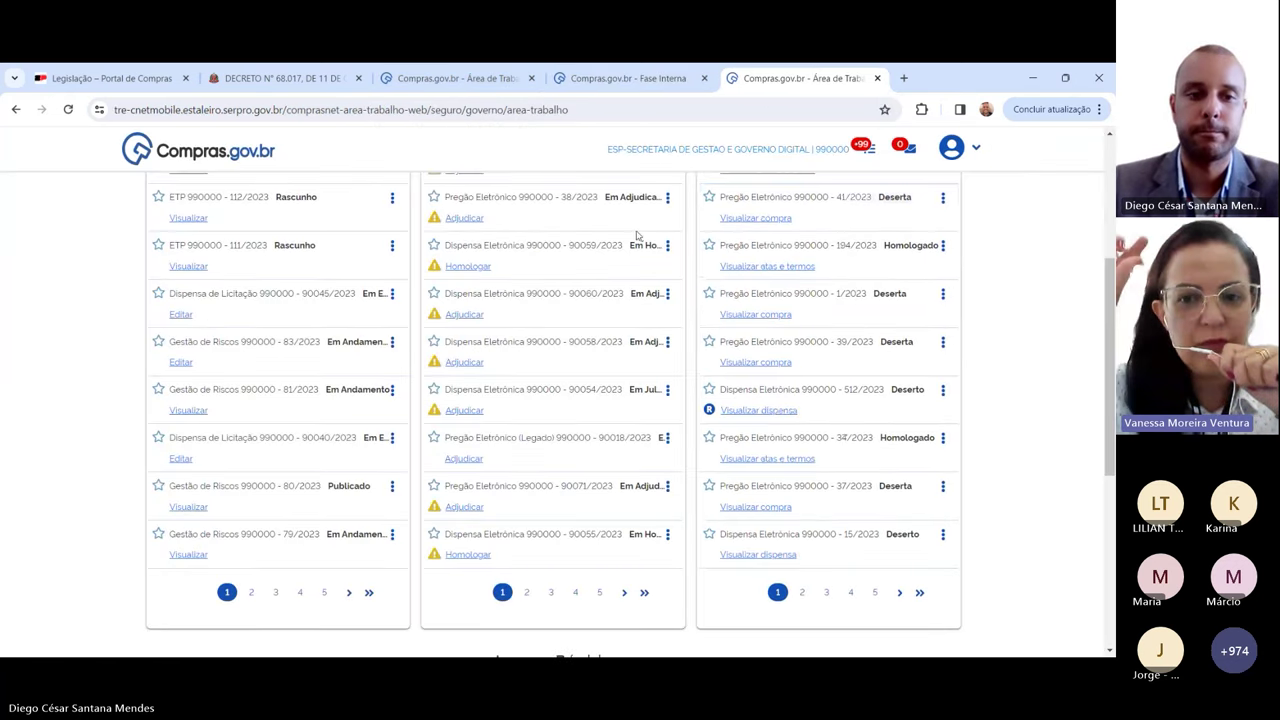
scroll(608, 434, "up", 3)
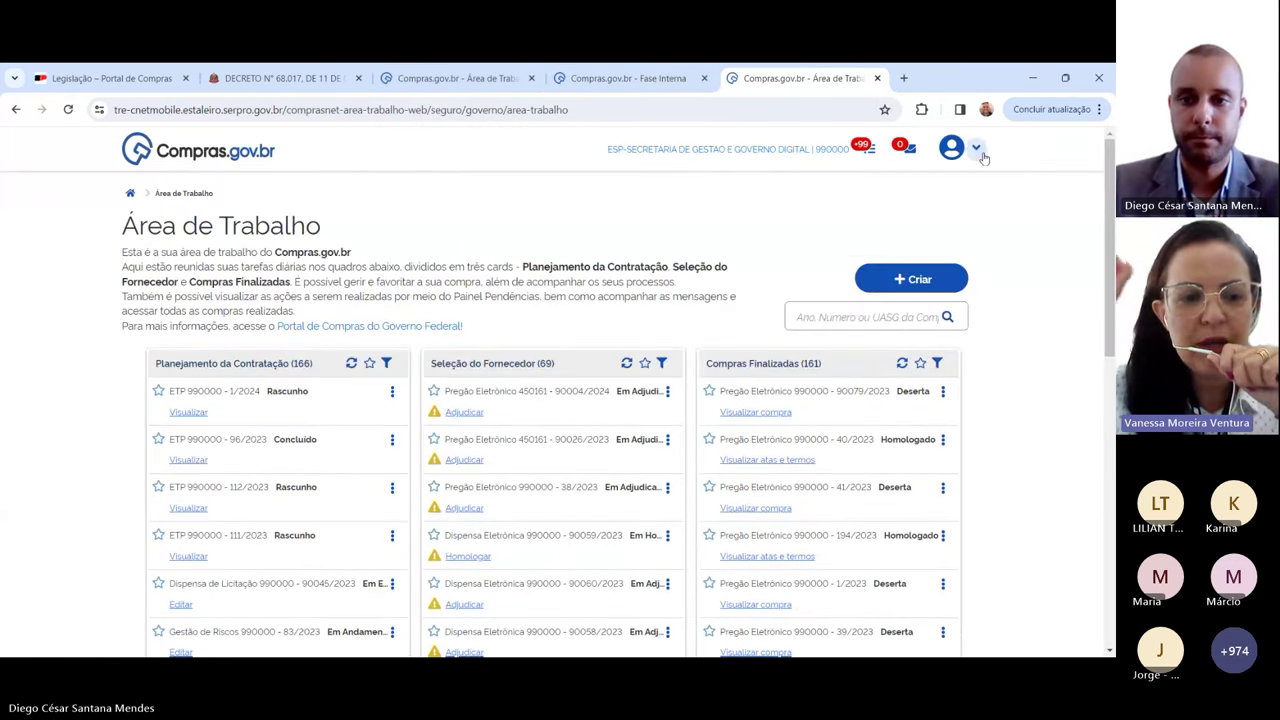
left_click(980, 152)
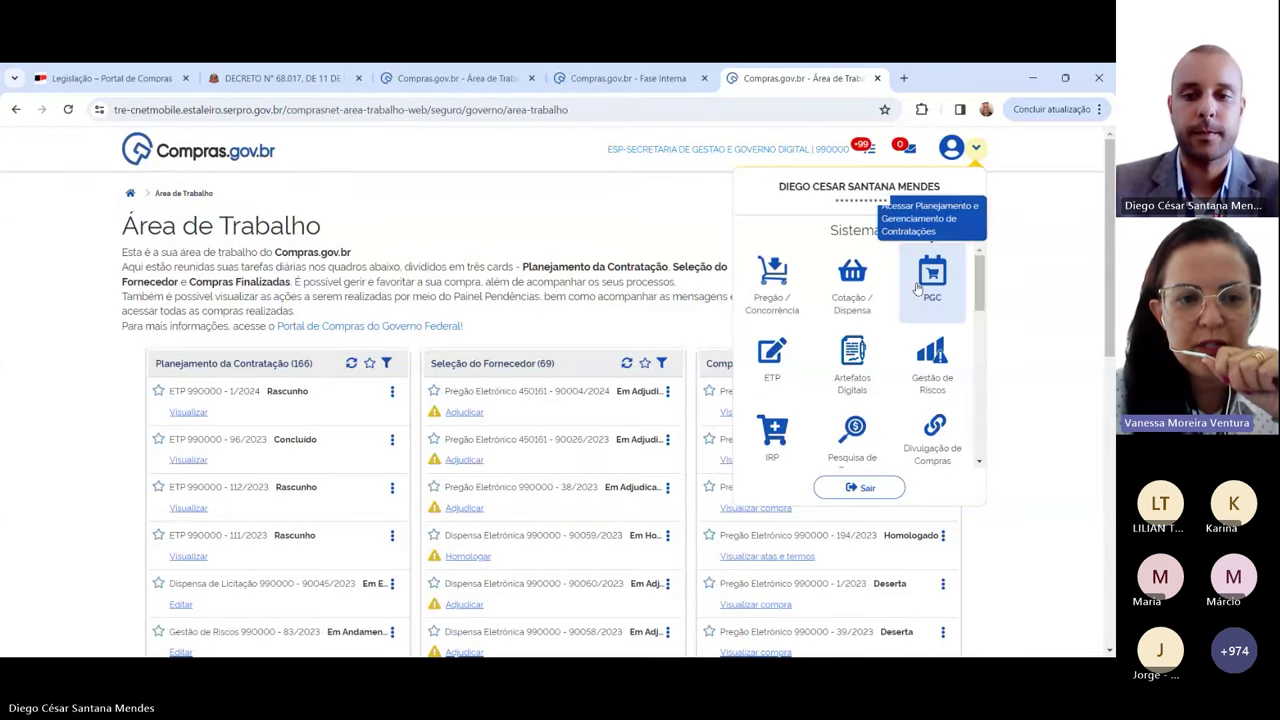
left_click(772, 360)
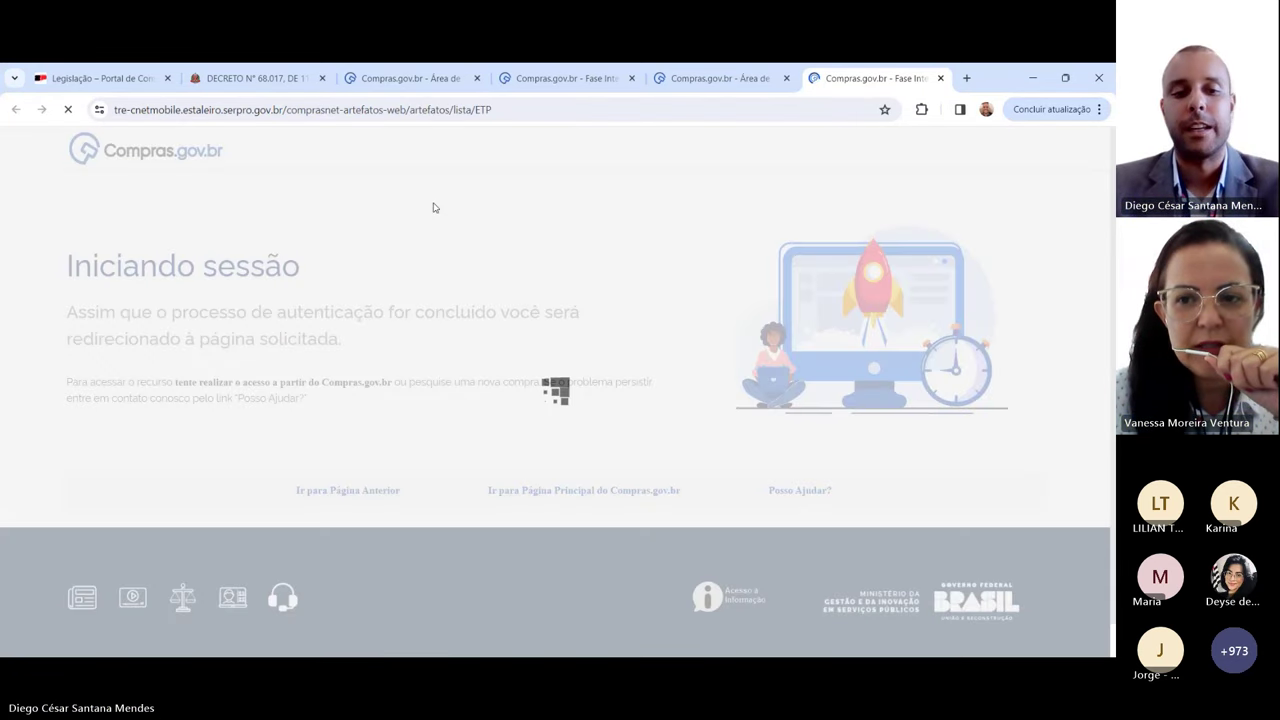
Step: Copy ETP 62/2022 from the ETPs de outras UASGs list
scroll(600, 350, "down", 2)
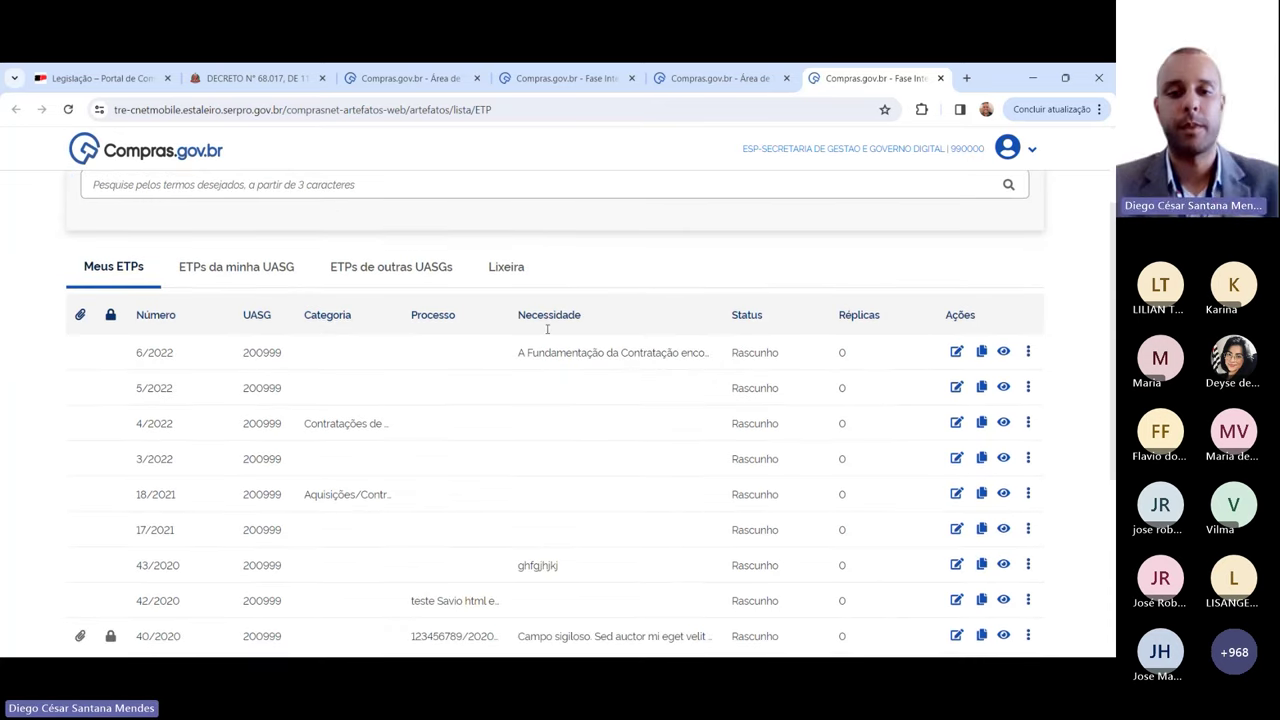
left_click(392, 268)
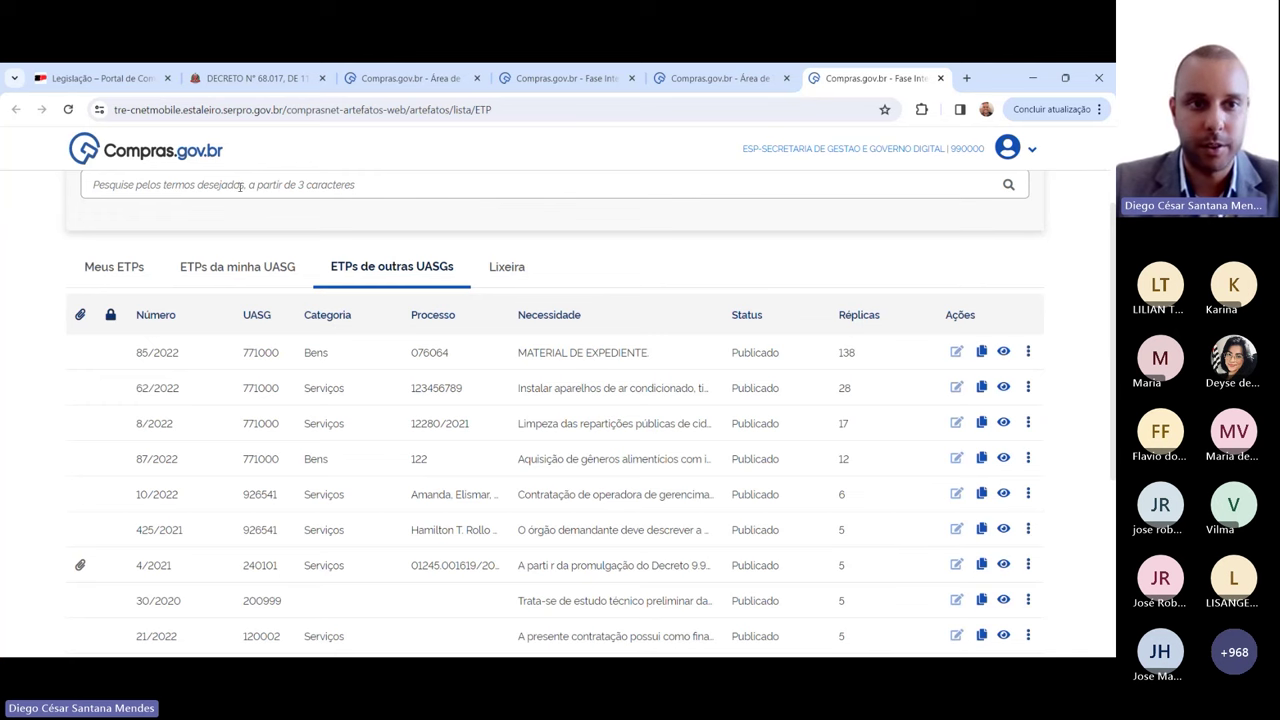
left_click(153, 109)
double_click(153, 109)
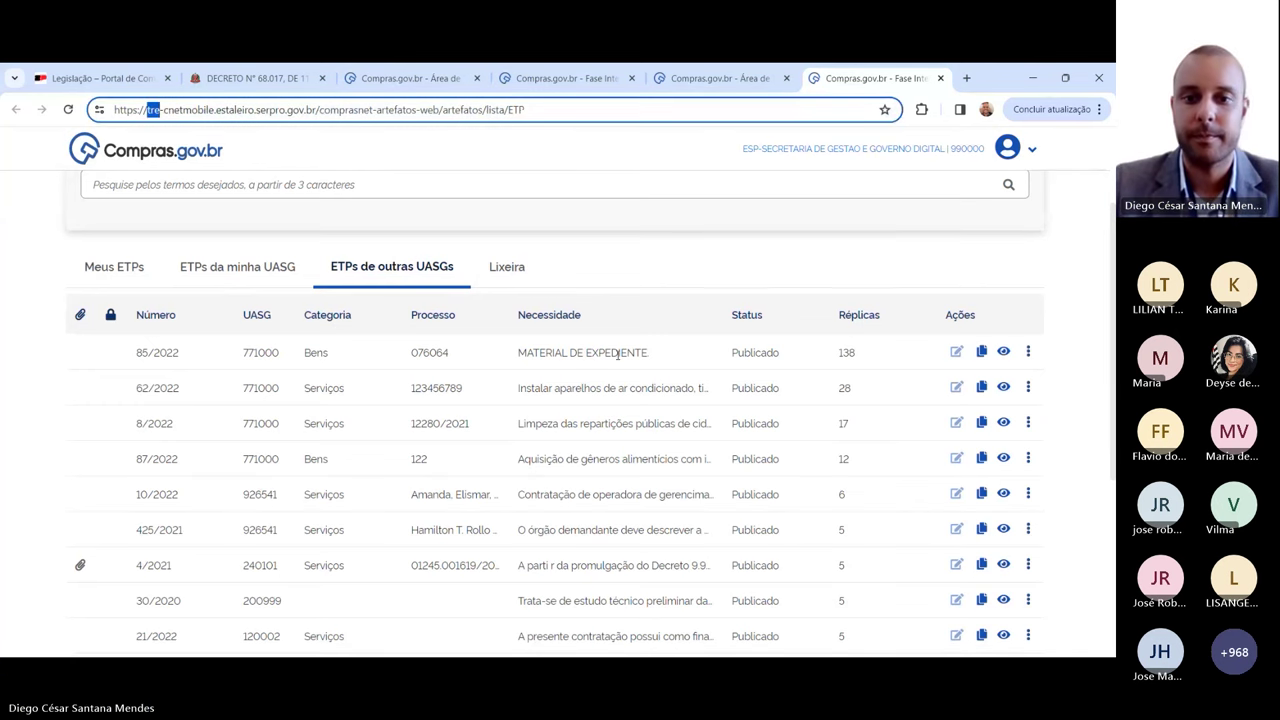
left_click(633, 384)
left_click(980, 388)
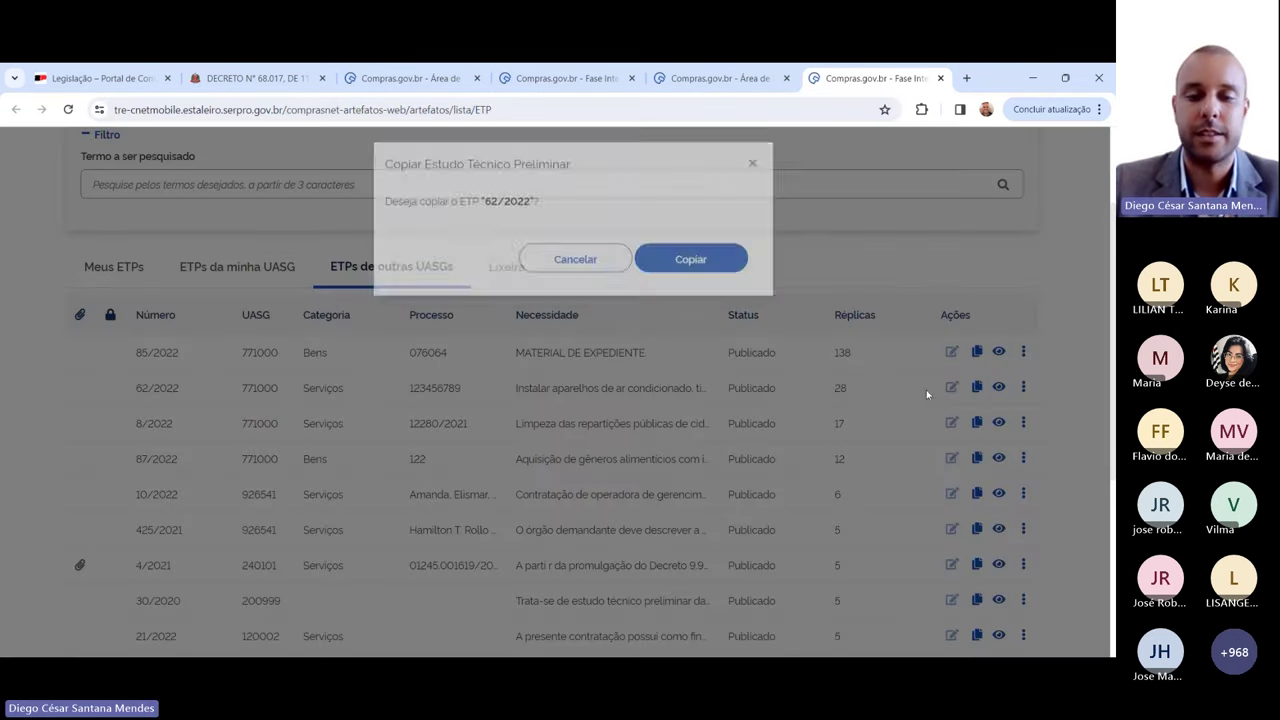
left_click(690, 263)
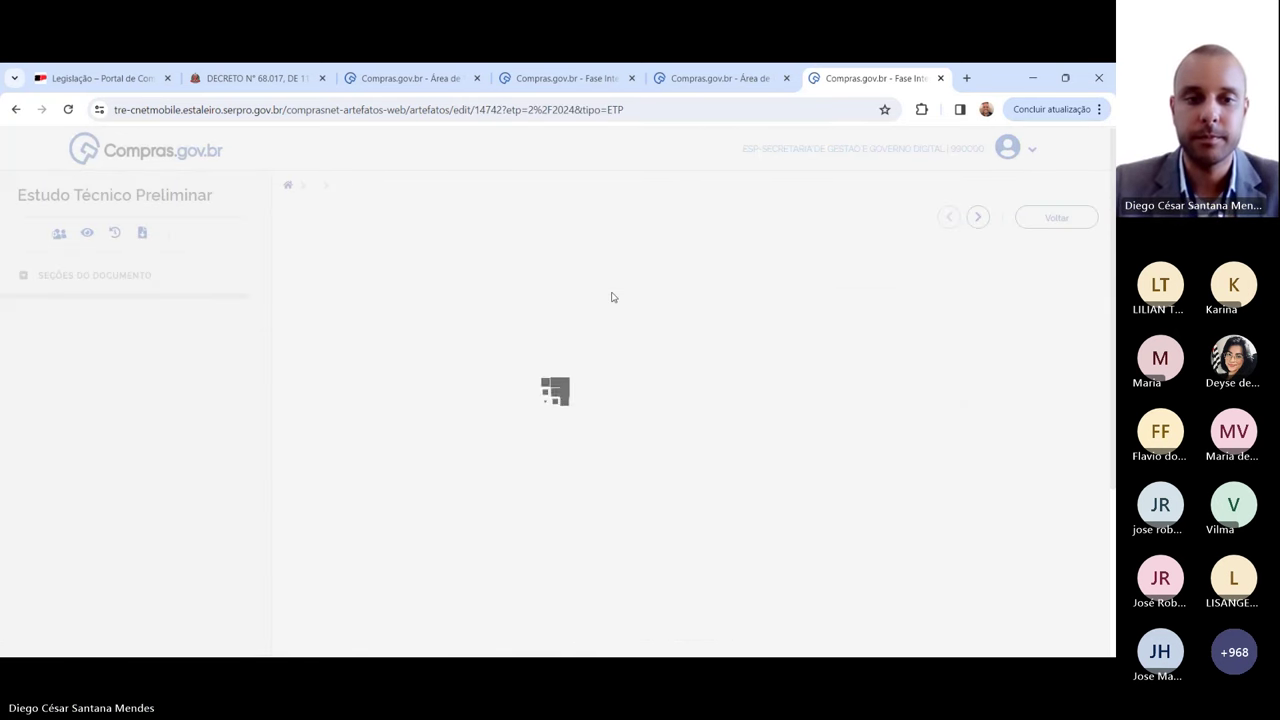
Step: Enter '1' as Processo Administrativo and delete the Informações Complementares field
scroll(334, 366, "down", 2)
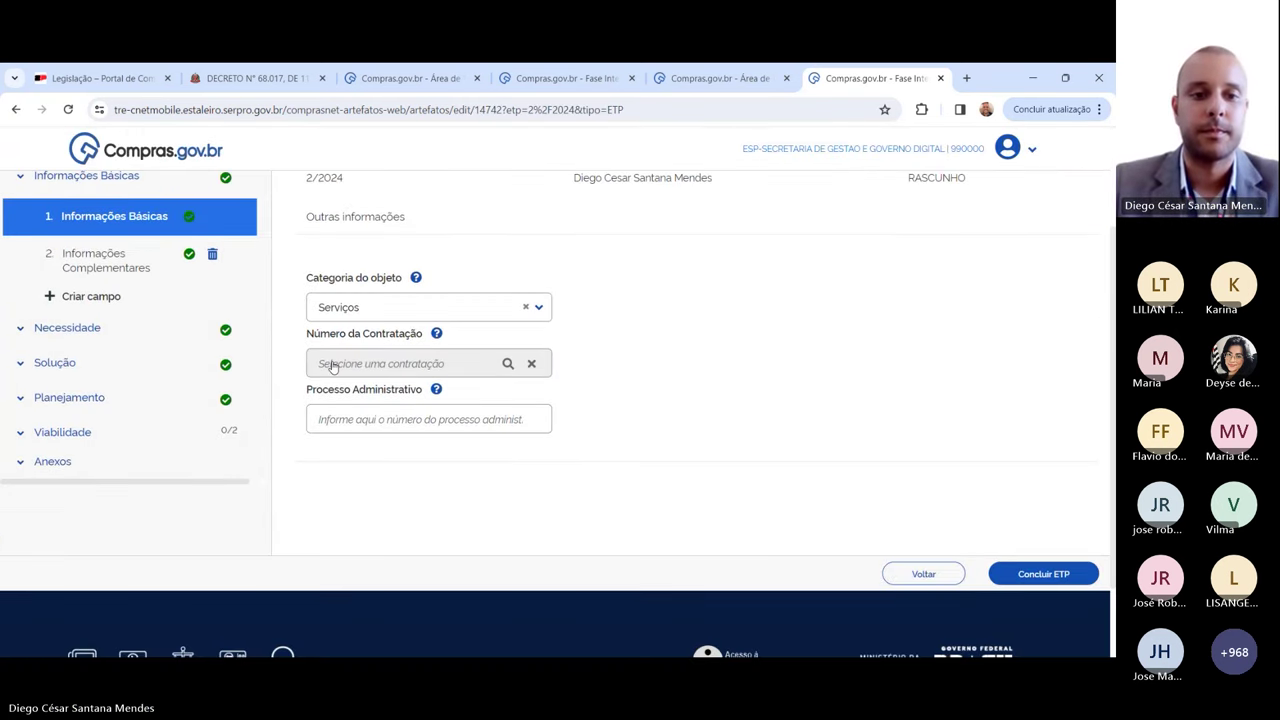
left_click(369, 420)
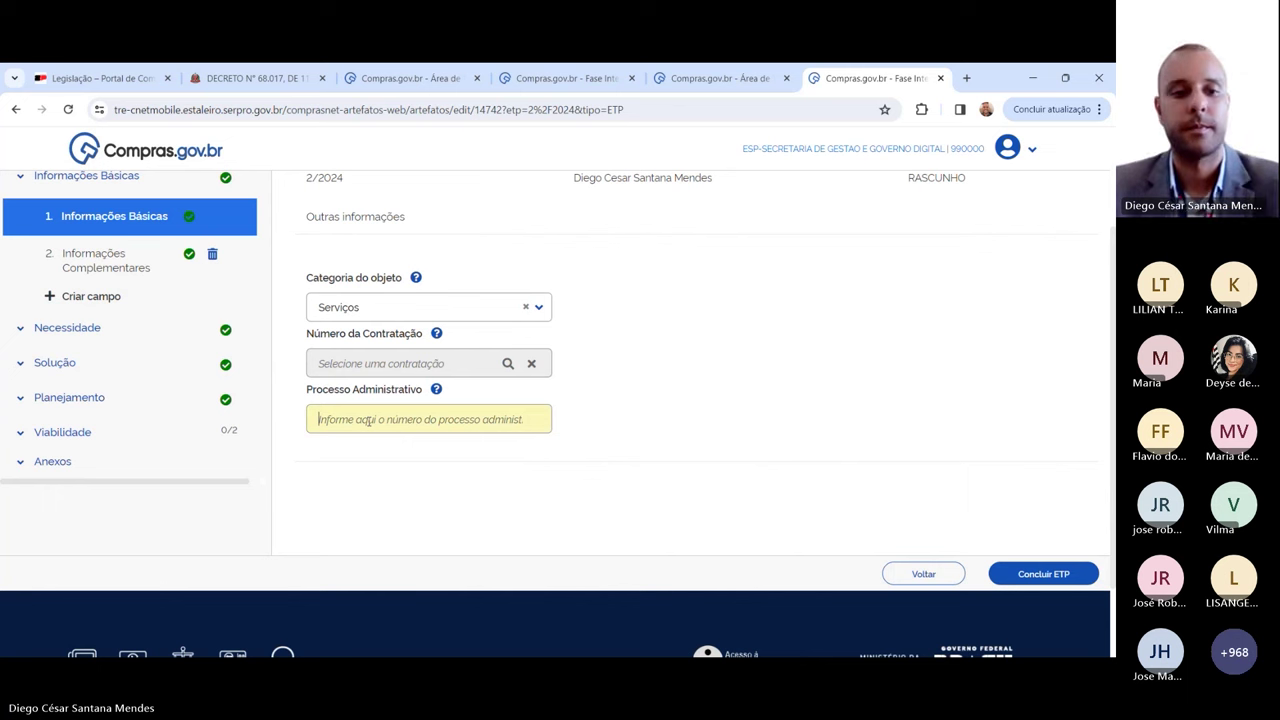
type("1")
left_click(97, 268)
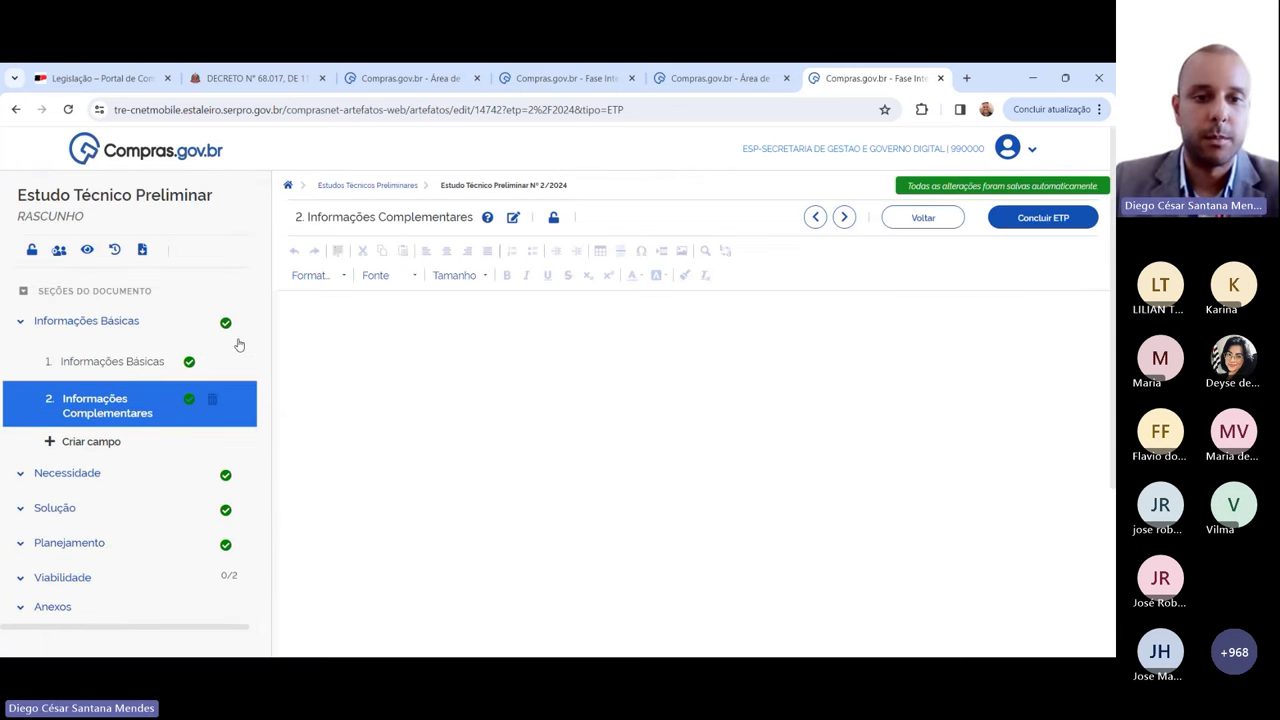
left_click(213, 402)
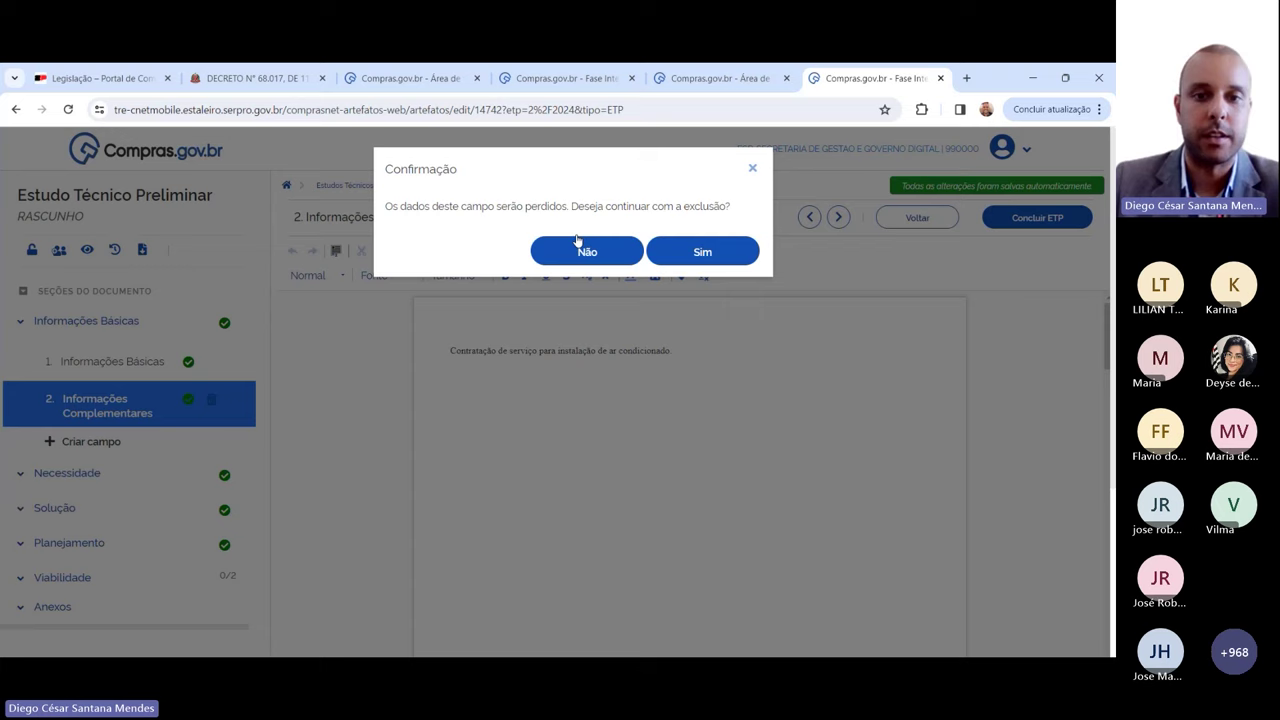
left_click(665, 252)
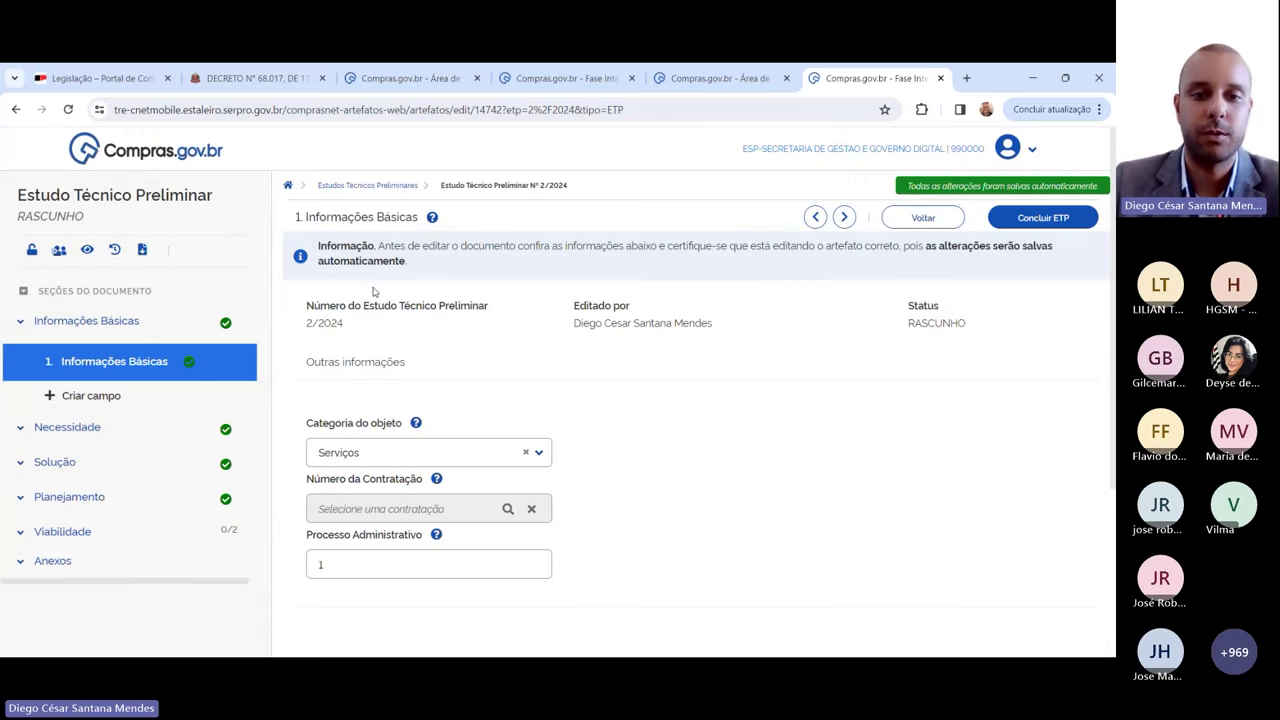
Step: Change the Seção de Patrimônio área requisitante's responsible person to João and save
scroll(100, 323, "down", 3)
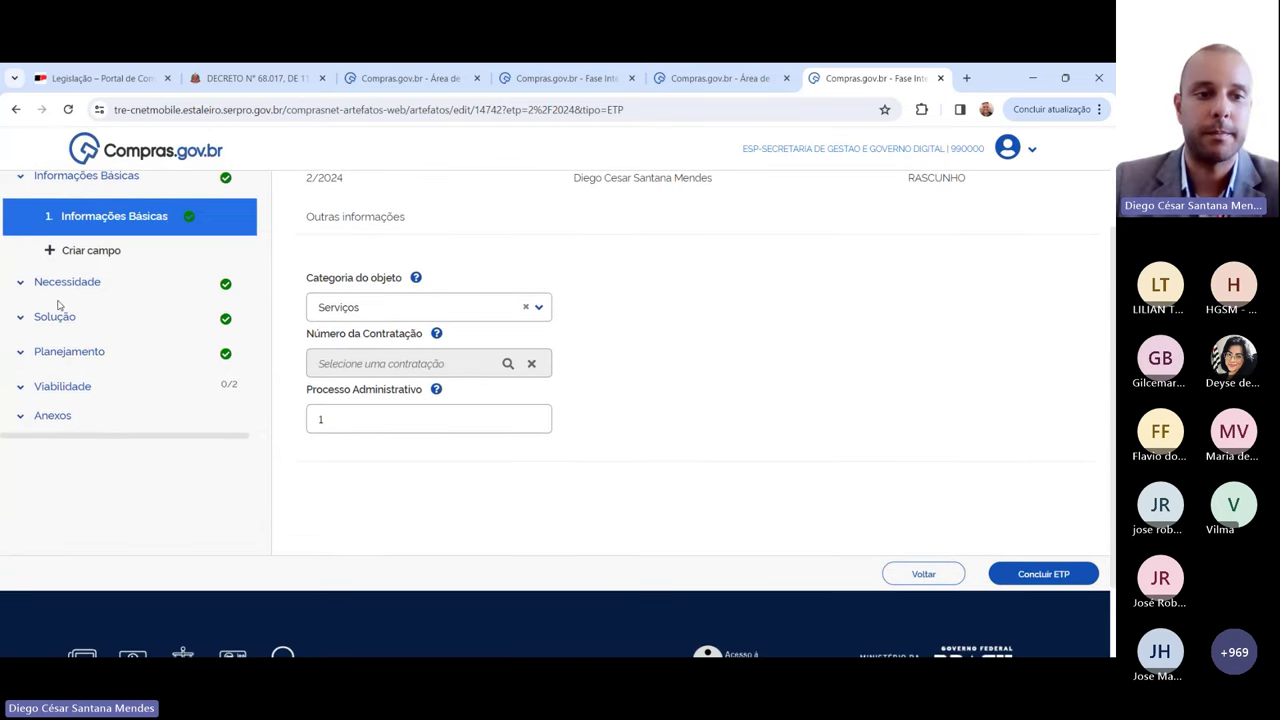
left_click(60, 284)
left_click(97, 368)
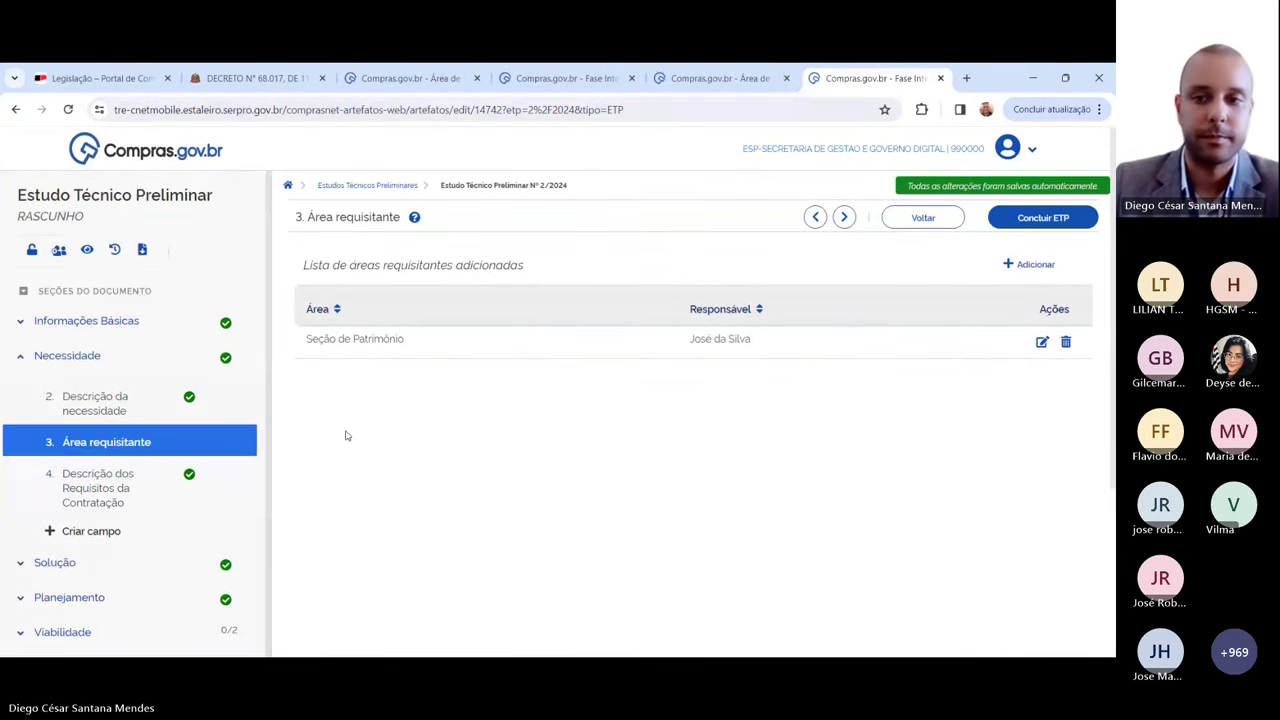
left_click(1042, 342)
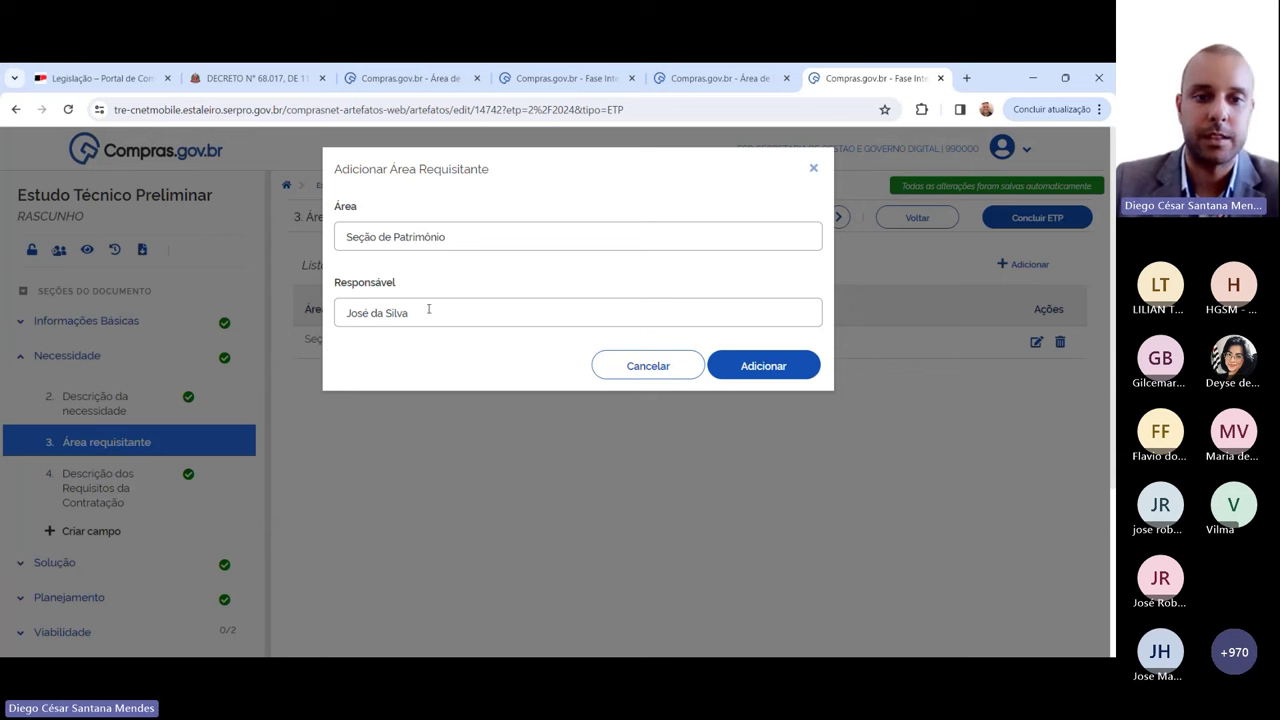
left_click_drag(416, 313, 340, 316)
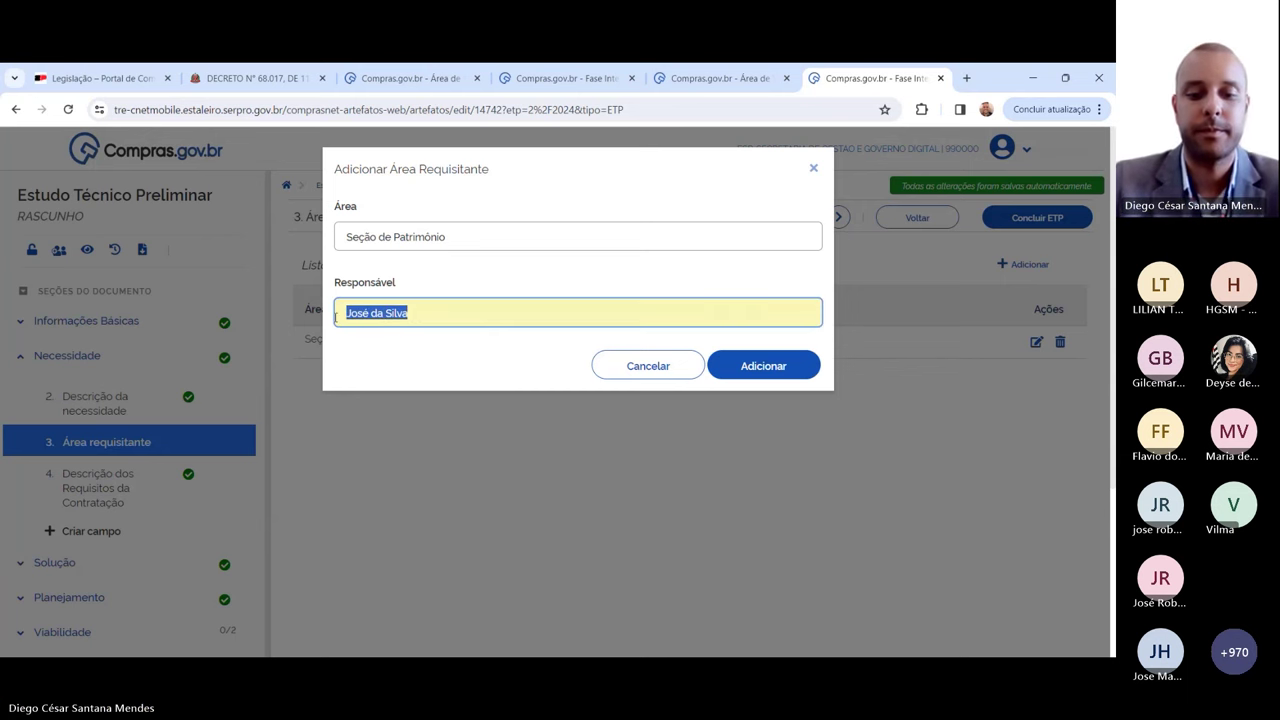
type("João")
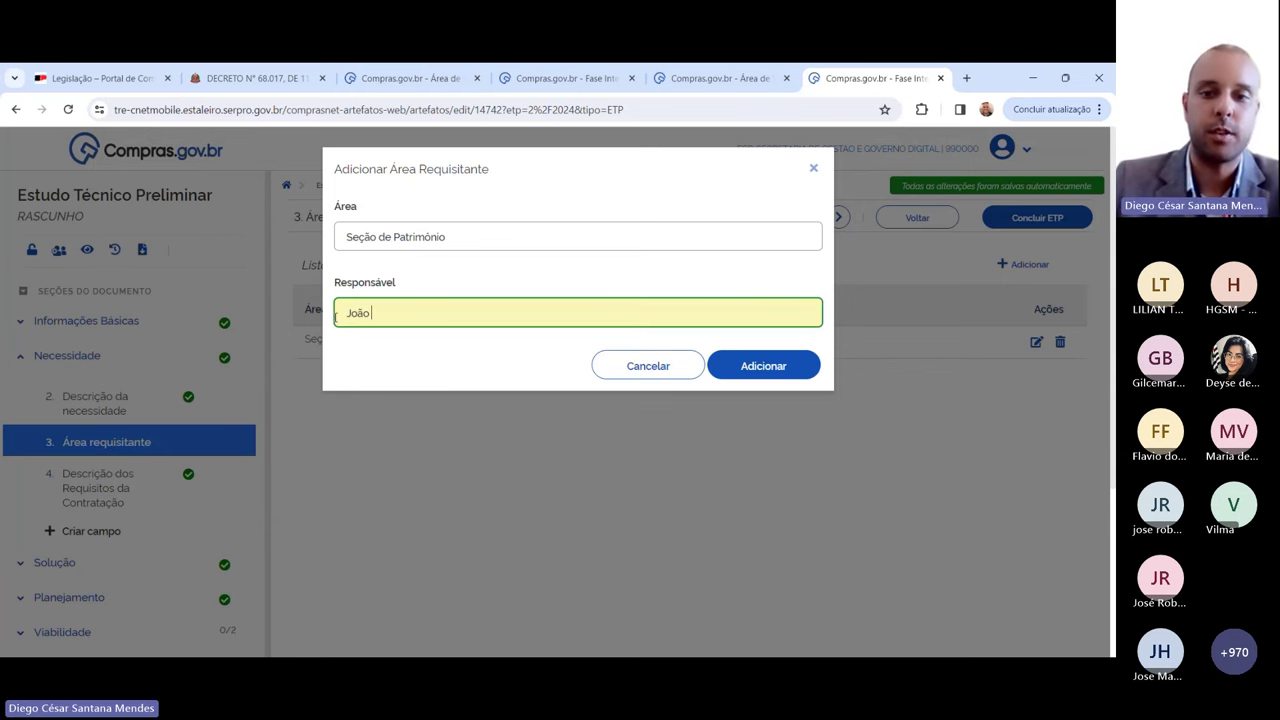
left_click(763, 378)
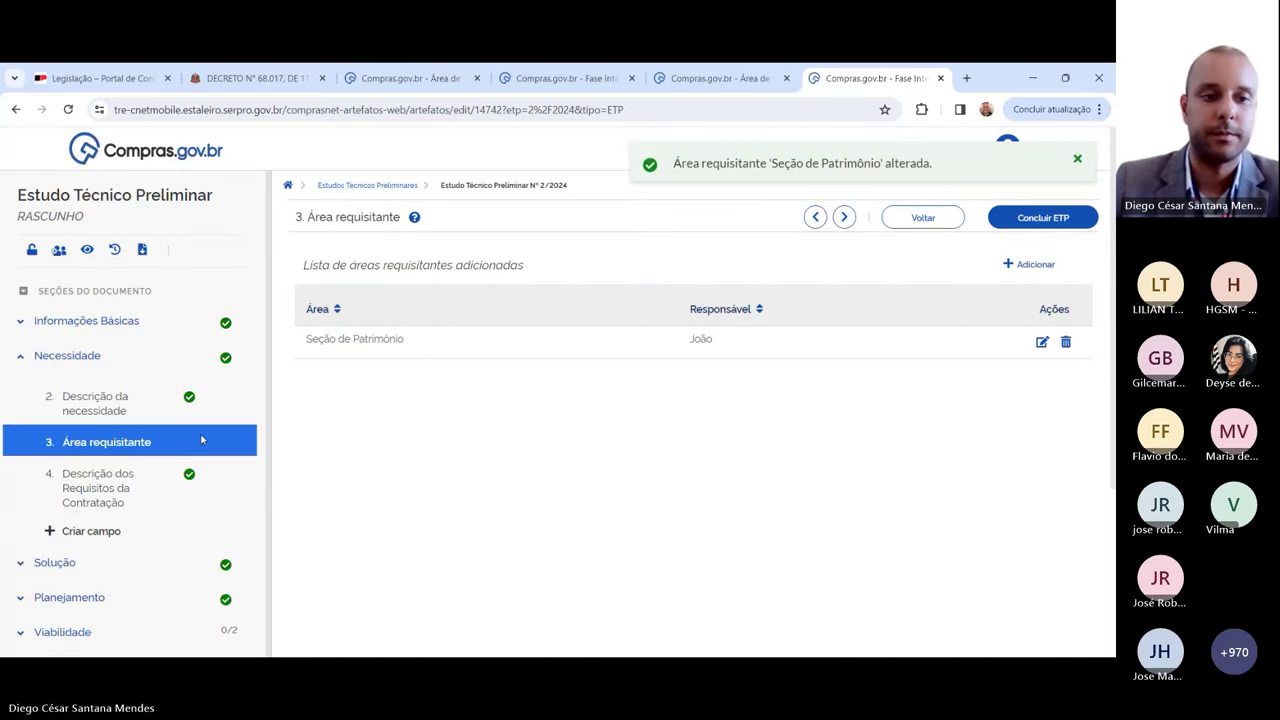
left_click(54, 562)
scroll(114, 400, "down", 5)
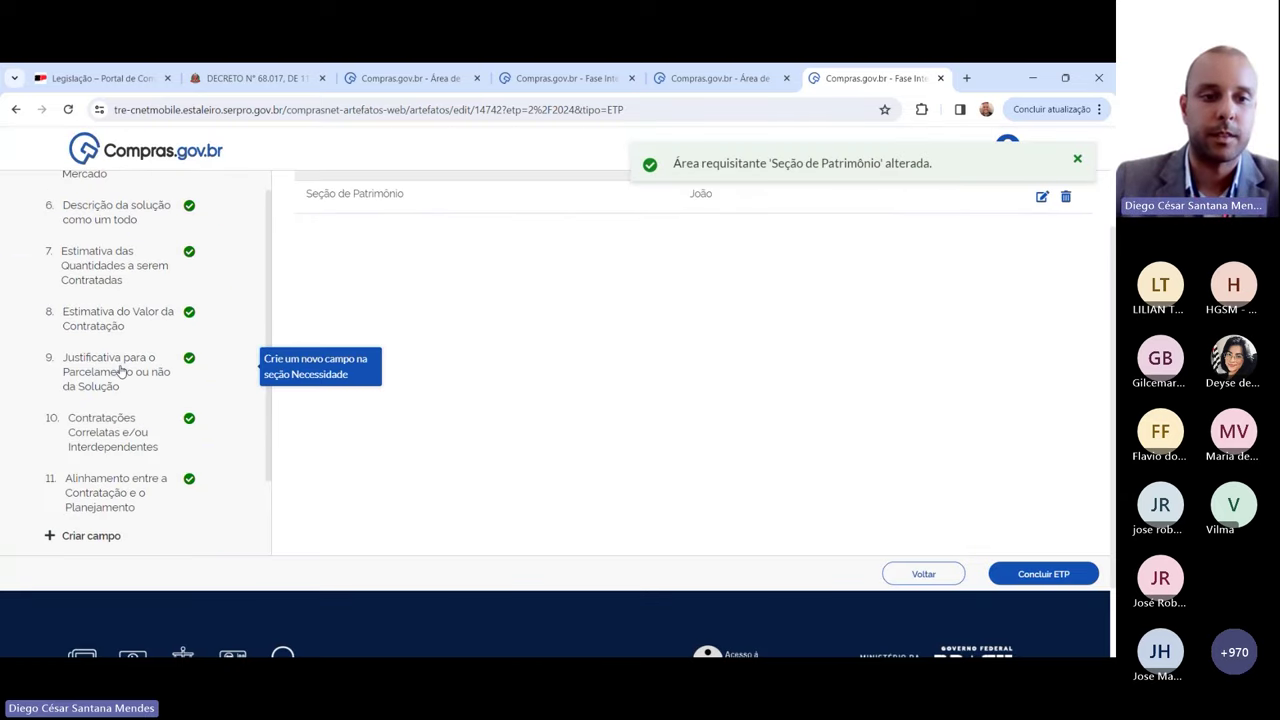
Step: Expand the Planejamento outline and open section 15, Declaração de Viabilidade
scroll(67, 477, "down", 2)
left_click(143, 358)
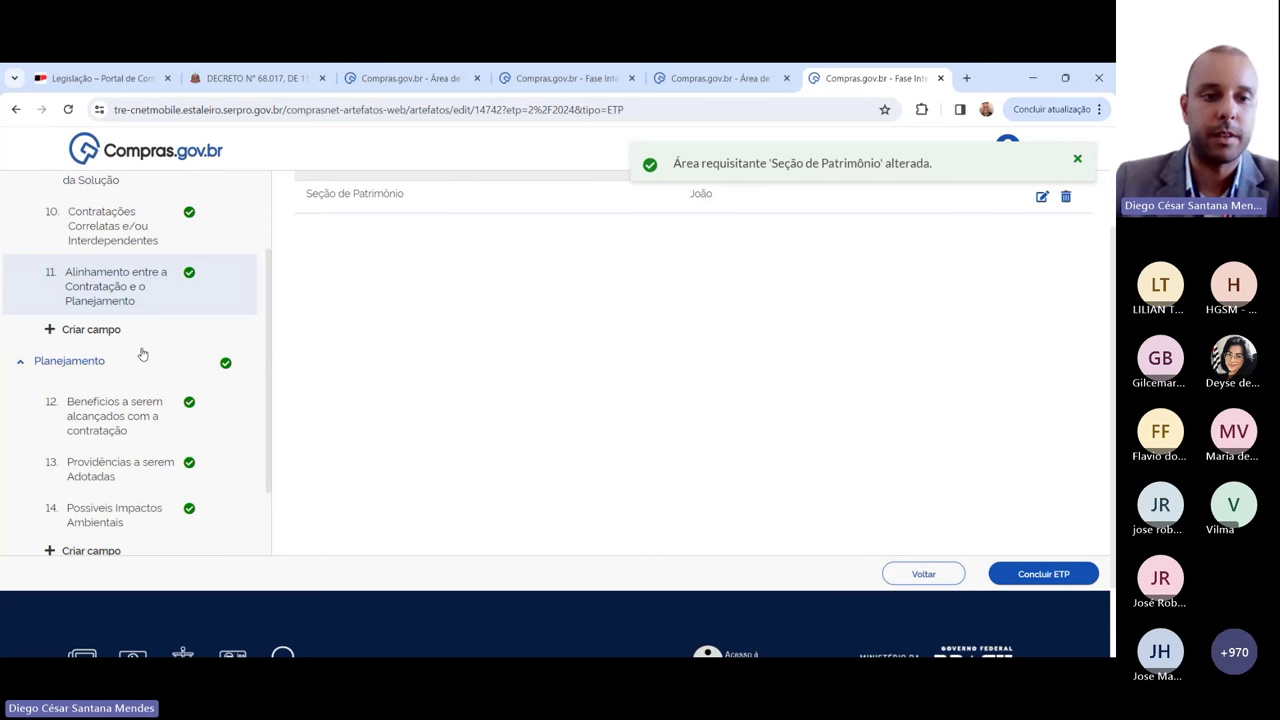
scroll(143, 354, "down", 2)
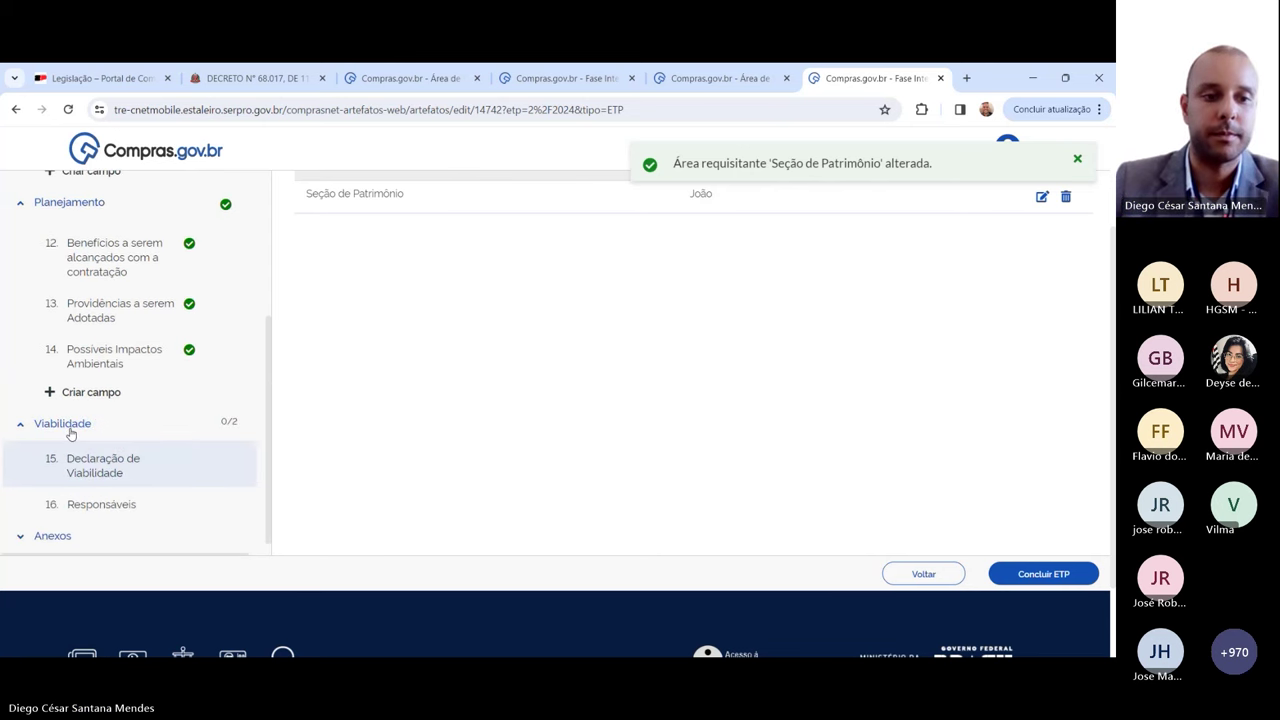
left_click(91, 392)
left_click(85, 490)
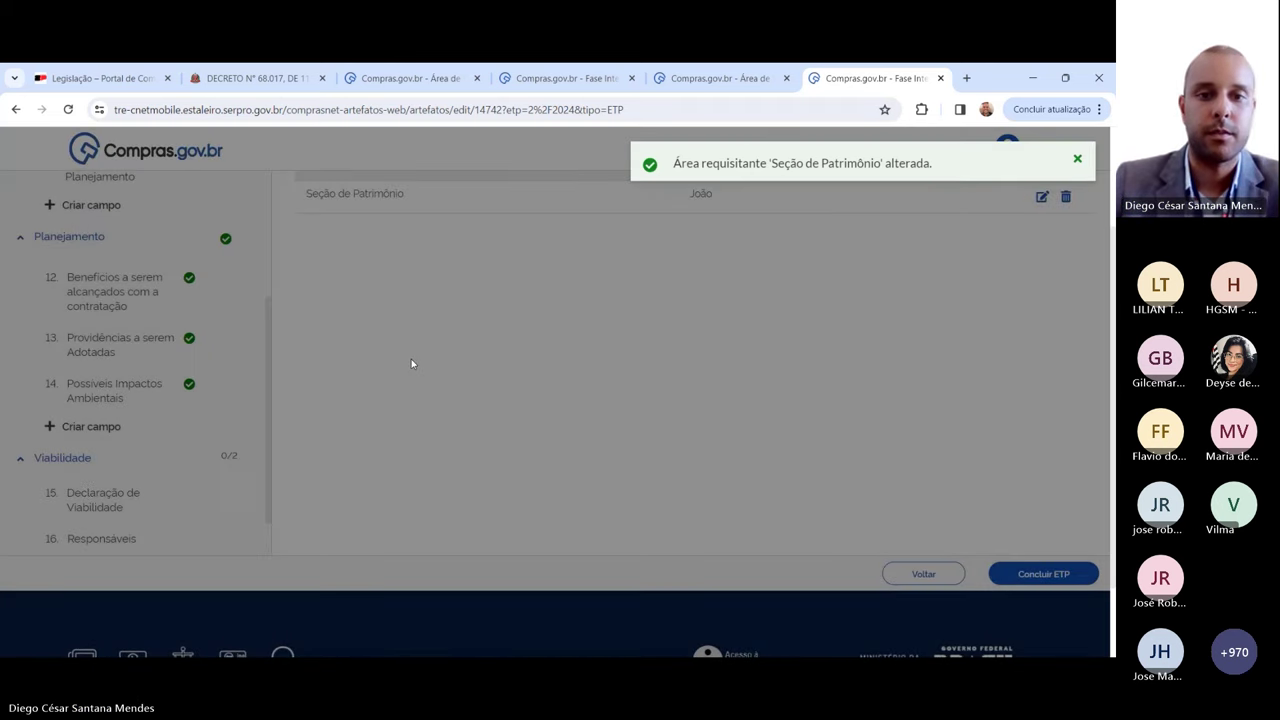
left_click(100, 495)
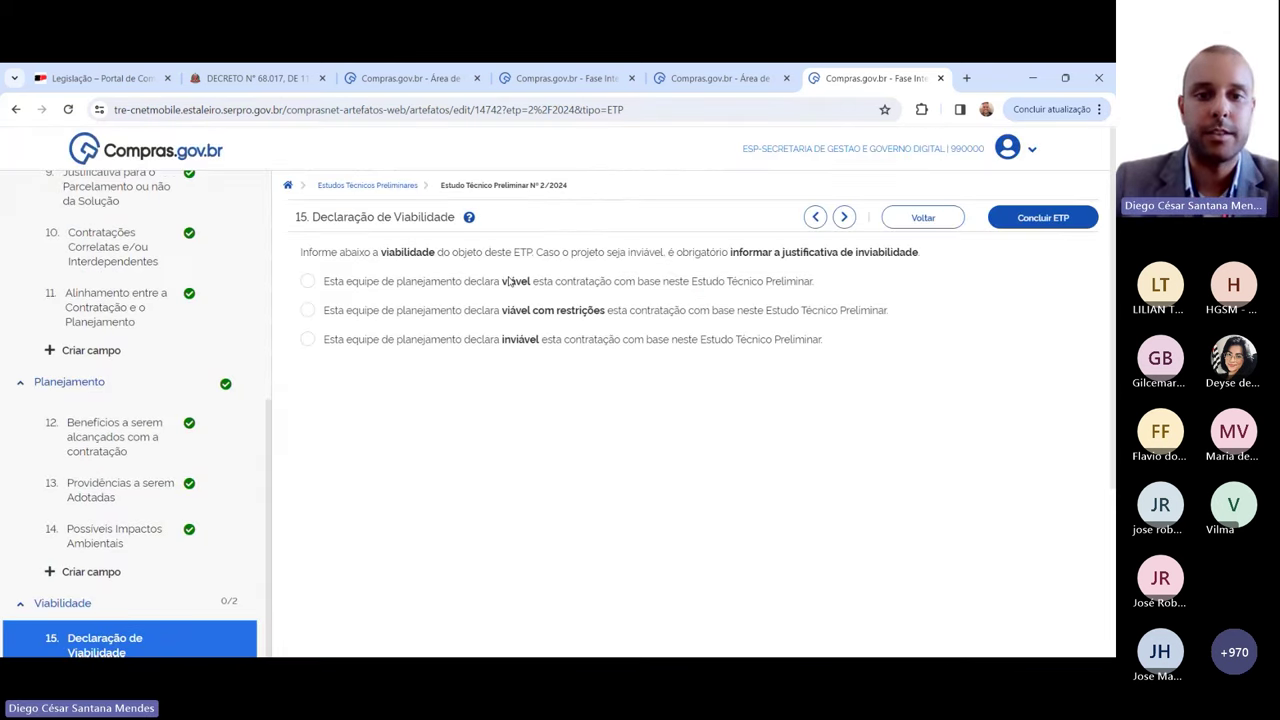
Step: Declare the contratação viável, justified 'Contratação viável conforme demonstrado no decorrer do documento.'
left_click(375, 287)
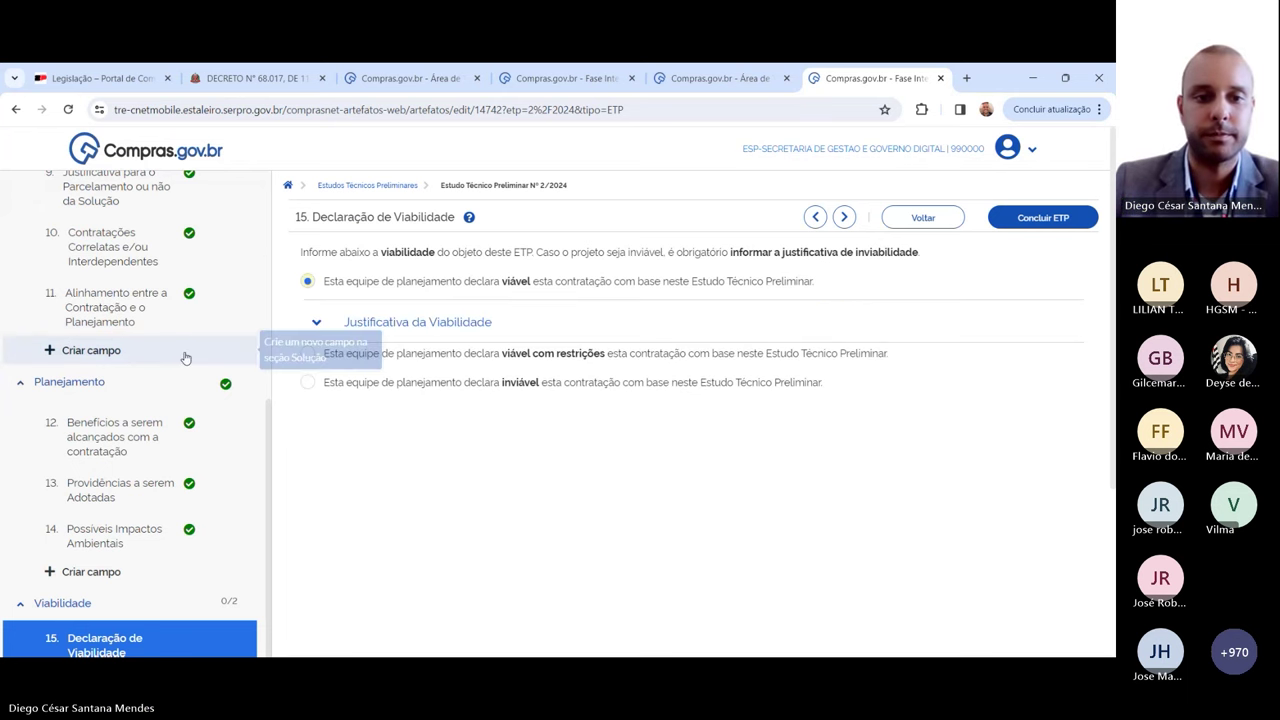
left_click(318, 325)
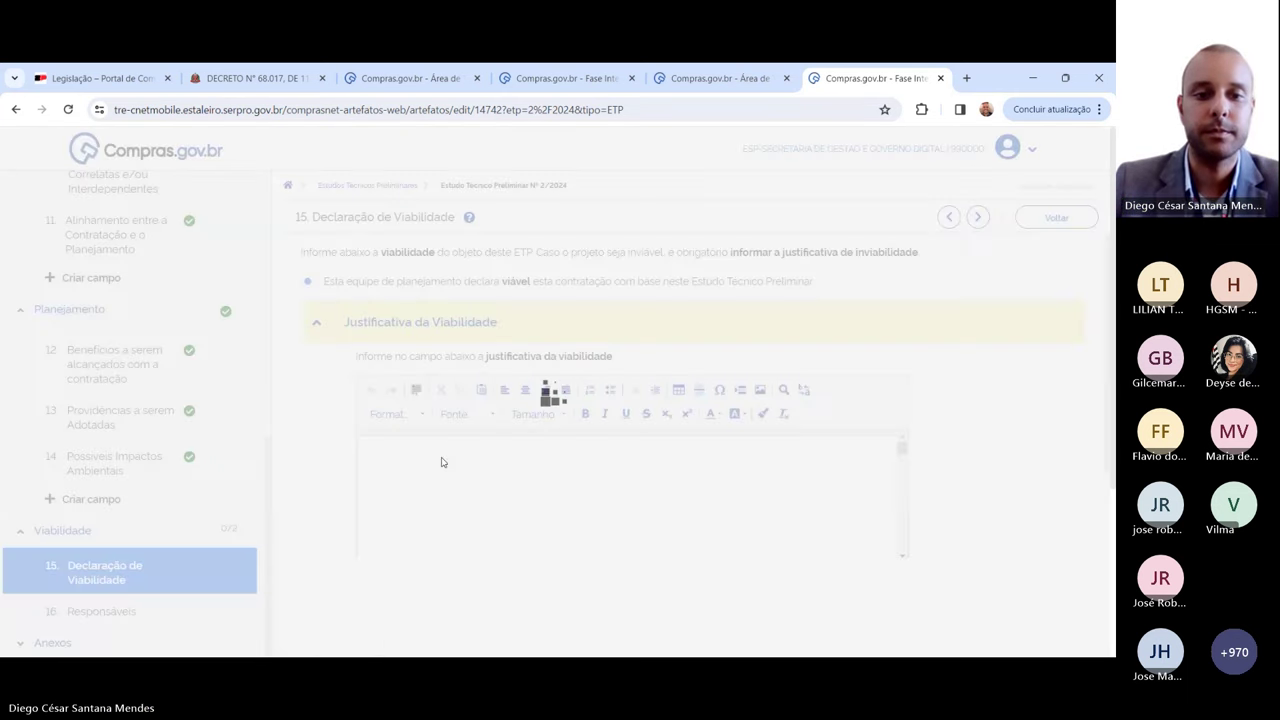
type("Co")
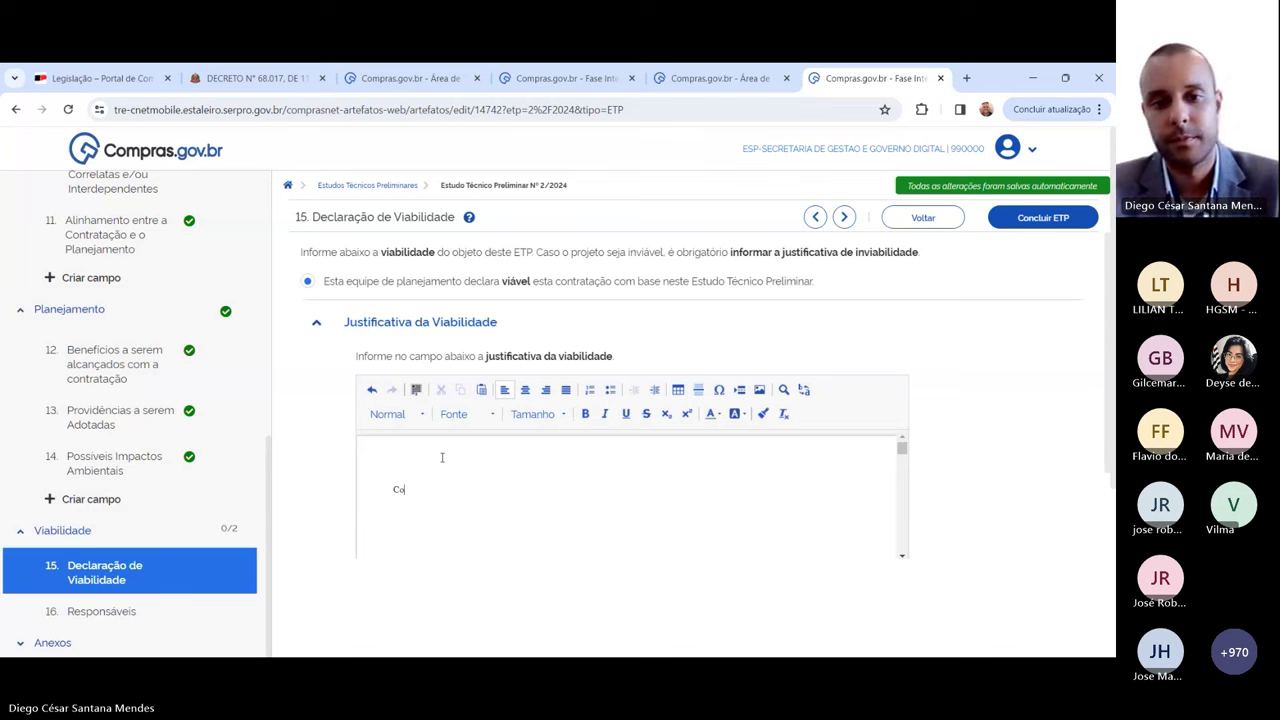
type("ntratação viável")
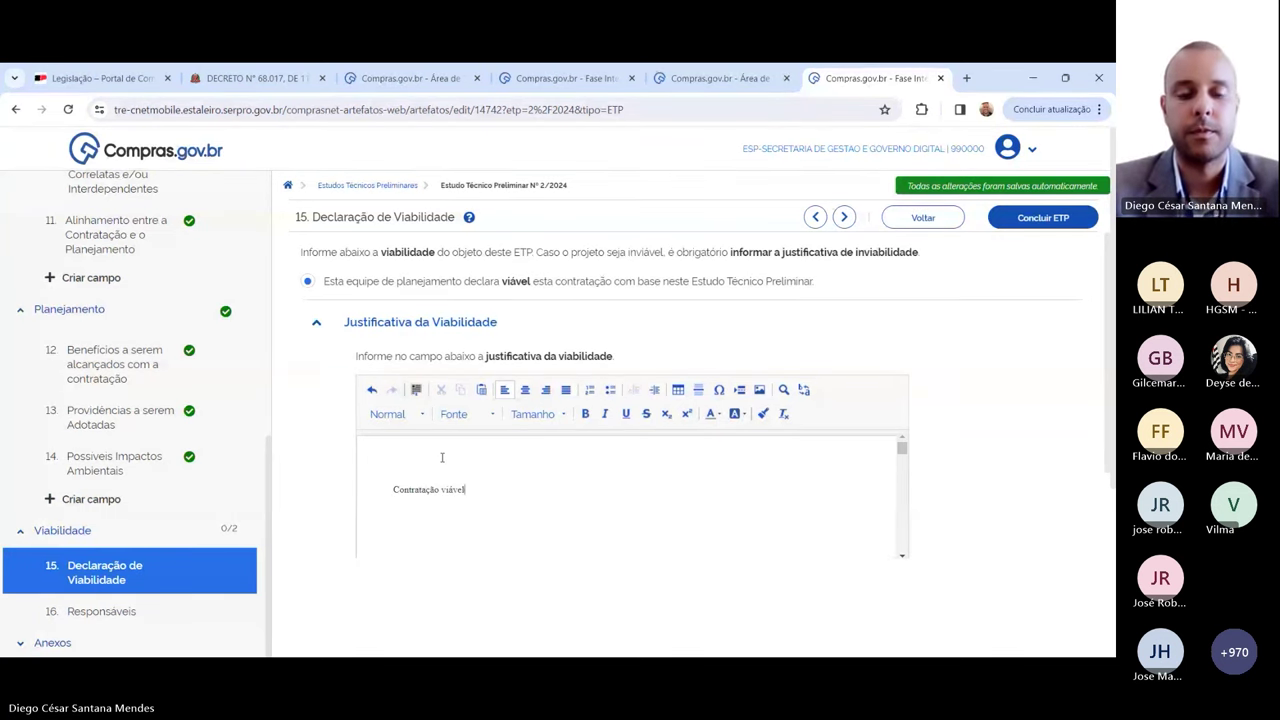
type(" para")
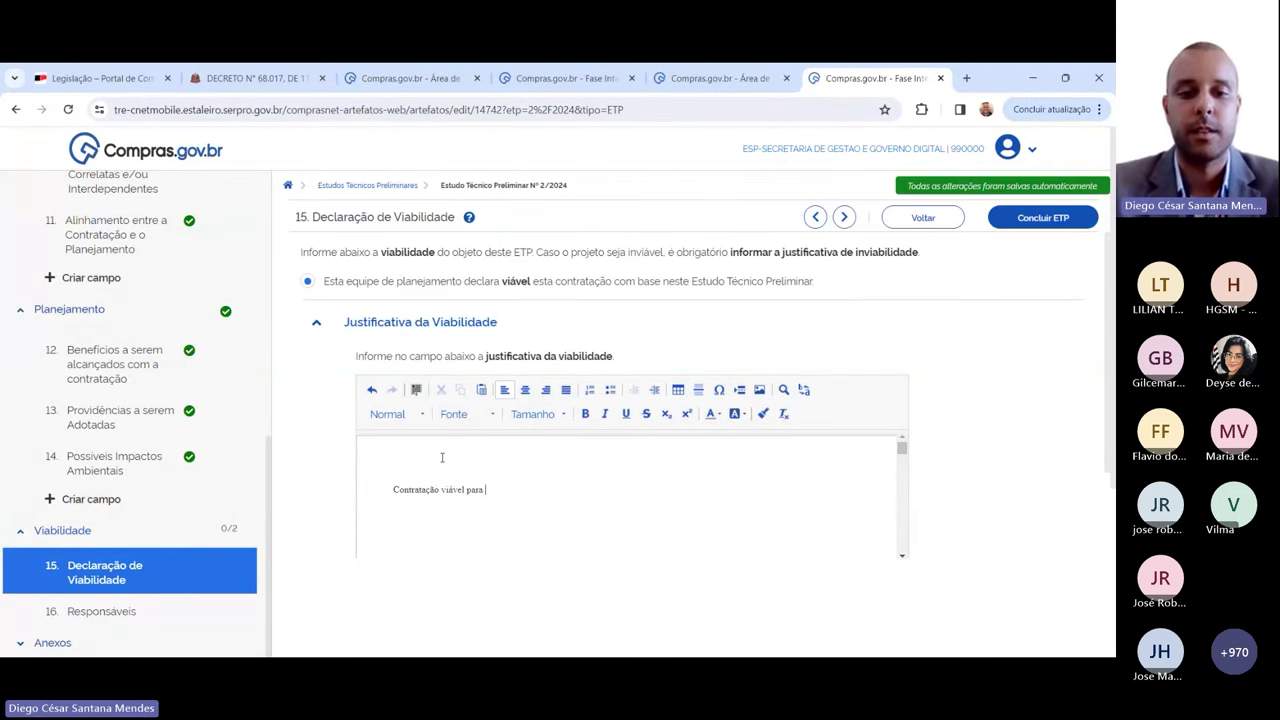
key("BackSpace")
key("BackSpace")
key("BackSpace")
key("BackSpace")
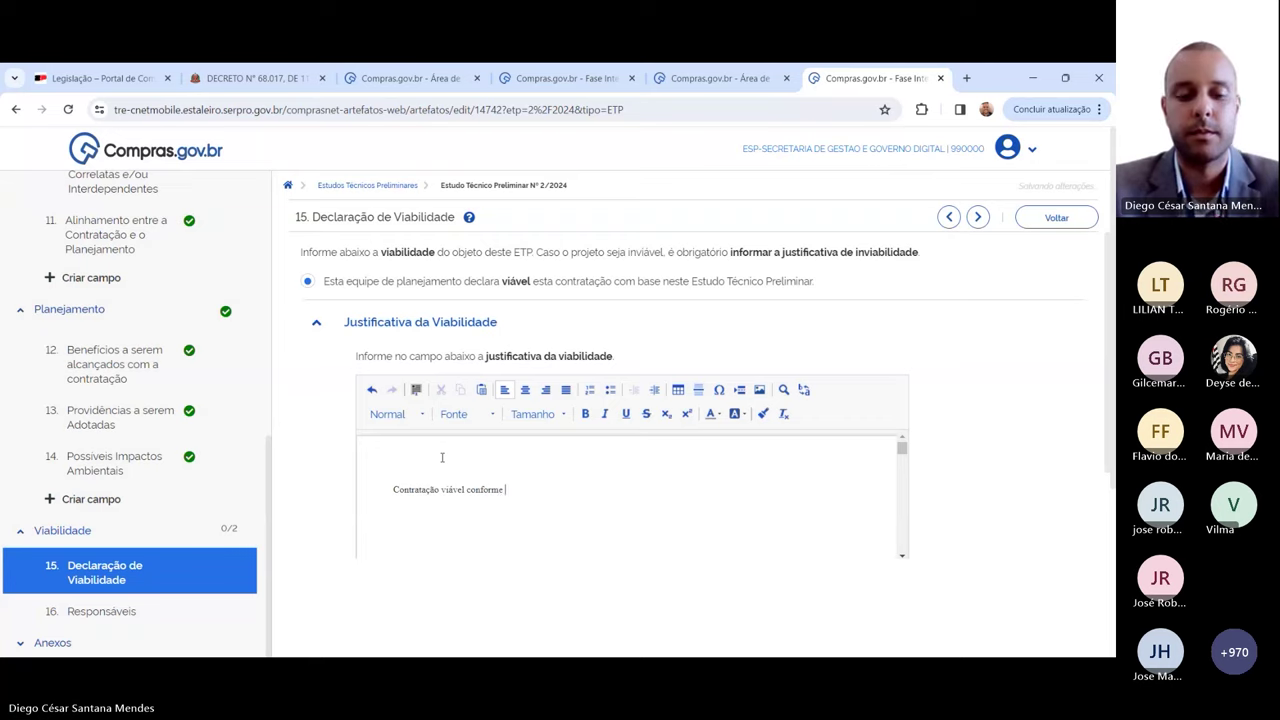
type("conforme demo")
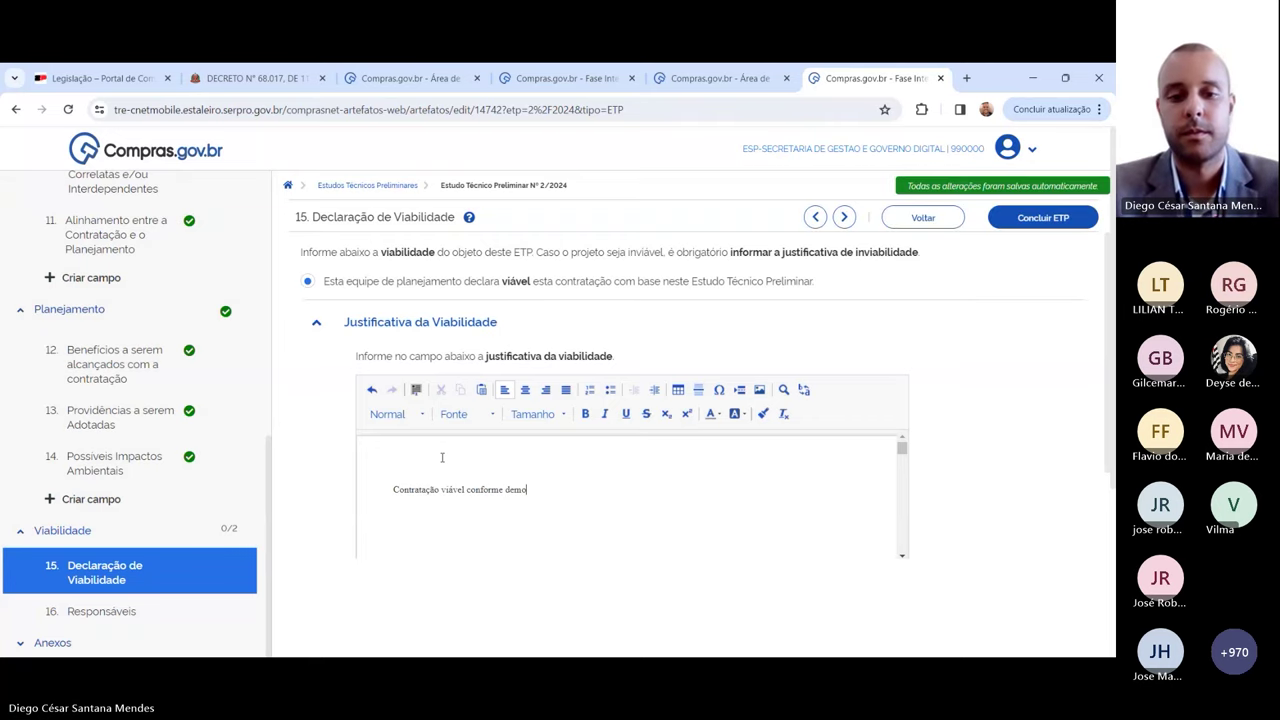
type("nstrado no")
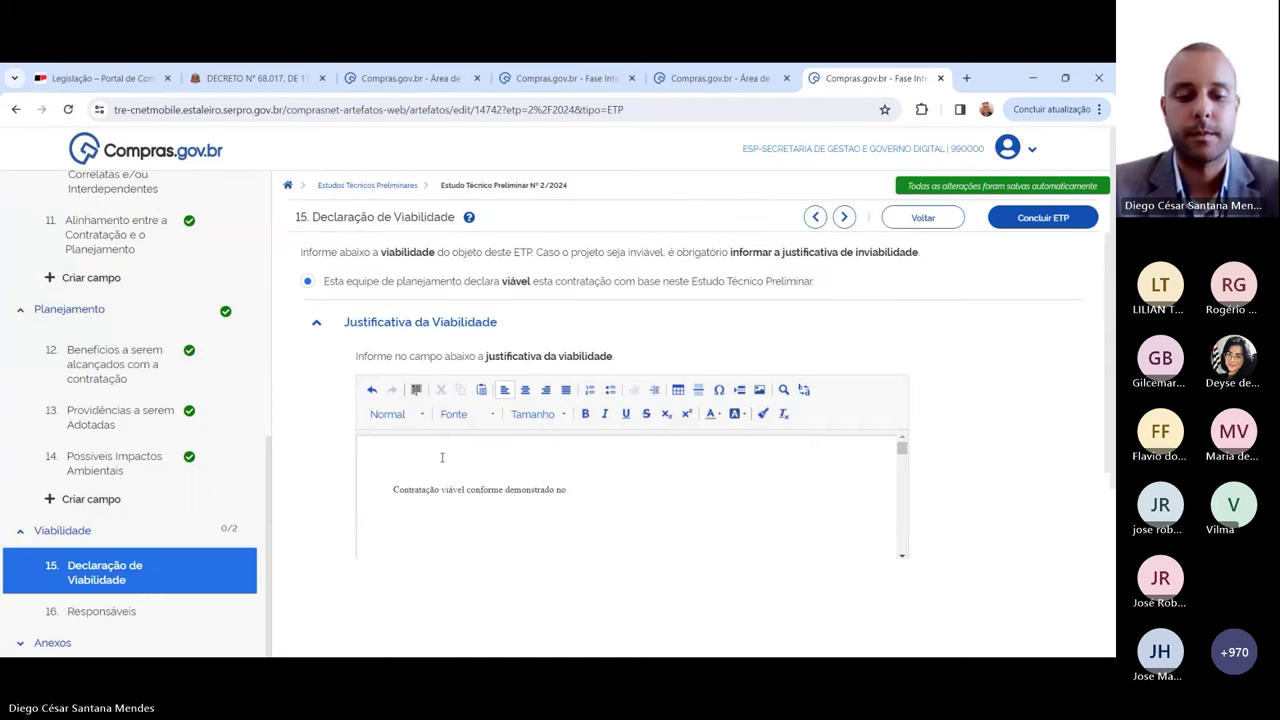
type("decorrer dodo")
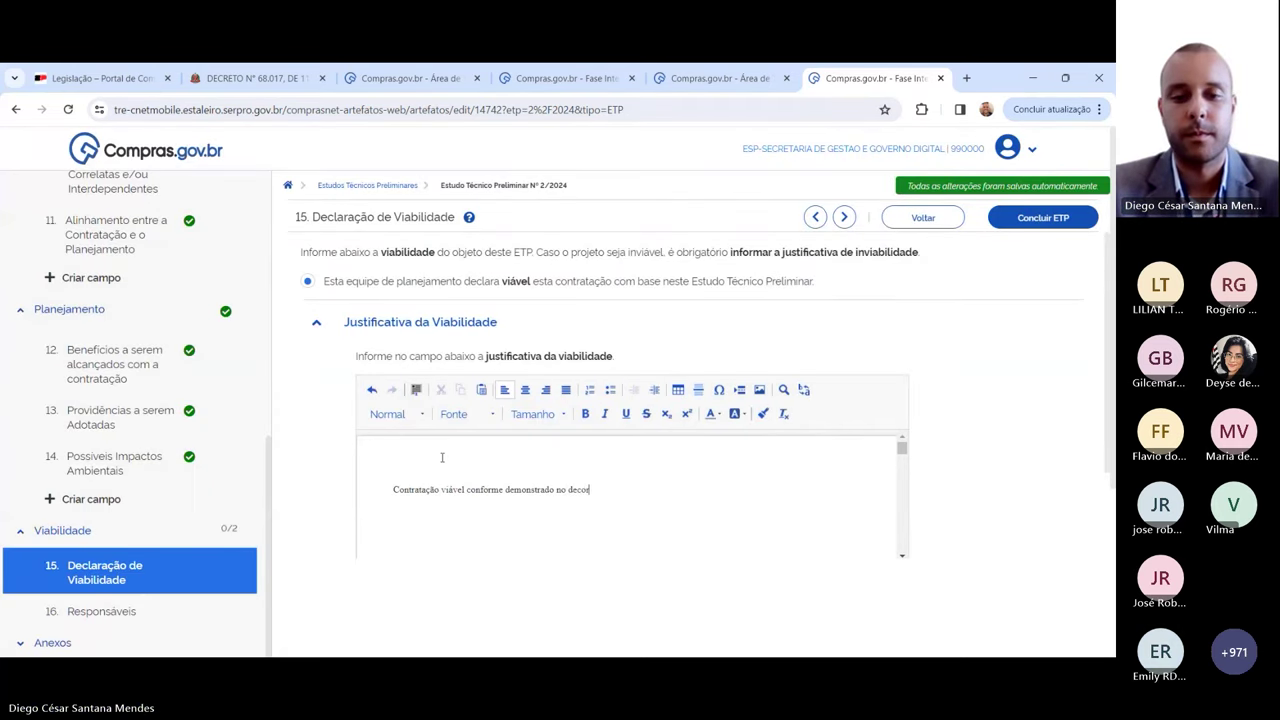
key("BackSpace")
key("BackSpace")
type("do")
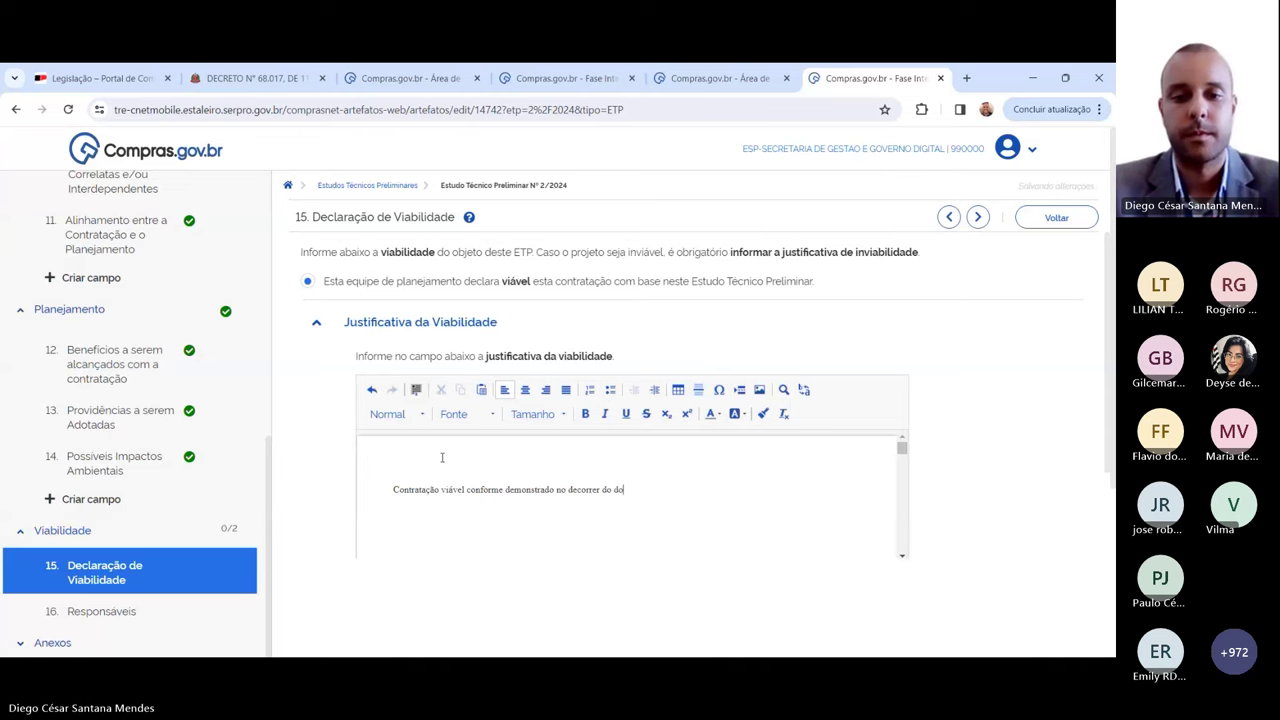
type("cumento.")
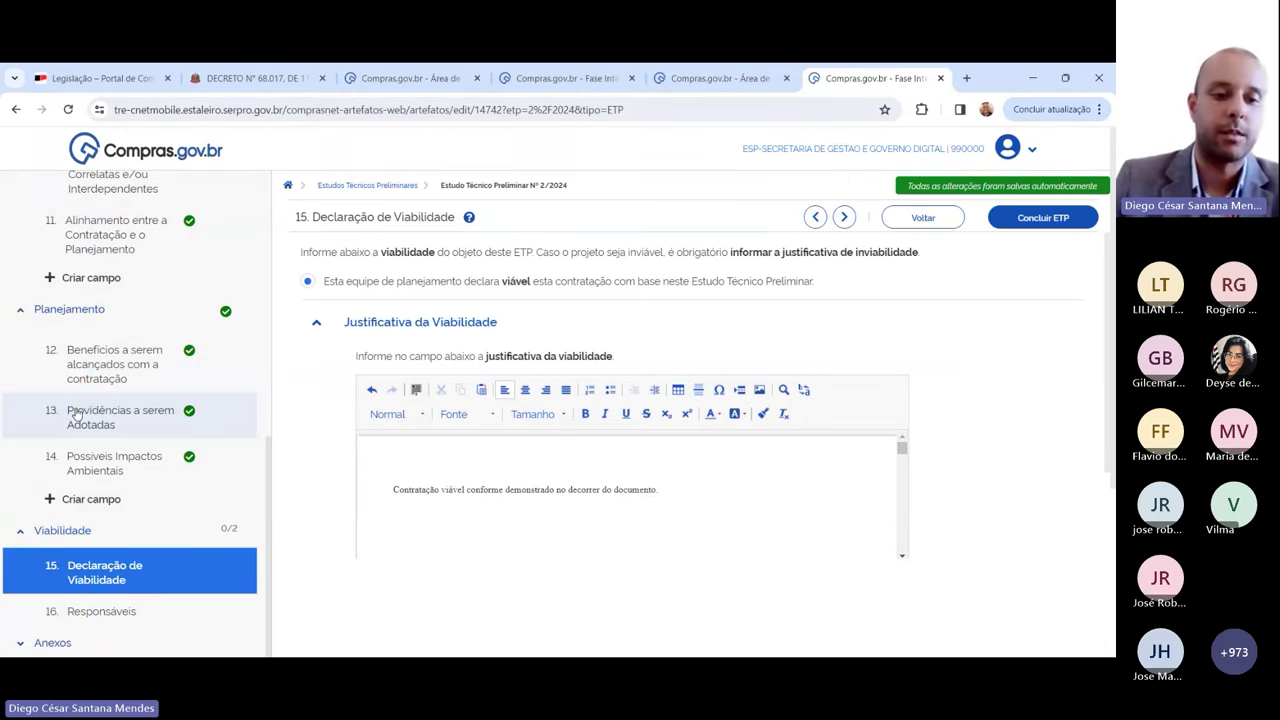
scroll(115, 418, "down", 3)
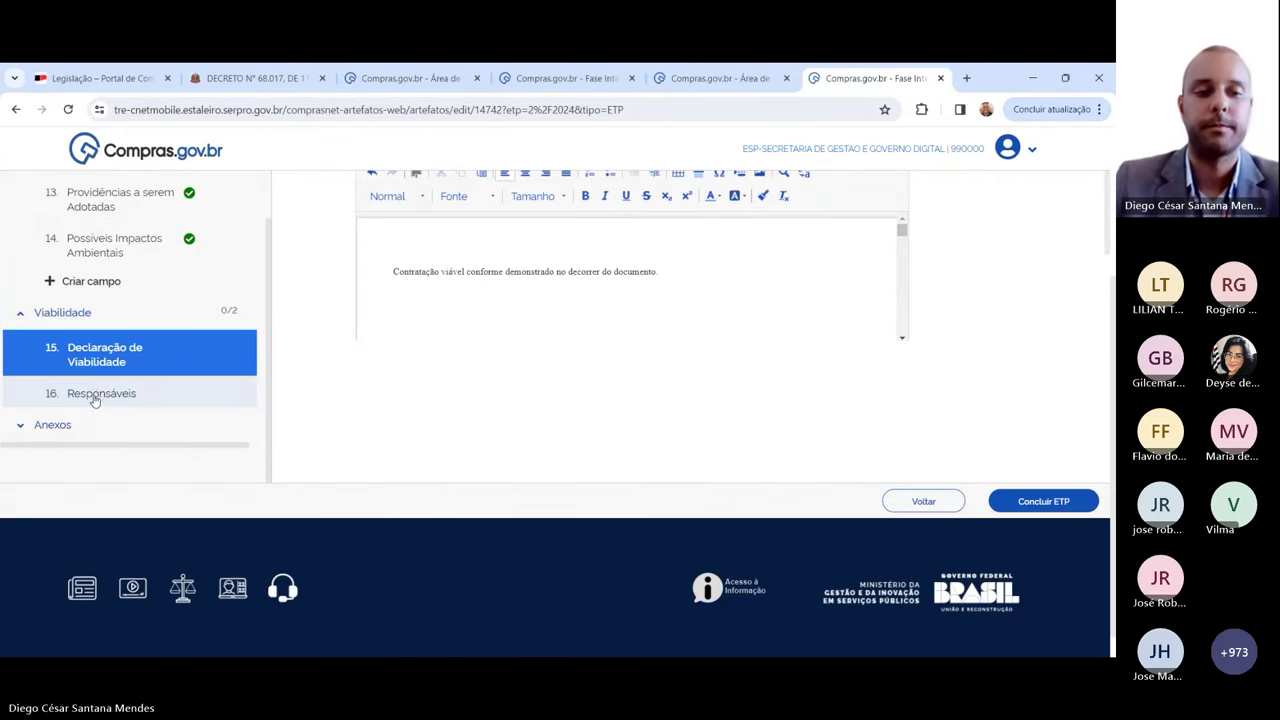
Step: In section 16 Responsáveis, add a person with a valid CPF and their e-mail address
left_click(97, 395)
scroll(223, 314, "up", 5)
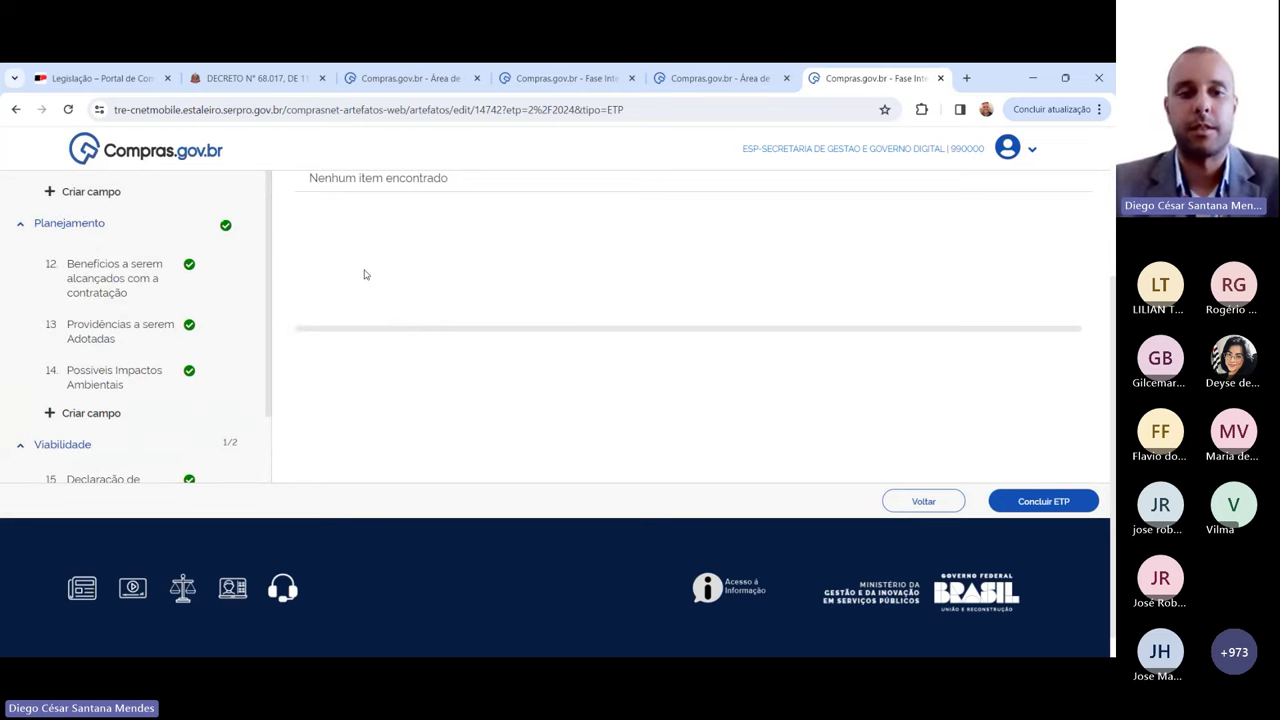
left_click(1030, 313)
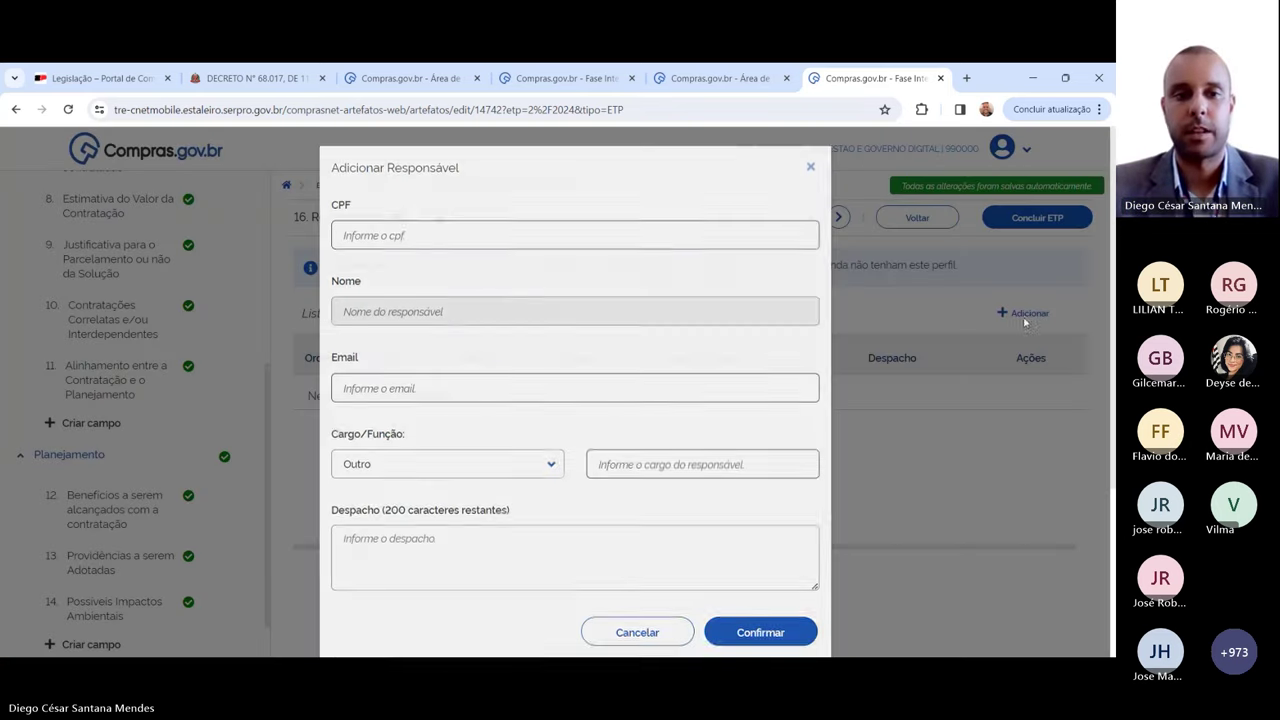
left_click(410, 237)
type("111.111.111-11")
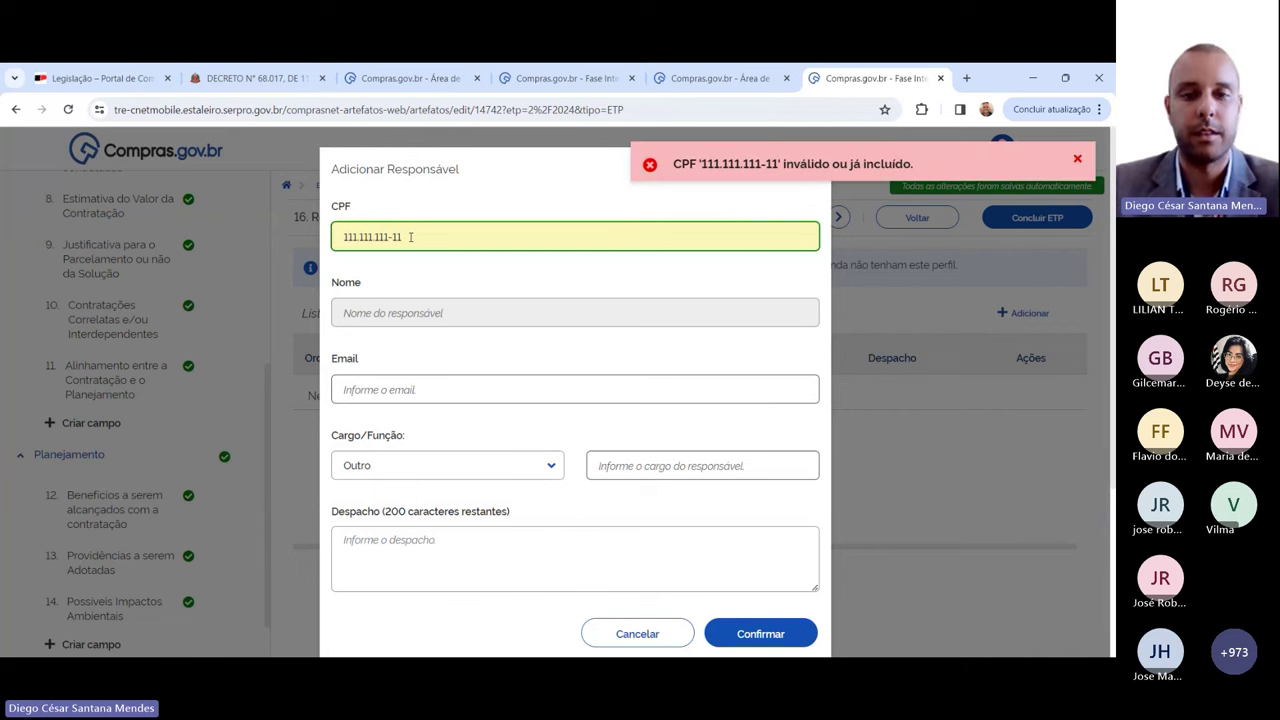
key("Tab")
left_click(395, 237)
left_click_drag(400, 237, 311, 244)
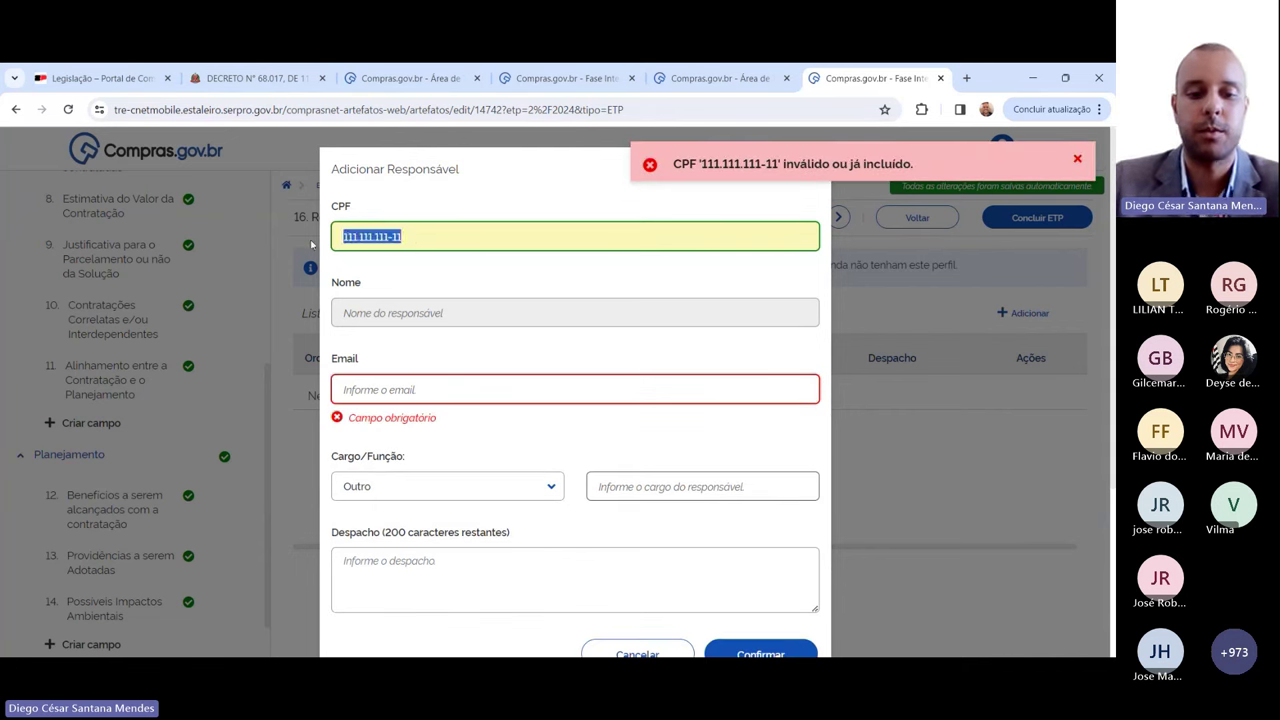
type("**")
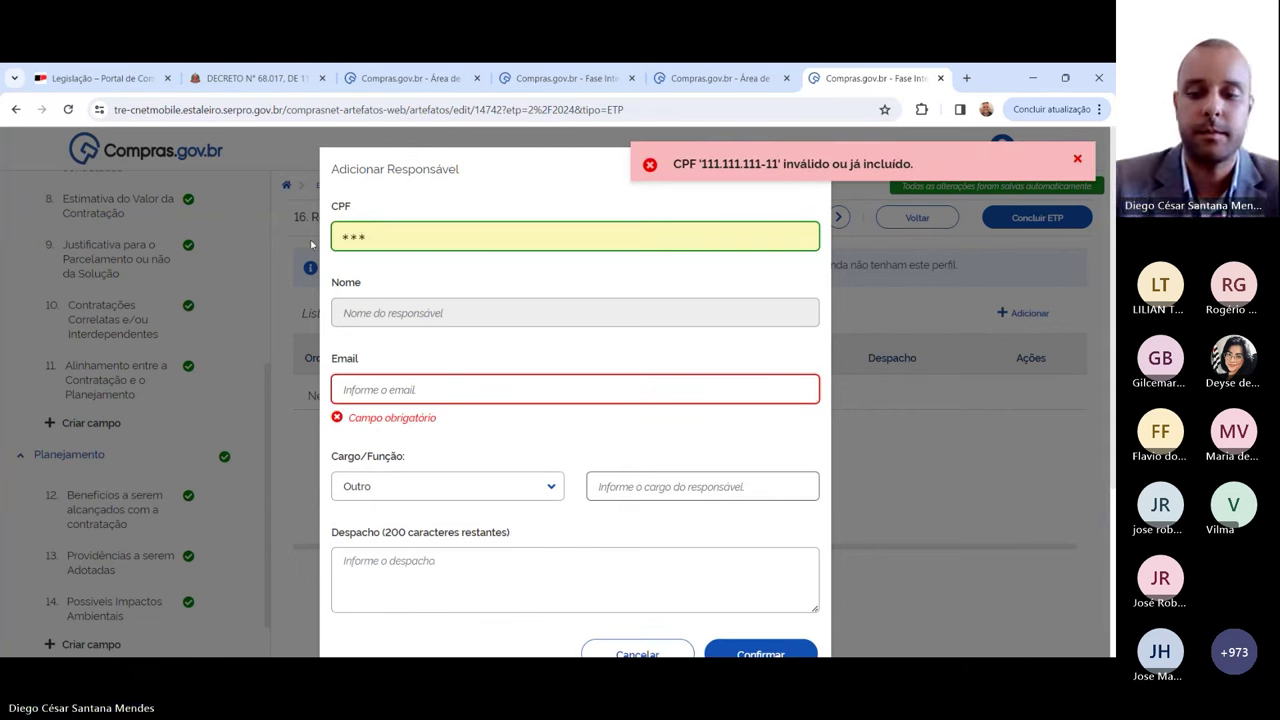
type("*********")
key("Tab")
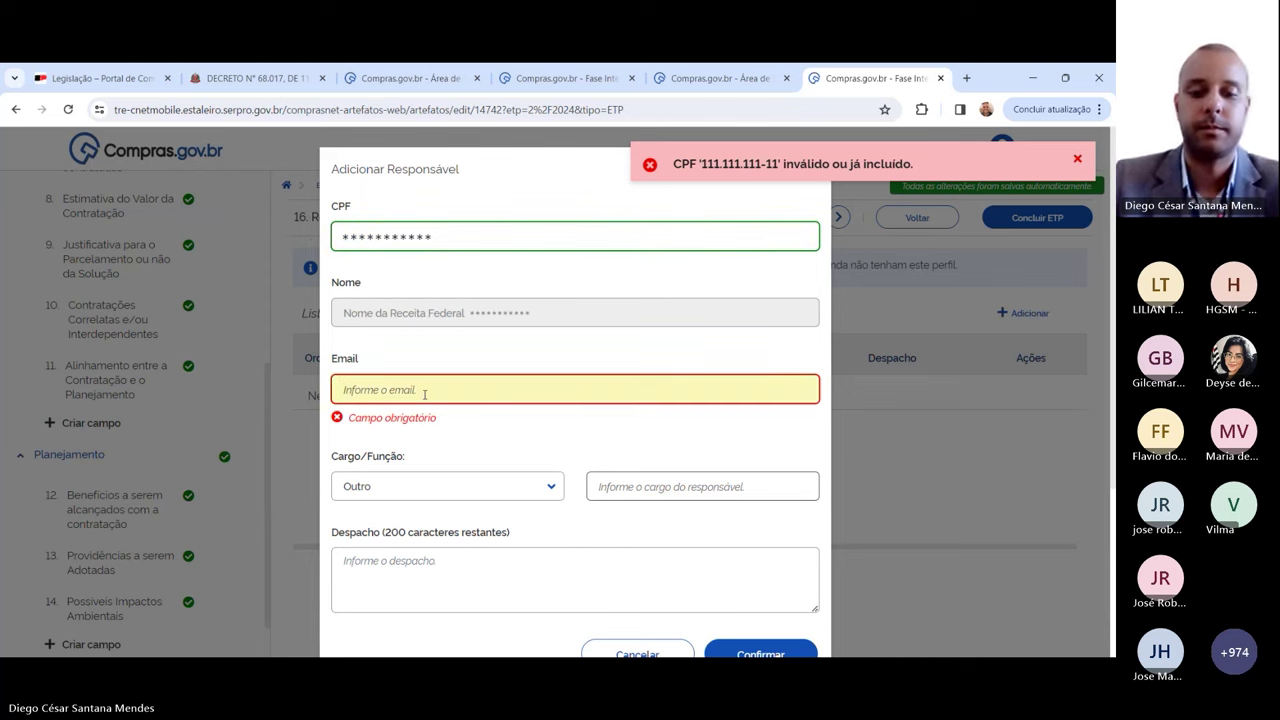
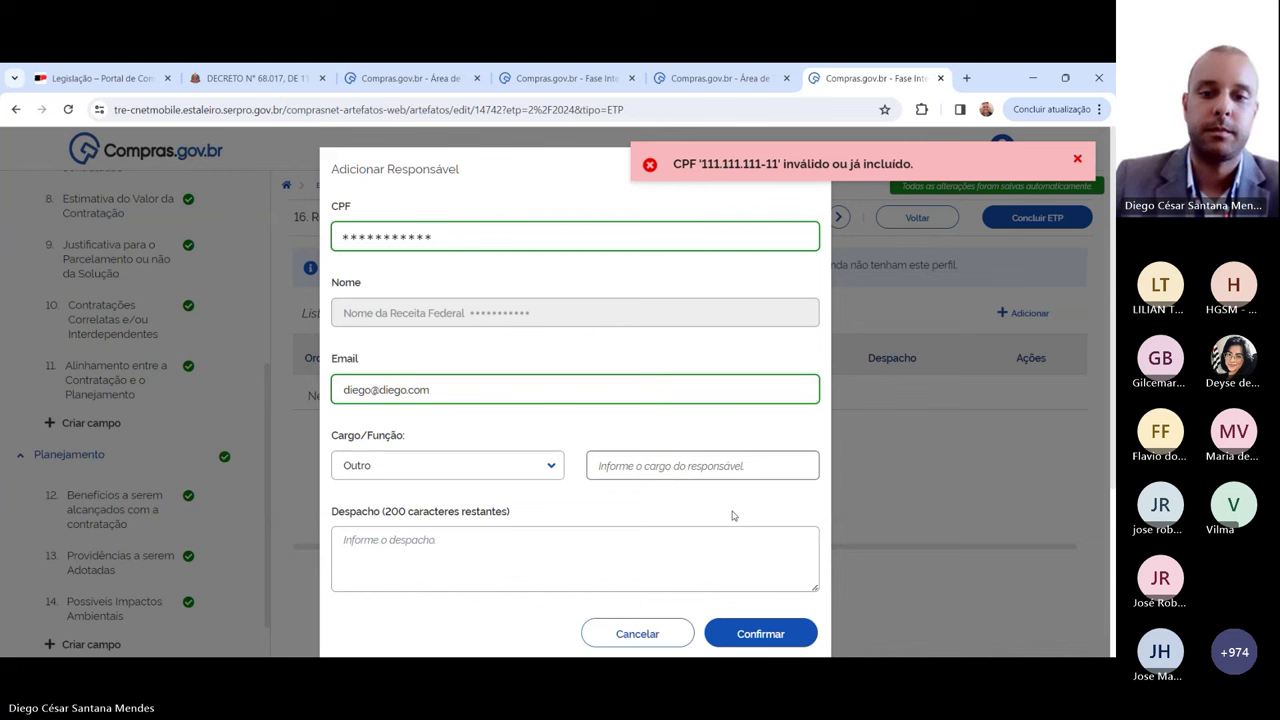
Step: Set the job title to 'Requisitante', despacho 'Prossiga com a contratação.', and submit
left_click(746, 468)
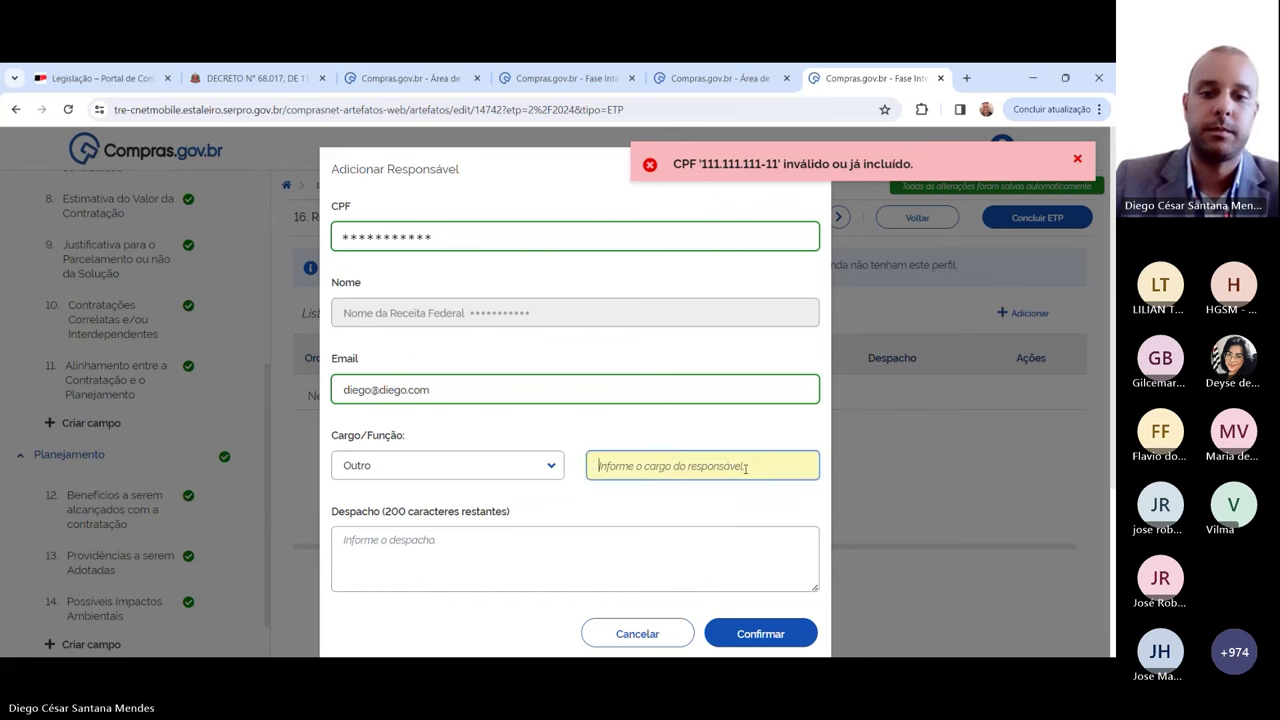
type("Medico")
key("BackSpace")
key("BackSpace")
key("BackSpace")
key("BackSpace")
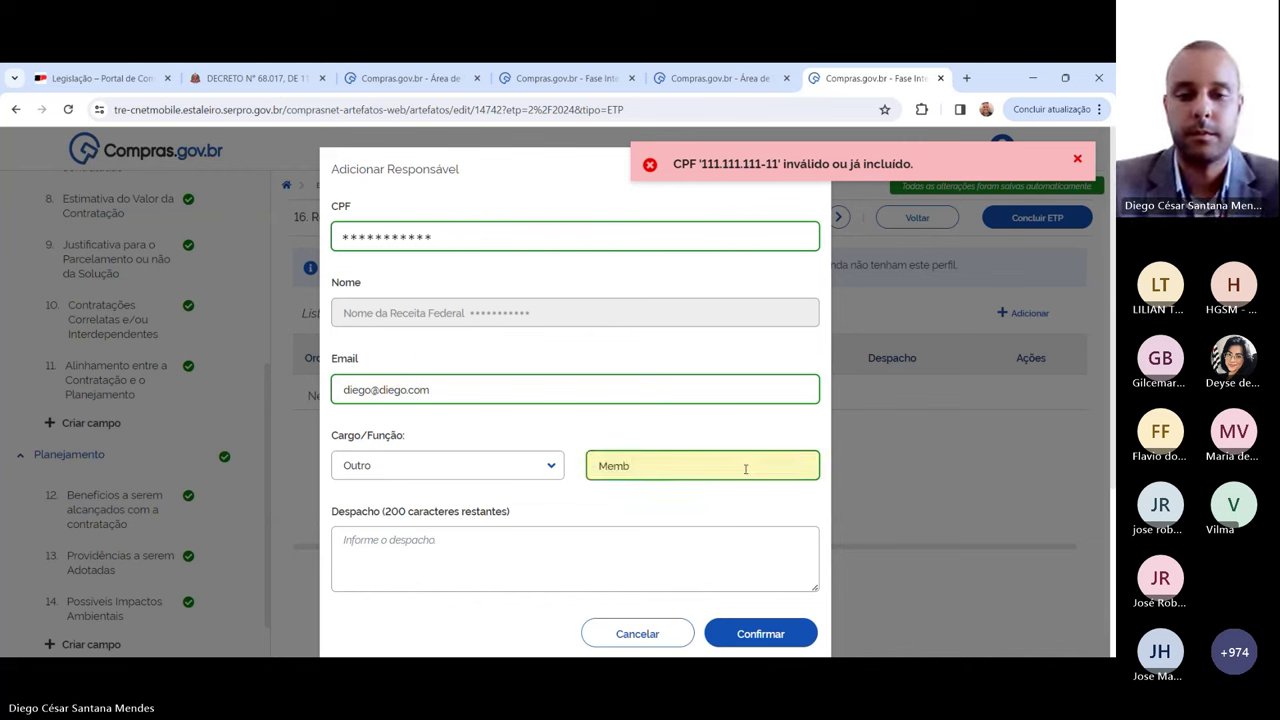
key("BackSpace")
key("BackSpace")
type("Reu")
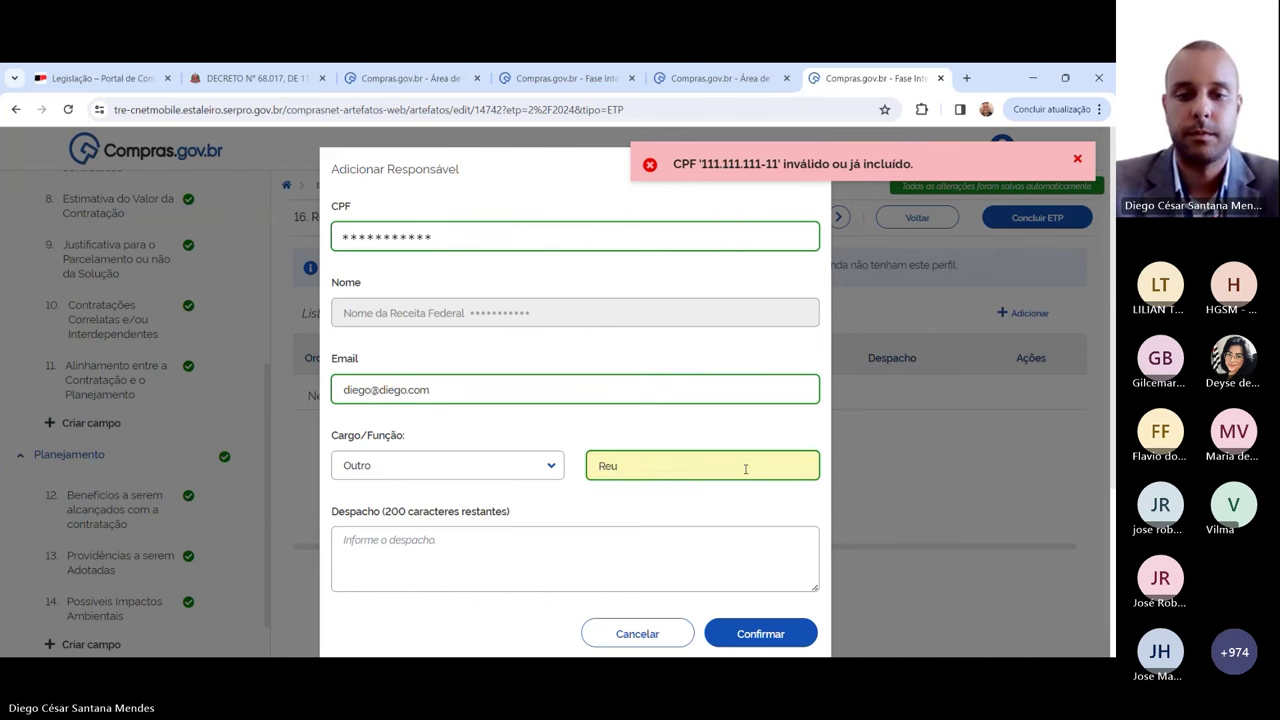
key("BackSpace")
type("quisitante")
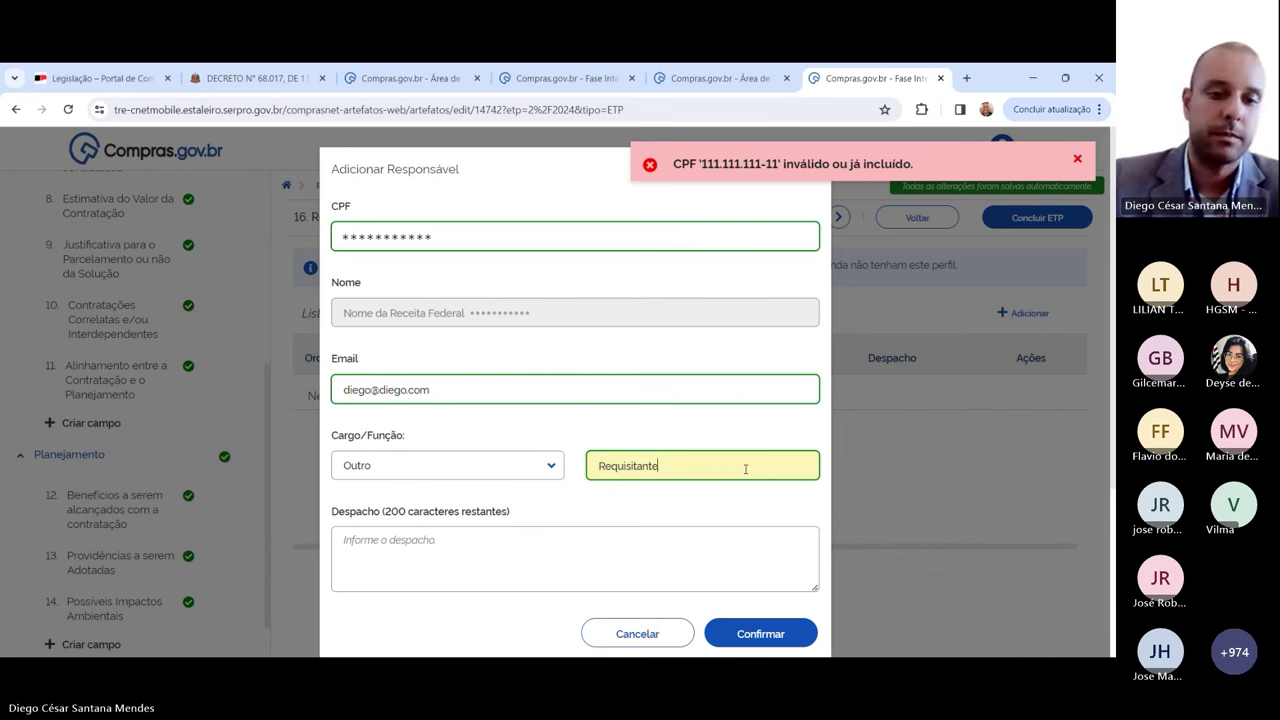
scroll(508, 523, "down", 1)
left_click(737, 613)
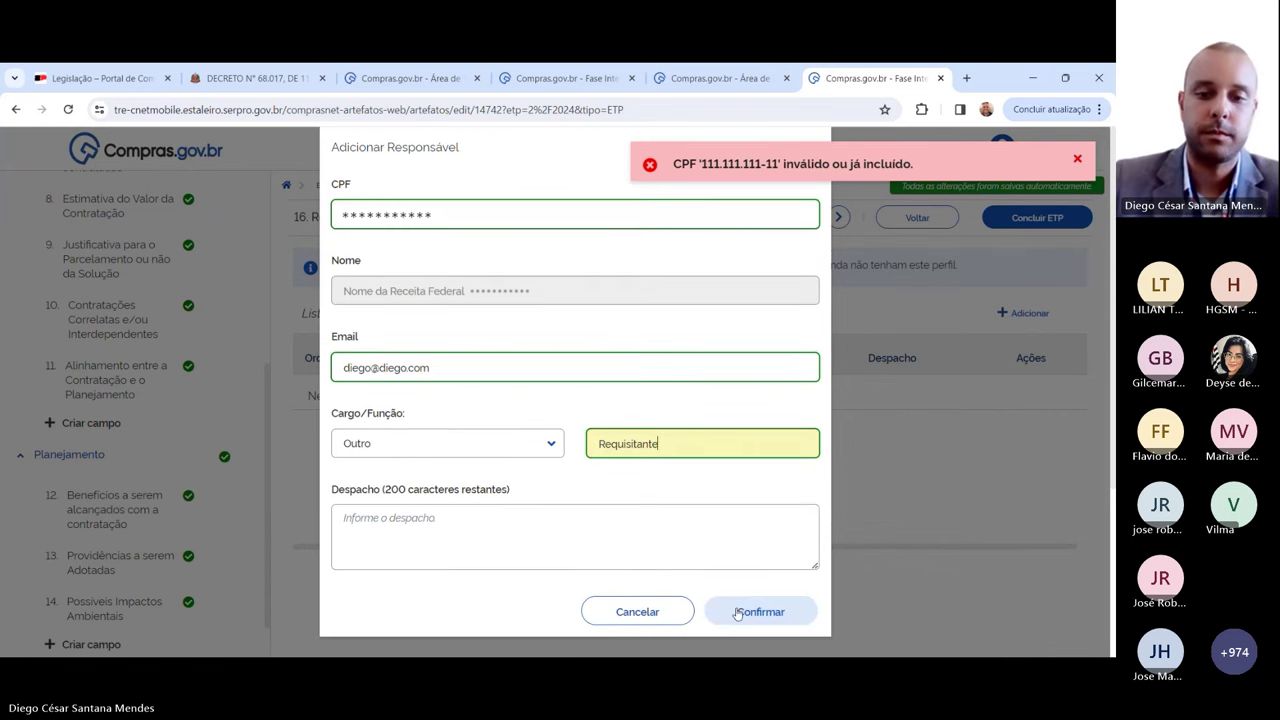
left_click(650, 535)
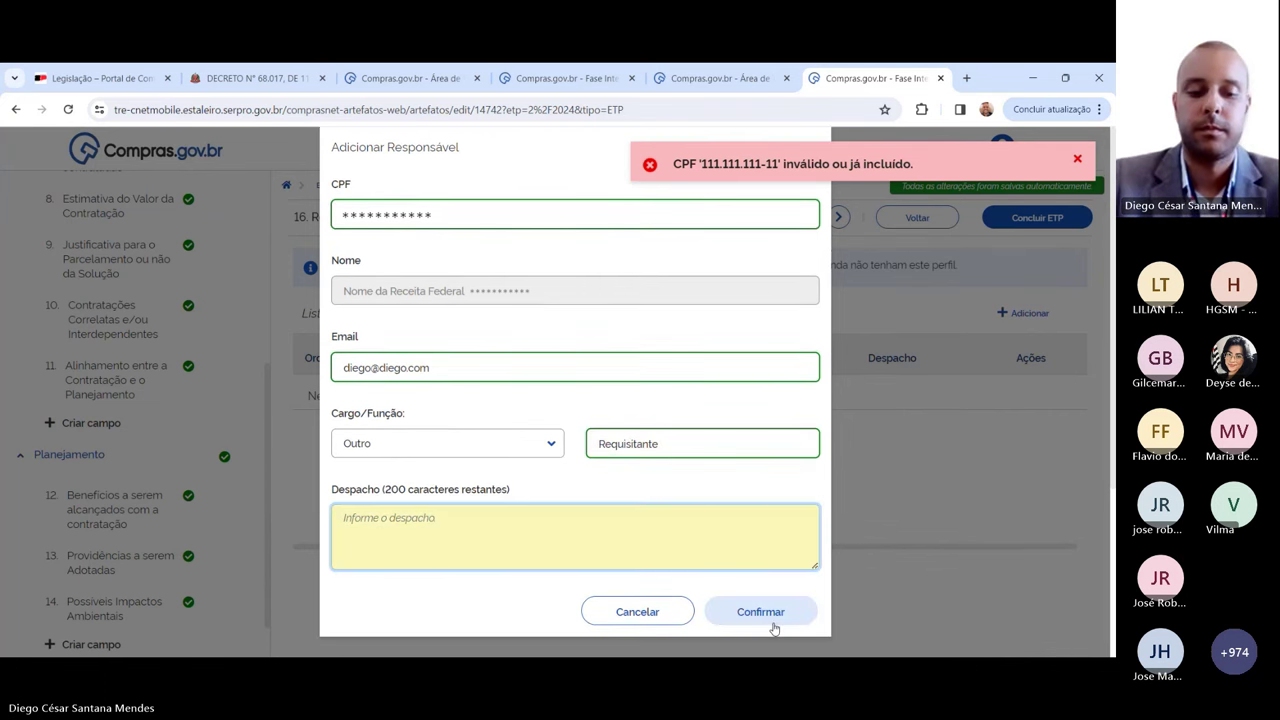
type("Pro")
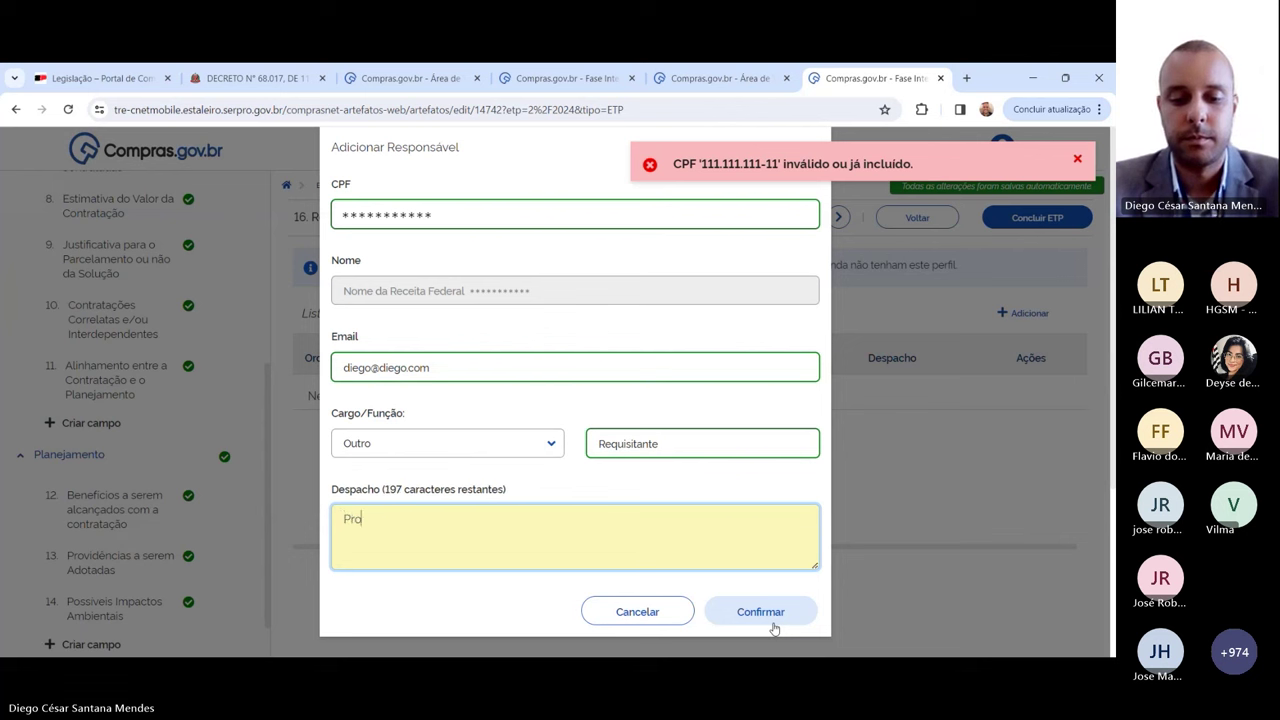
type("ssiga com a ")
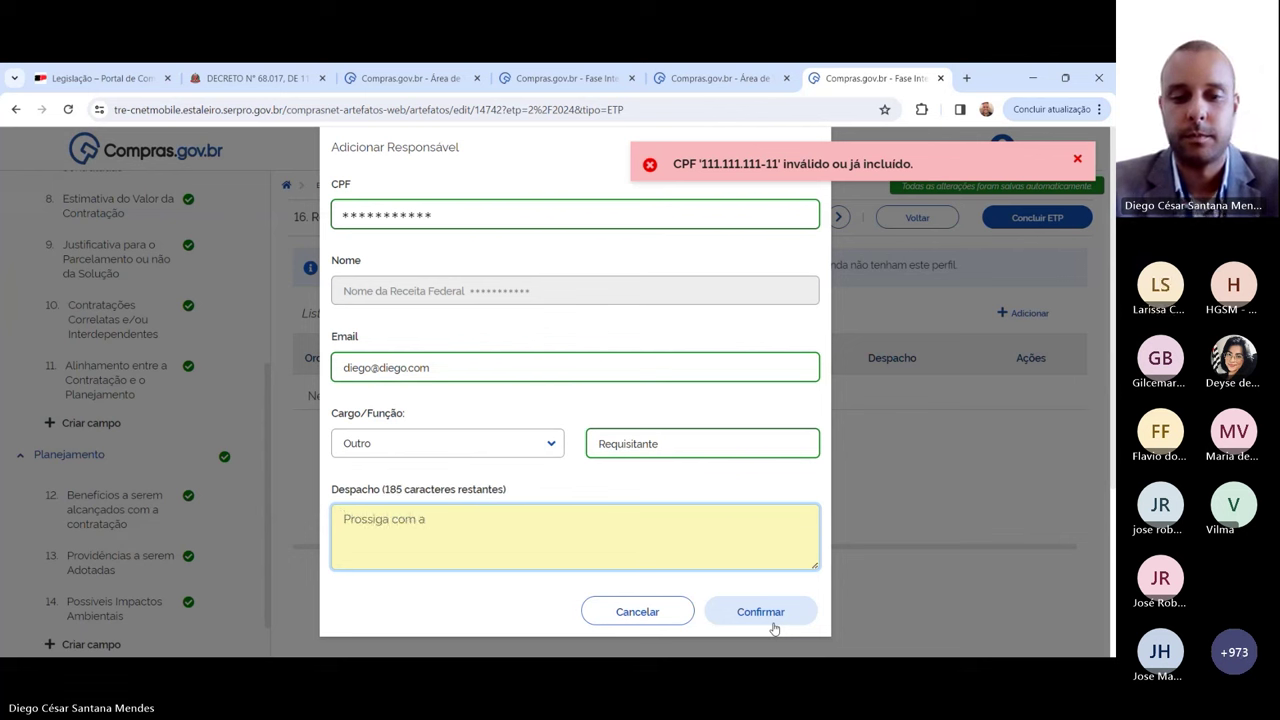
type("contratação.")
left_click(772, 622)
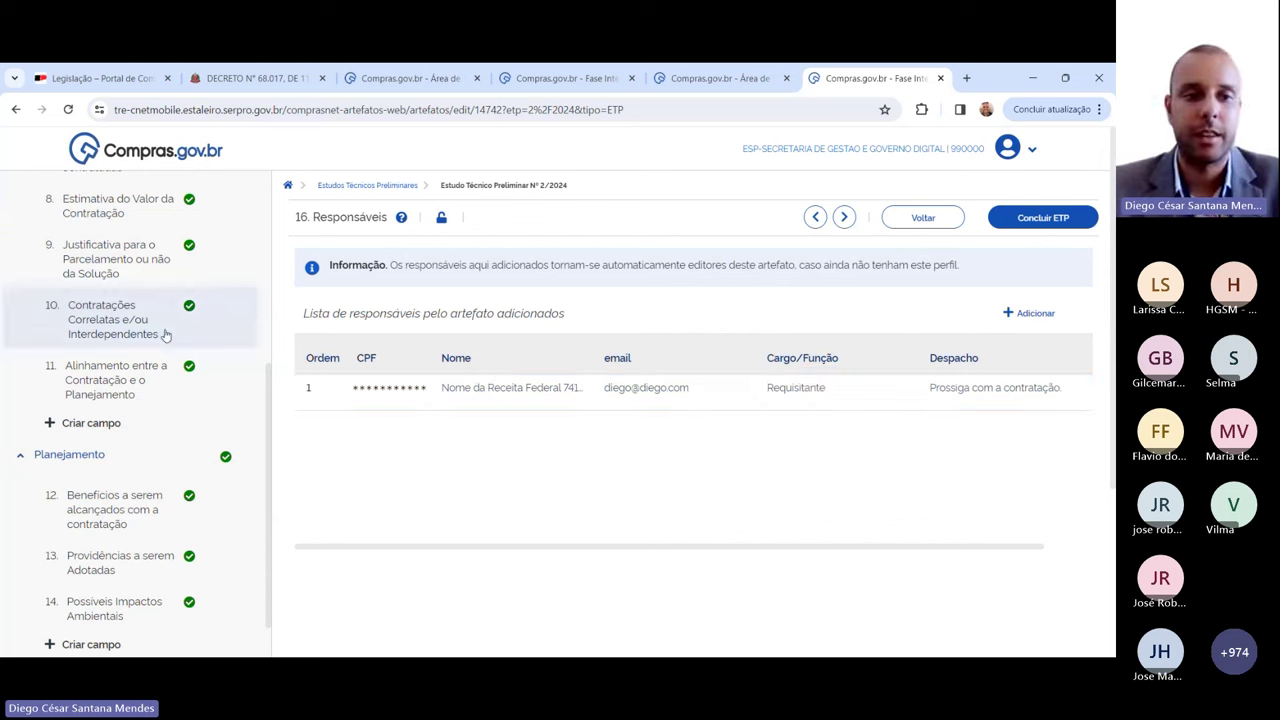
Step: Scroll the ETP section list back to the top once the Requisitante entry is saved
scroll(269, 256, "up", 1)
scroll(269, 256, "up", 3)
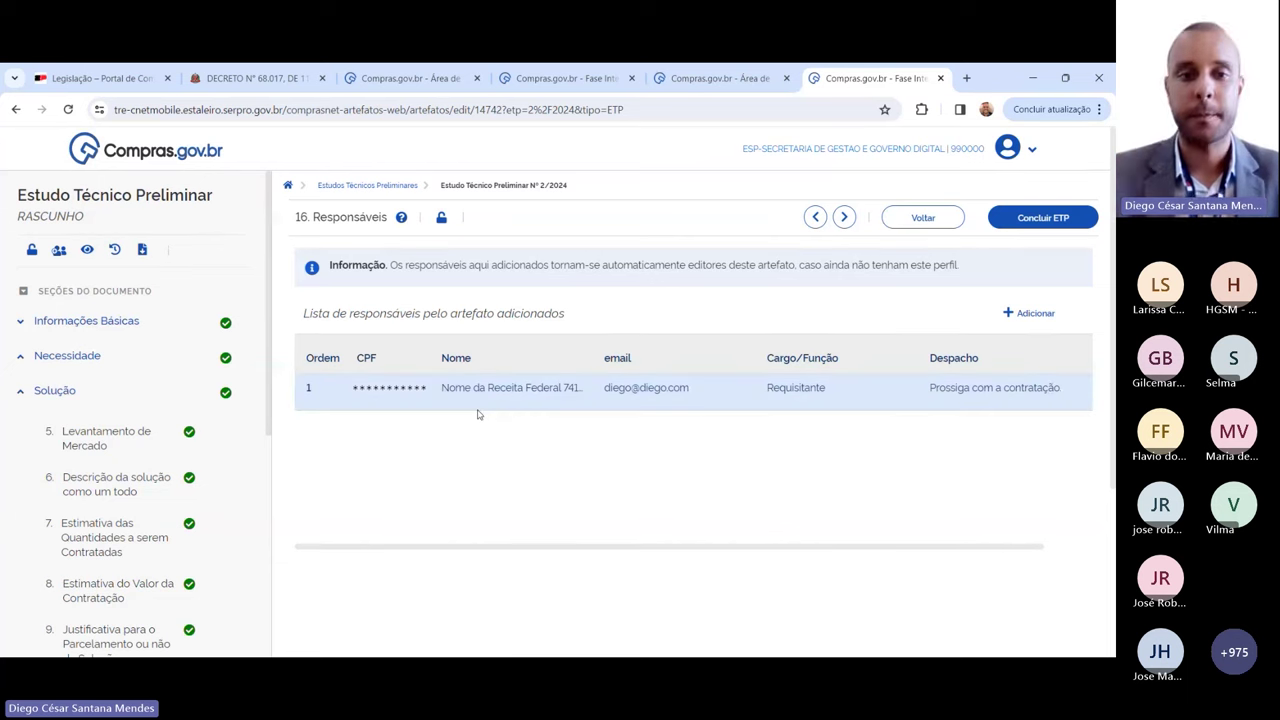
Step: Conclude ETP 2/2024, answering Sim, and return to the Estudos Técnicos Preliminares list
left_click(1025, 226)
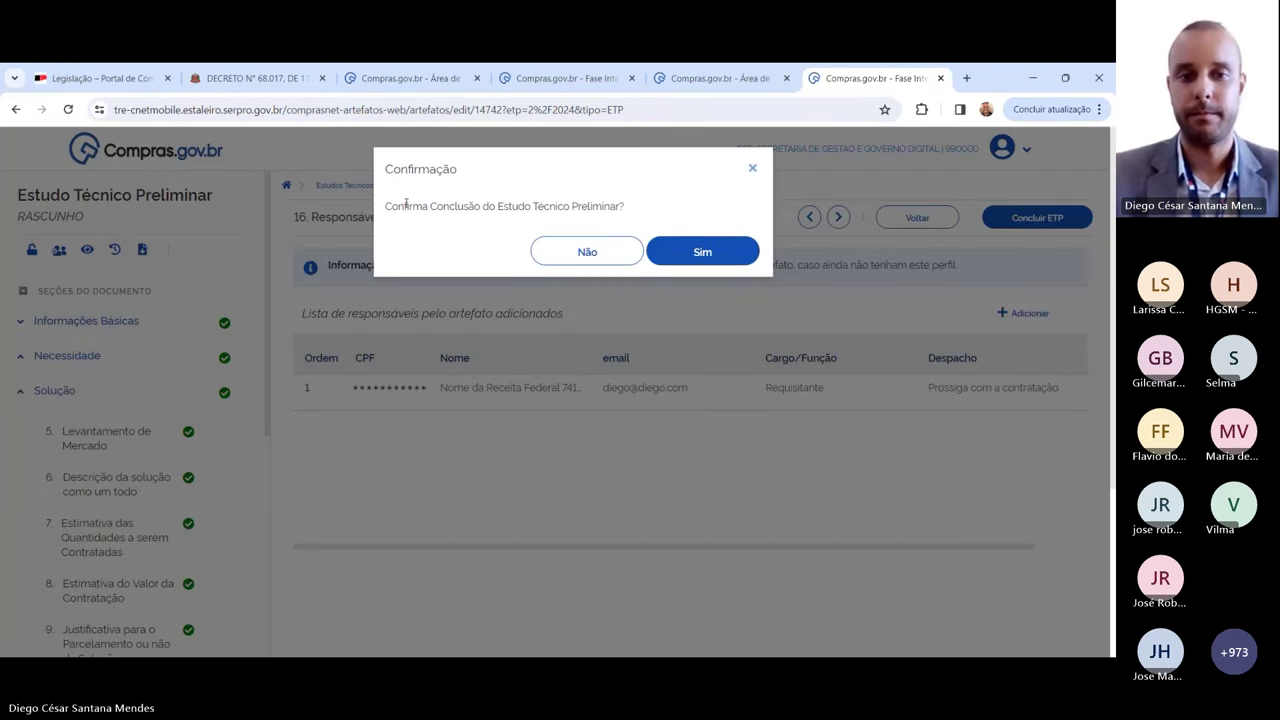
left_click_drag(387, 205, 600, 205)
left_click(689, 221)
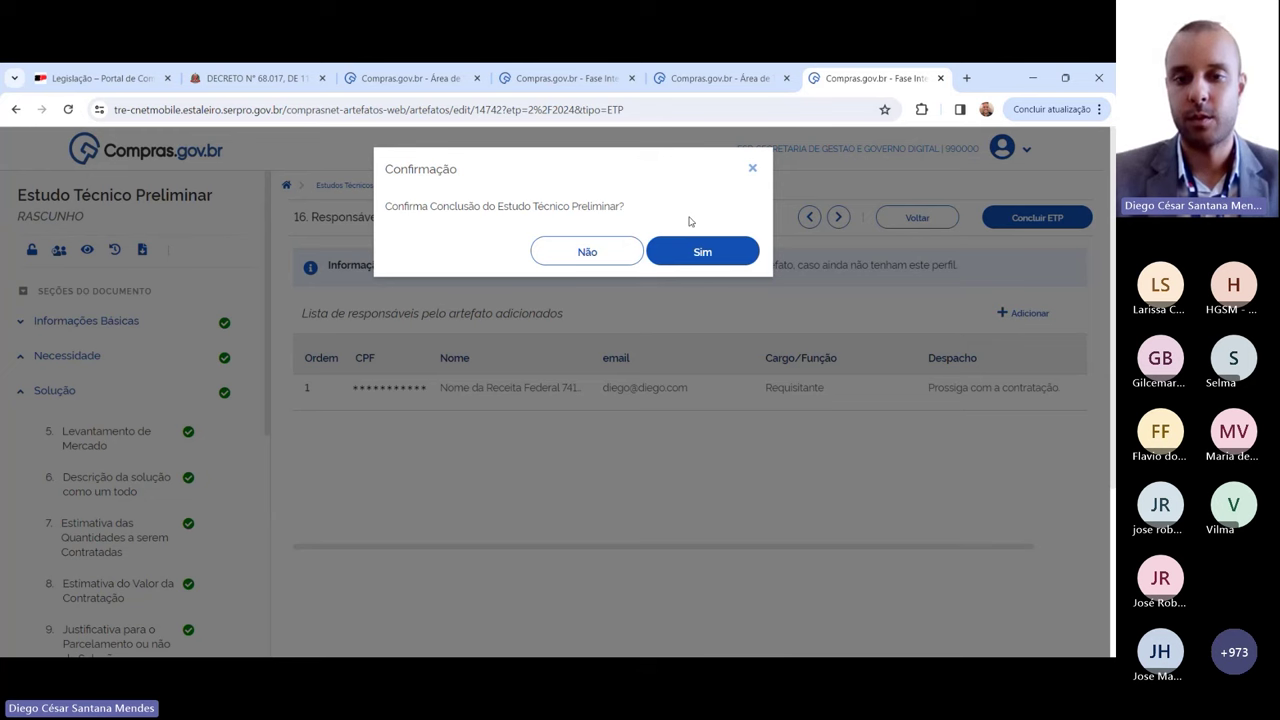
left_click(716, 256)
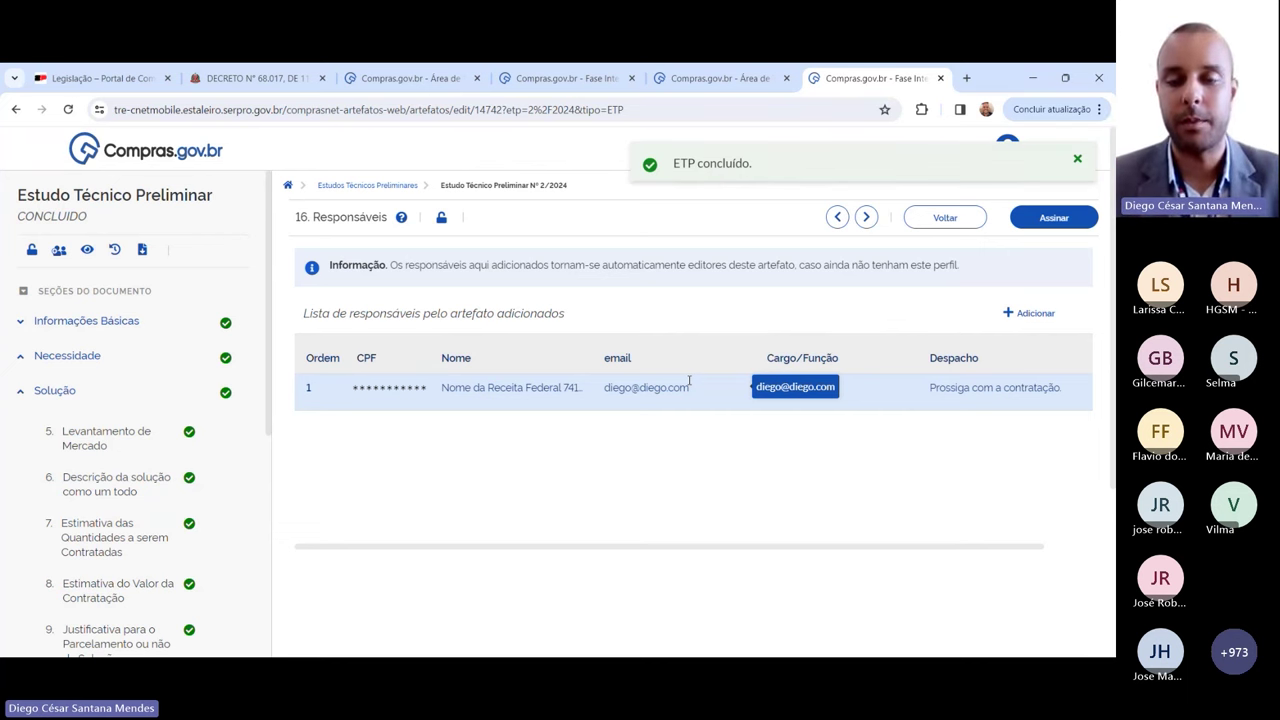
left_click(921, 218)
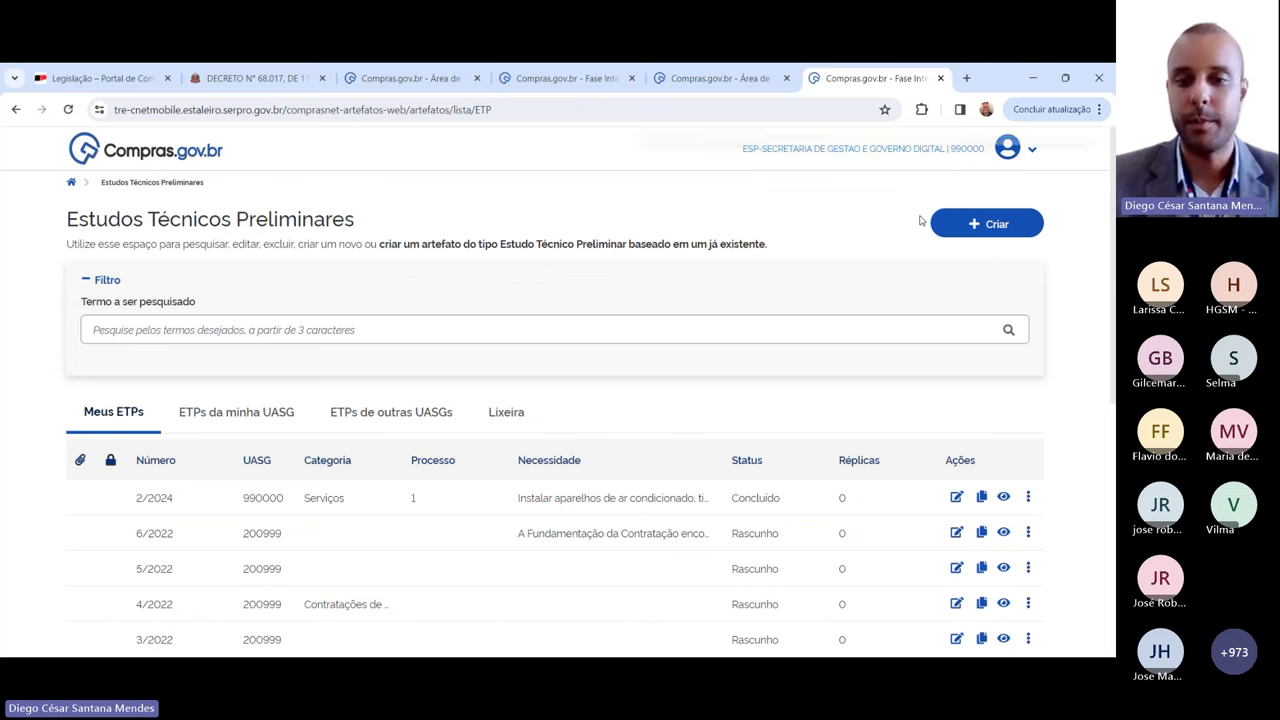
left_click_drag(136, 498, 560, 503)
left_click(724, 262)
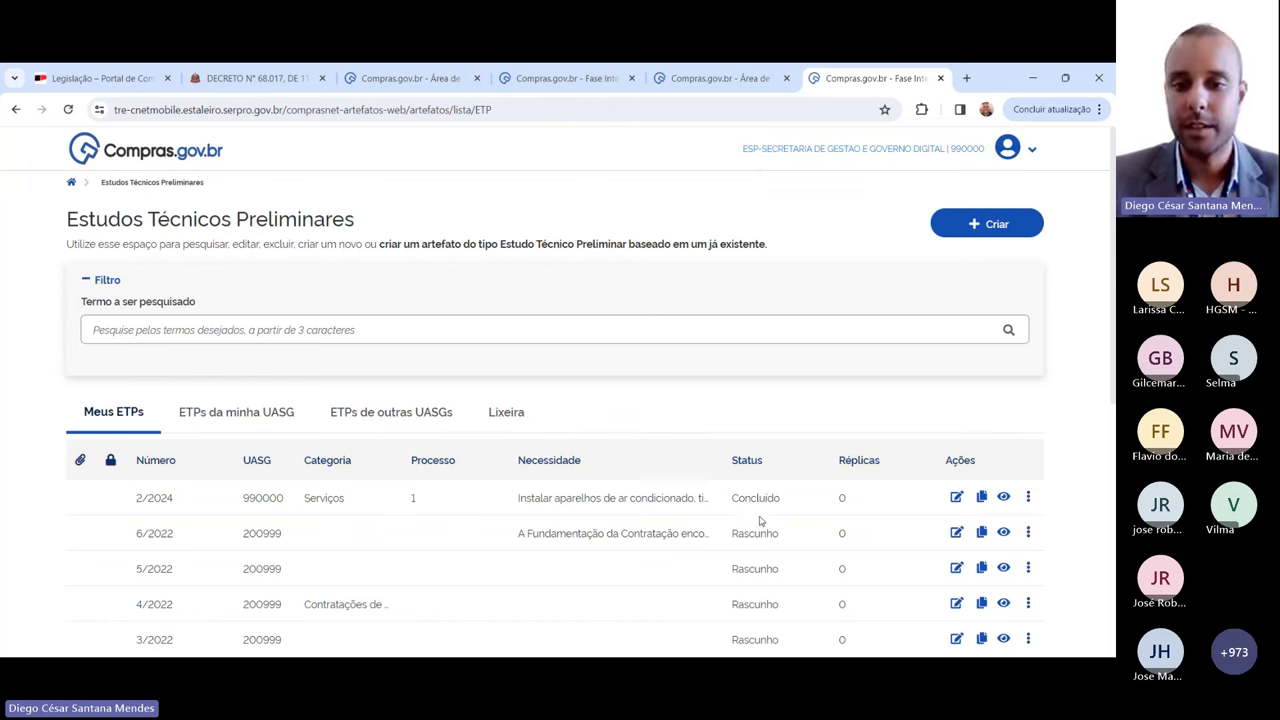
left_click_drag(736, 505, 795, 505)
scroll(800, 405, "down", 2)
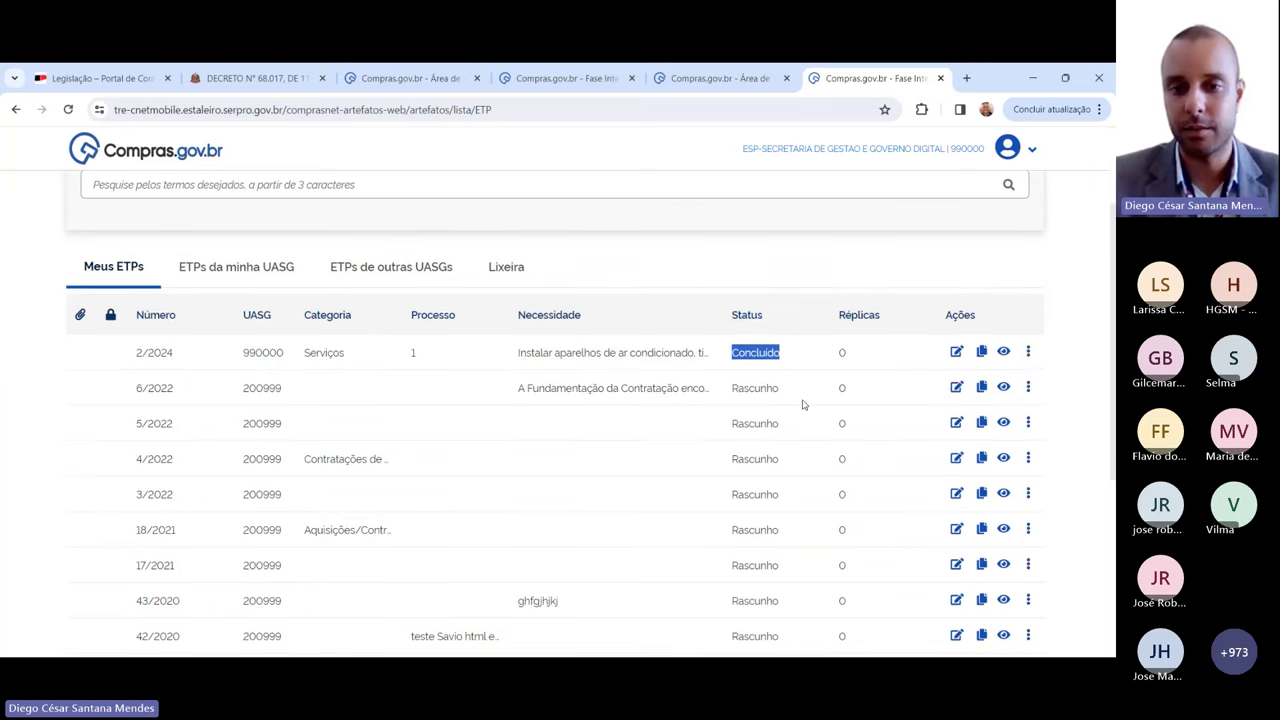
left_click(745, 350)
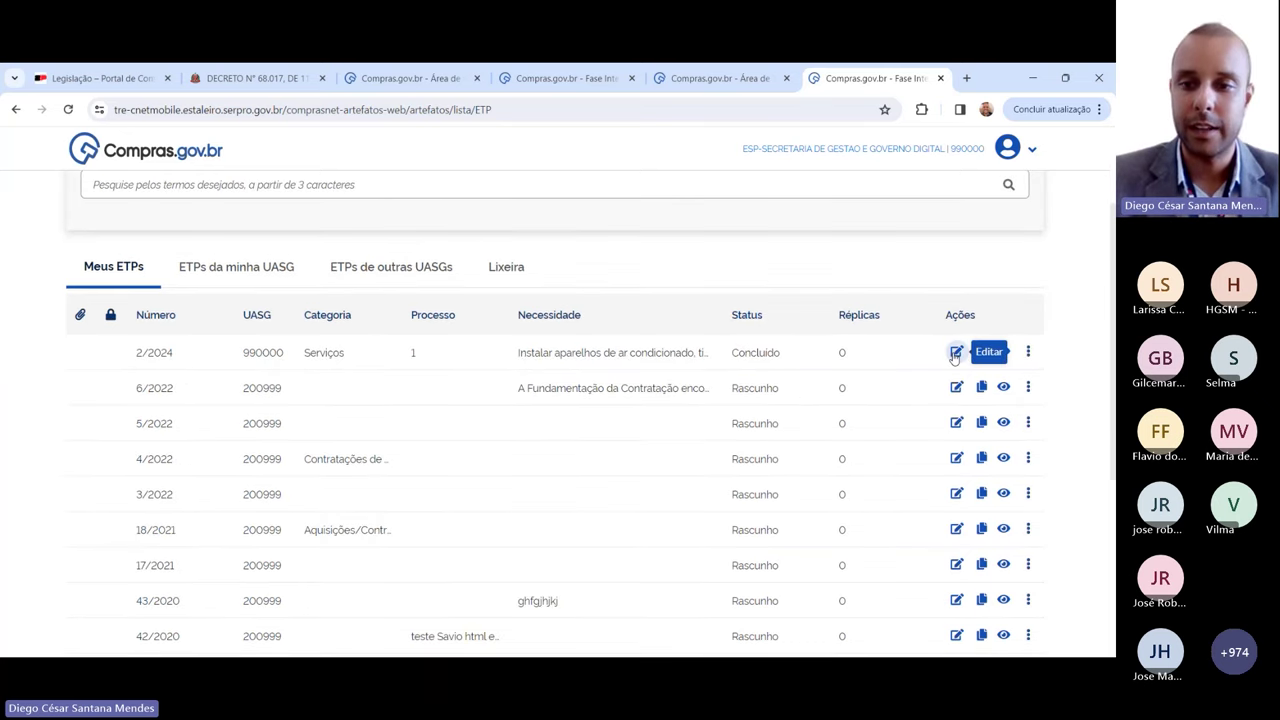
Step: Revert concluded ETP 2/2024 to draft and change its Processo Administrativo to 12
left_click(956, 353)
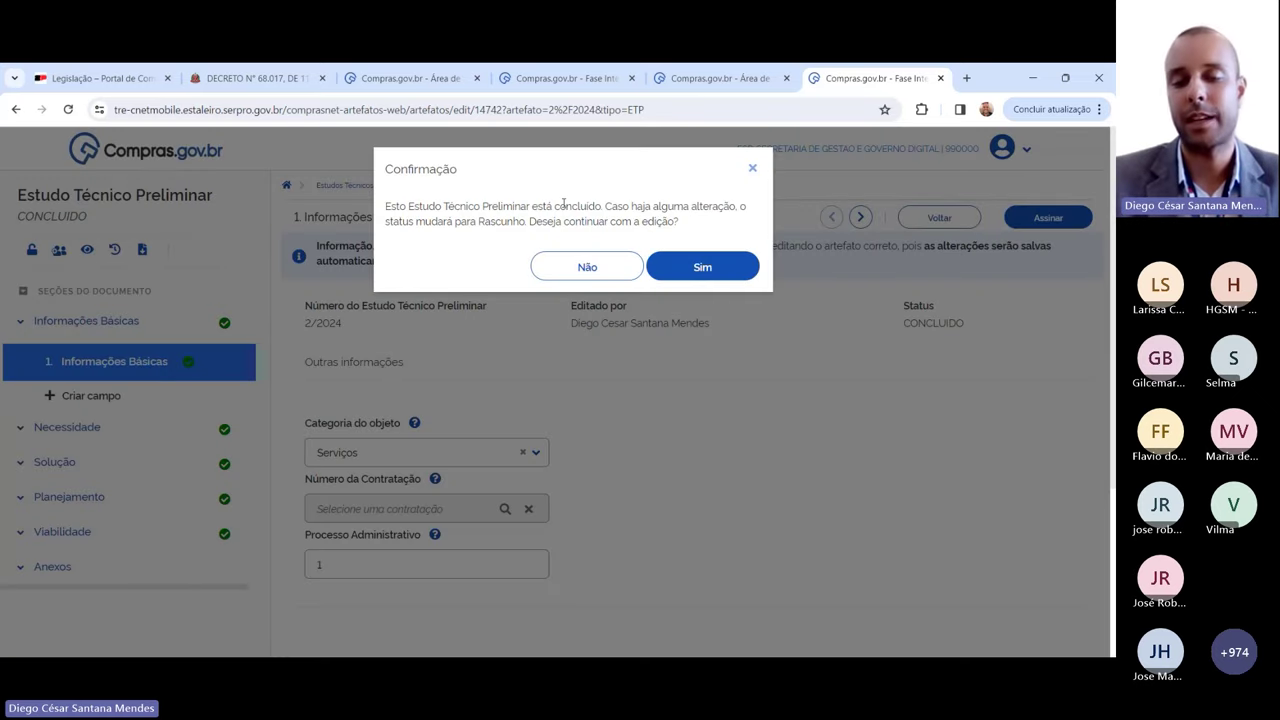
left_click(712, 267)
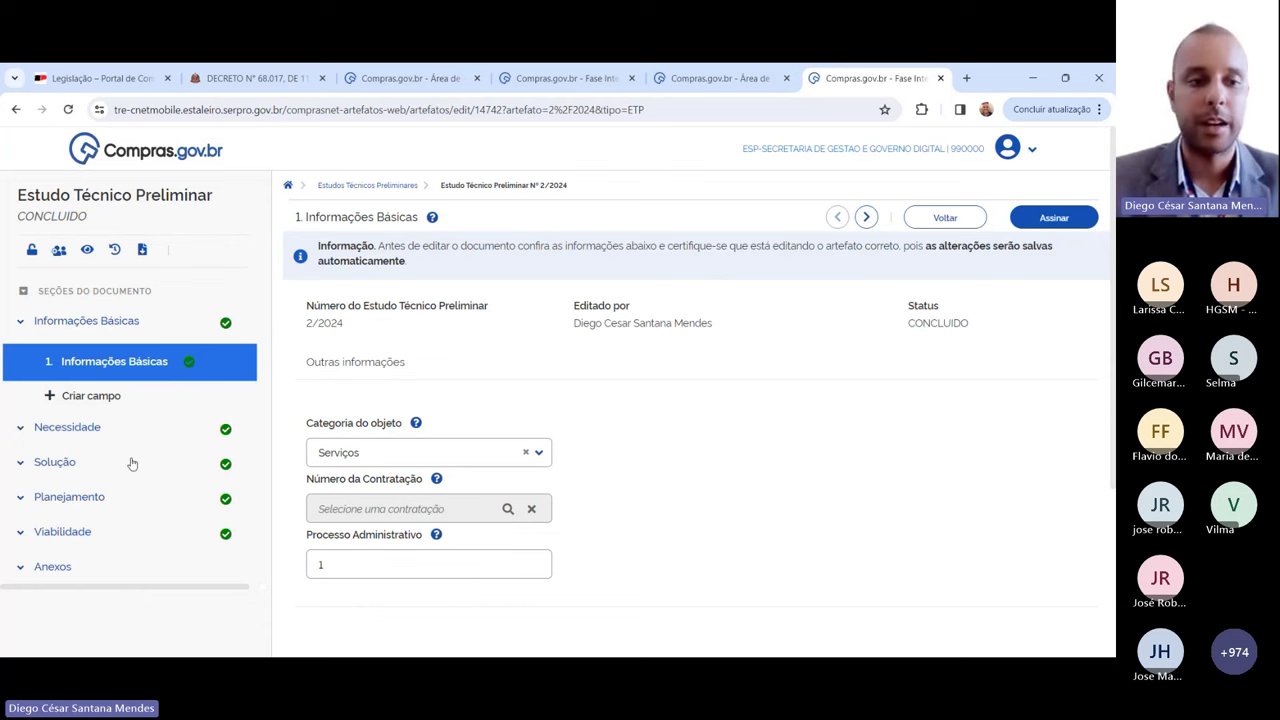
left_click(374, 566)
scroll(680, 517, "down", 1)
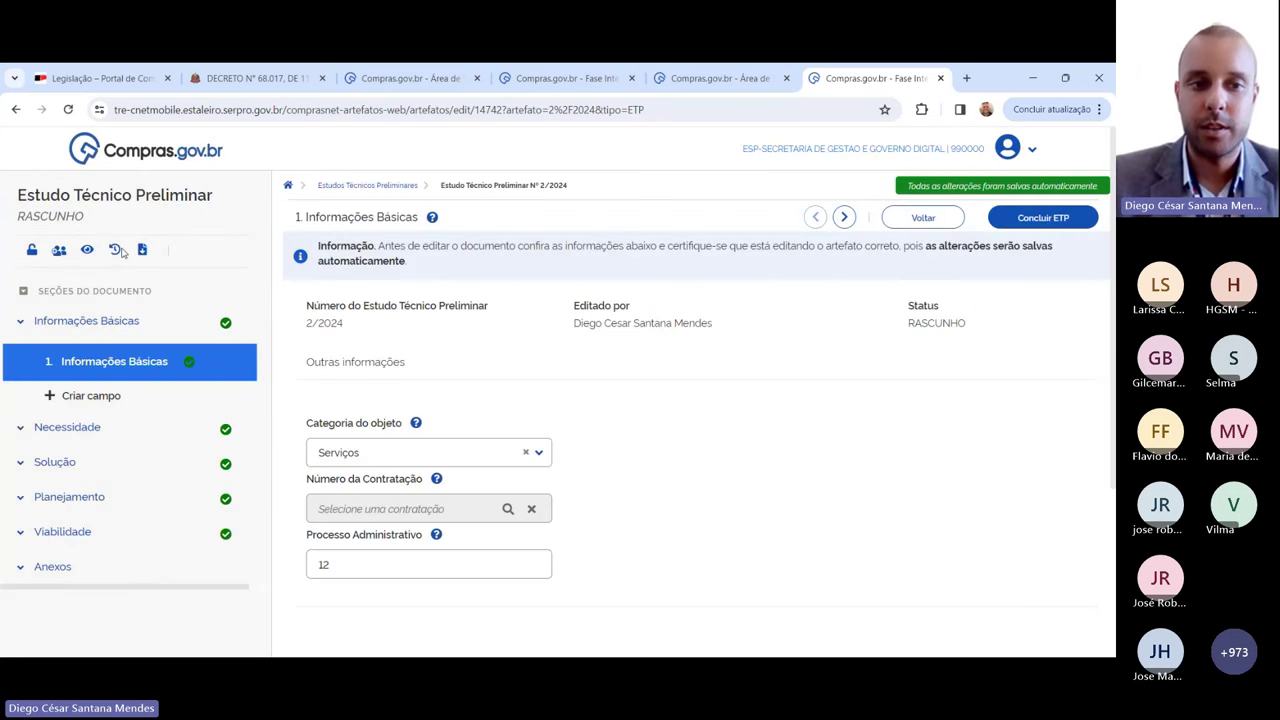
left_click(114, 250)
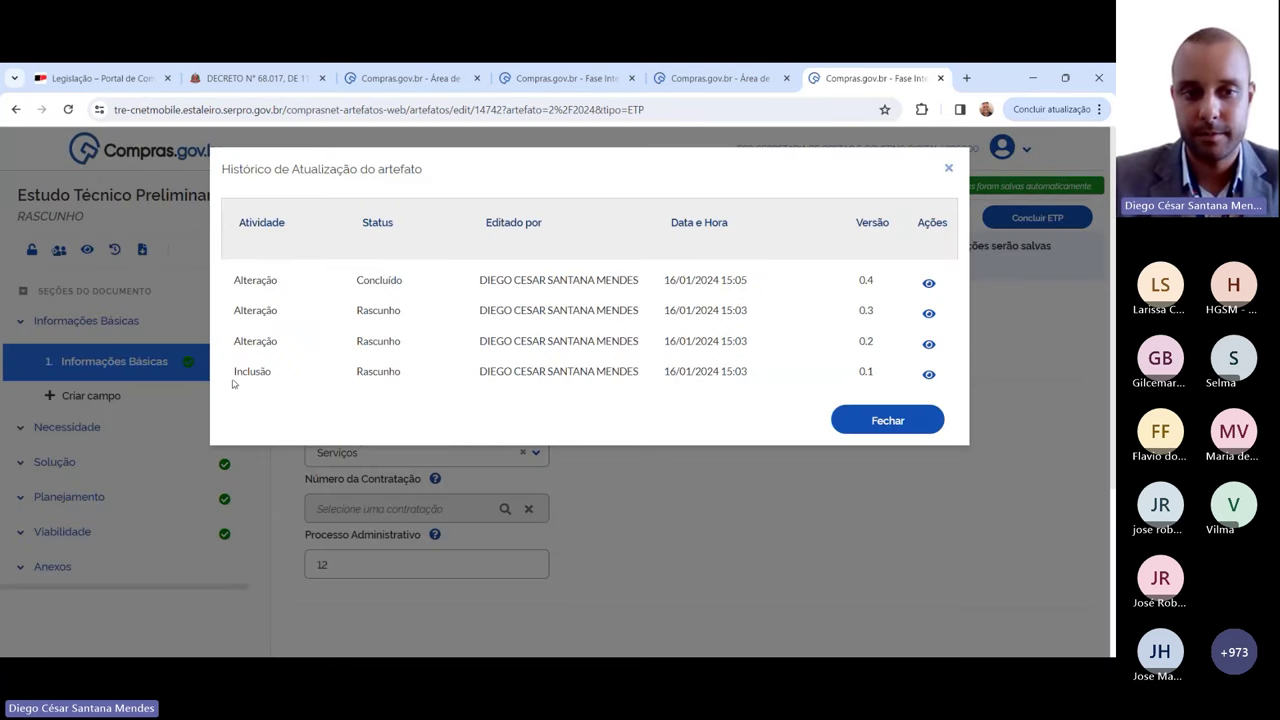
left_click_drag(232, 378, 606, 390)
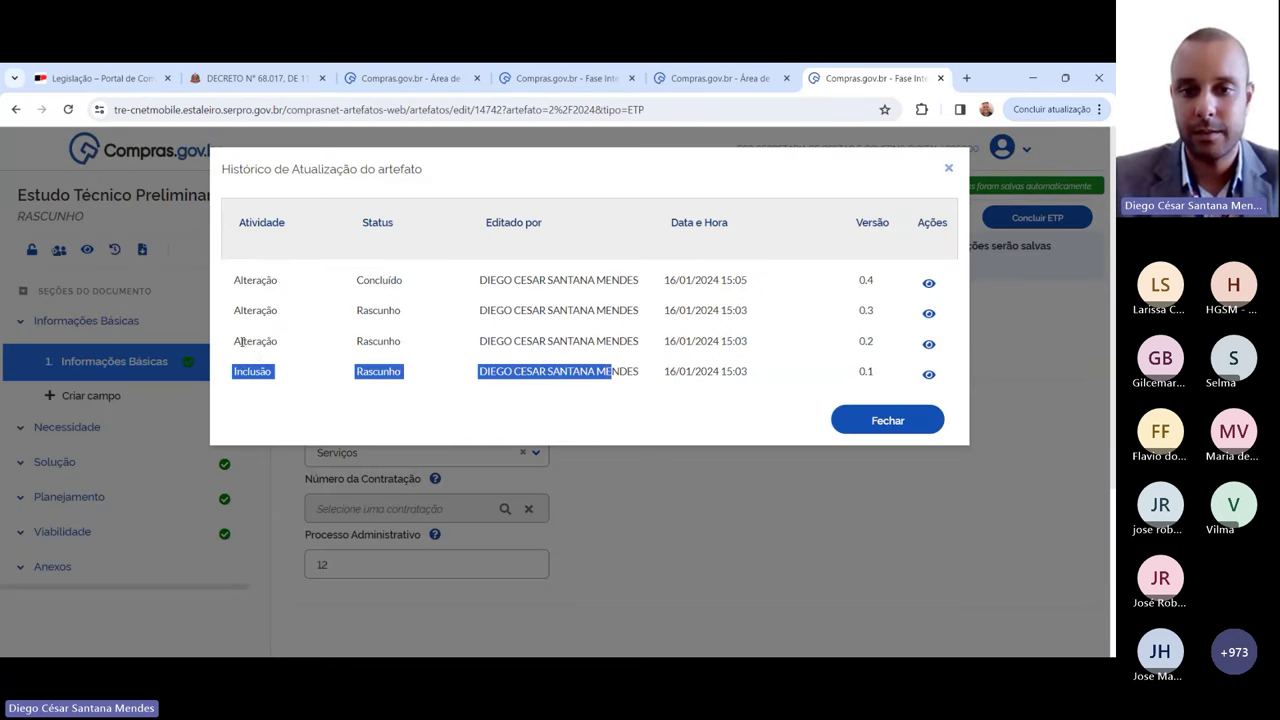
left_click_drag(256, 354, 250, 341)
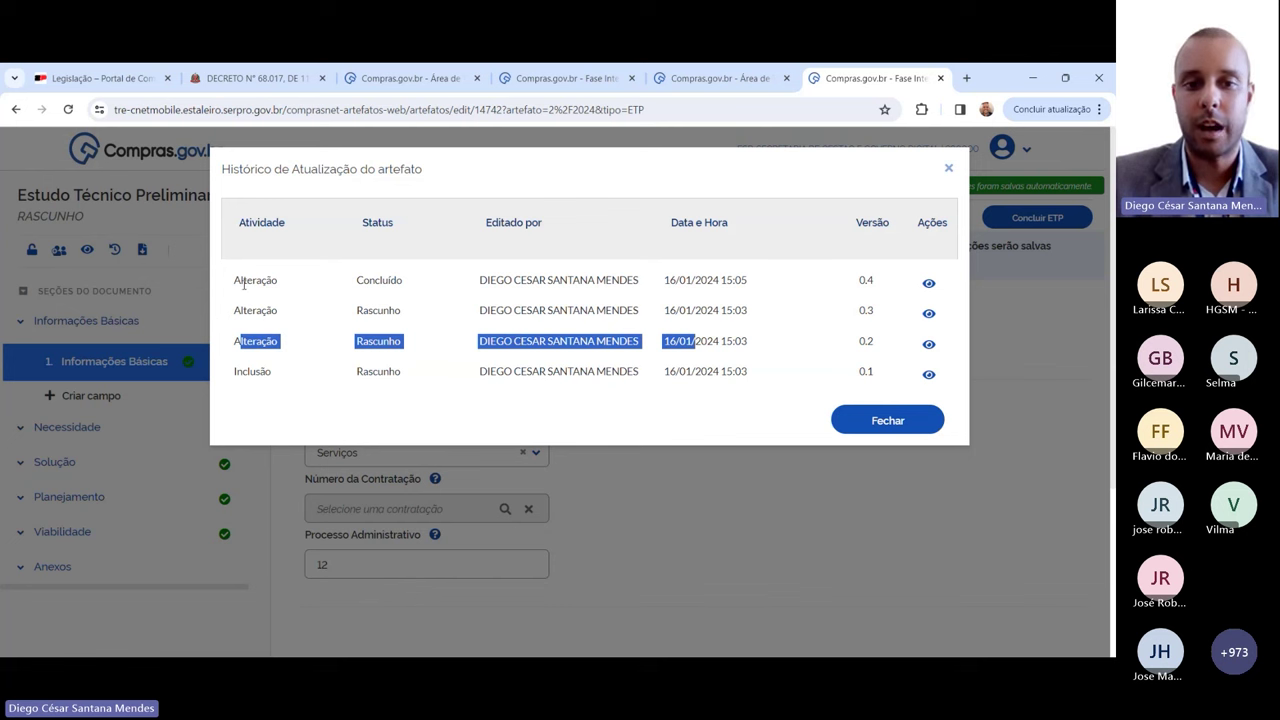
left_click_drag(240, 282, 431, 287)
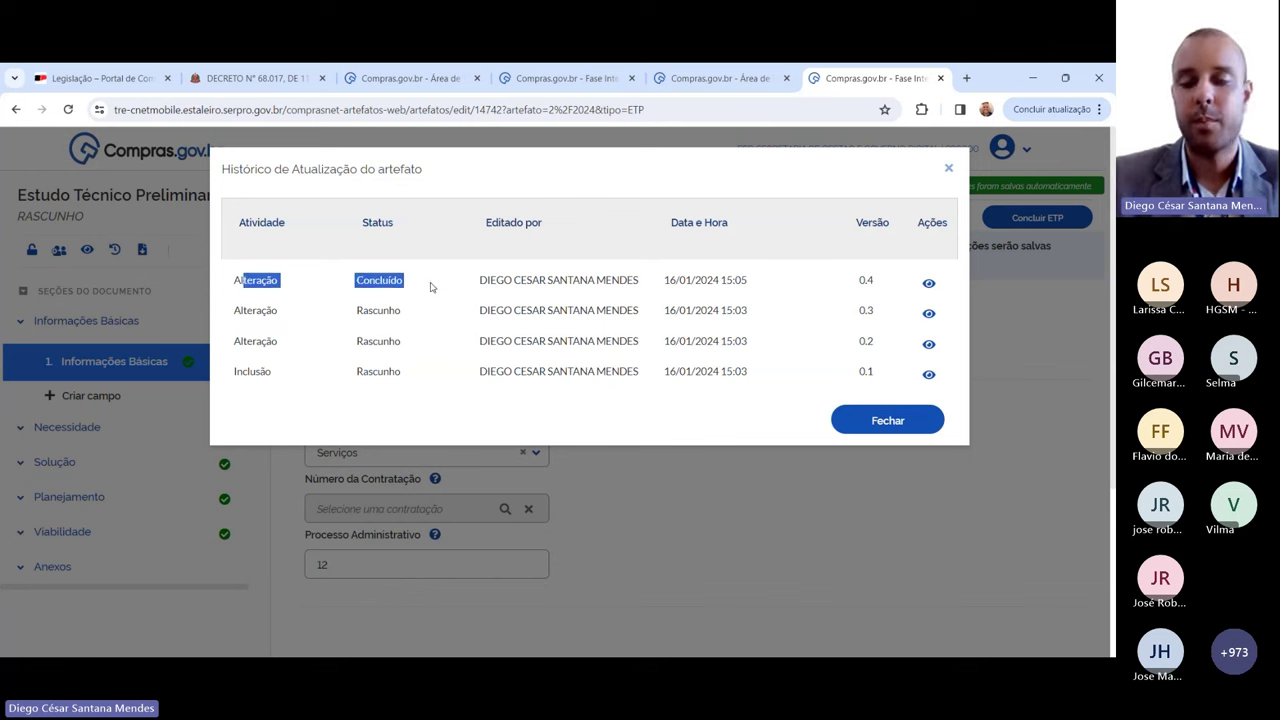
left_click(576, 284)
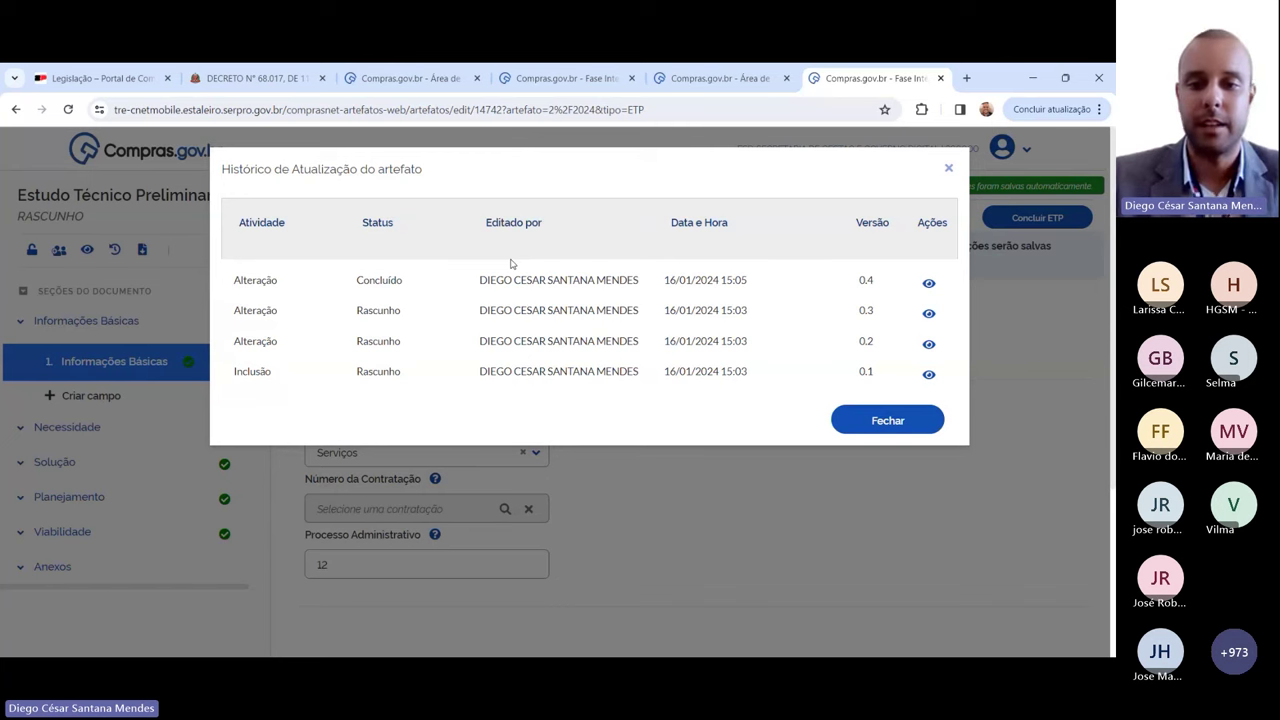
left_click(848, 420)
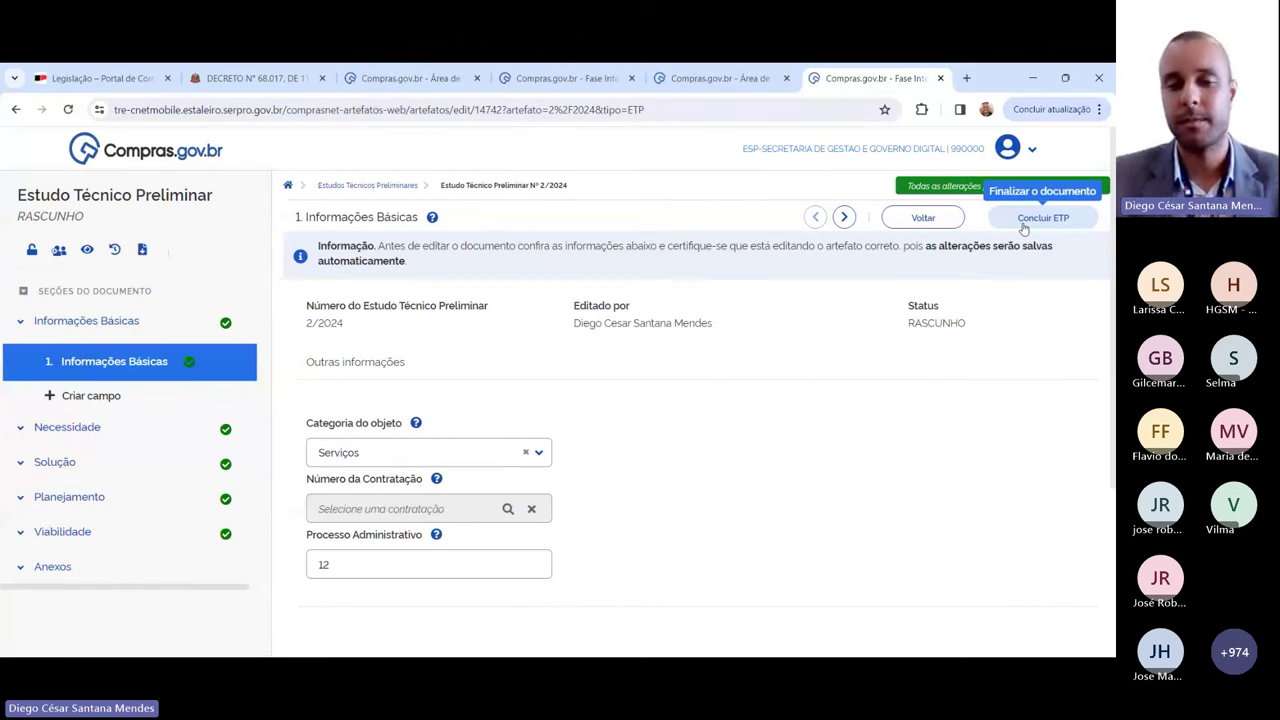
left_click(114, 249)
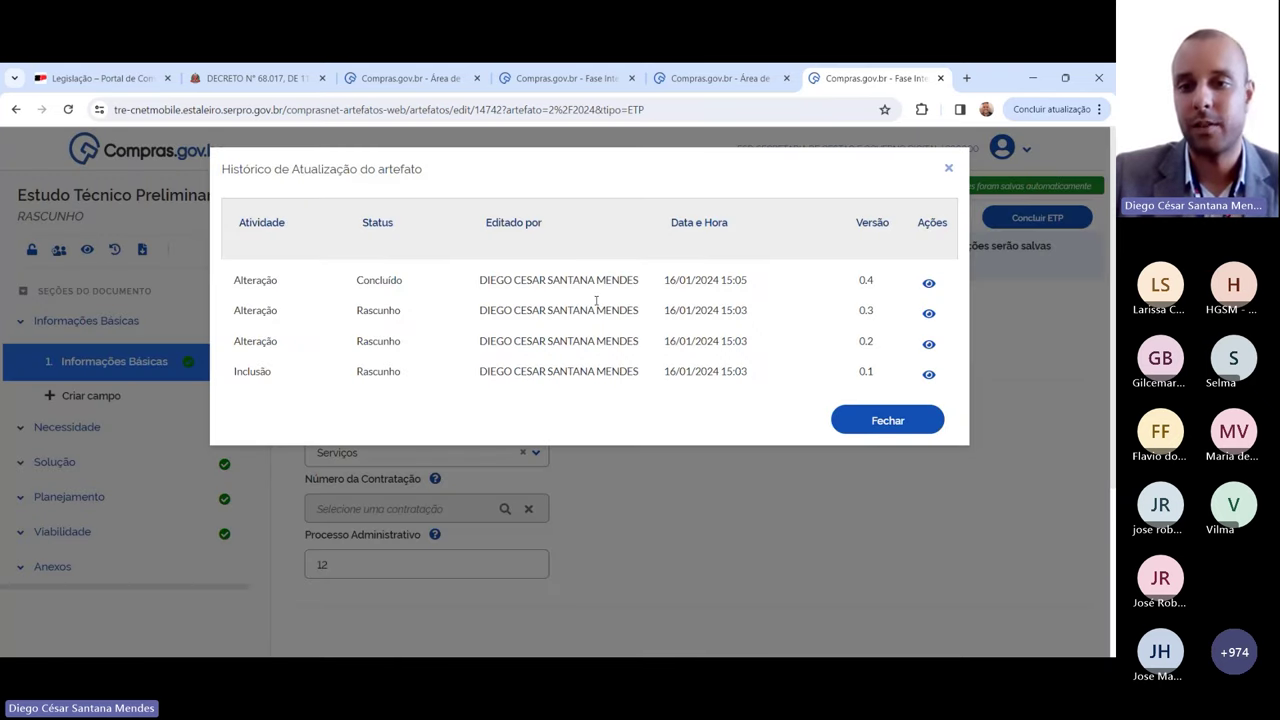
left_click_drag(851, 281, 882, 374)
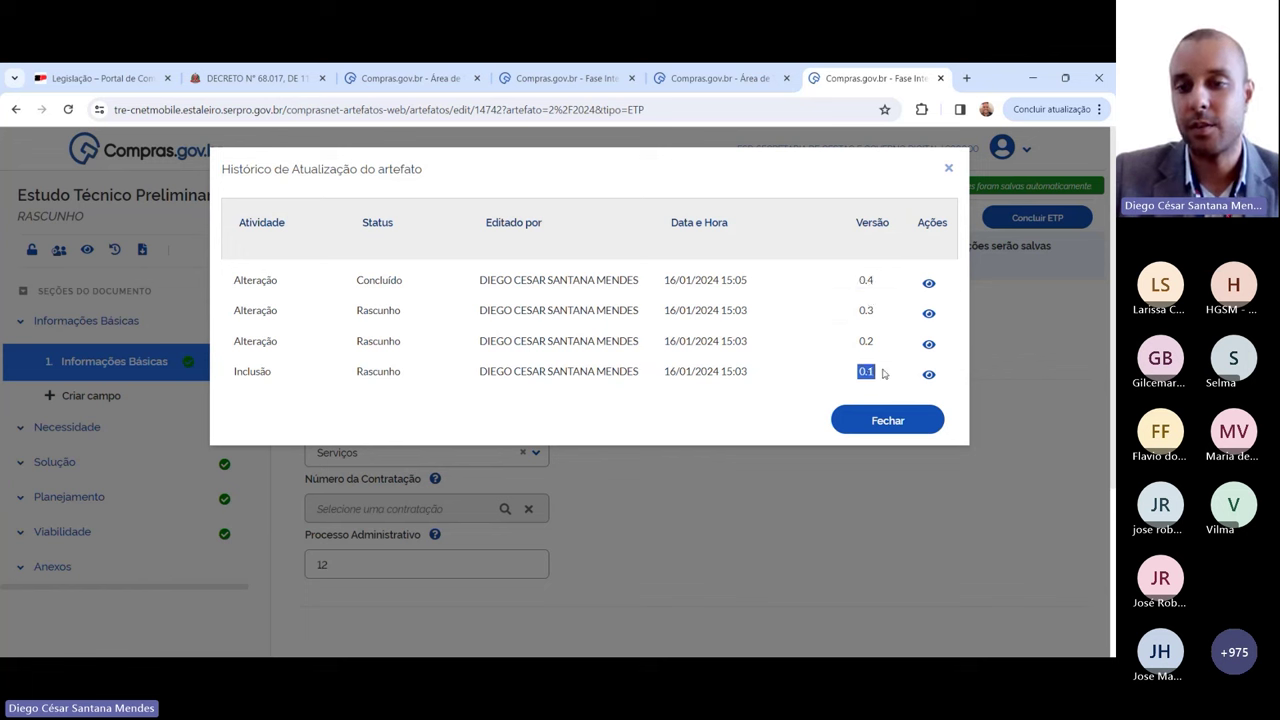
left_click(857, 280, "shift")
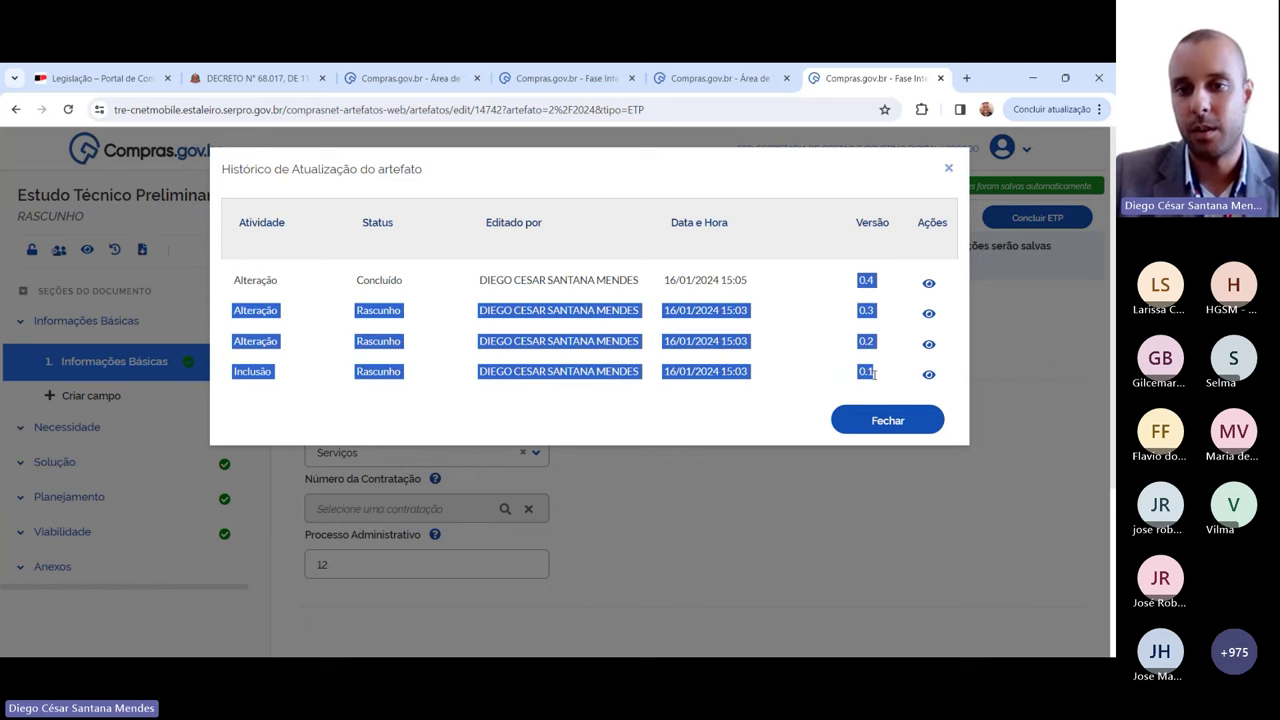
left_click(814, 206)
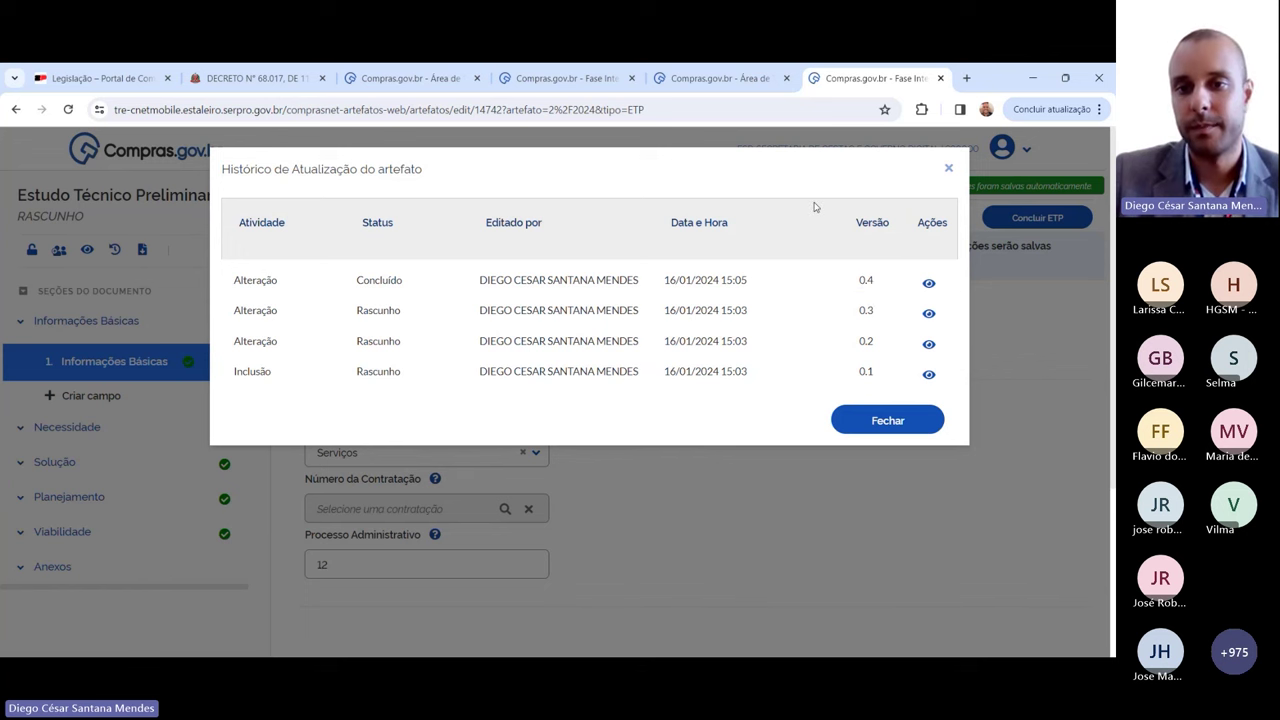
left_click(947, 170)
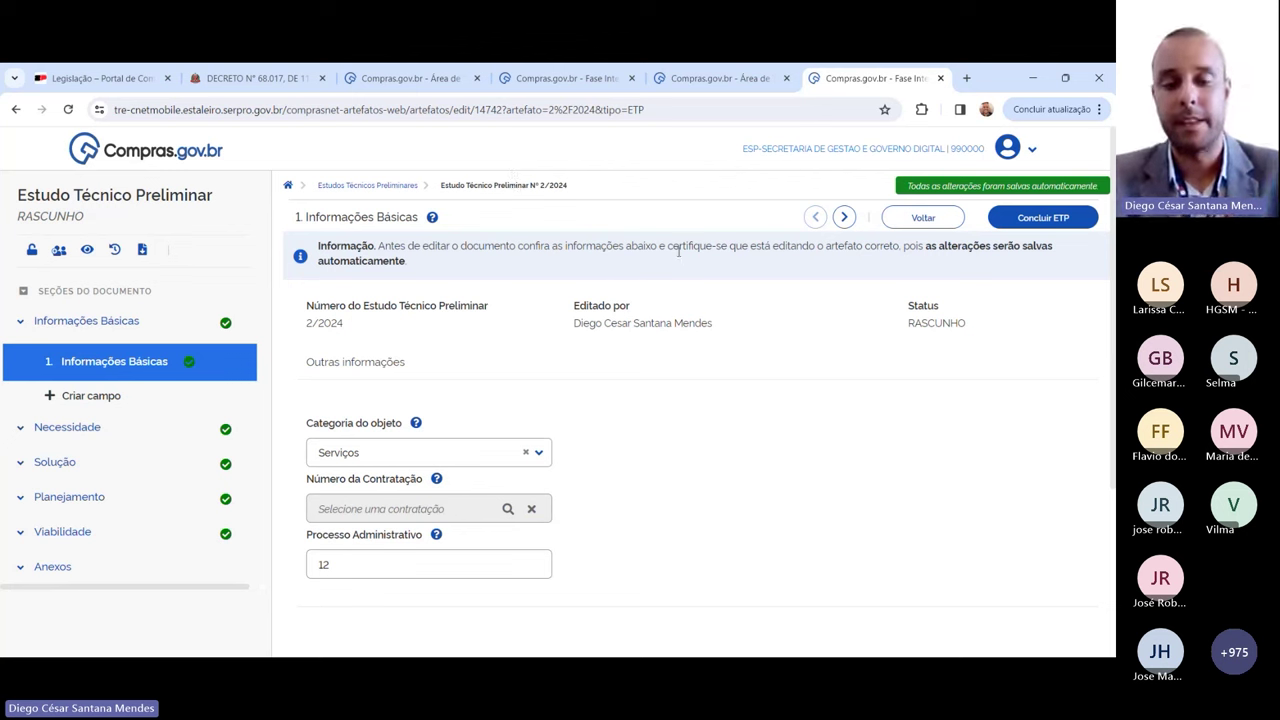
Step: Conclude the edited ETP 2/2024 again, confirming with Sim
left_click(1037, 219)
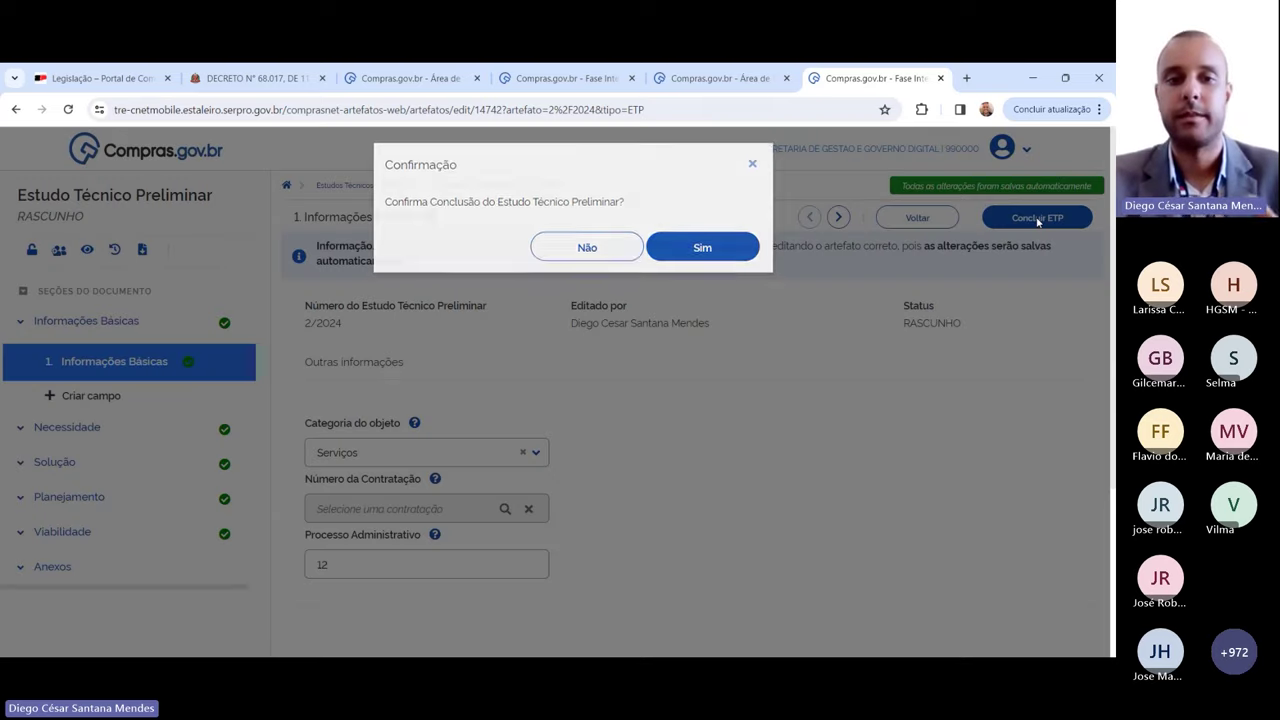
left_click(712, 251)
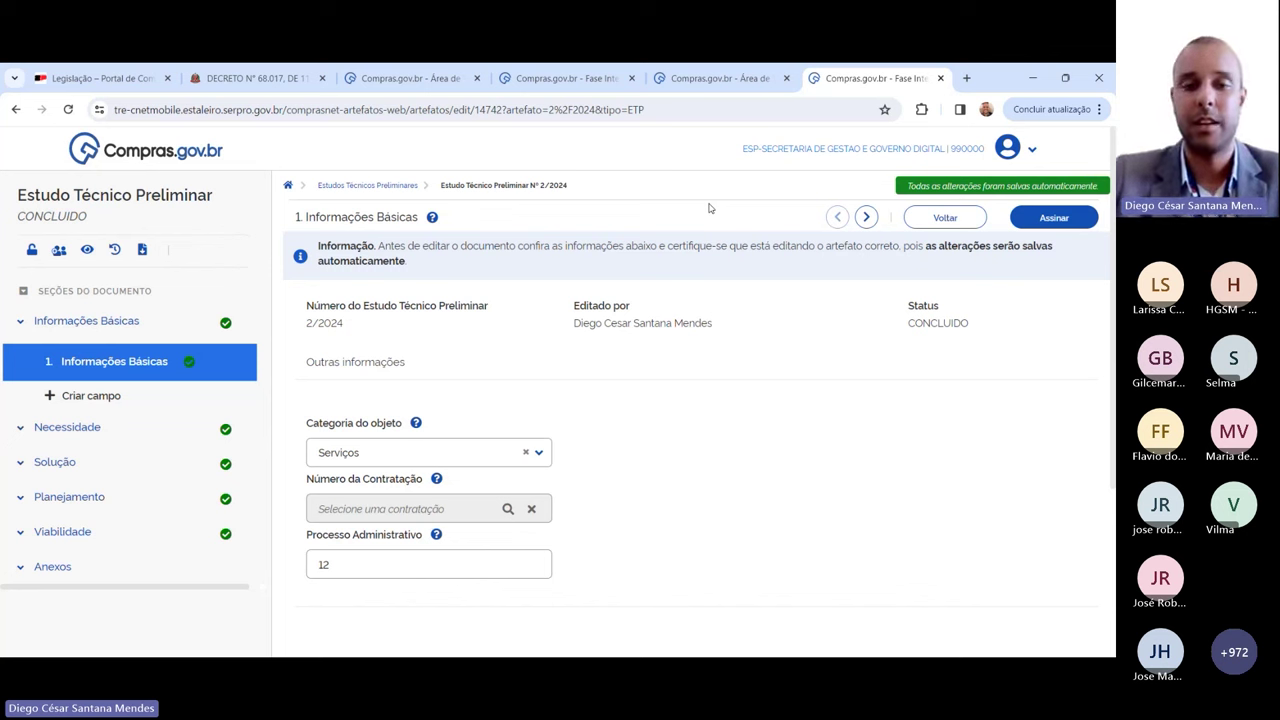
Step: Sign ETP 990000-2/2024 as the responsible person and dismiss the 'ETP assinado.' notice
left_click(1050, 218)
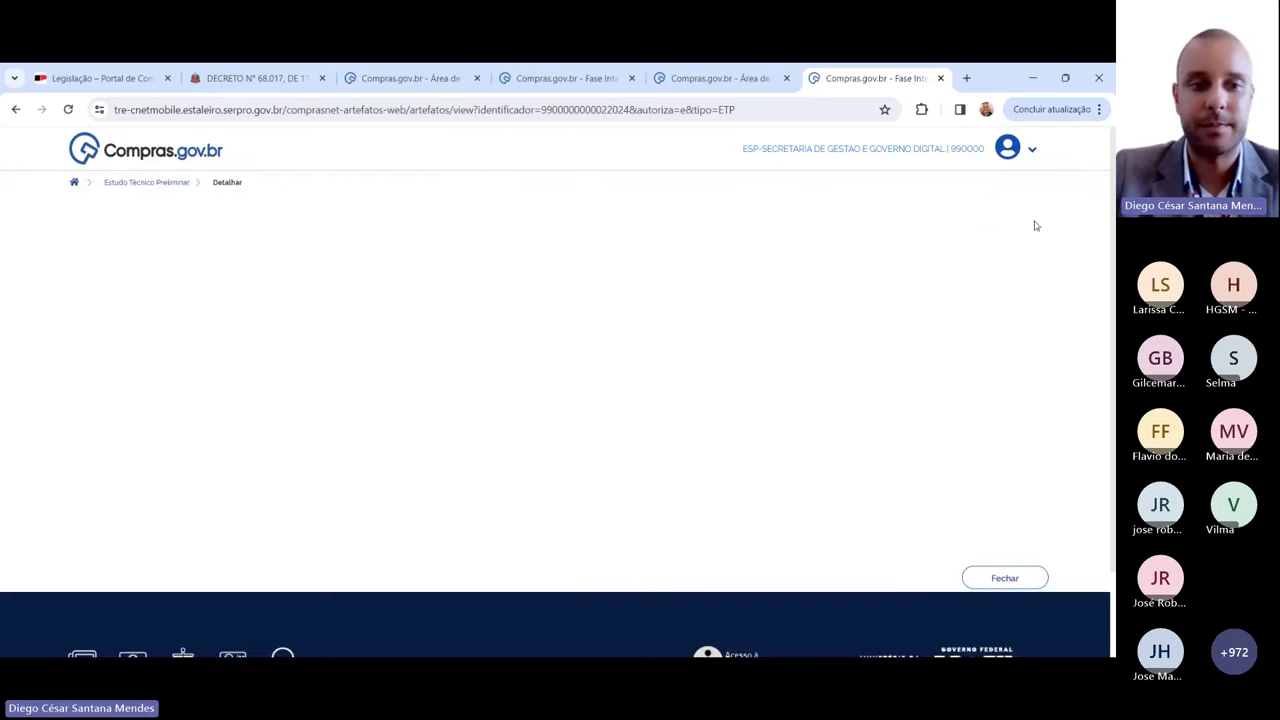
scroll(600, 350, "down", 3)
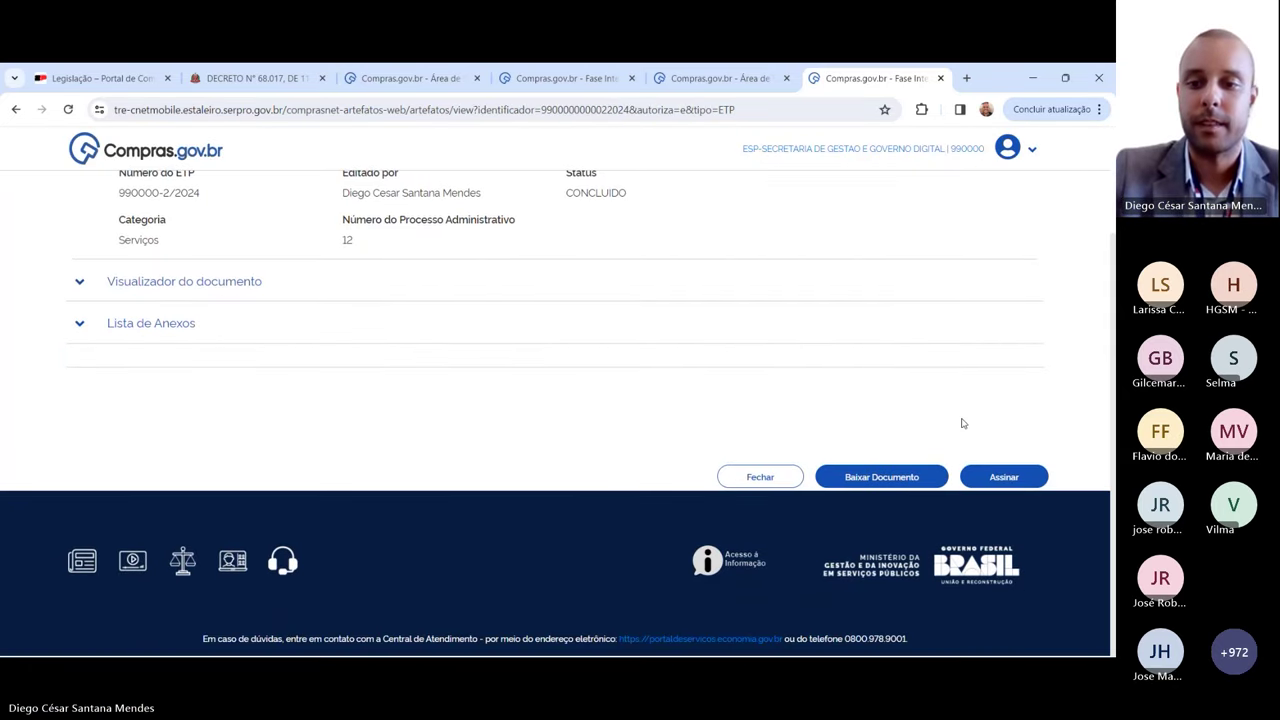
left_click(995, 478)
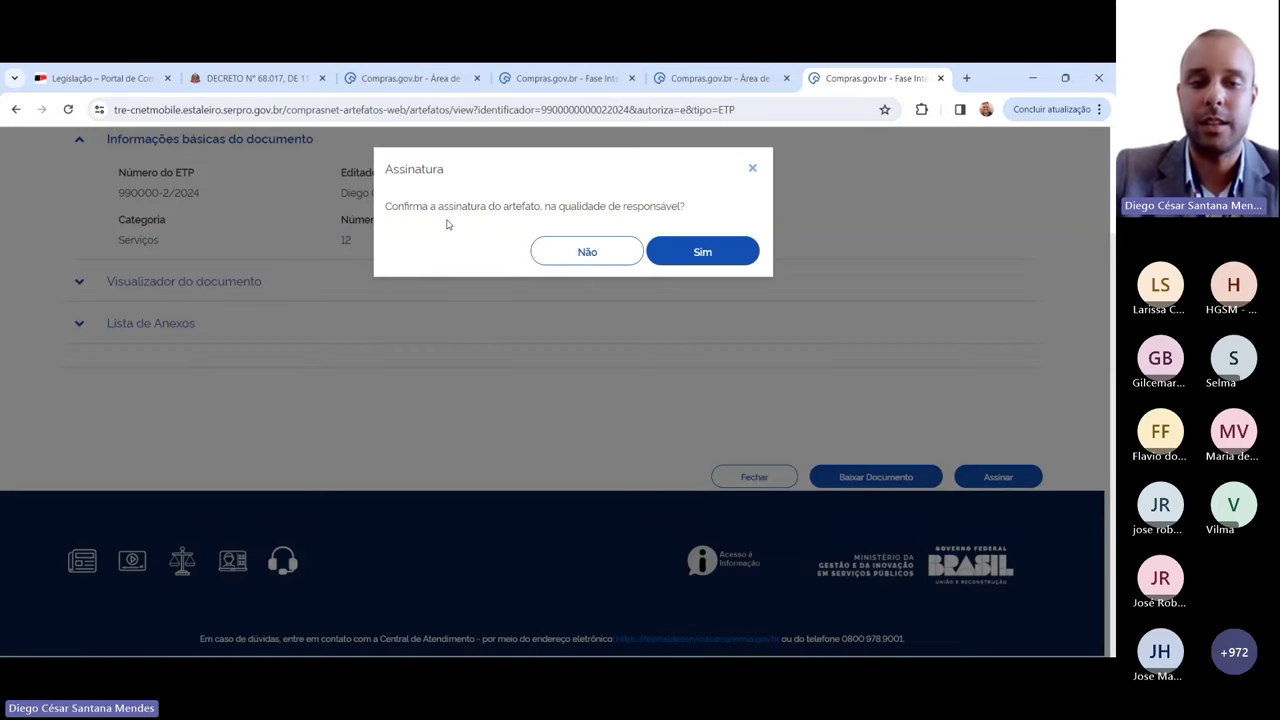
left_click_drag(386, 176, 709, 205)
left_click(709, 205)
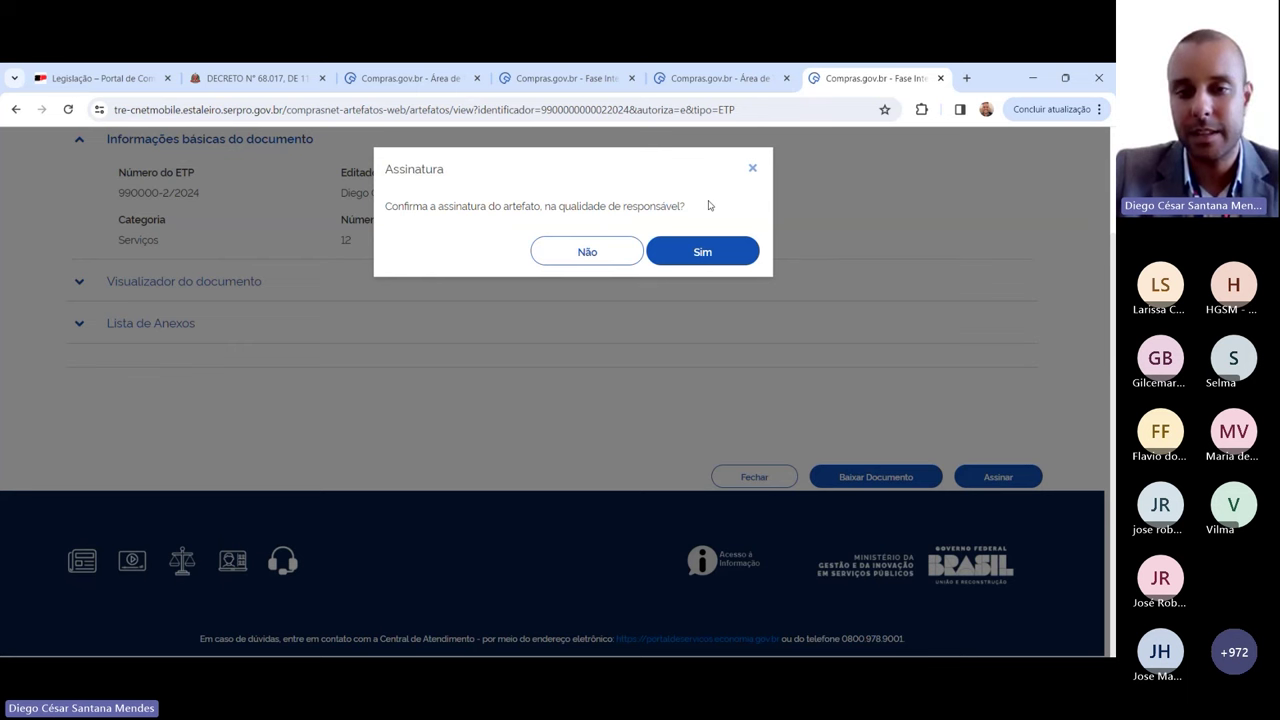
left_click(712, 258)
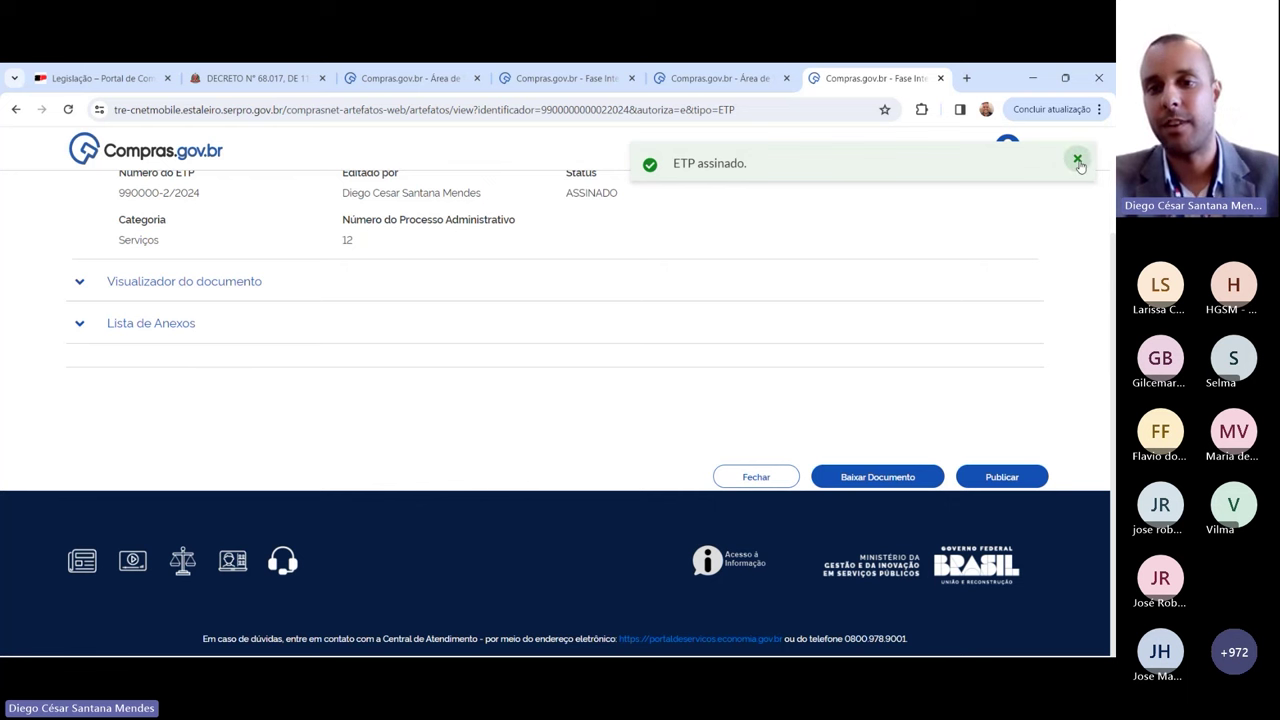
left_click(1075, 158)
scroll(817, 219, "up", 1)
scroll(817, 219, "up", 1)
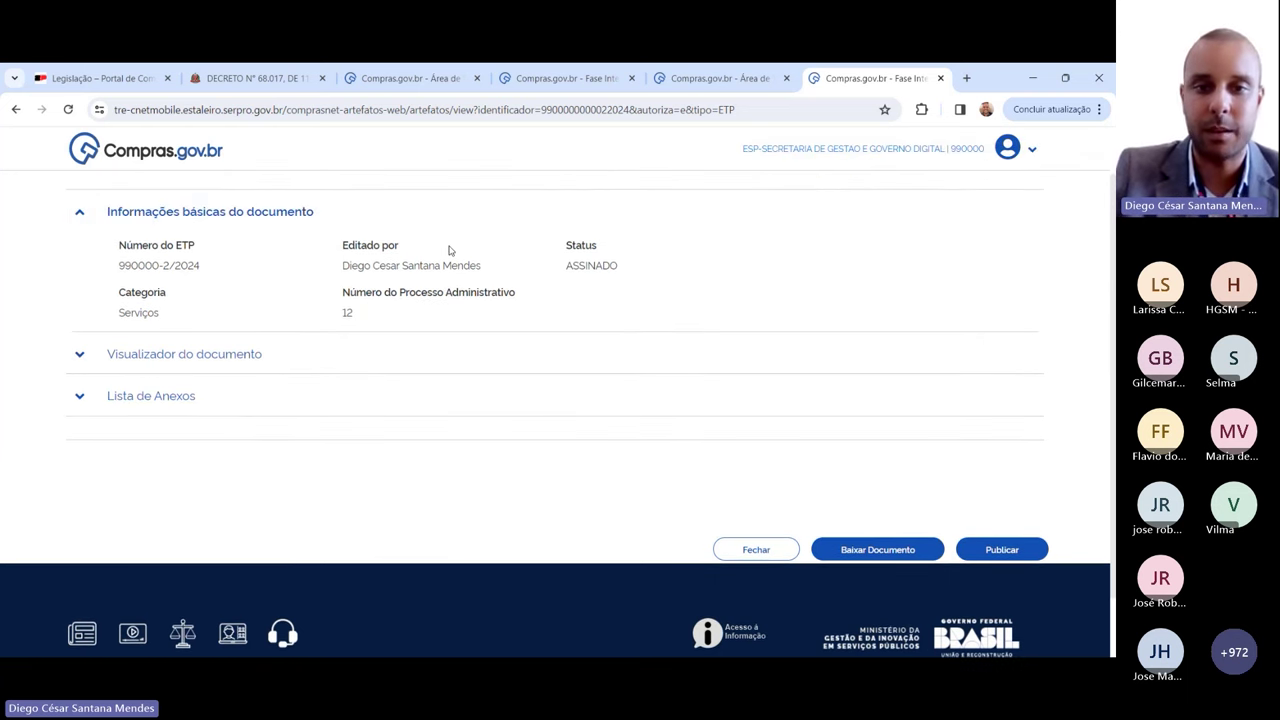
Step: Open the ETP 2/2024 document preview and jump to section 17, Responsáveis
left_click(214, 352)
scroll(630, 311, "down", 3)
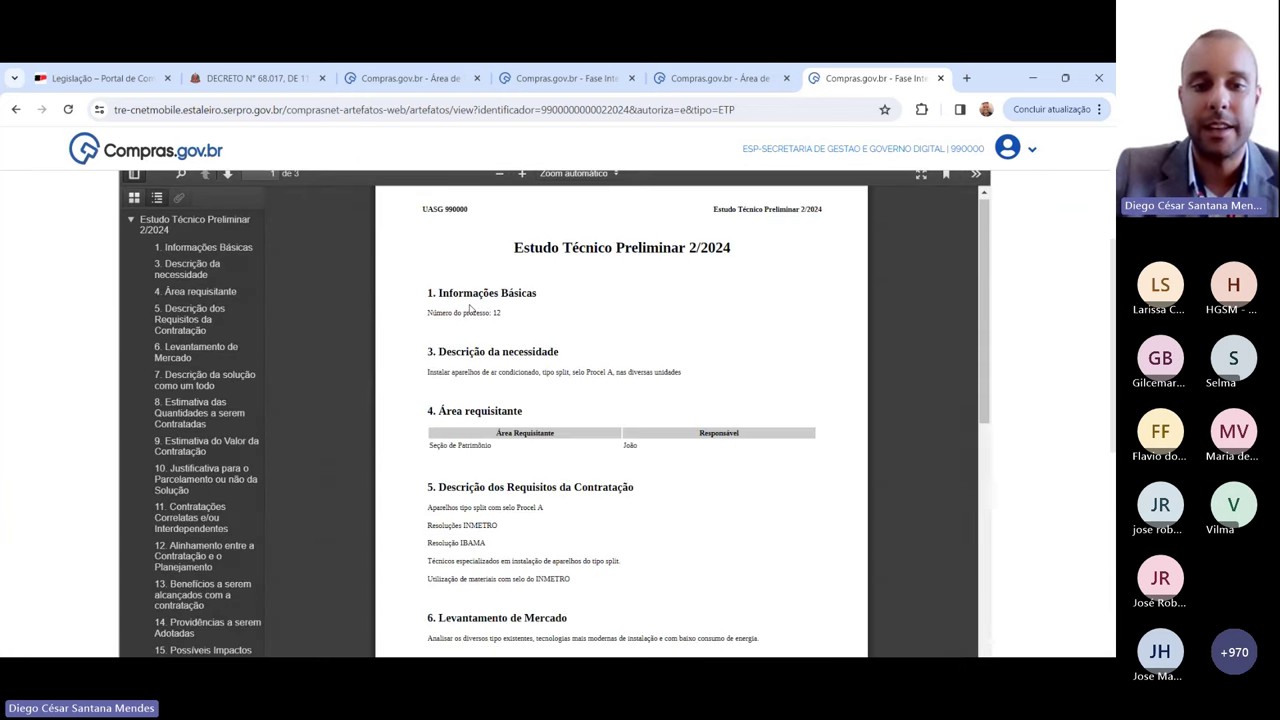
scroll(152, 381, "down", 5)
scroll(192, 396, "up", 1)
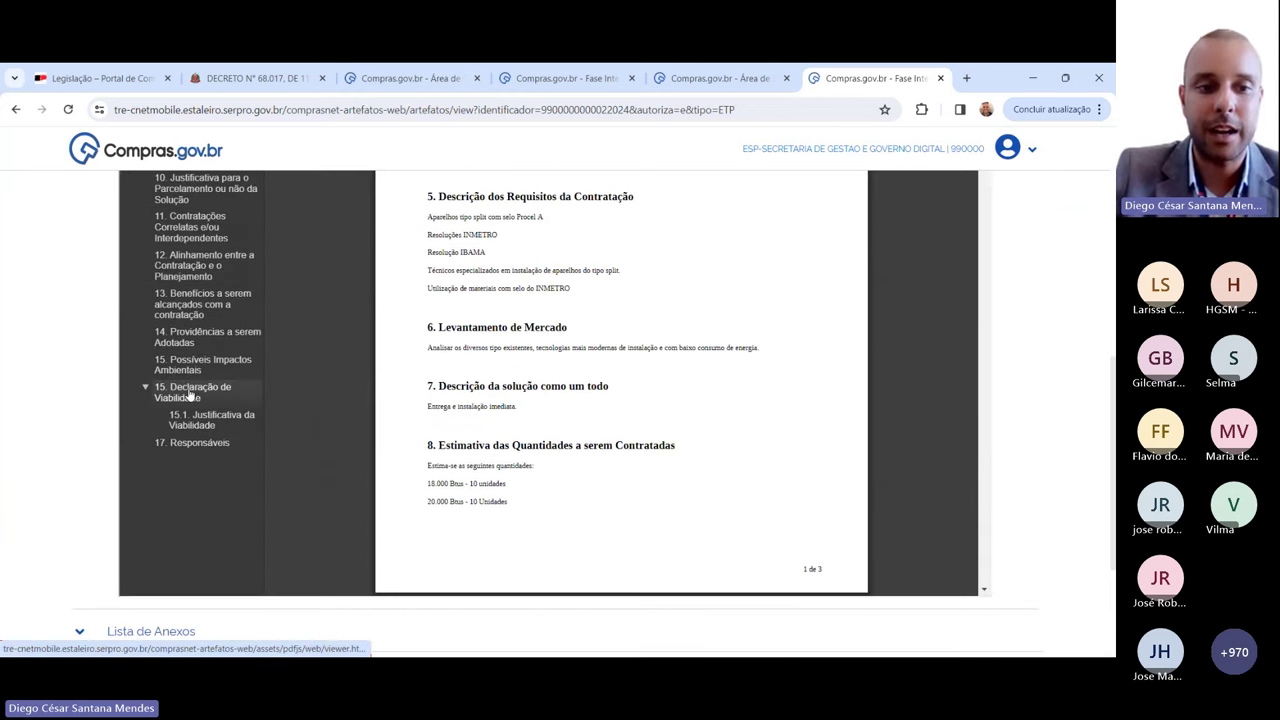
left_click(191, 443)
scroll(470, 385, "up", 2)
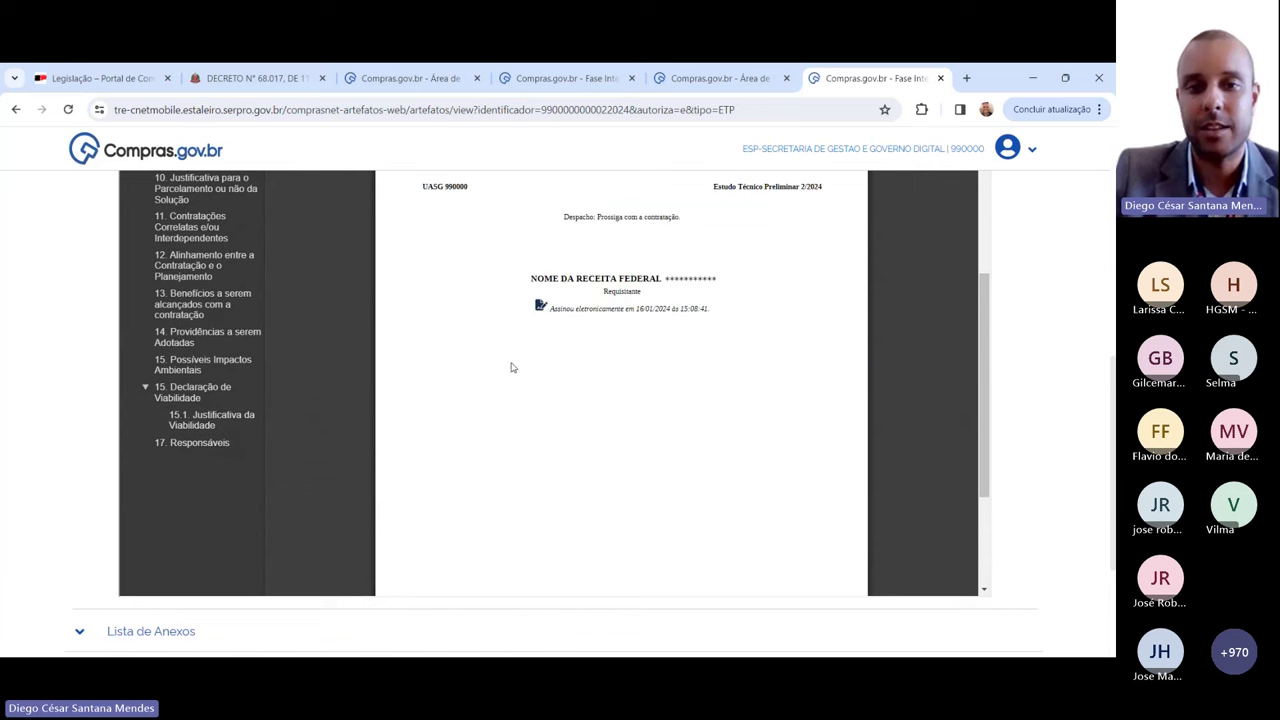
scroll(596, 305, "up", 3)
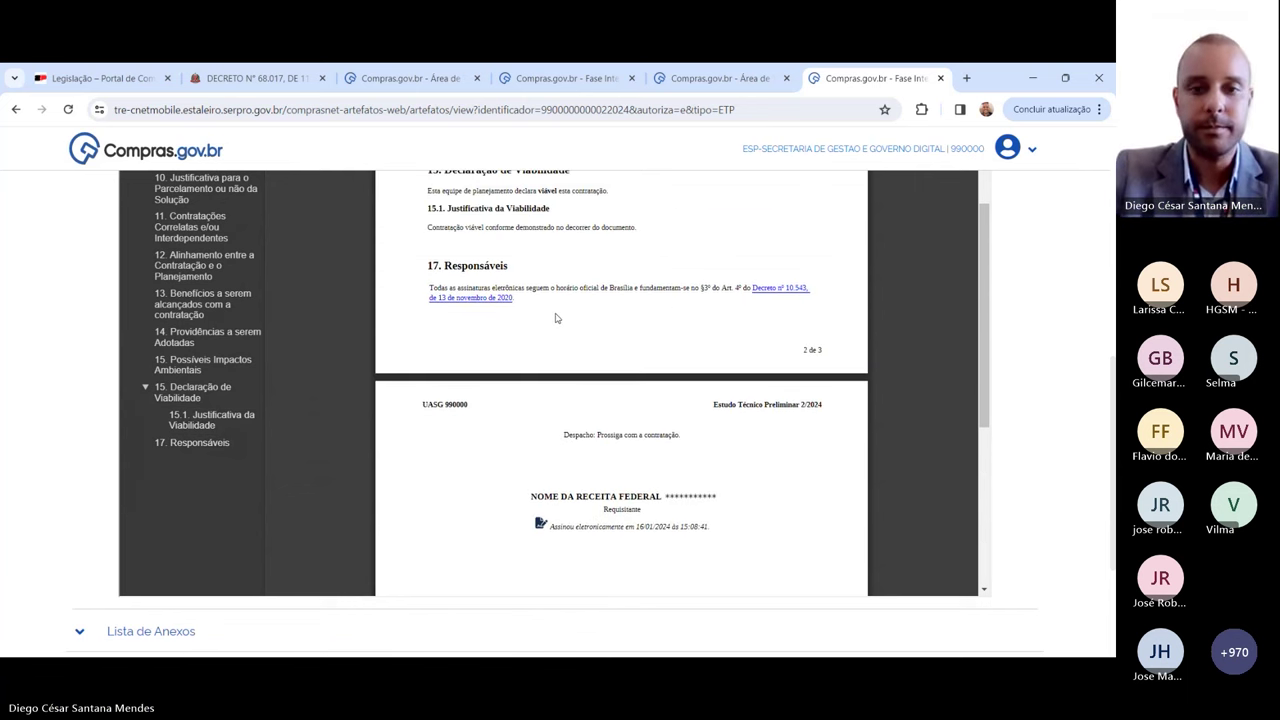
scroll(557, 318, "up", 5)
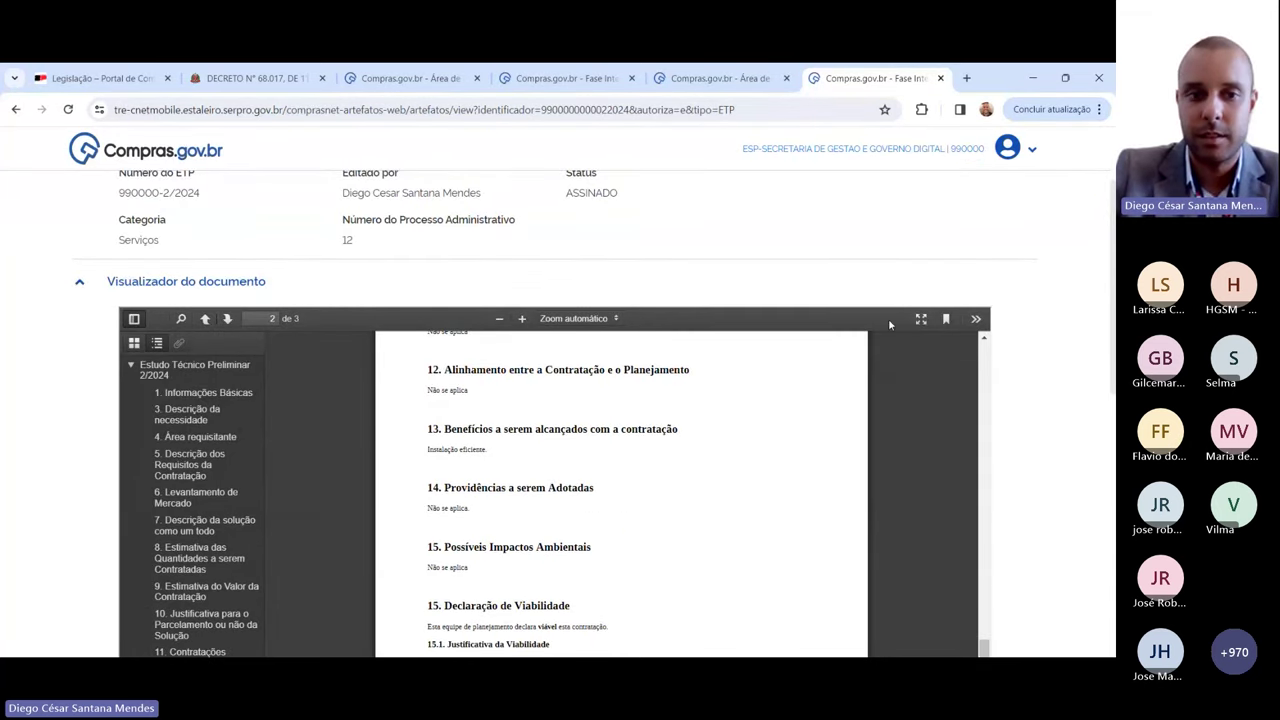
Step: Enlarge the preview to read the signature page, try presentation mode, then settle at 130%
left_click(522, 318)
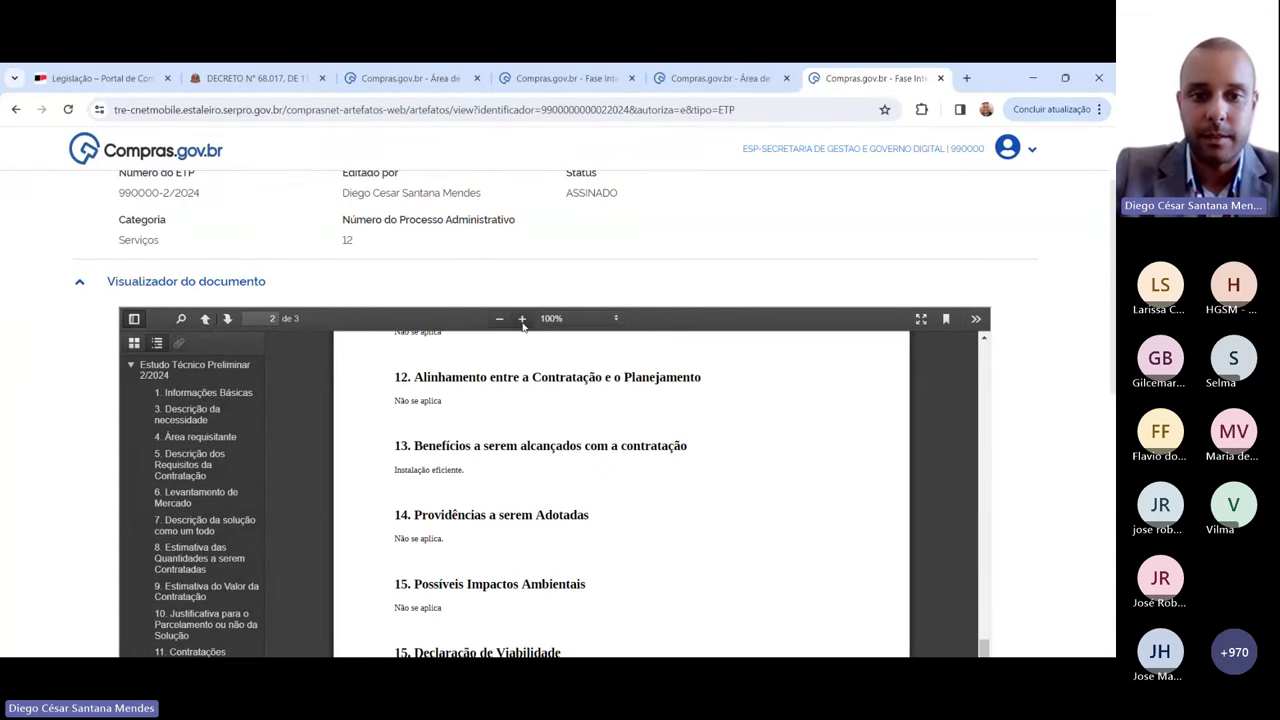
left_click(522, 318)
left_click(522, 318)
left_click(522, 318)
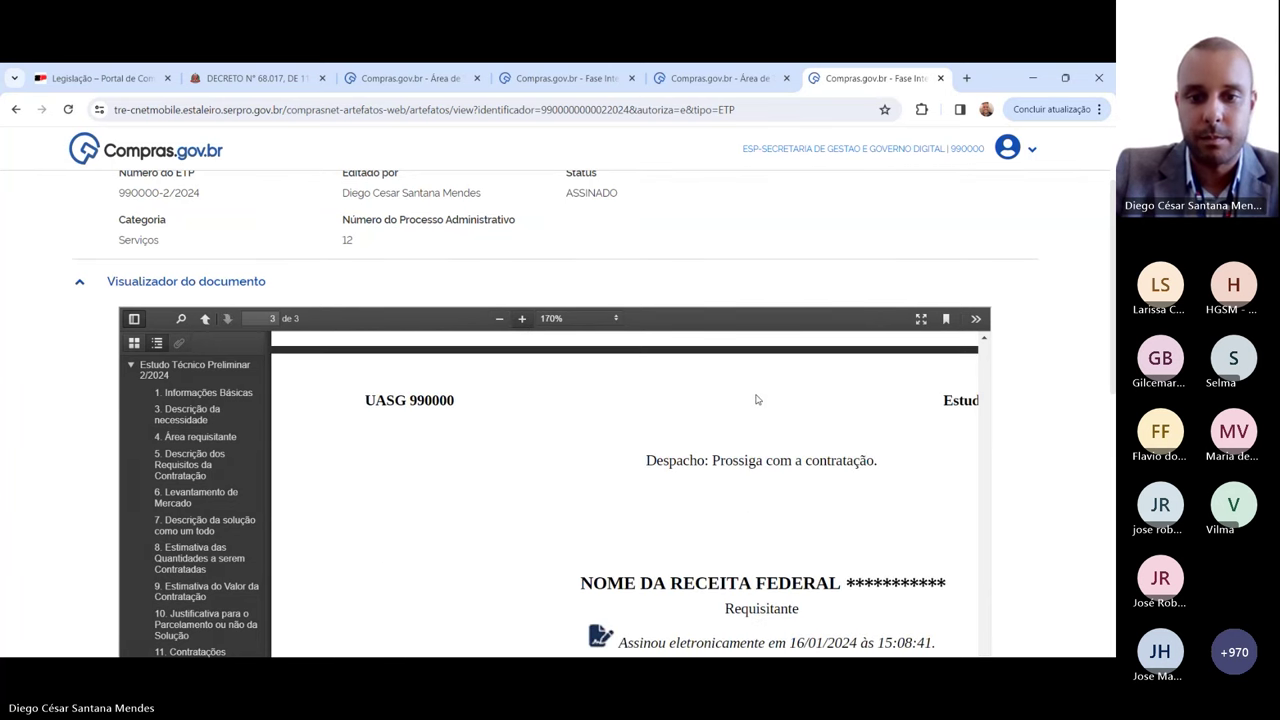
scroll(756, 400, "up", 2)
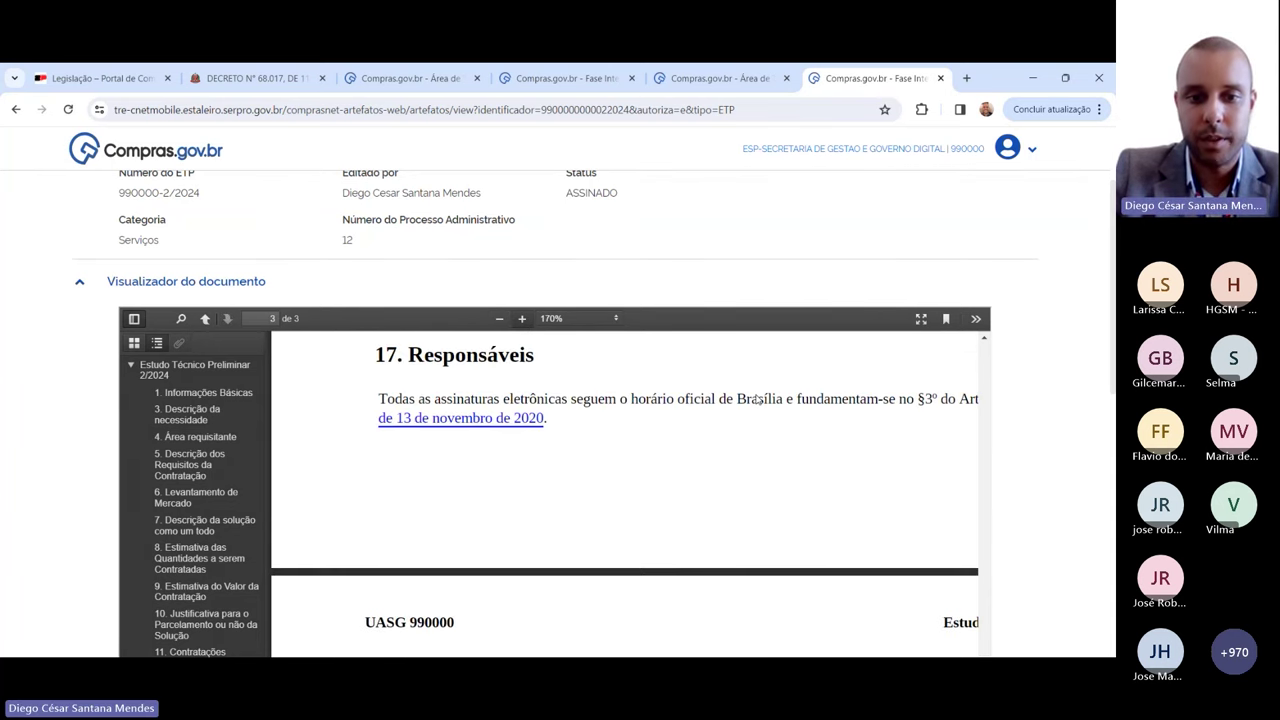
scroll(756, 398, "up", 1)
scroll(520, 560, "right", 4)
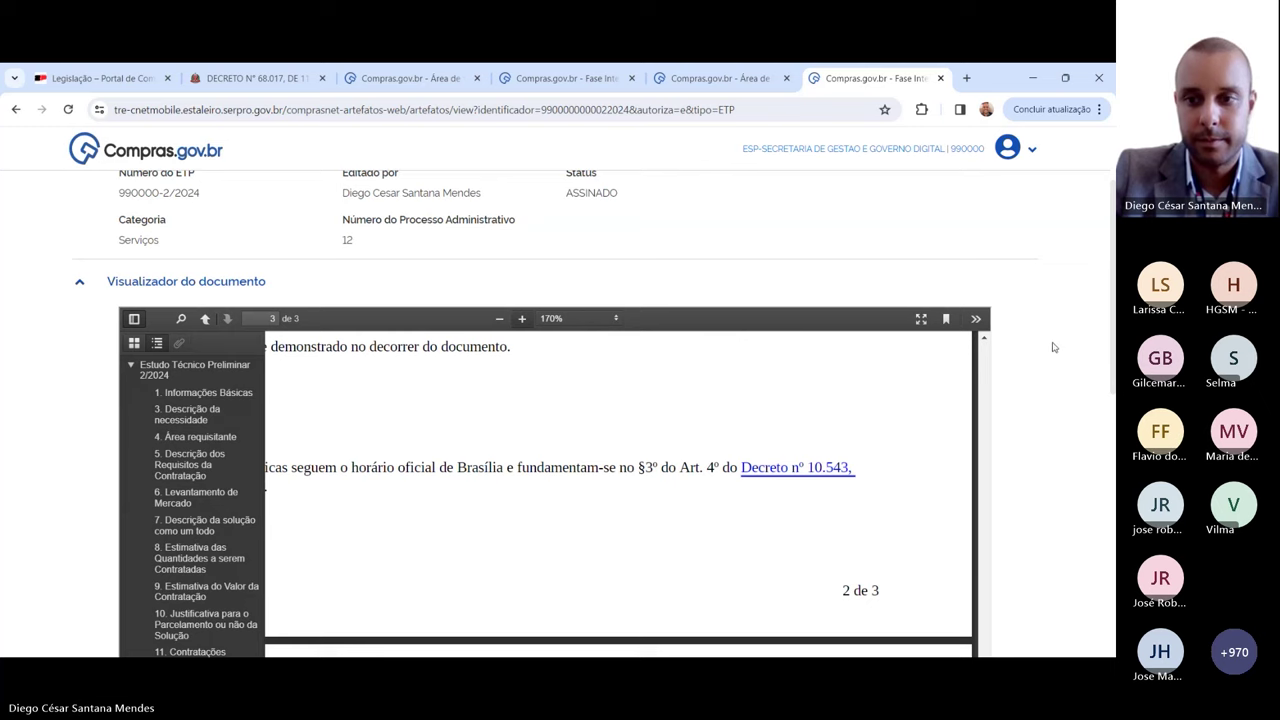
scroll(1053, 347, "down", 1)
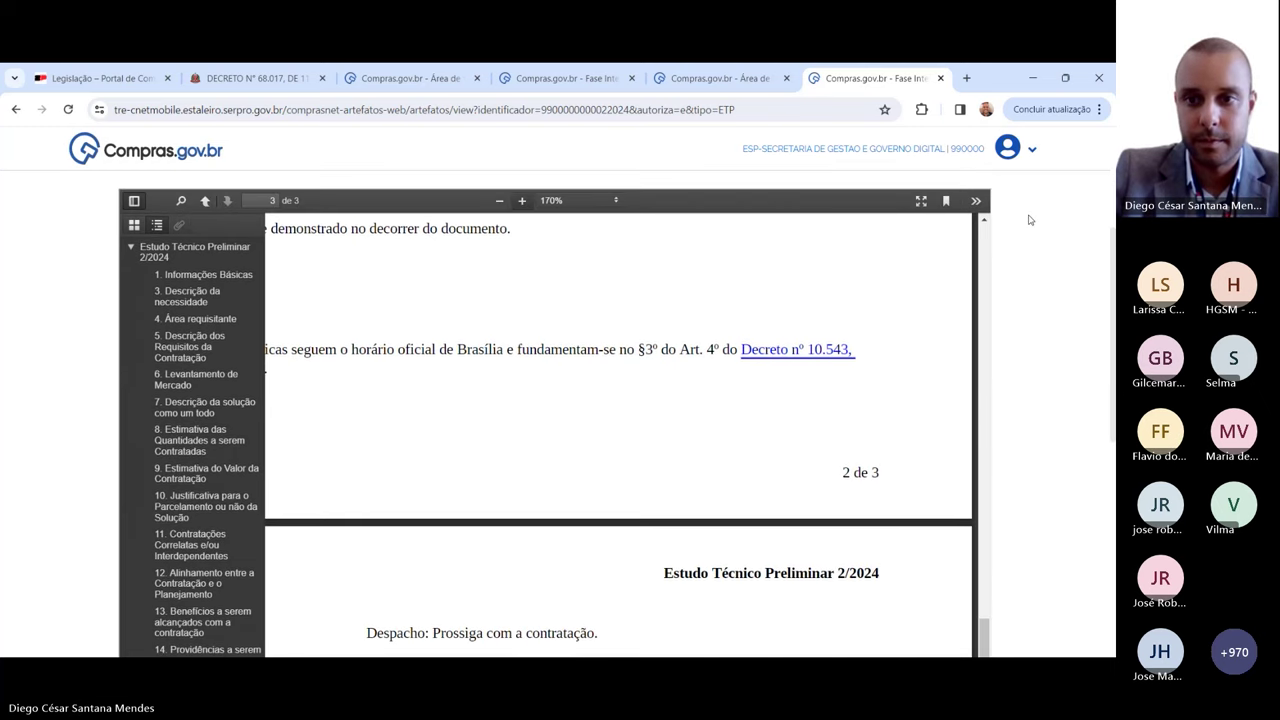
scroll(1030, 219, "up", 1)
left_click(923, 247)
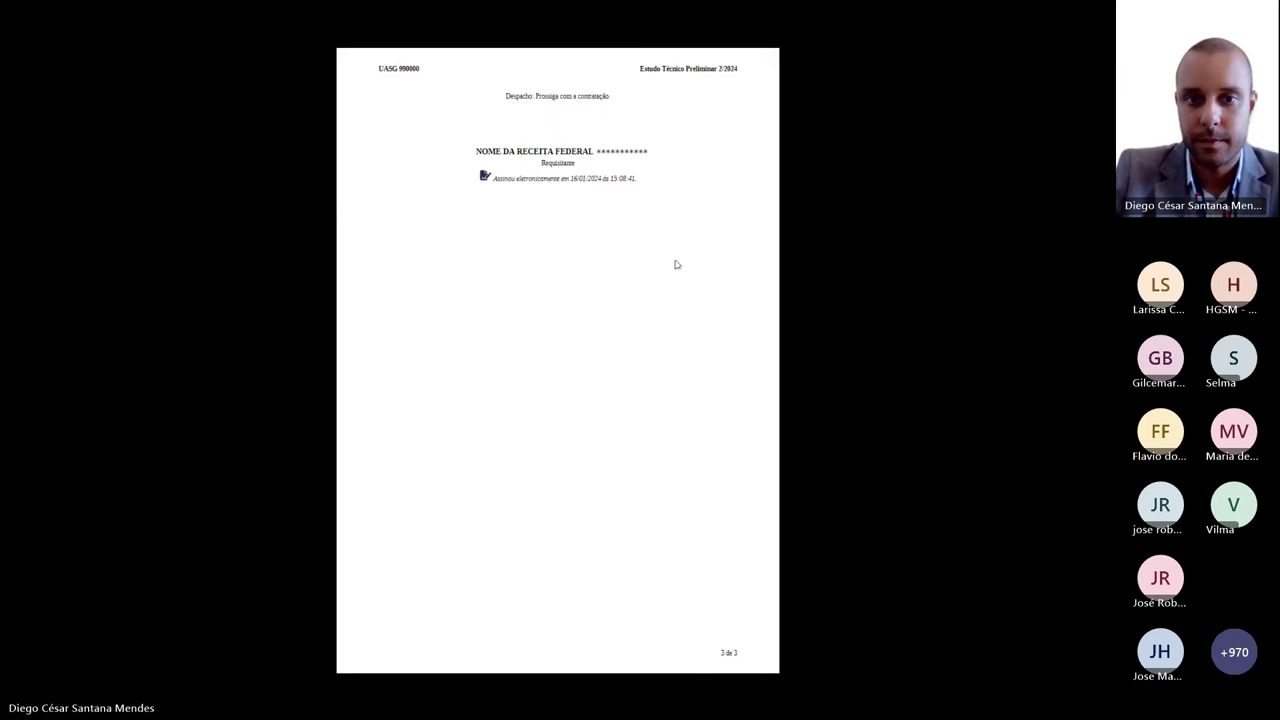
scroll(644, 261, "down", 2)
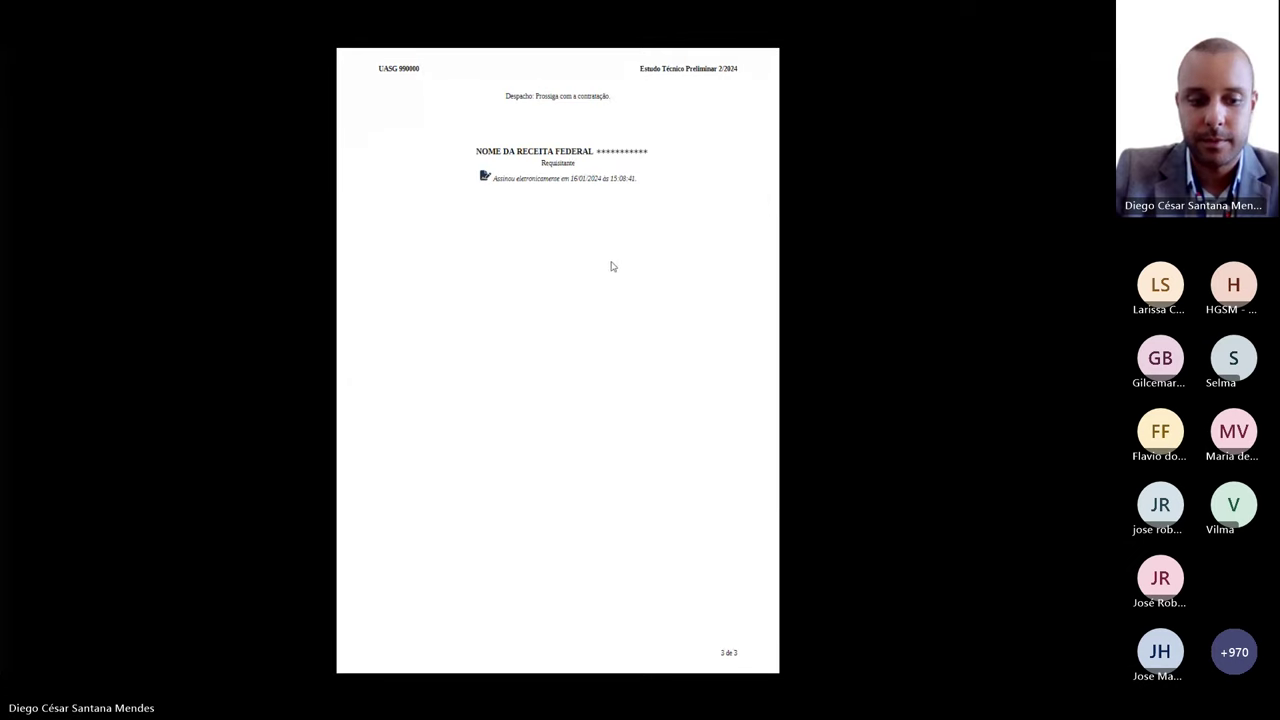
key("Escape")
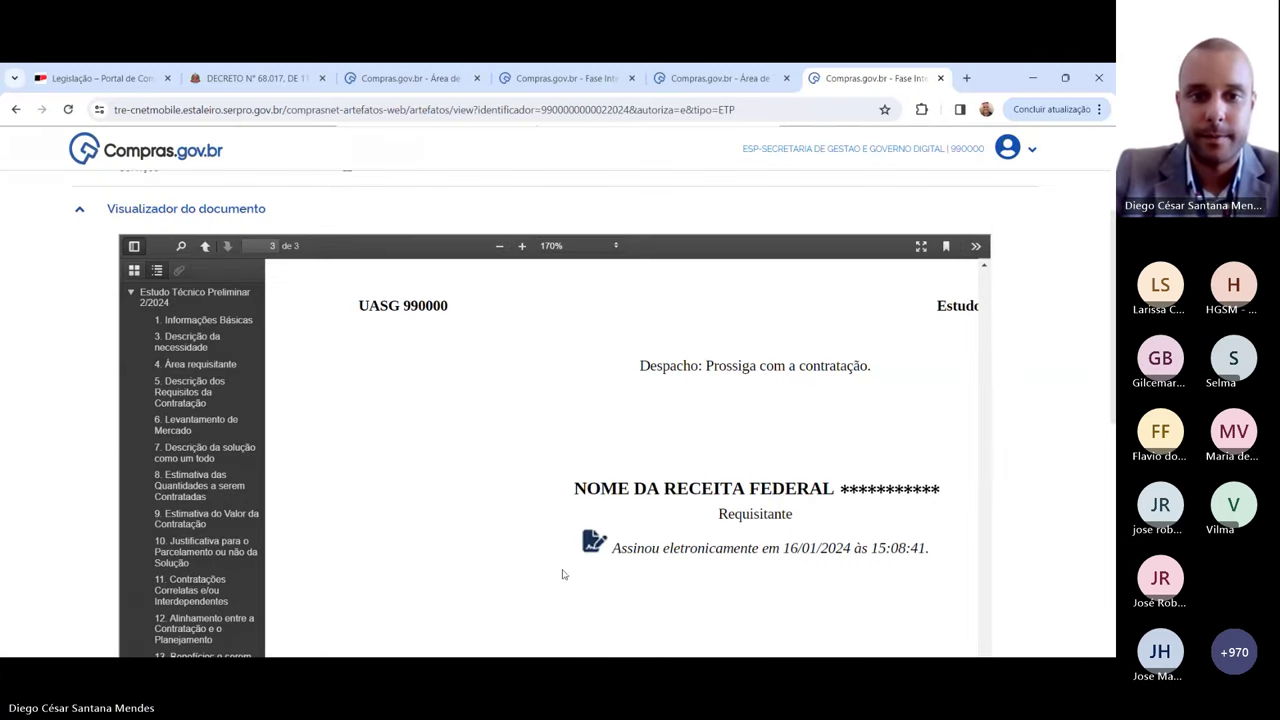
left_click(499, 245)
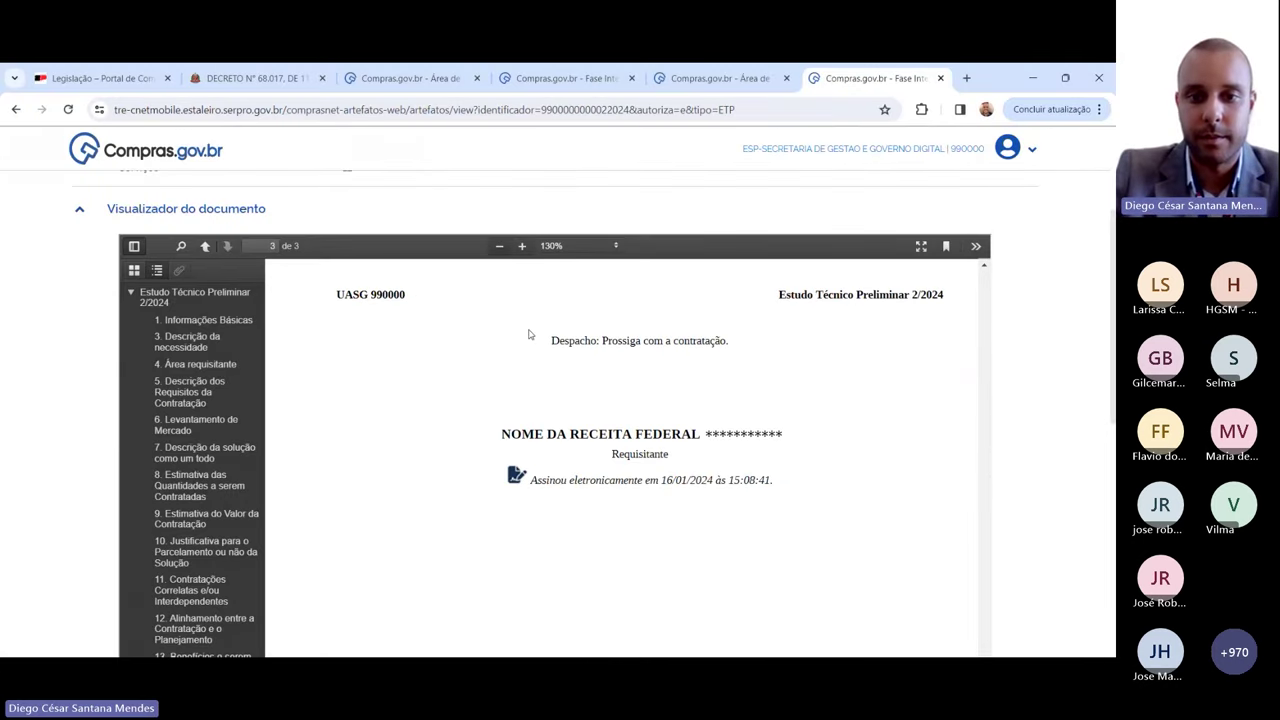
scroll(572, 394, "up", 3)
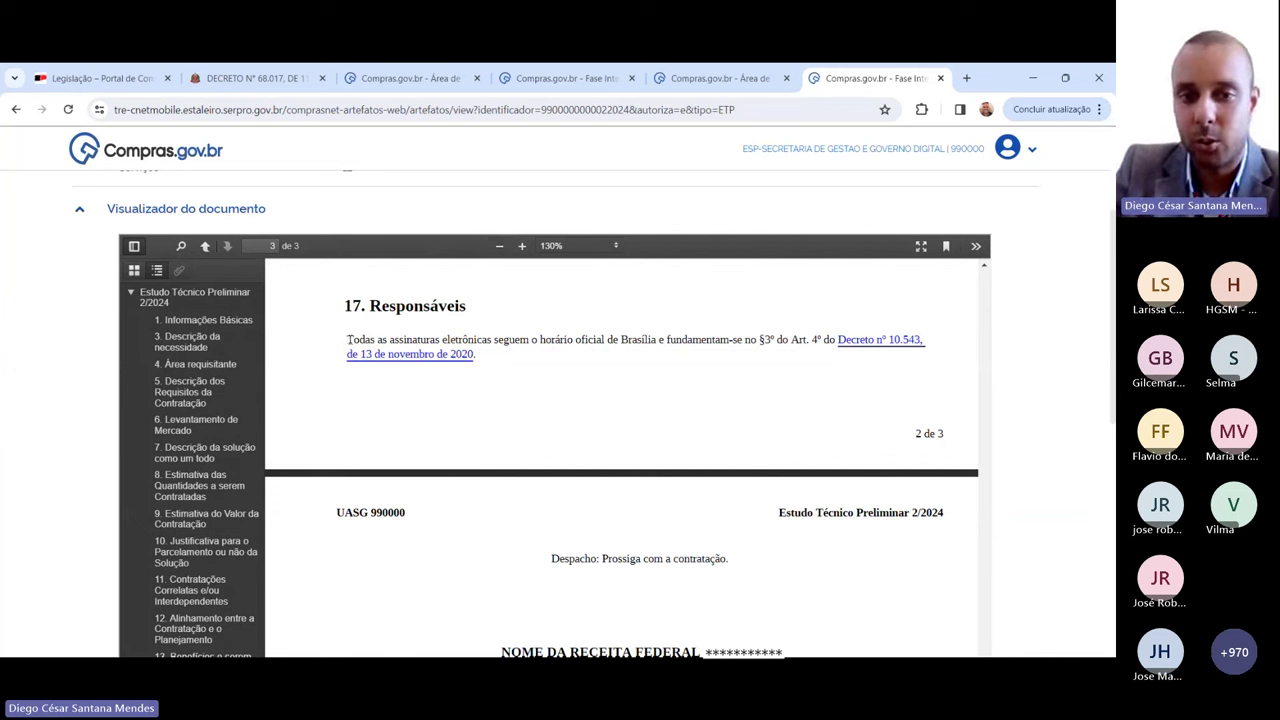
left_click_drag(347, 340, 654, 343)
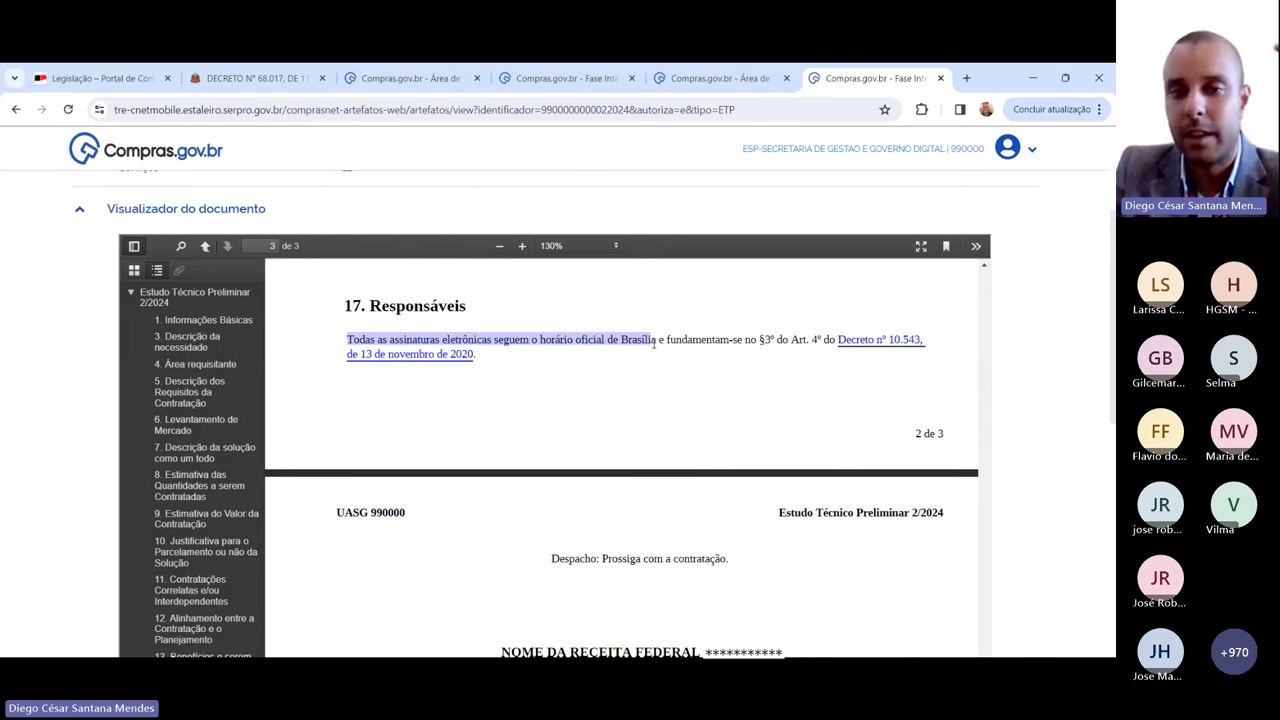
left_click_drag(655, 342, 822, 342)
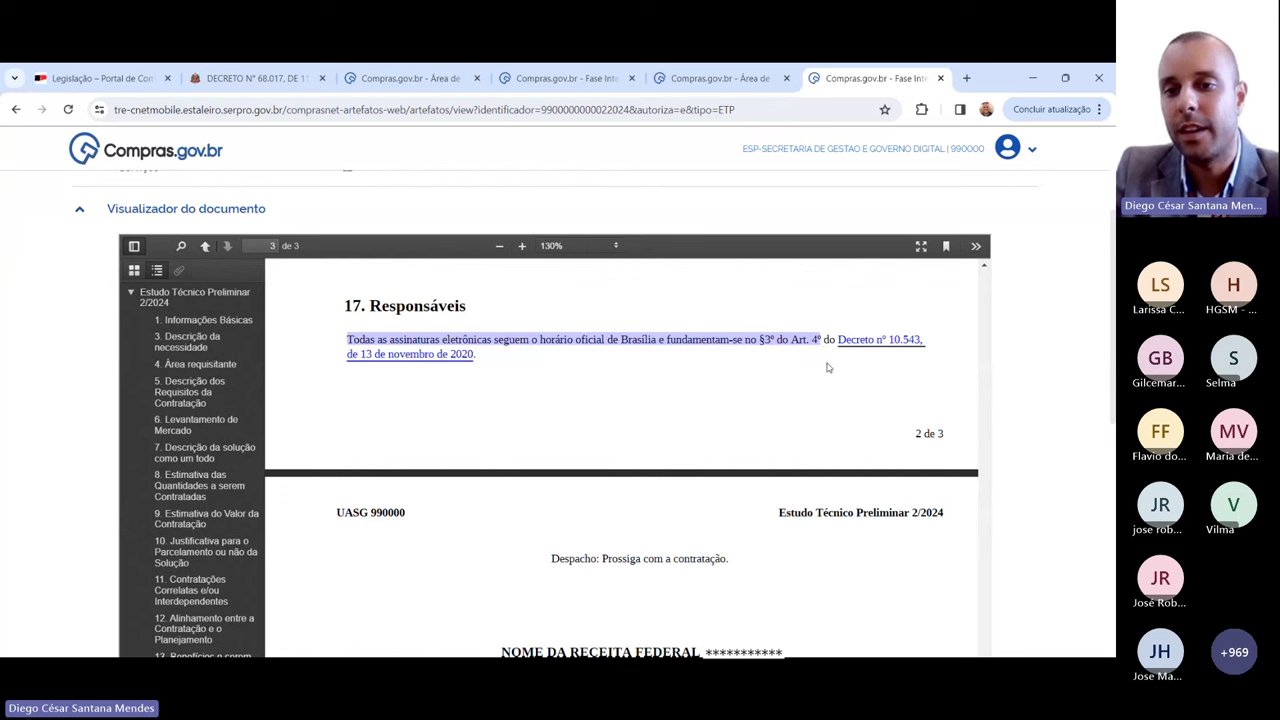
left_click(828, 369)
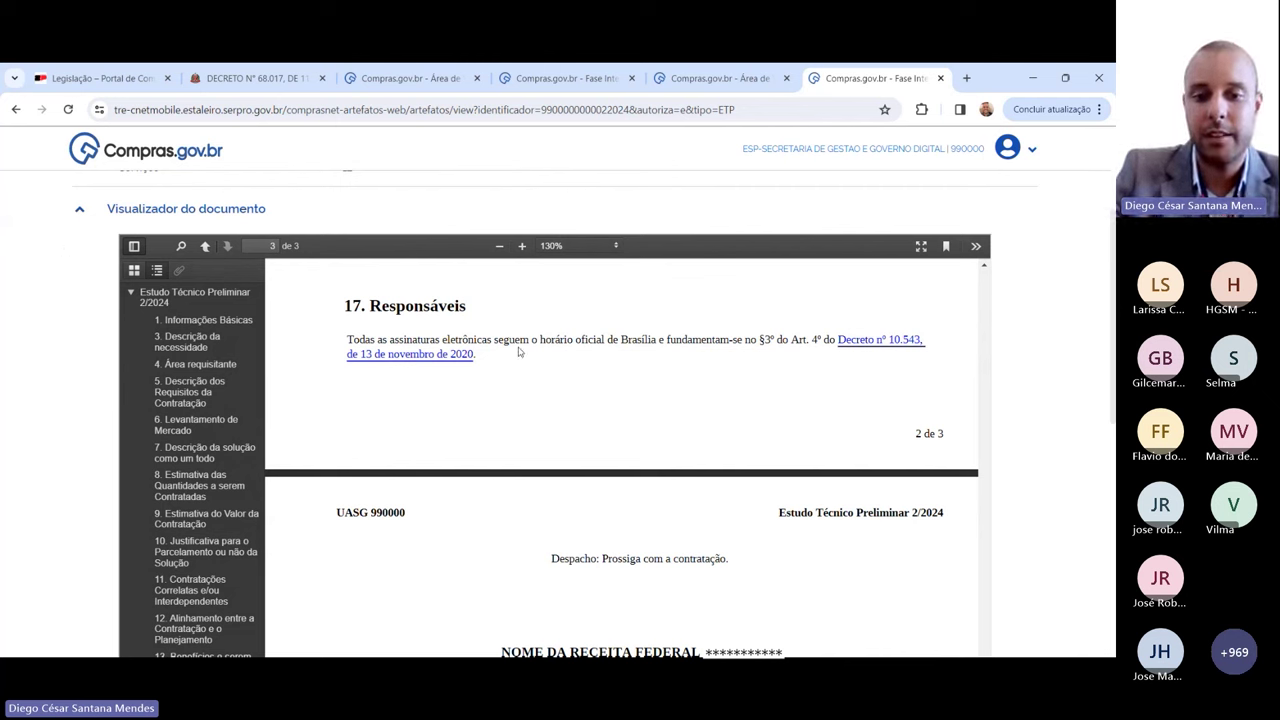
scroll(520, 354, "down", 2)
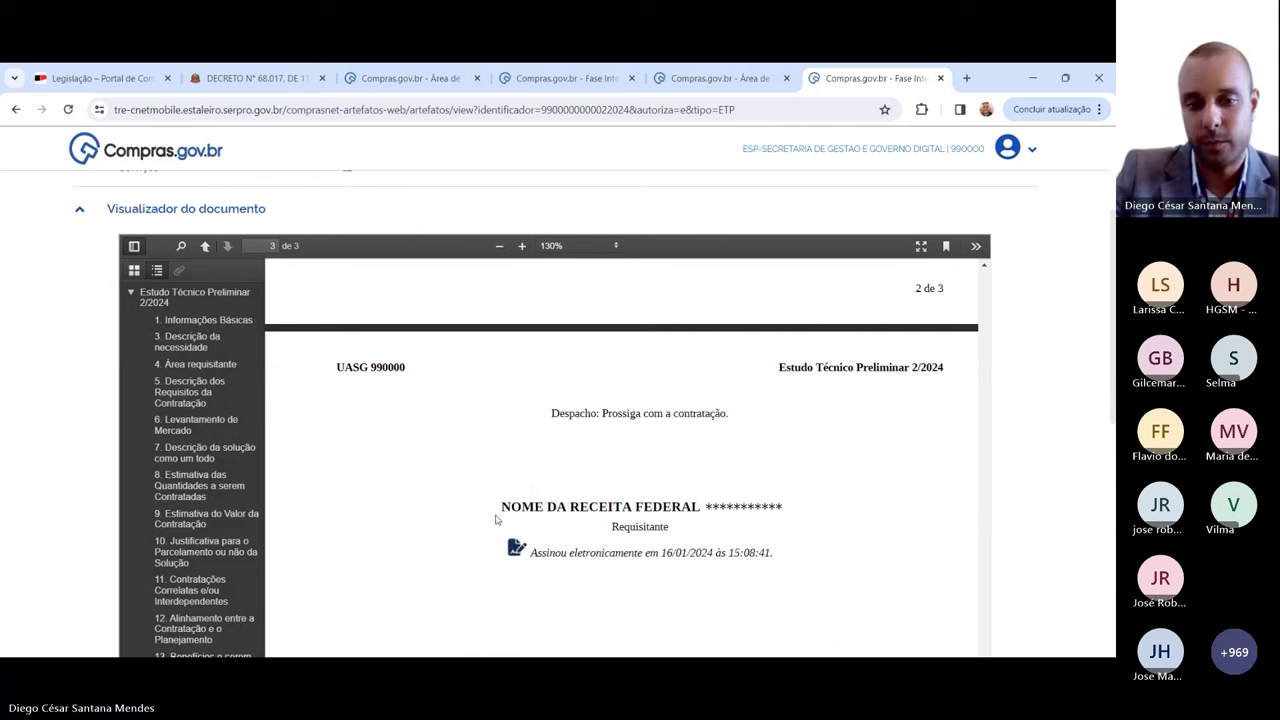
mouse_move(494, 518)
left_mouse_down()
mouse_move(760, 514)
mouse_move(505, 508)
left_mouse_up()
left_click(798, 513)
left_click(517, 491)
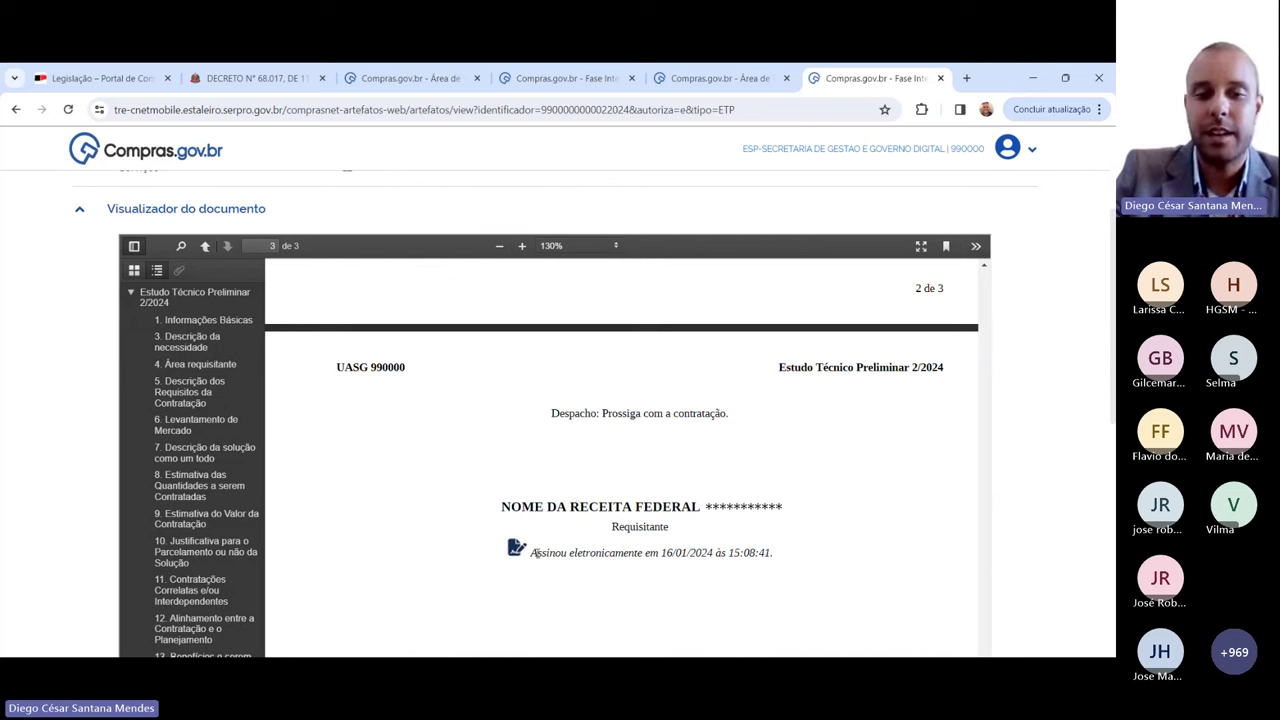
left_click_drag(534, 553, 643, 553)
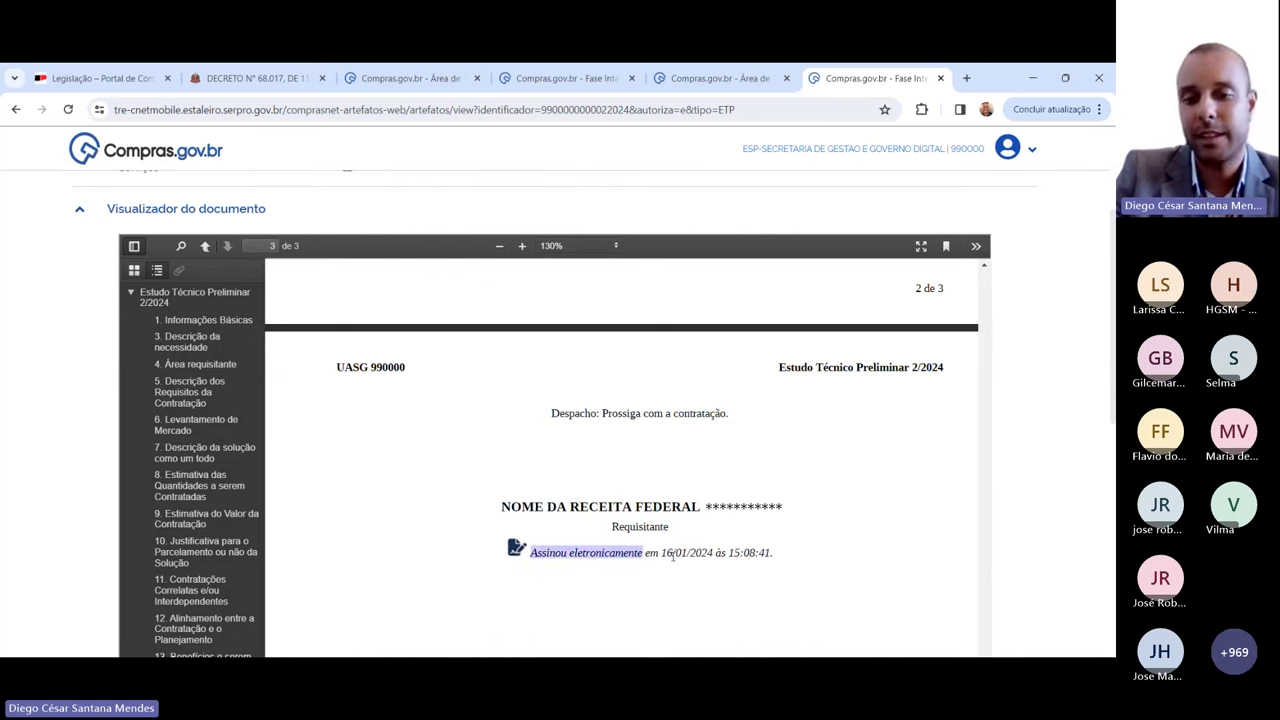
left_click(788, 558)
left_click_drag(788, 558, 663, 553)
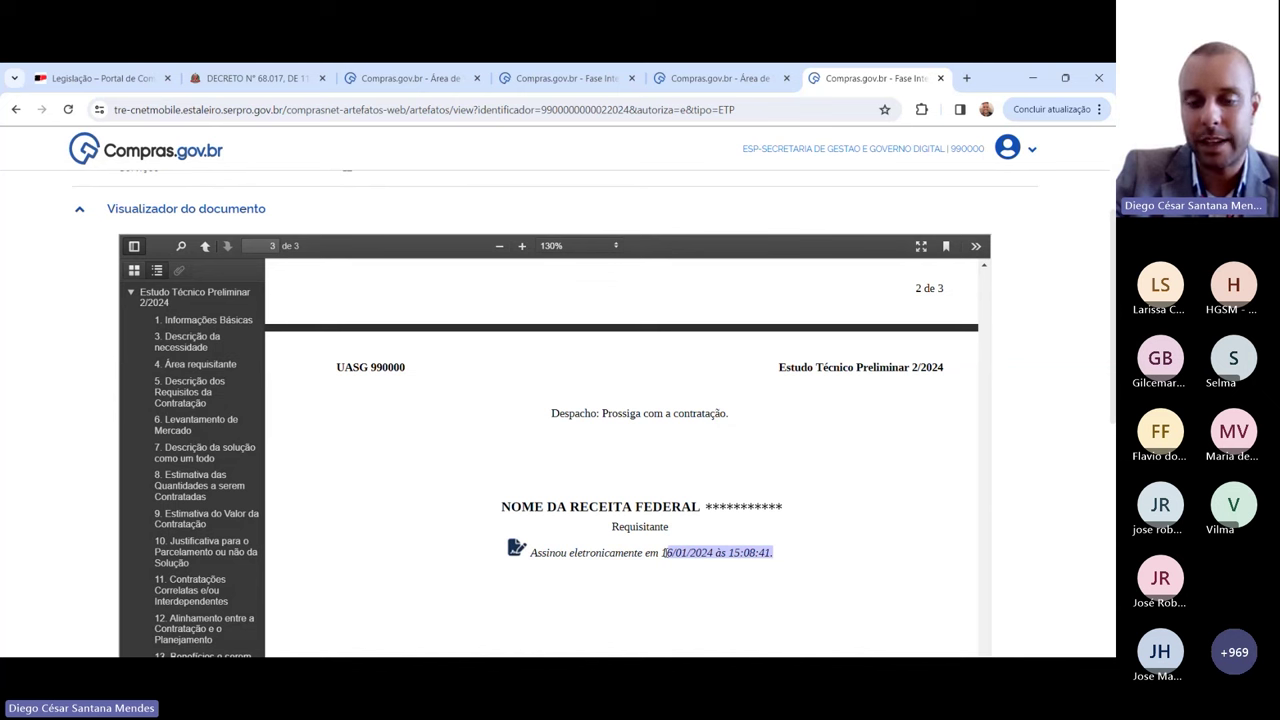
left_click(794, 558)
scroll(794, 557, "up", 3)
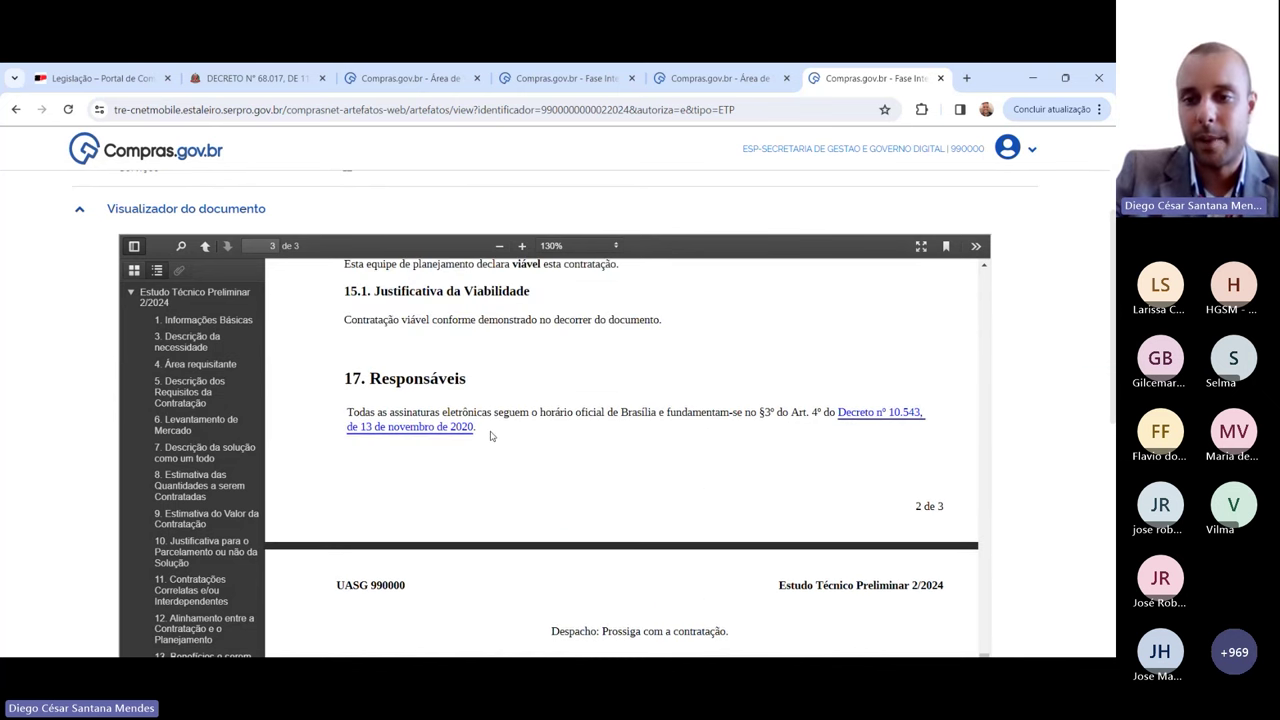
scroll(1063, 375, "down", 4)
scroll(1064, 376, "down", 3)
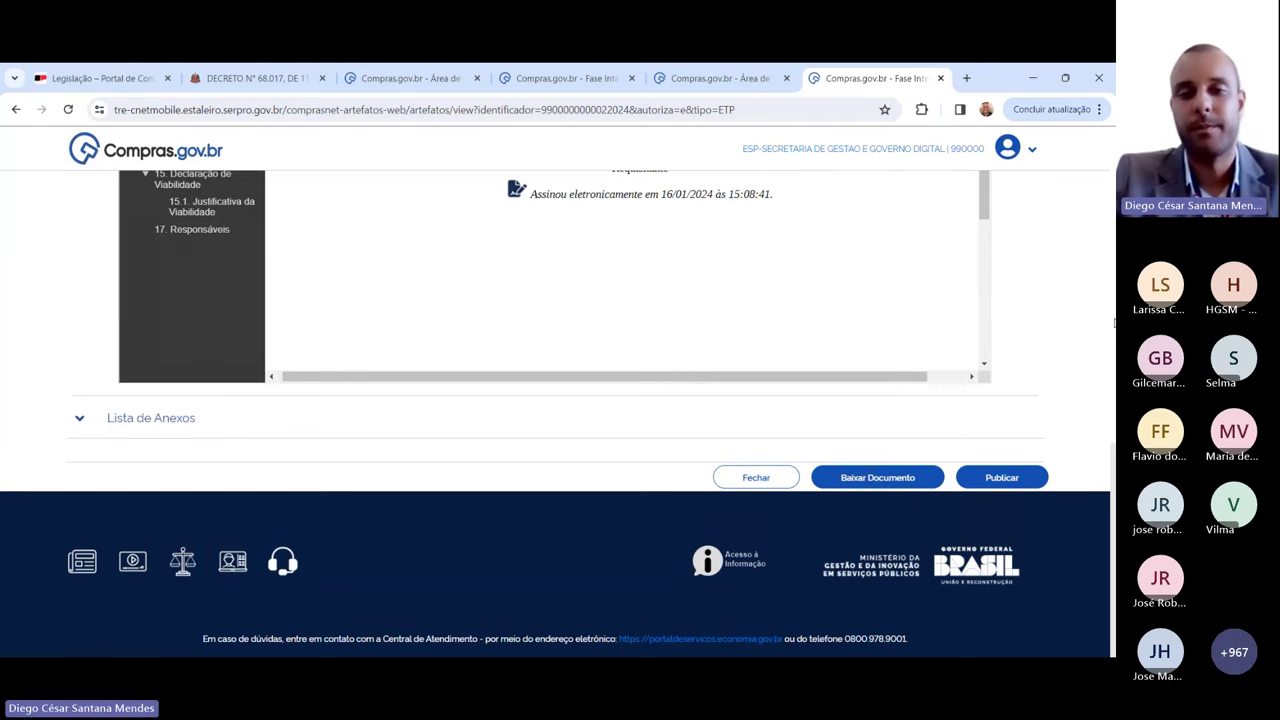
scroll(1113, 322, "up", 2)
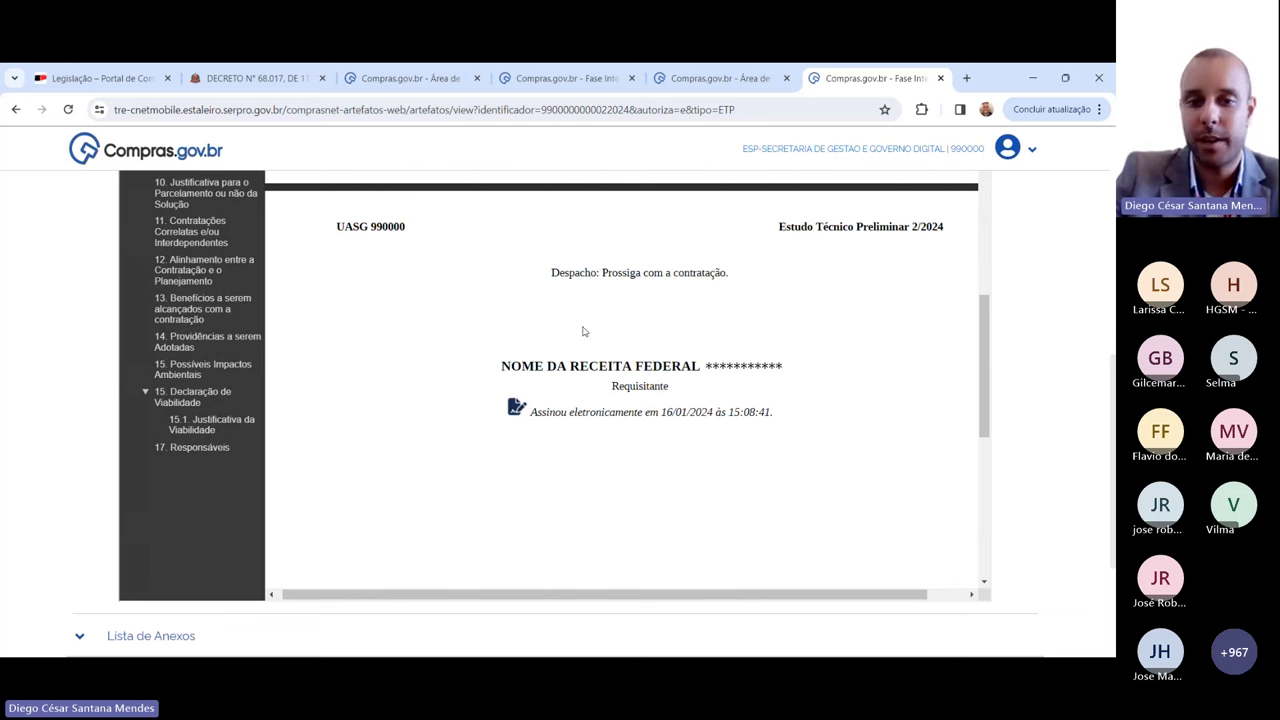
left_click_drag(604, 272, 736, 330)
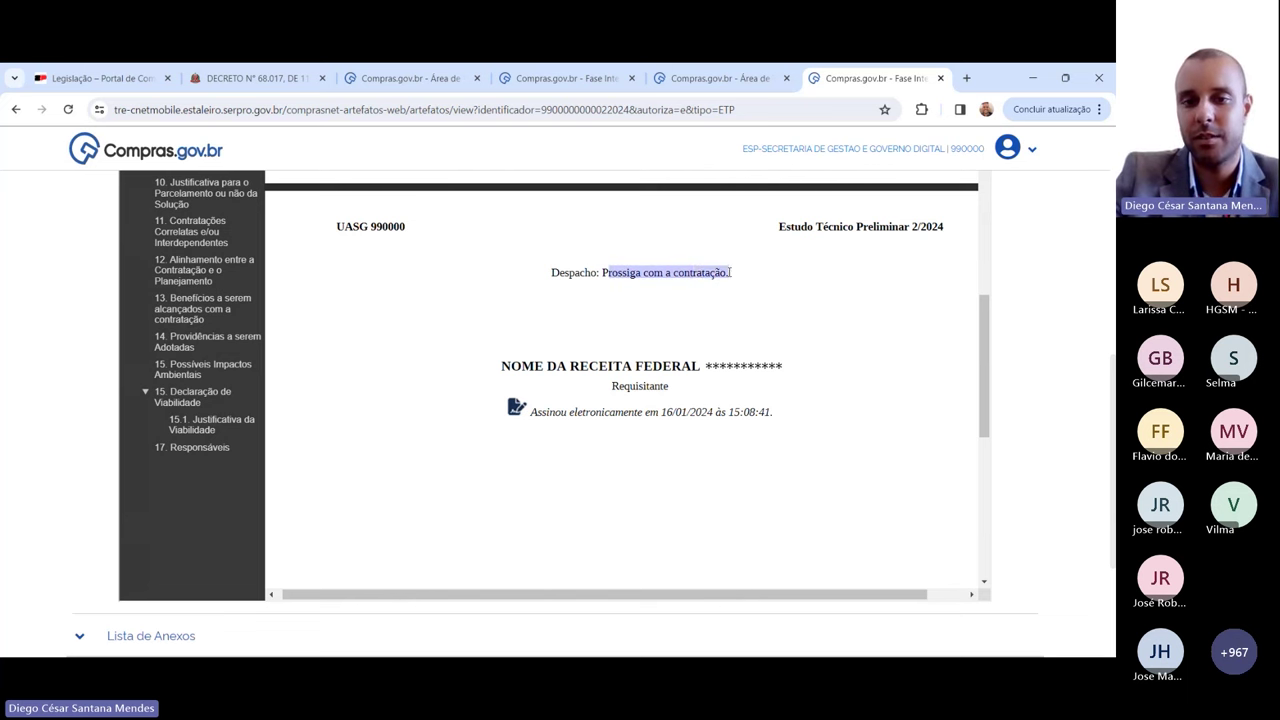
left_click(736, 330)
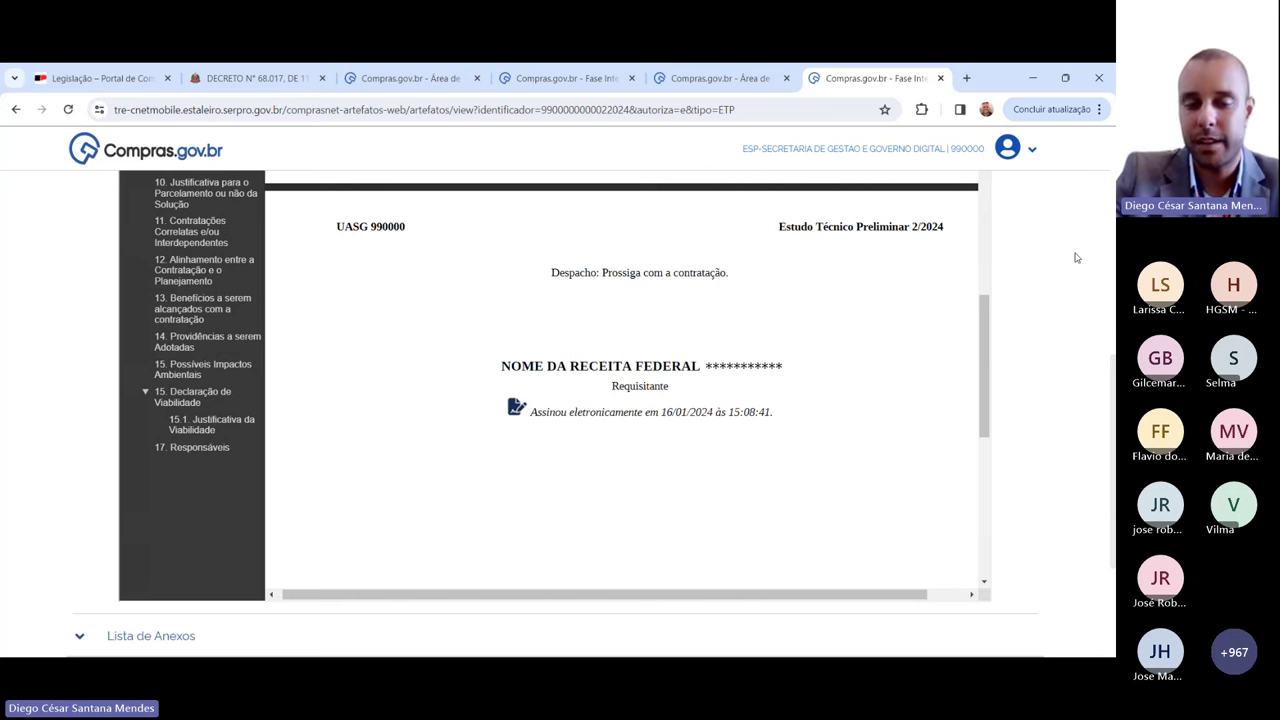
scroll(1076, 258, "down", 1)
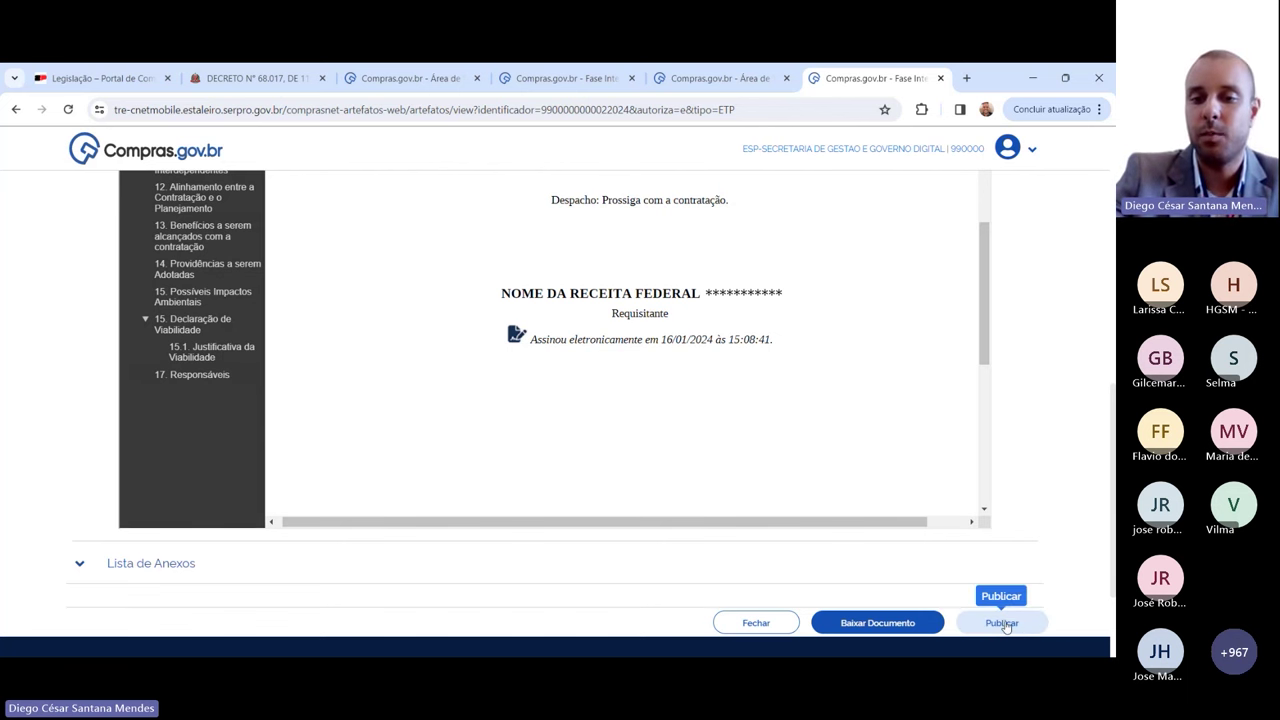
left_click(1003, 623)
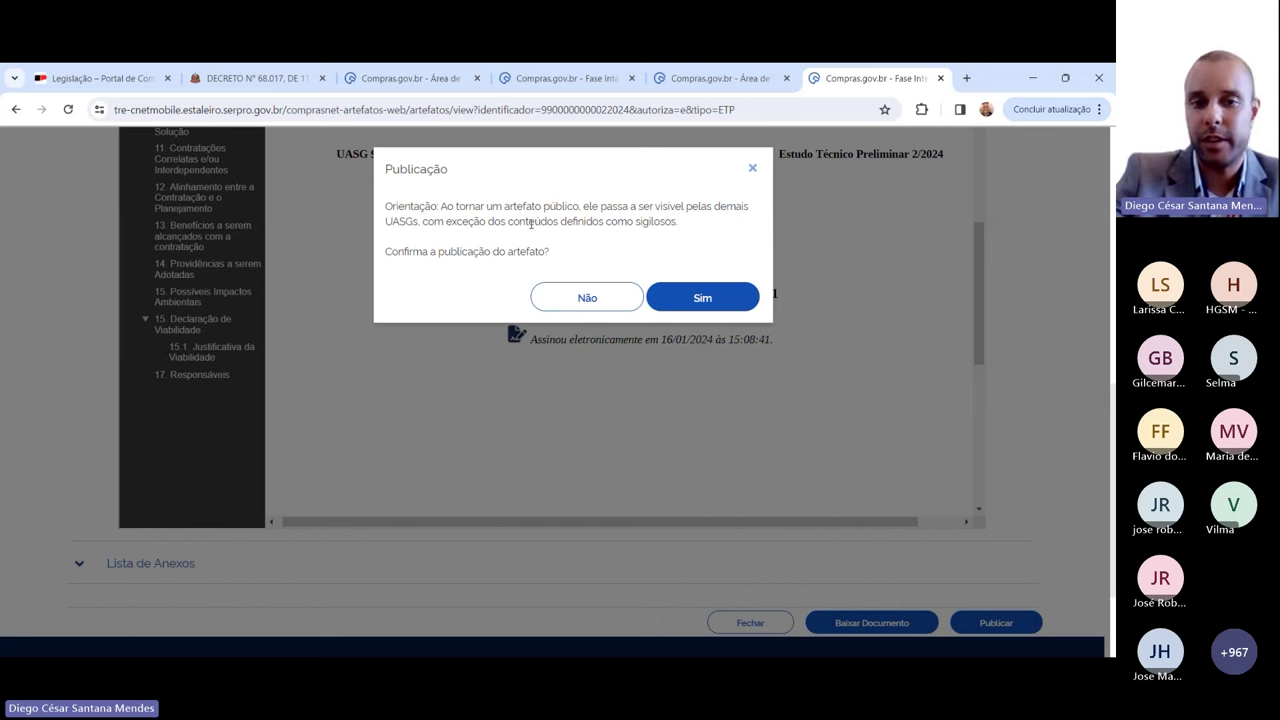
left_click_drag(406, 206, 697, 225)
left_click(694, 227)
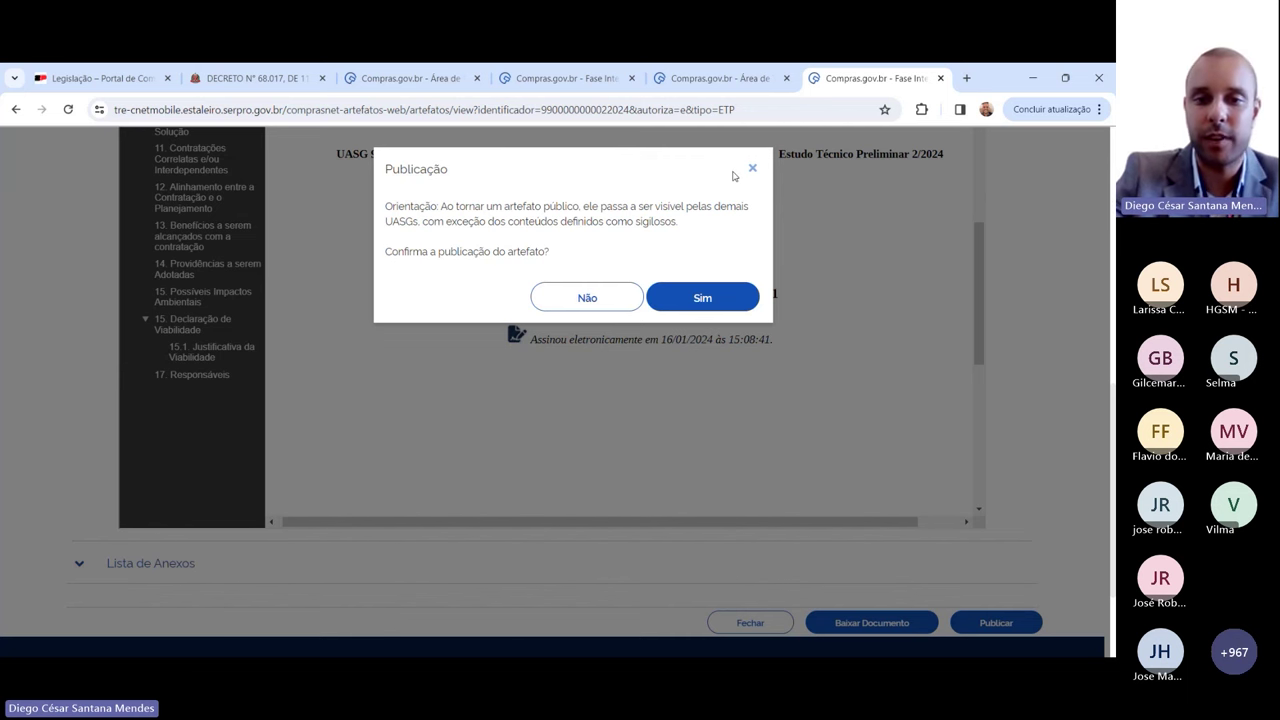
left_click(603, 297)
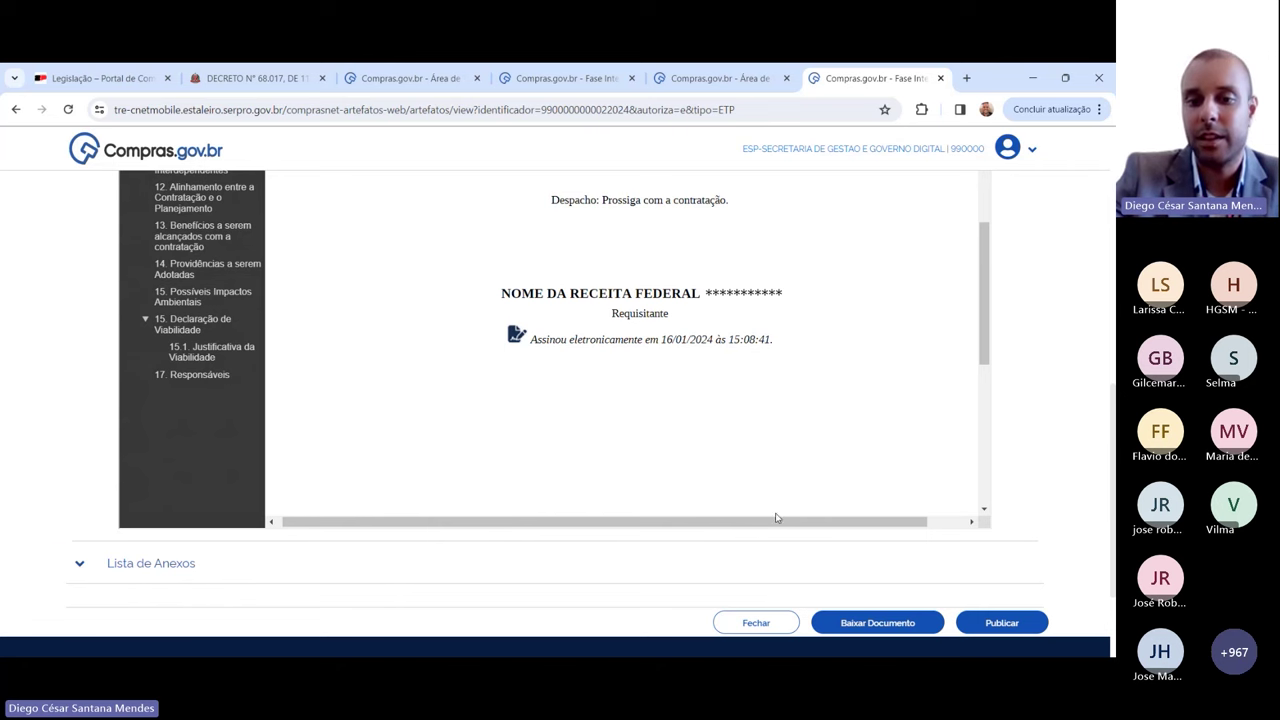
left_click(757, 623)
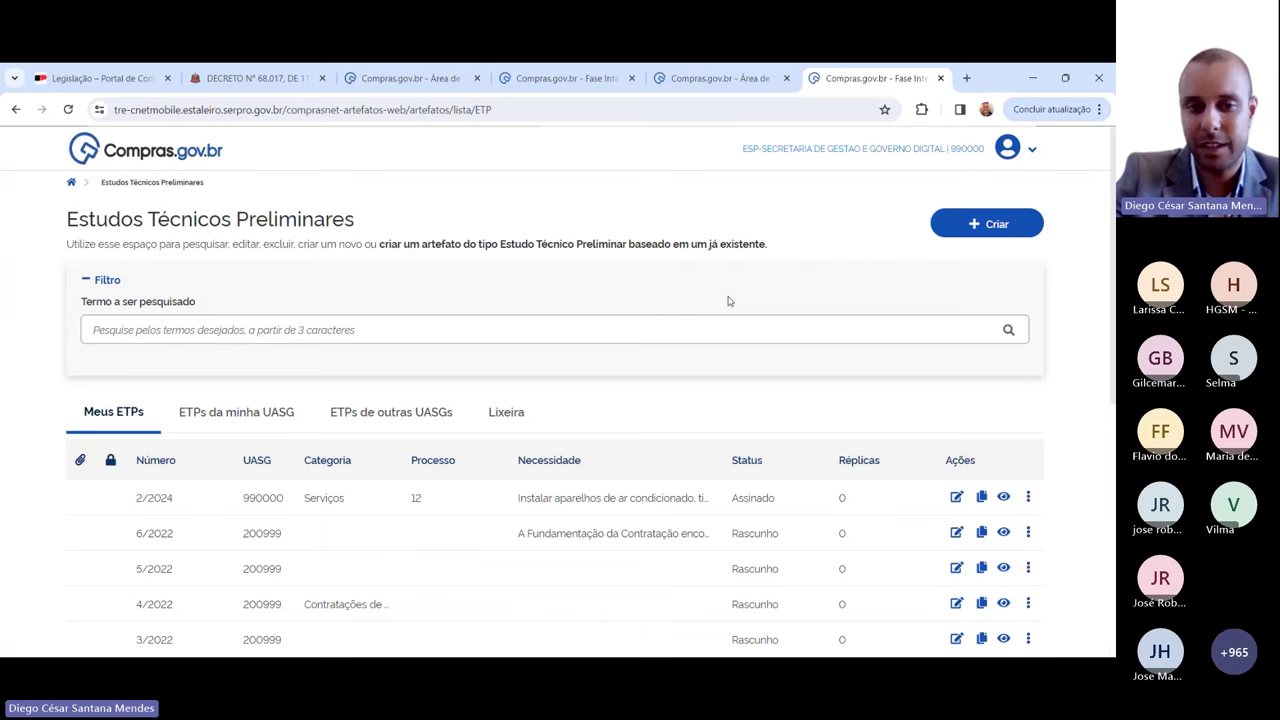
Step: Review the ETPs de outras UASGs list, noting each study's Publicado status
left_click(391, 412)
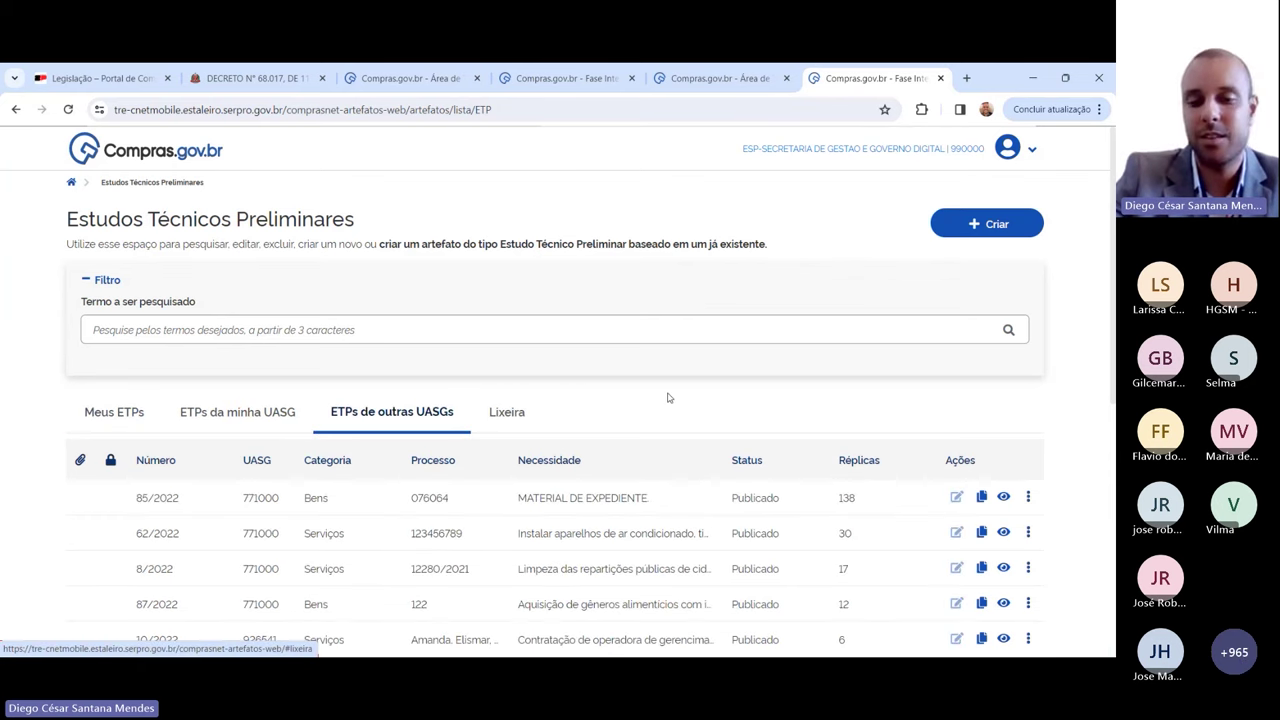
scroll(623, 470, "down", 2)
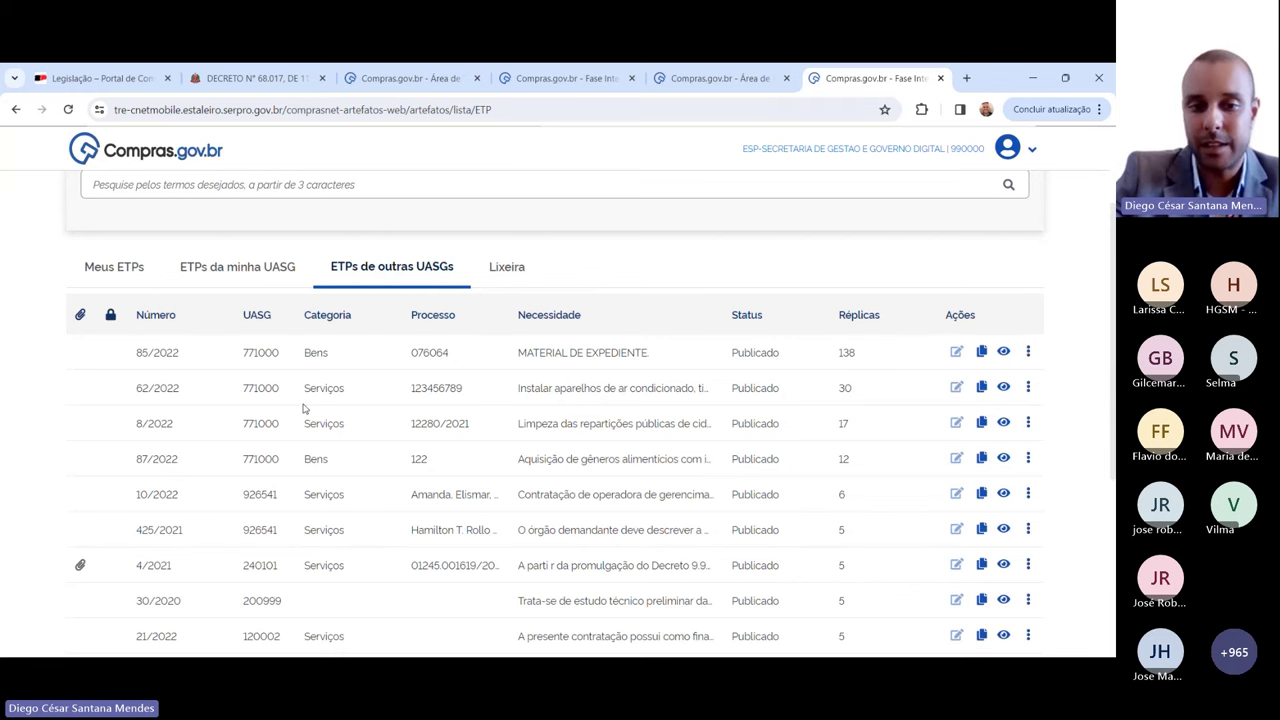
scroll(310, 418, "down", 2)
scroll(310, 418, "up", 2)
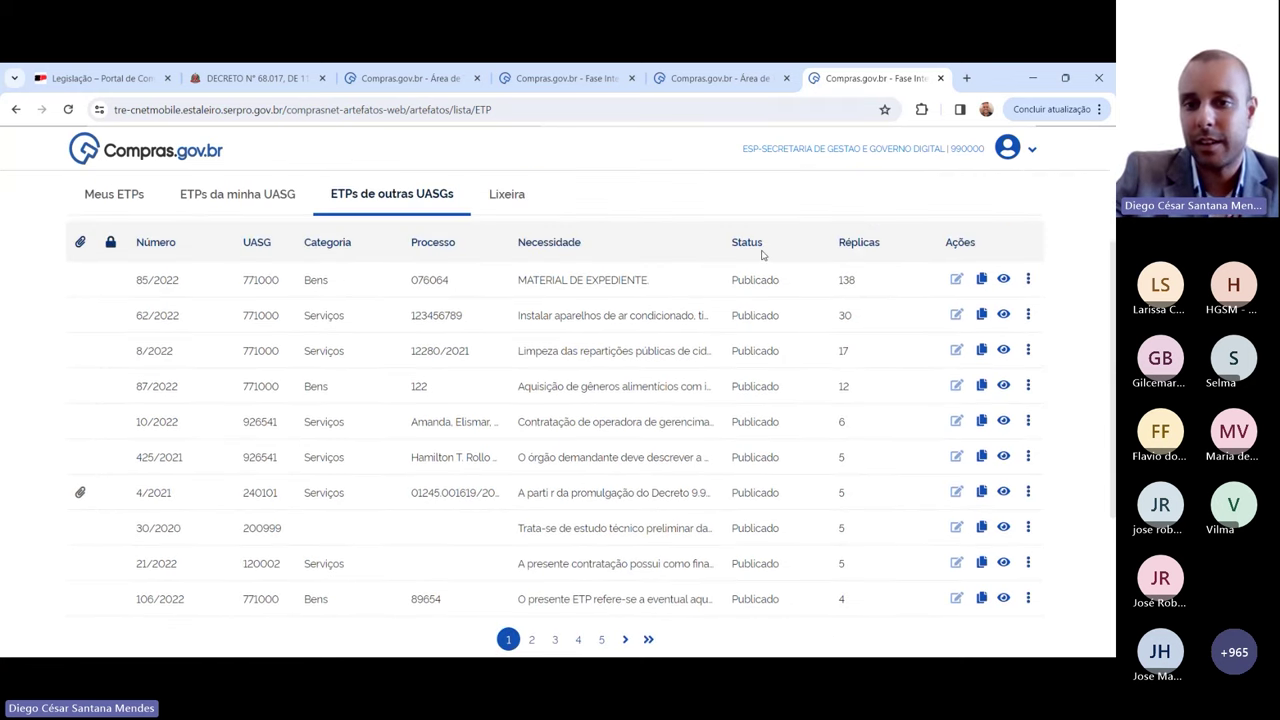
left_click_drag(765, 256, 771, 251)
double_click(734, 357)
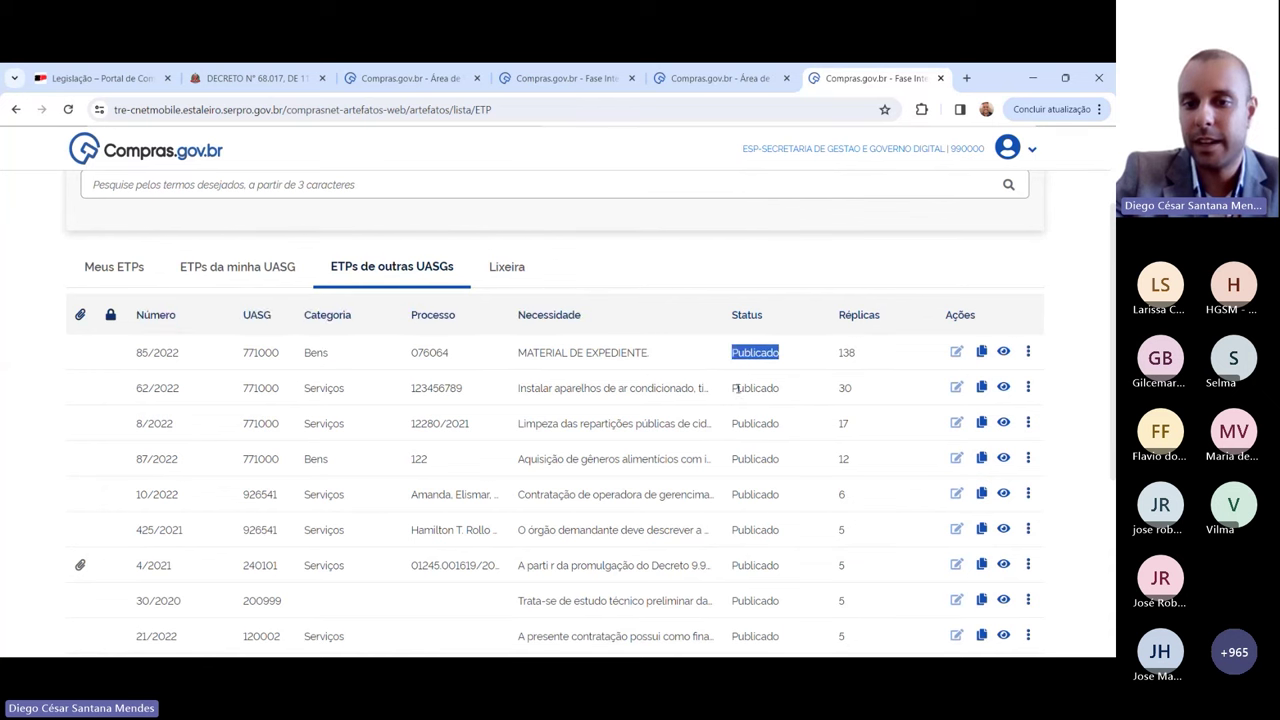
double_click(738, 390)
double_click(748, 423)
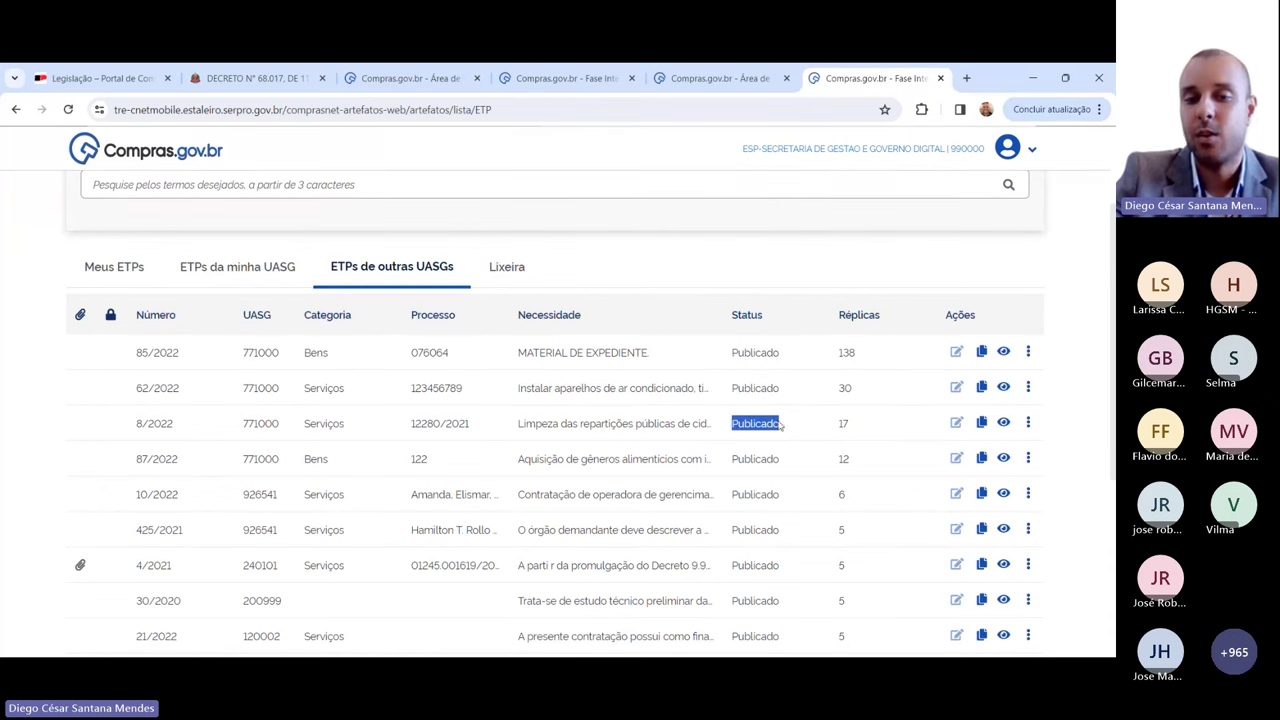
Step: Back in Meus ETPs, check 2/2024 is Assinado and open its details
left_click(113, 266)
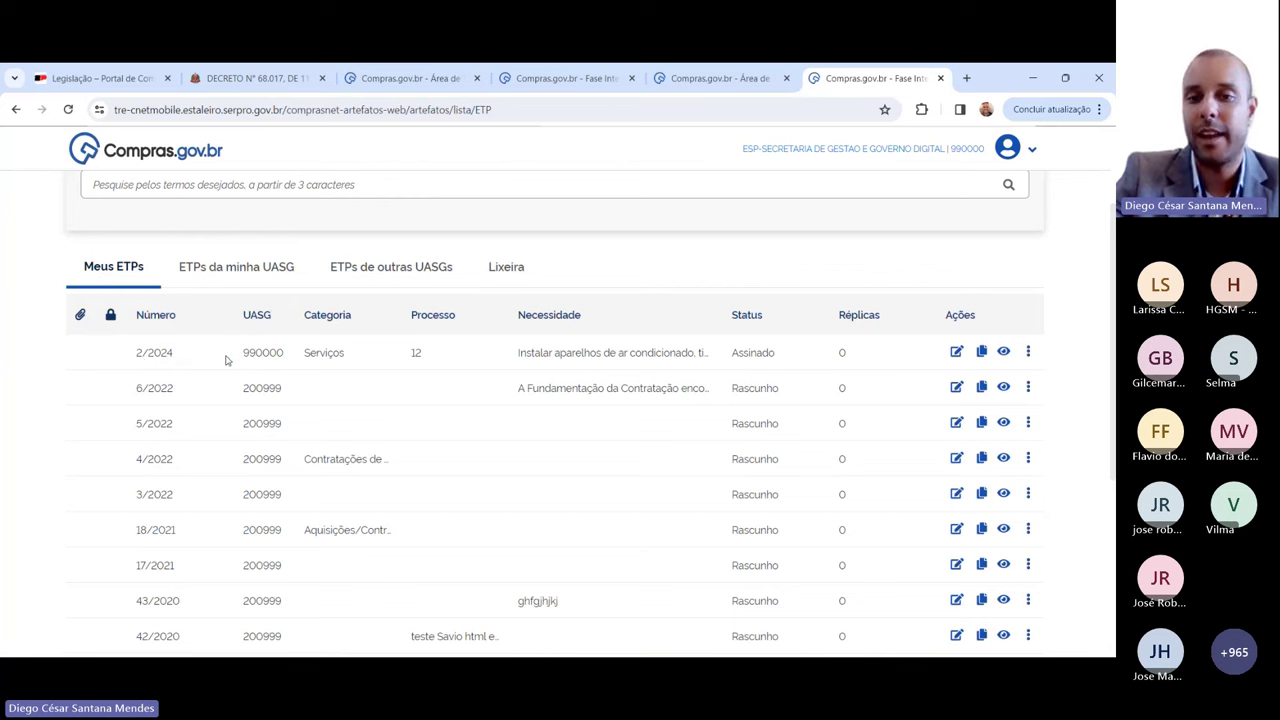
left_click_drag(733, 357, 788, 362)
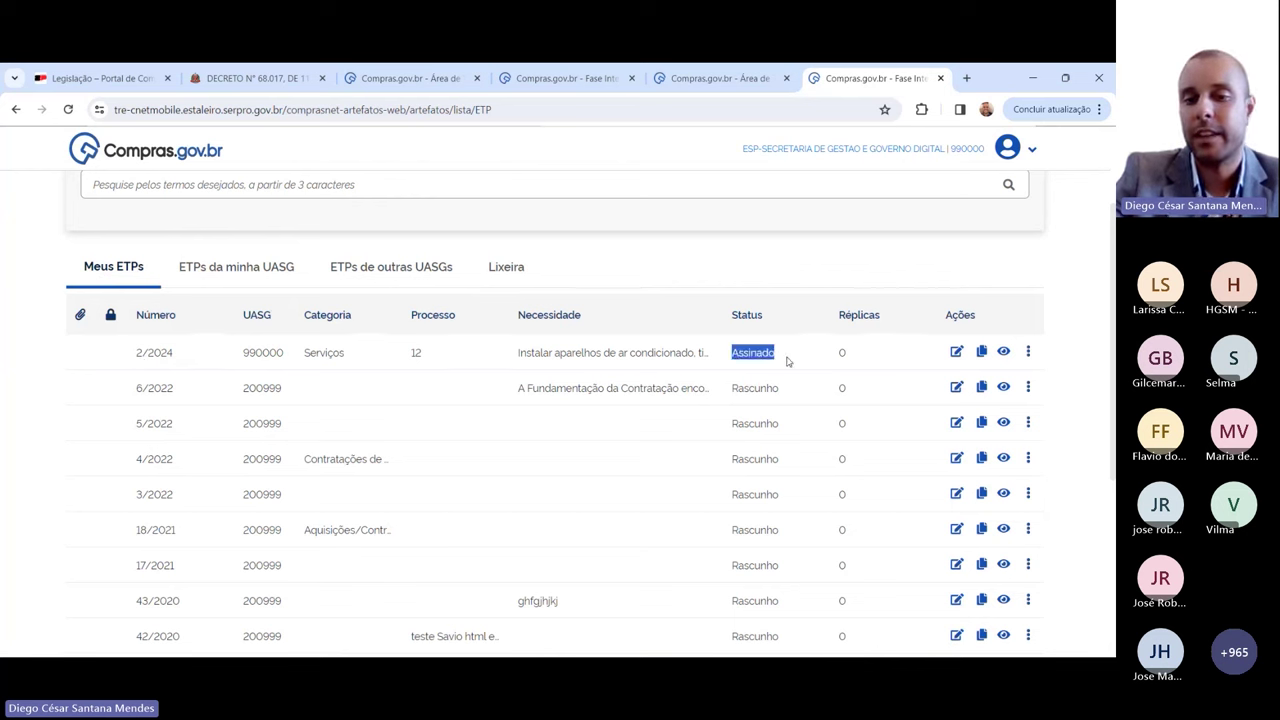
left_click(787, 361)
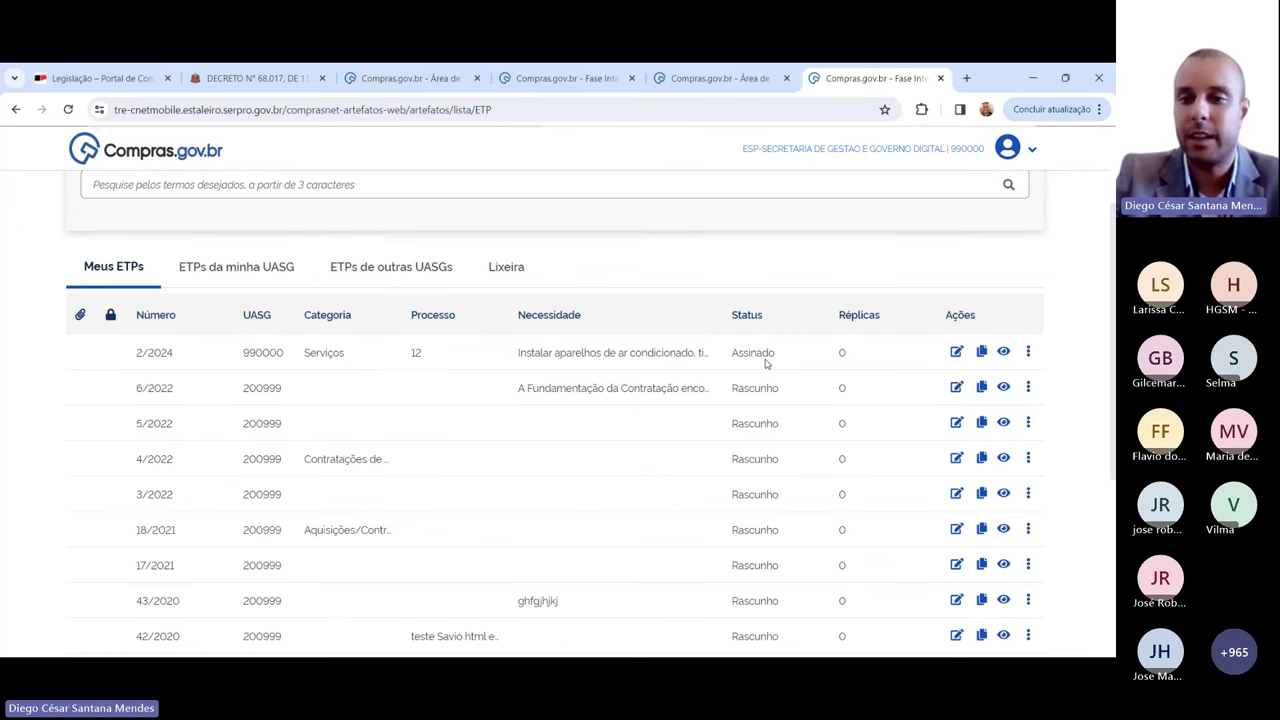
left_click(1003, 355)
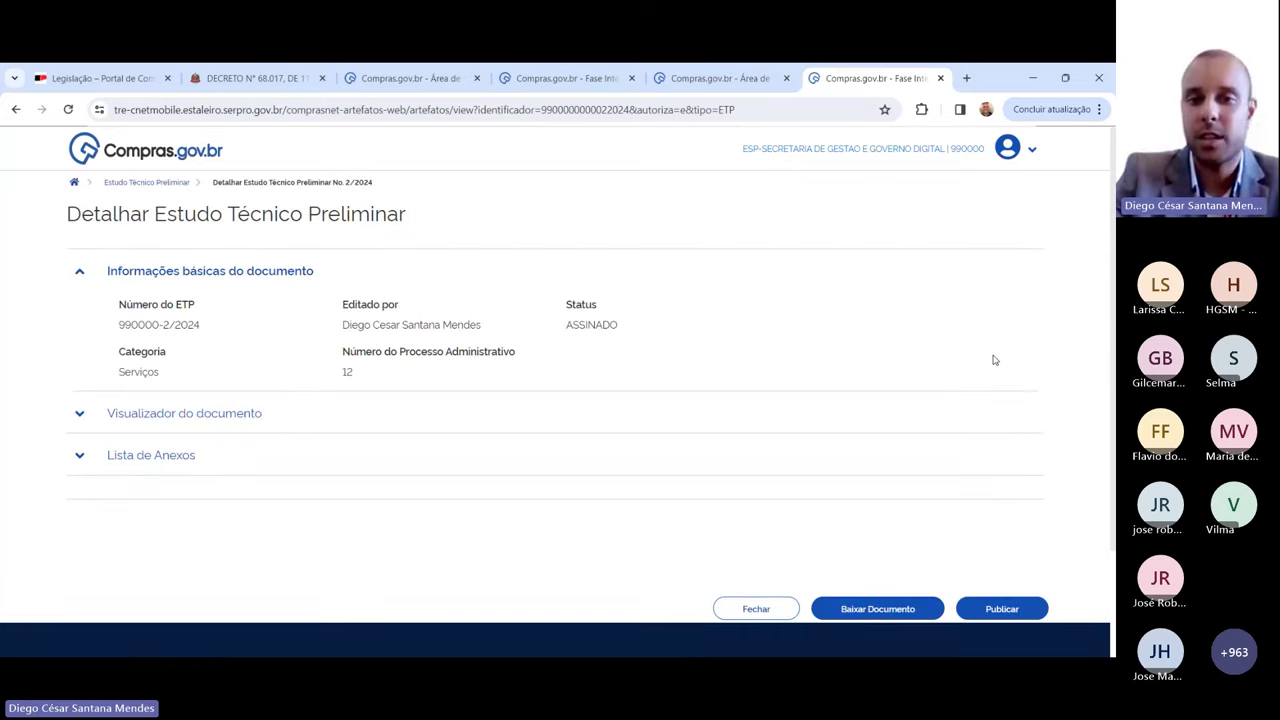
Step: Publish ETP 990000-2/2024, verify the PUBLICADO status, and close the details page
left_click(1015, 613)
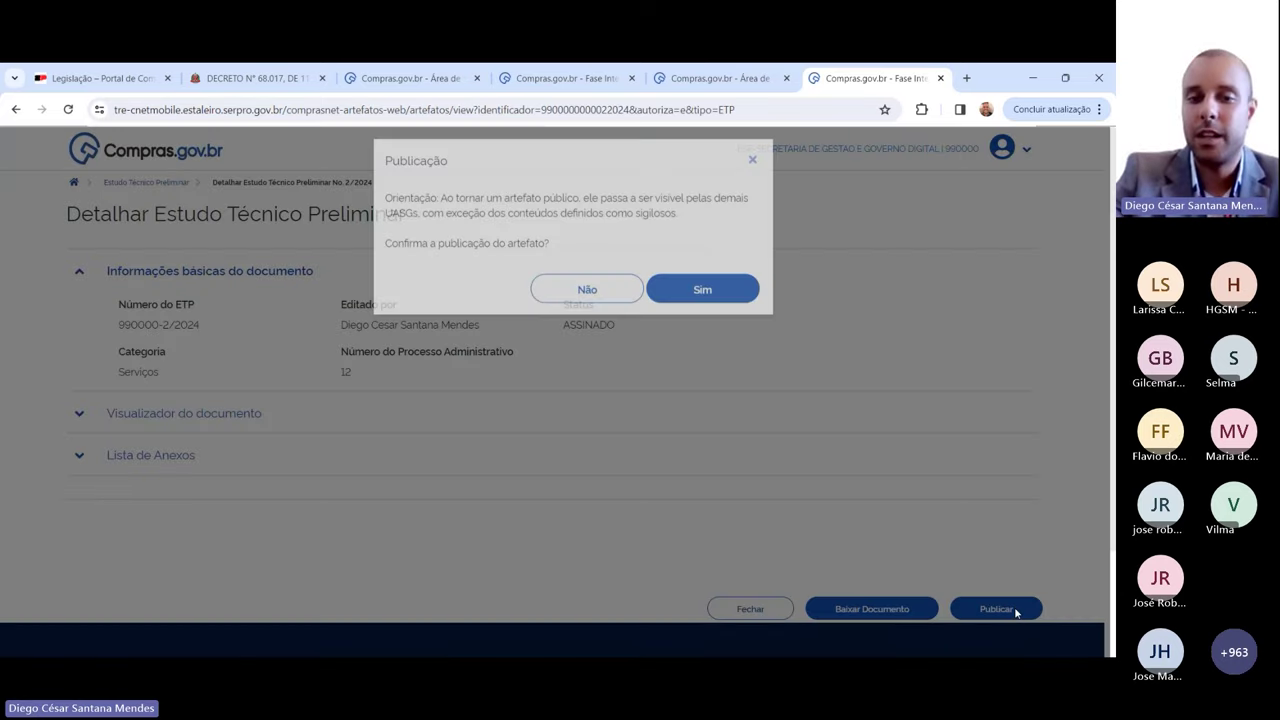
left_click(700, 298)
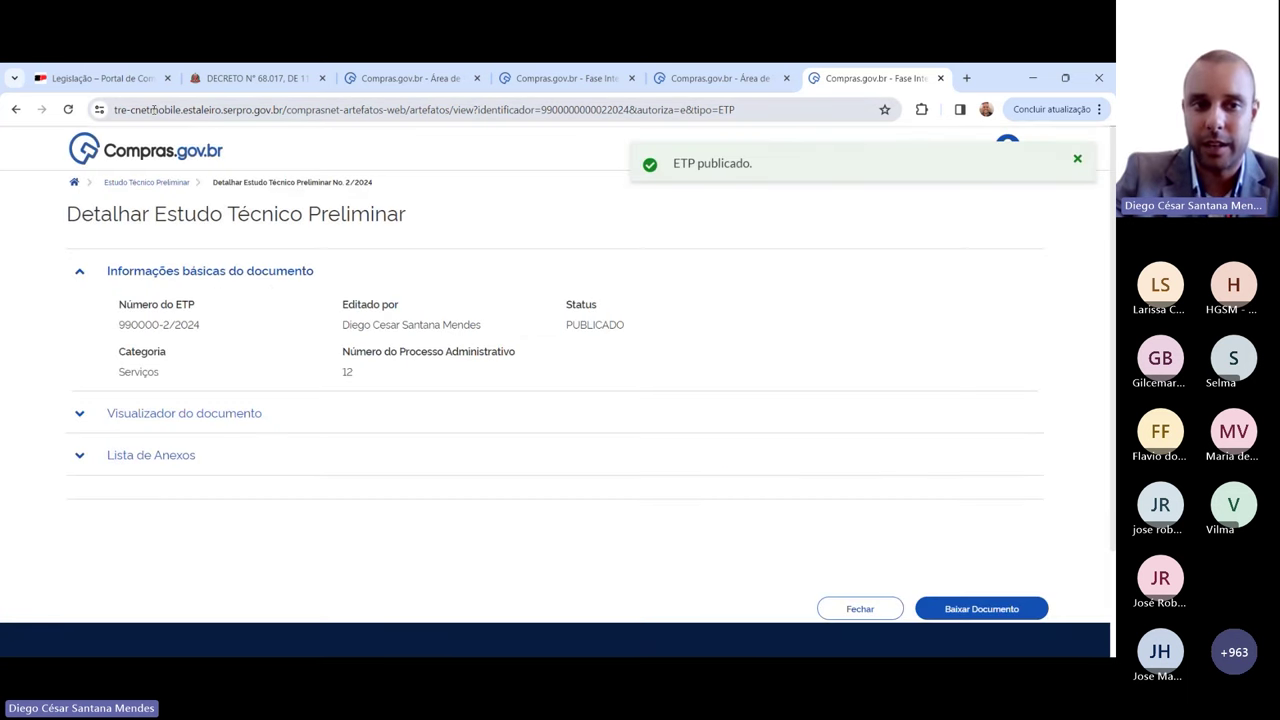
left_click_drag(114, 112, 148, 113)
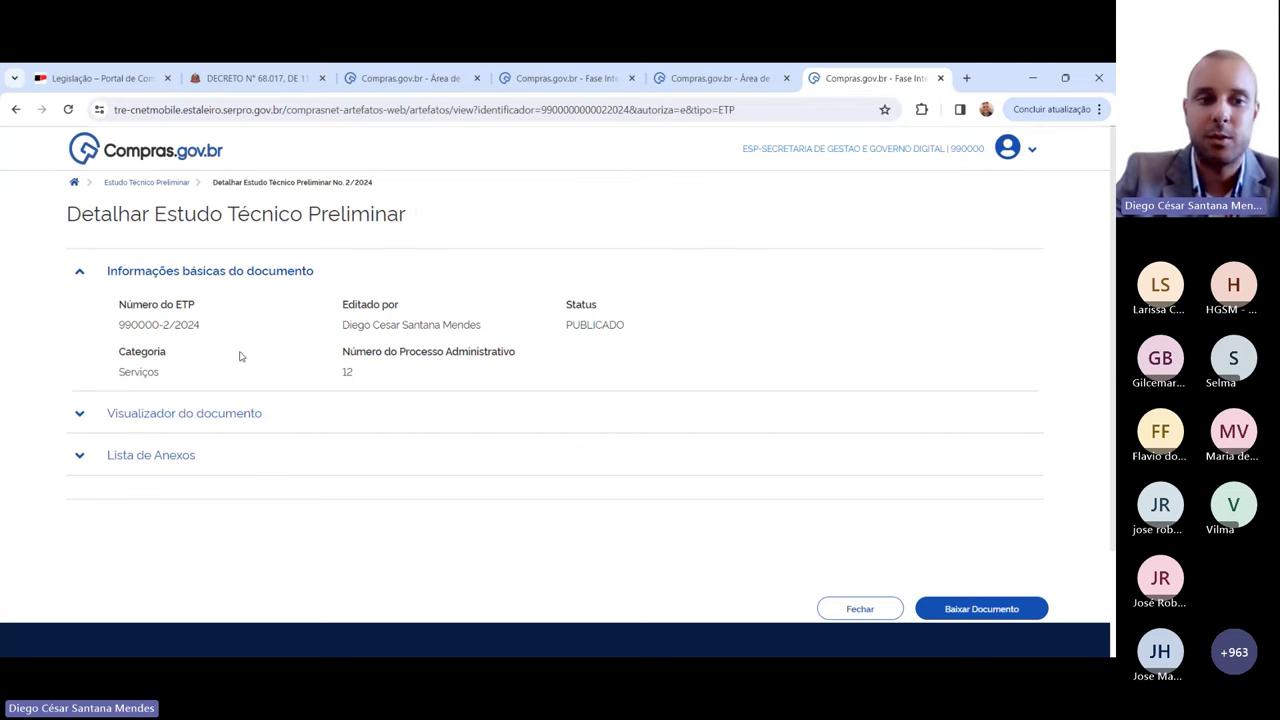
left_click_drag(116, 331, 226, 349)
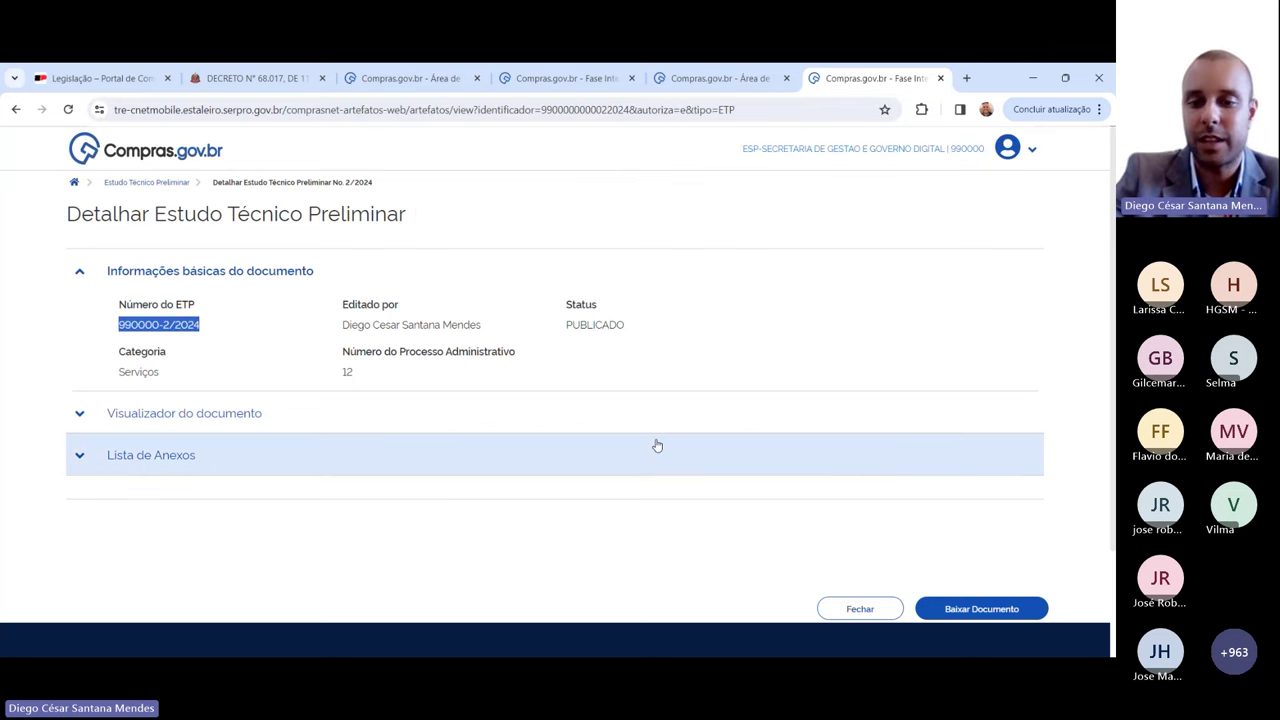
left_click(860, 612)
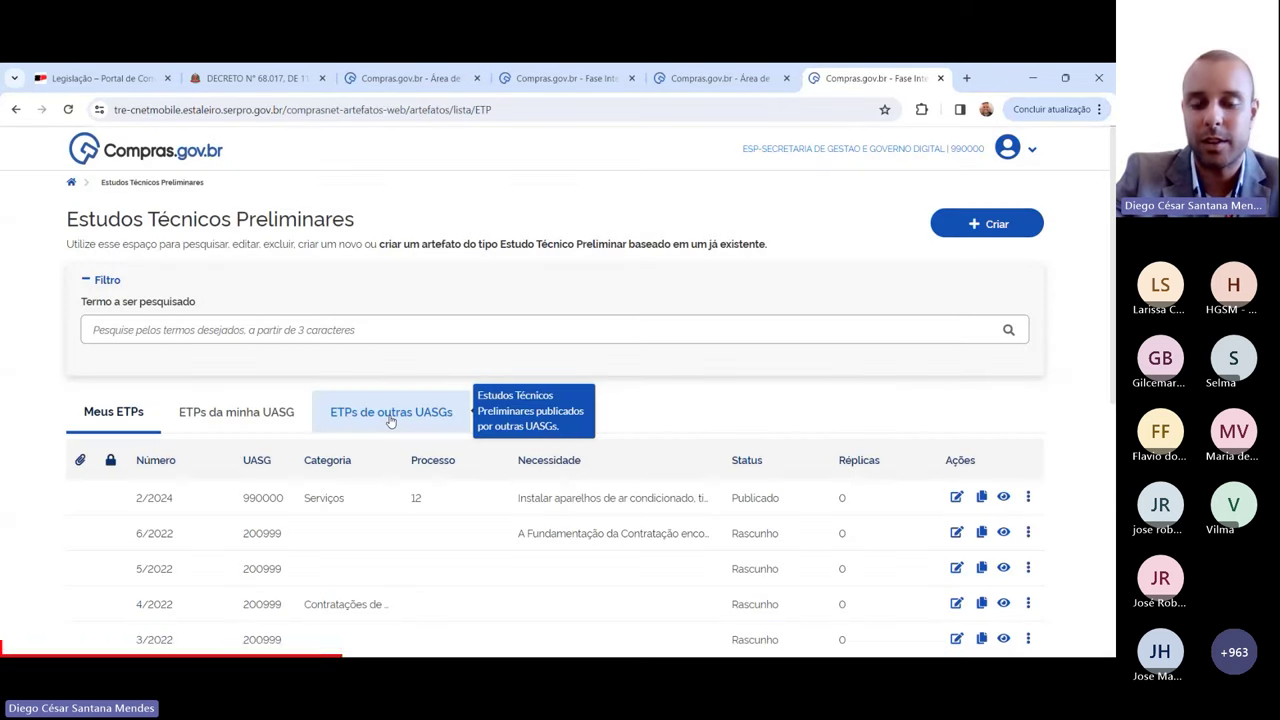
Step: Confirm that ETP 2/2024 now shows Publicado in the Meus ETPs list
left_click(391, 413)
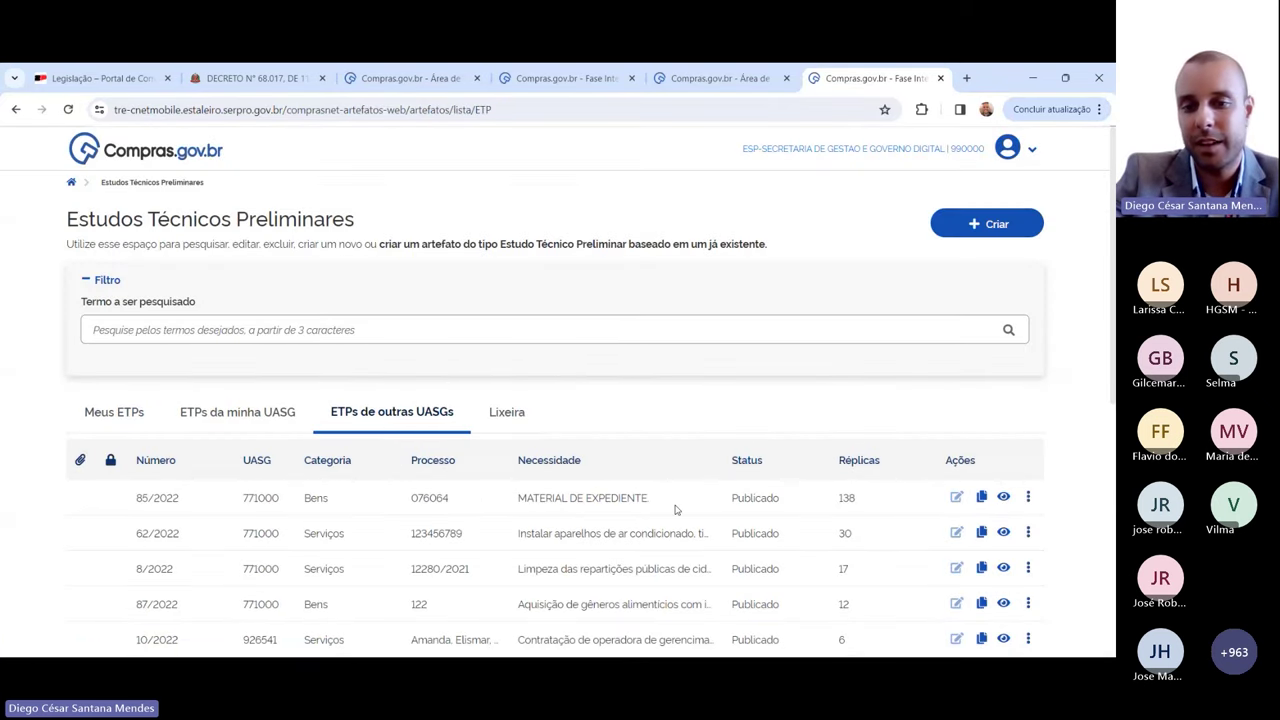
scroll(920, 443, "down", 3)
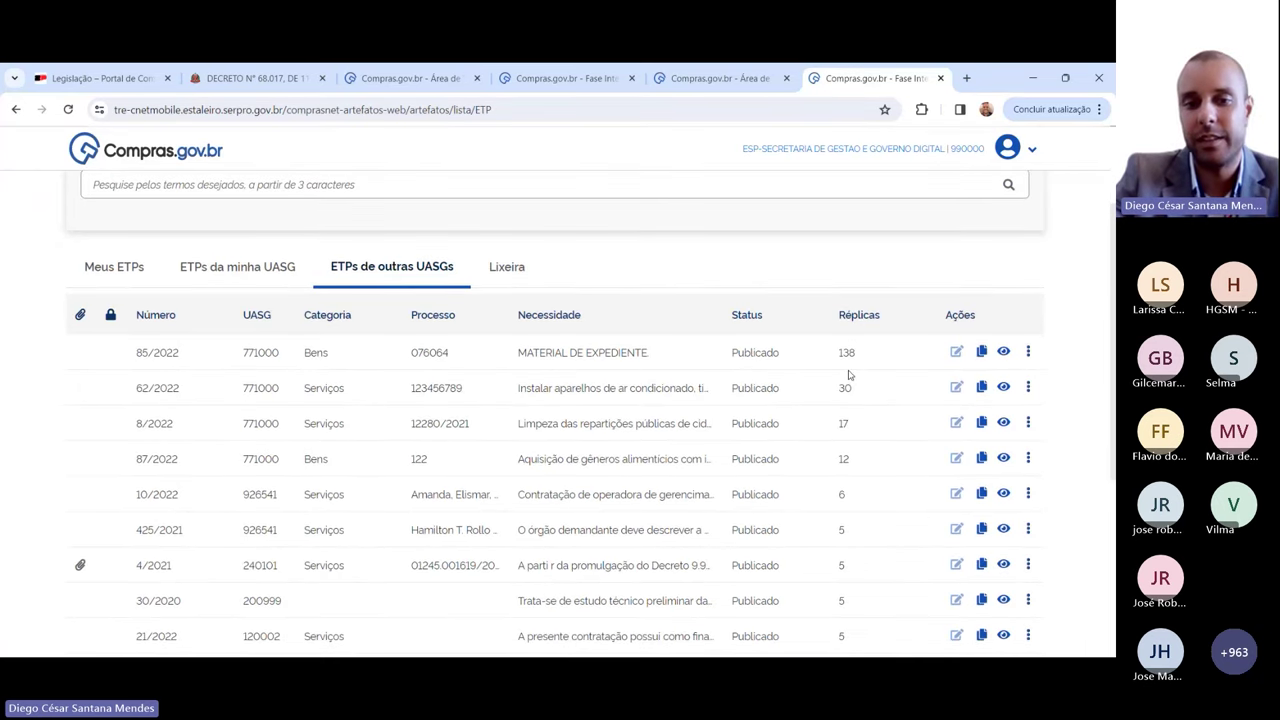
left_click(118, 288)
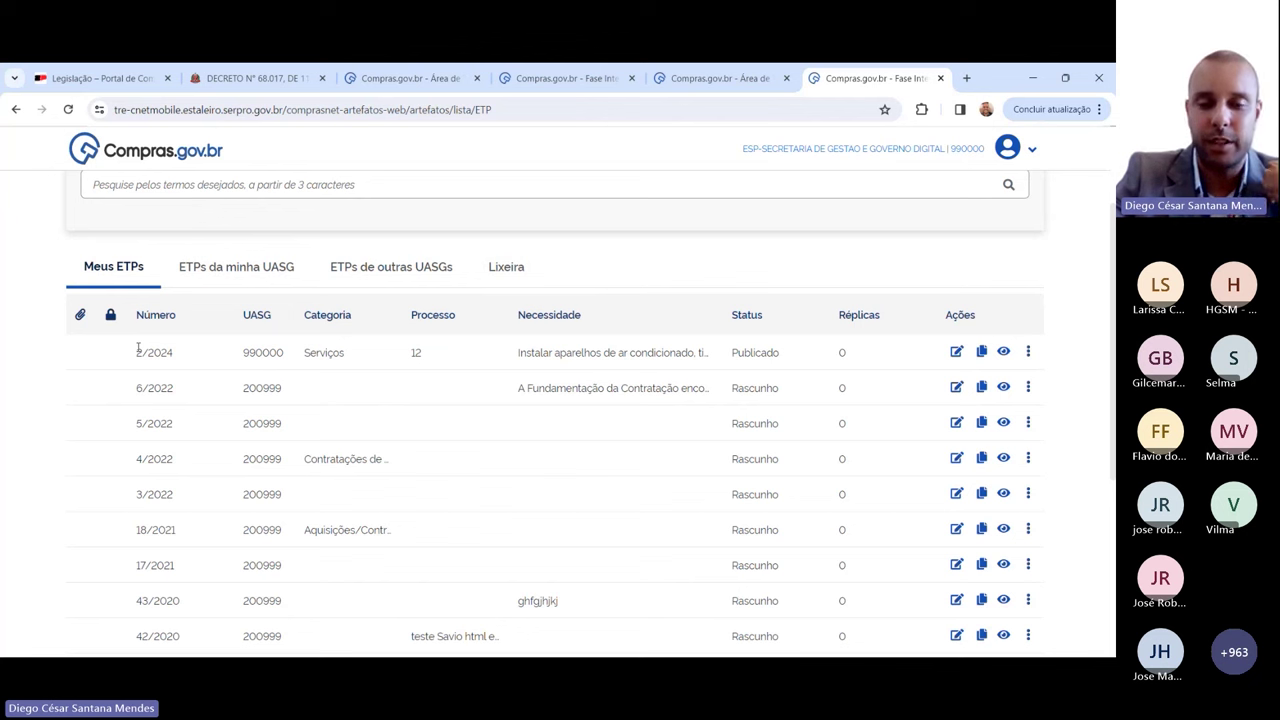
double_click(733, 352)
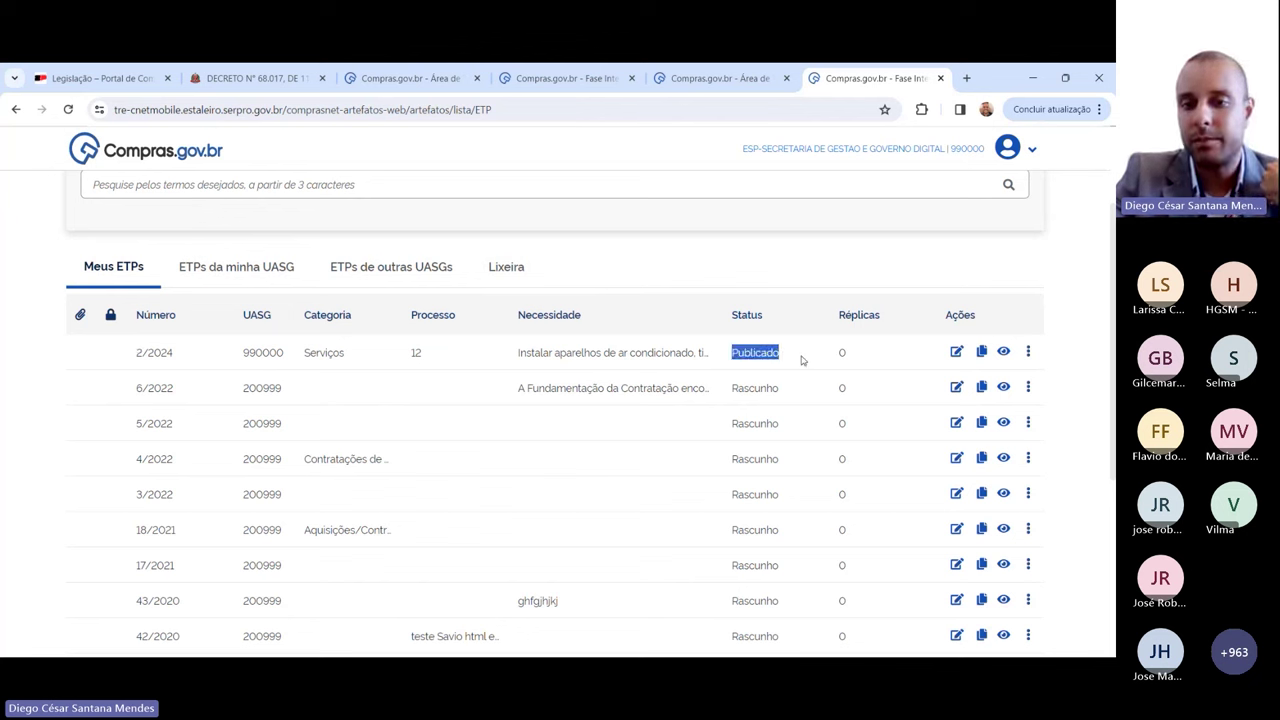
left_click(801, 360)
left_click_drag(801, 360, 131, 366)
left_click(127, 365)
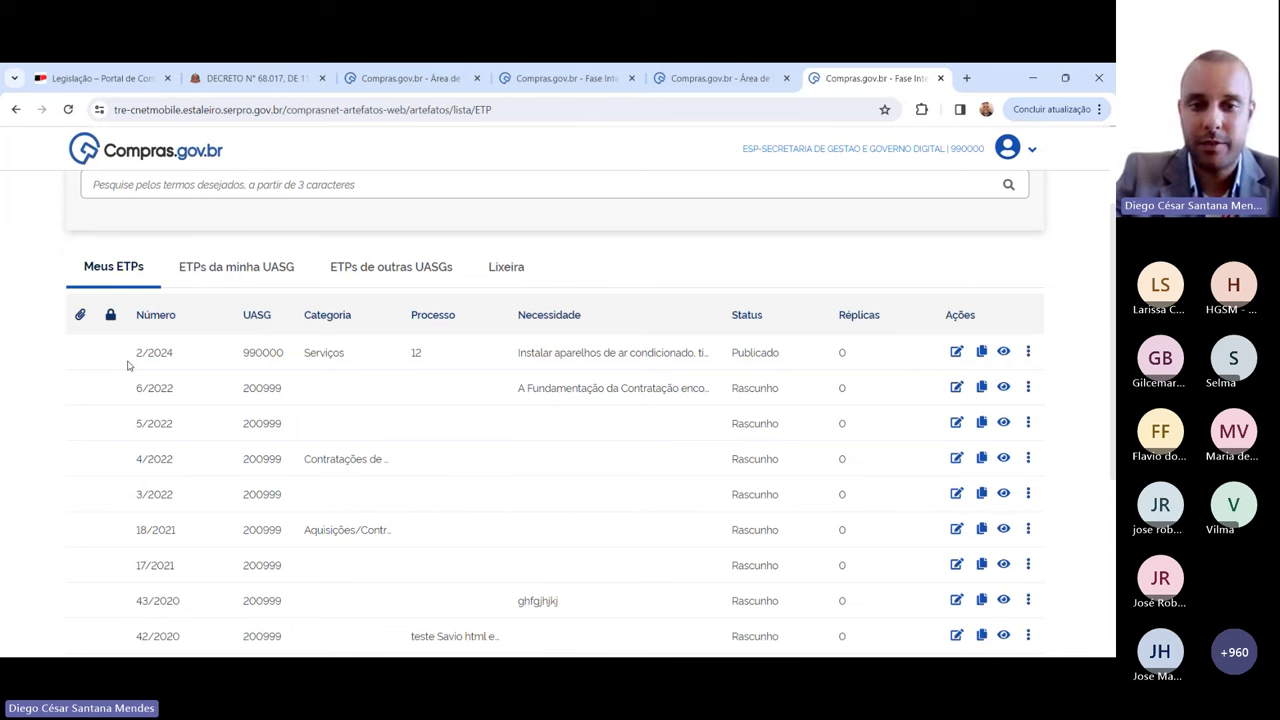
Step: Browse the ETPs published by other UASGs, led by 85/2022 with 138 réplicas
scroll(127, 365, "up", 3)
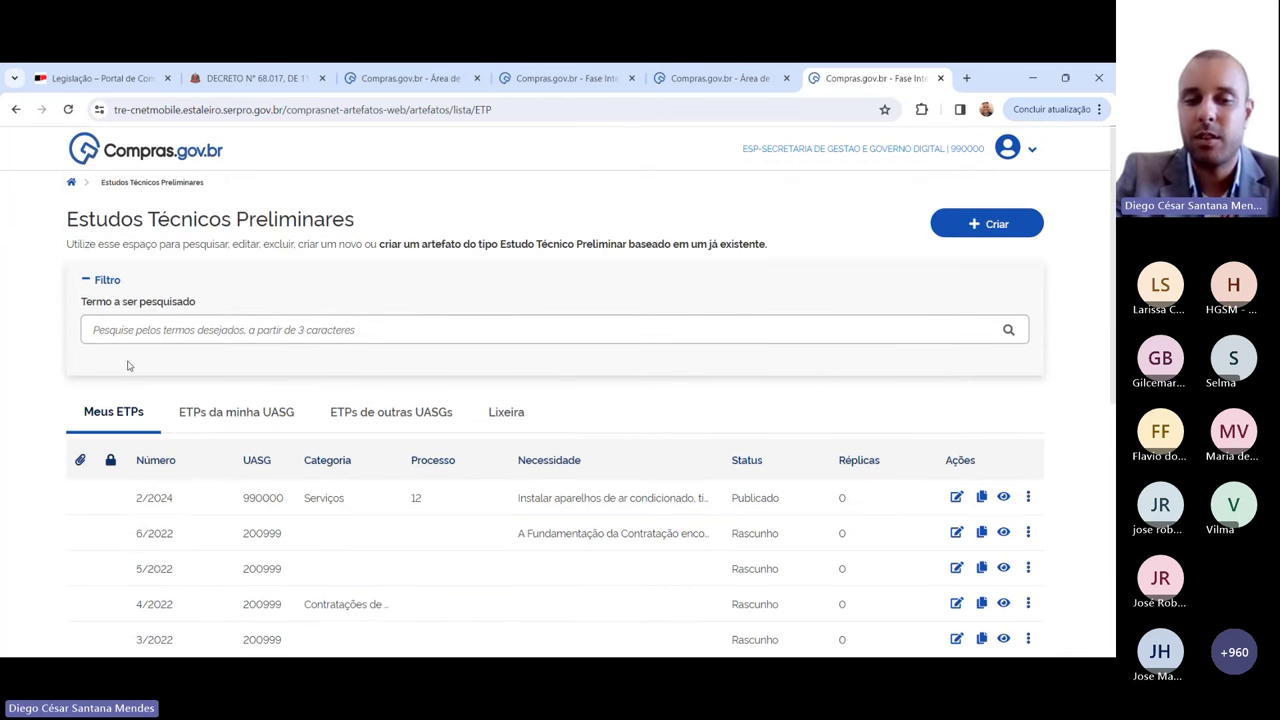
left_click(403, 417)
scroll(700, 435, "down", 1)
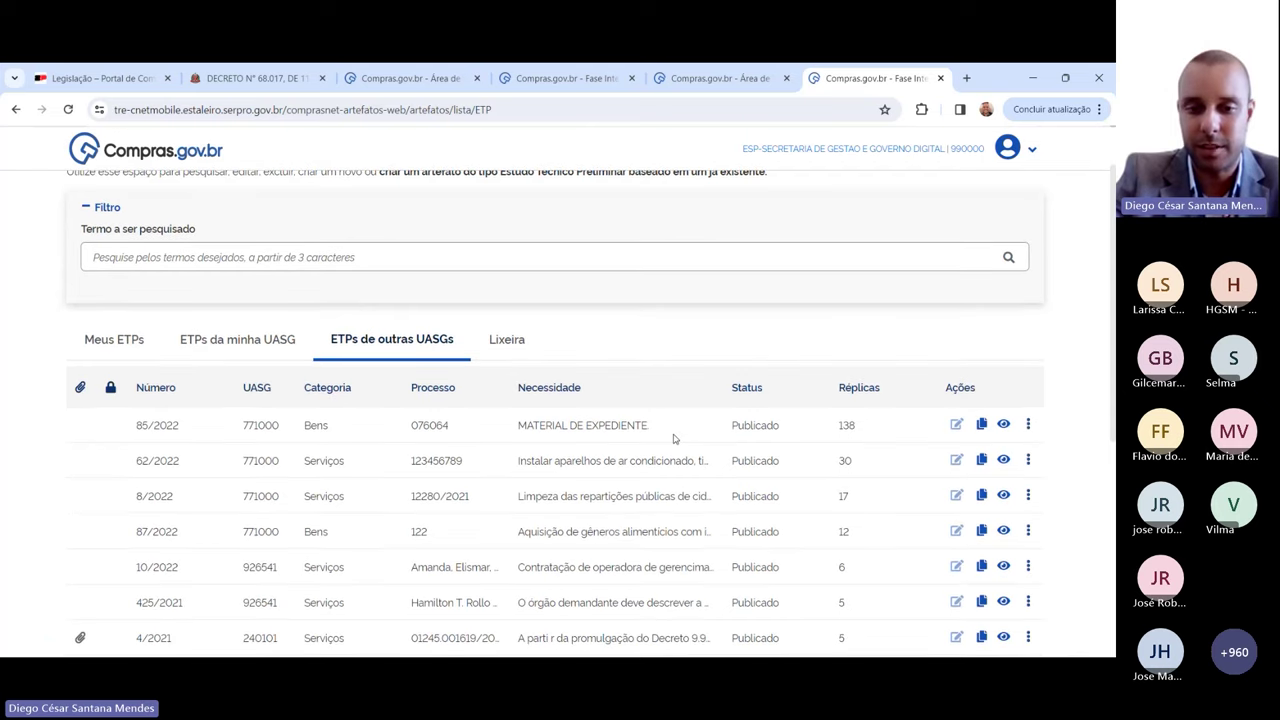
scroll(673, 438, "down", 3)
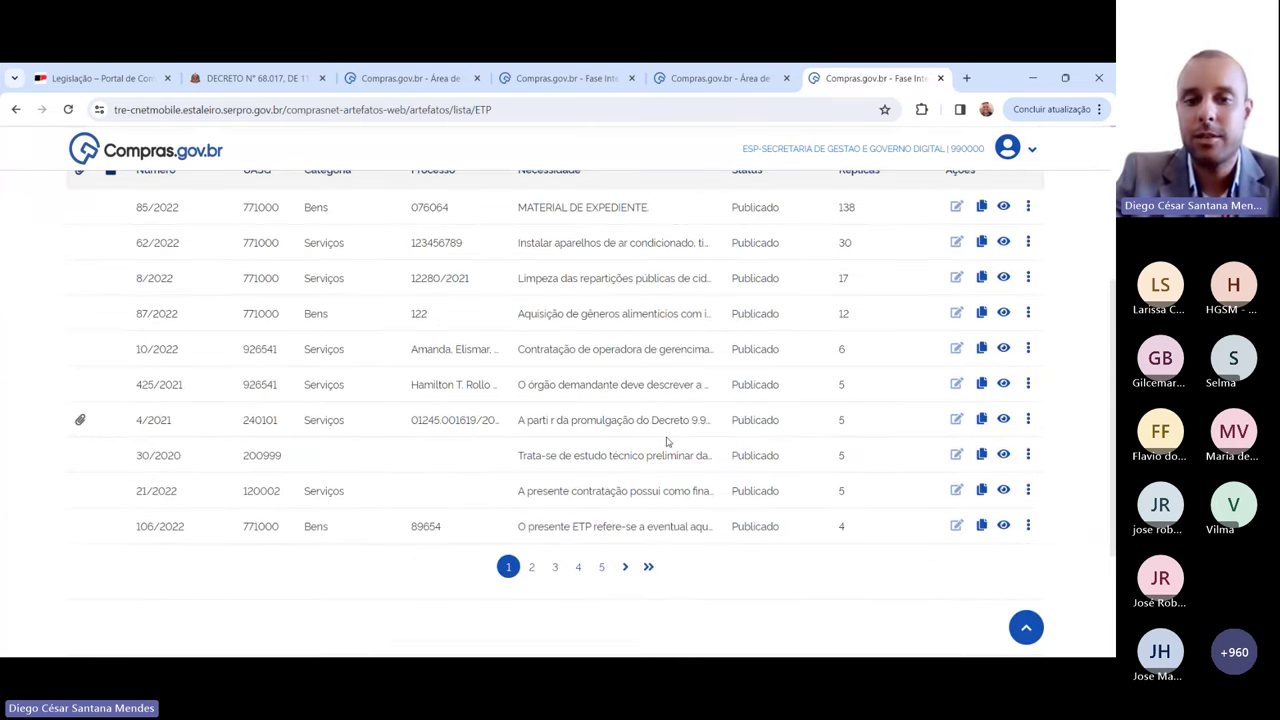
scroll(667, 441, "up", 1)
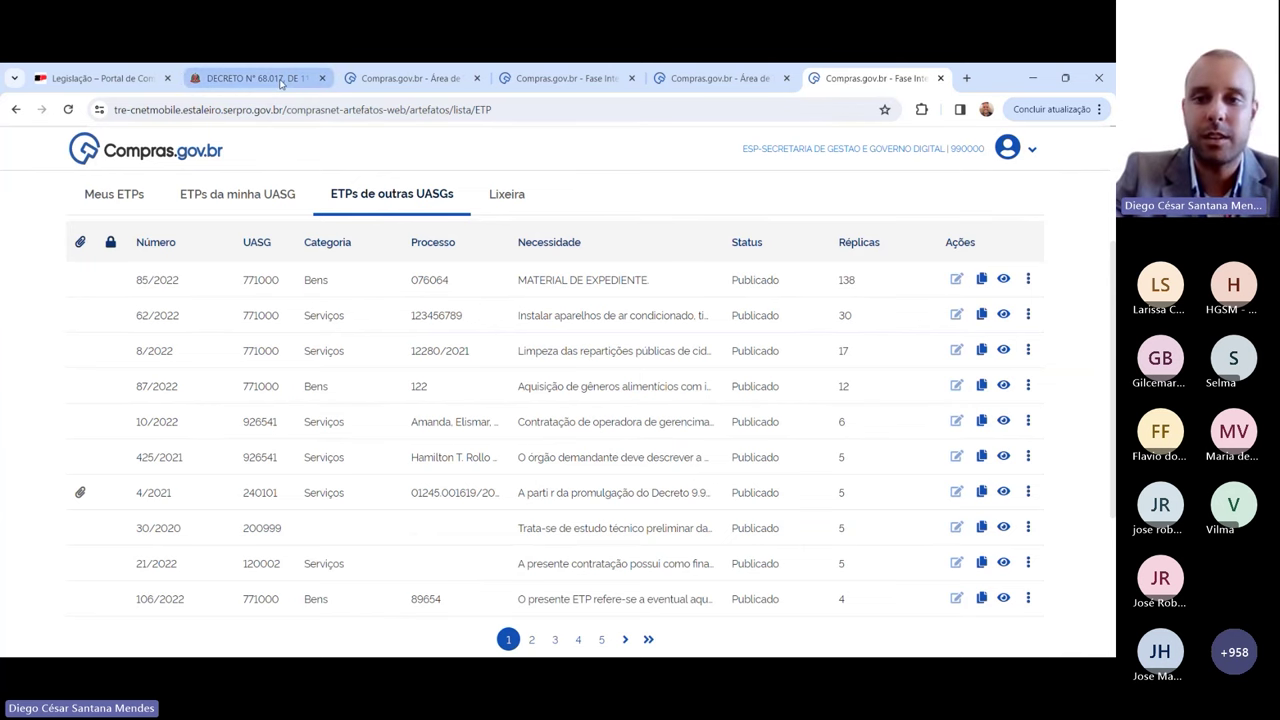
Step: Switch to the Decree 68.017 page and scroll down to Article 5º
left_click(281, 84)
key("Escape")
scroll(843, 160, "down", 1)
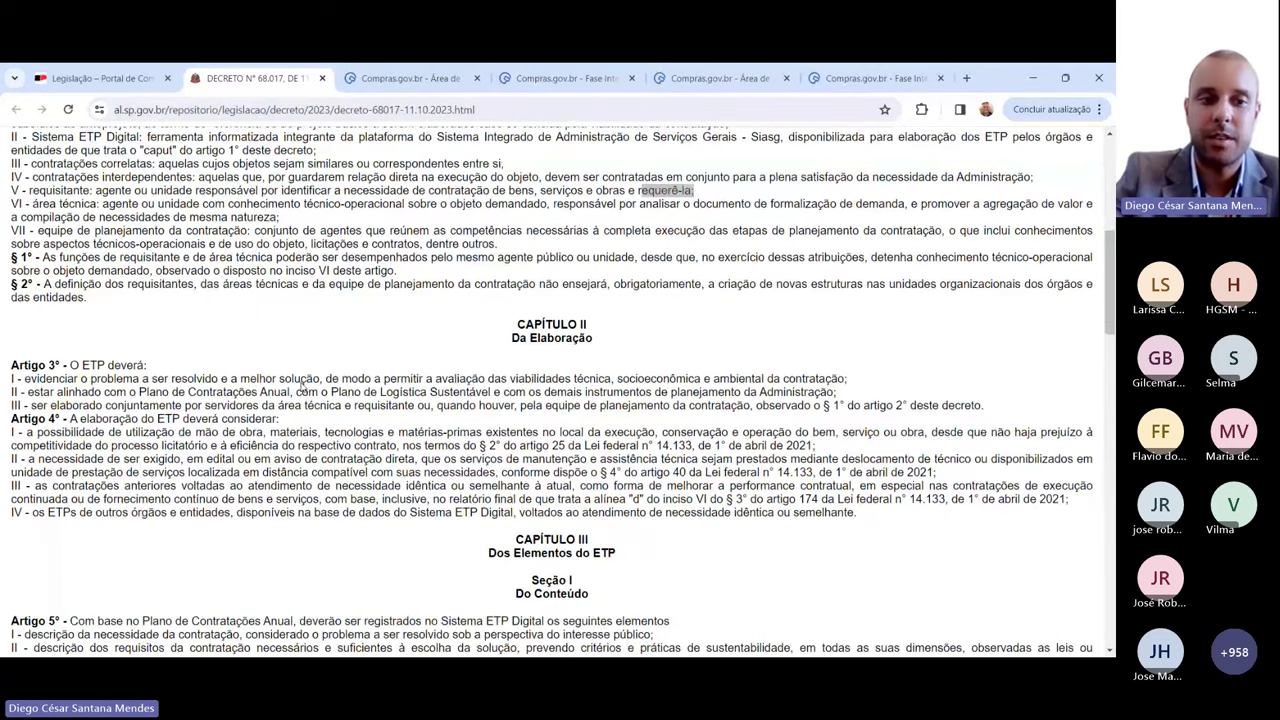
scroll(301, 385, "down", 4)
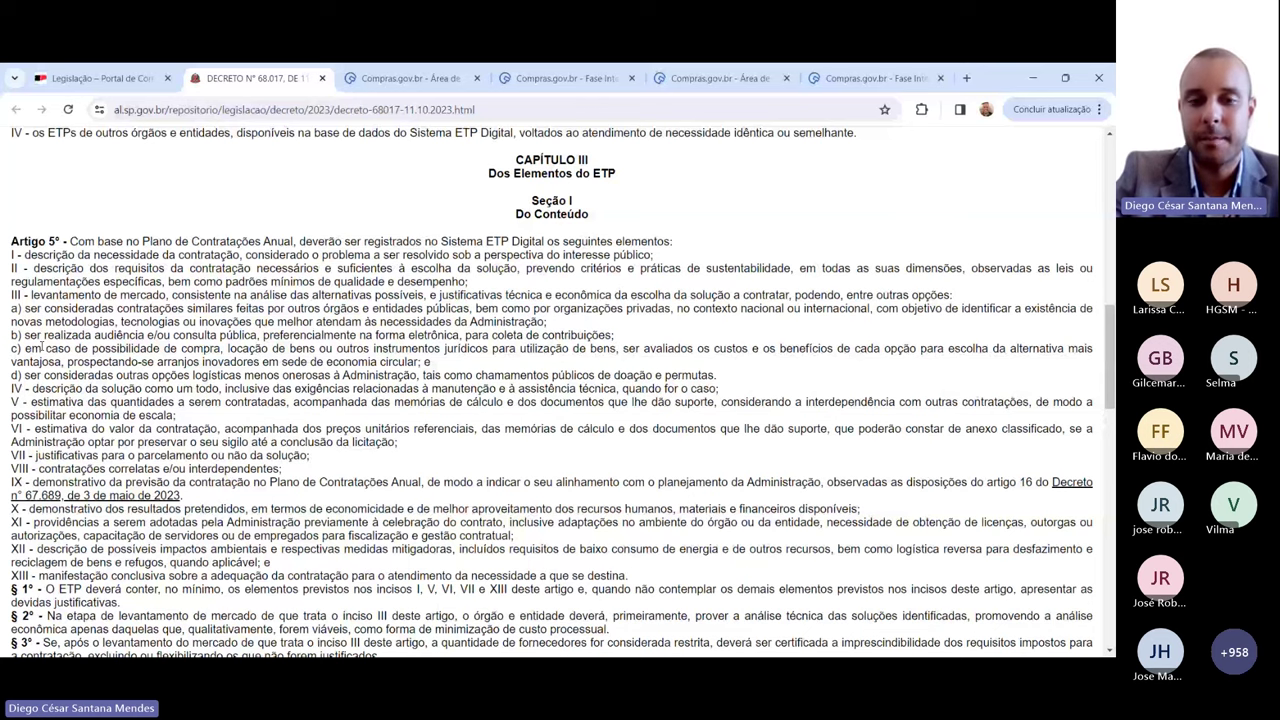
scroll(56, 332, "down", 1)
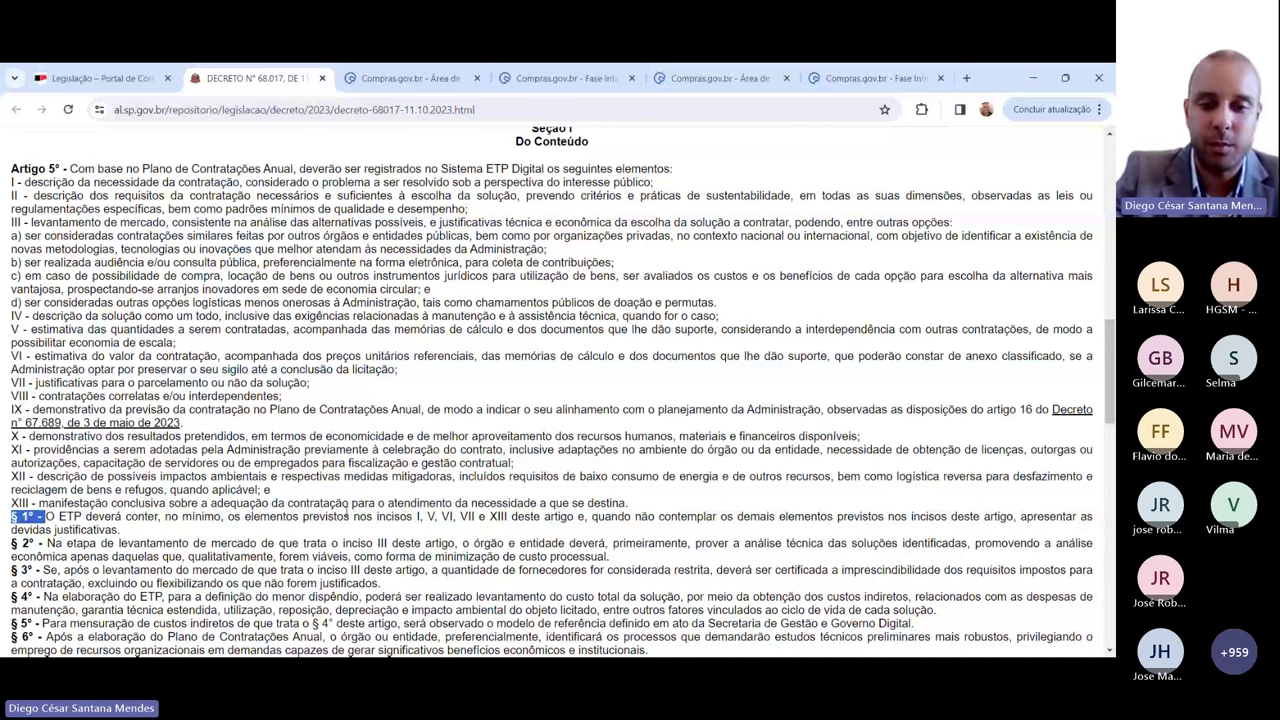
Step: Highlight Art. 5º § 1º on justifying uncovered items, then return to Compras.gov.br
left_click_drag(342, 517, 368, 517)
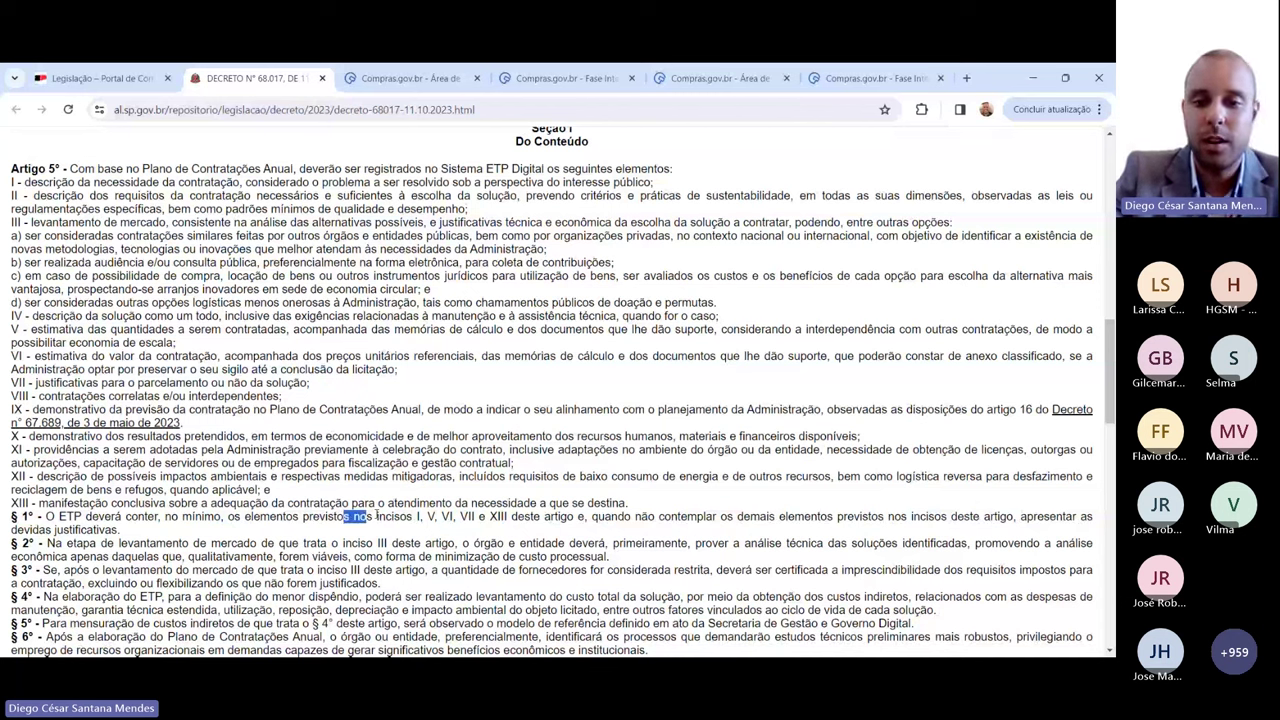
left_click_drag(624, 517, 835, 517)
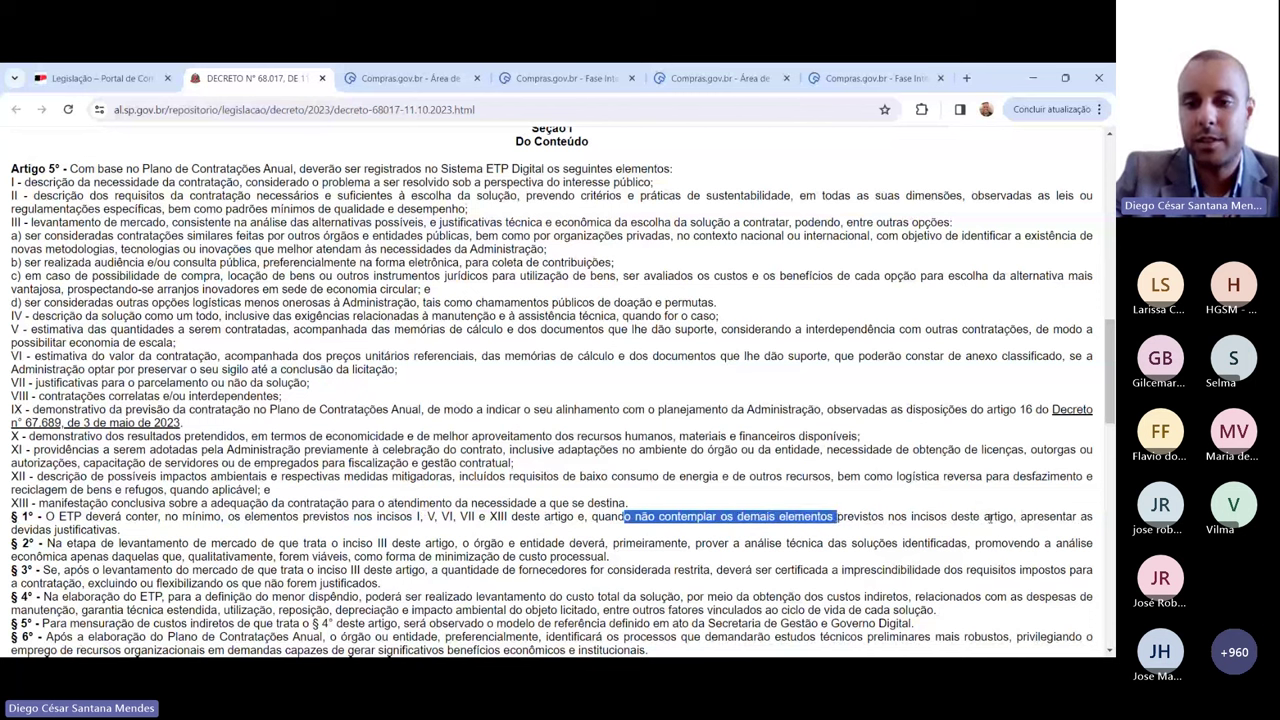
left_click_drag(1022, 517, 200, 532)
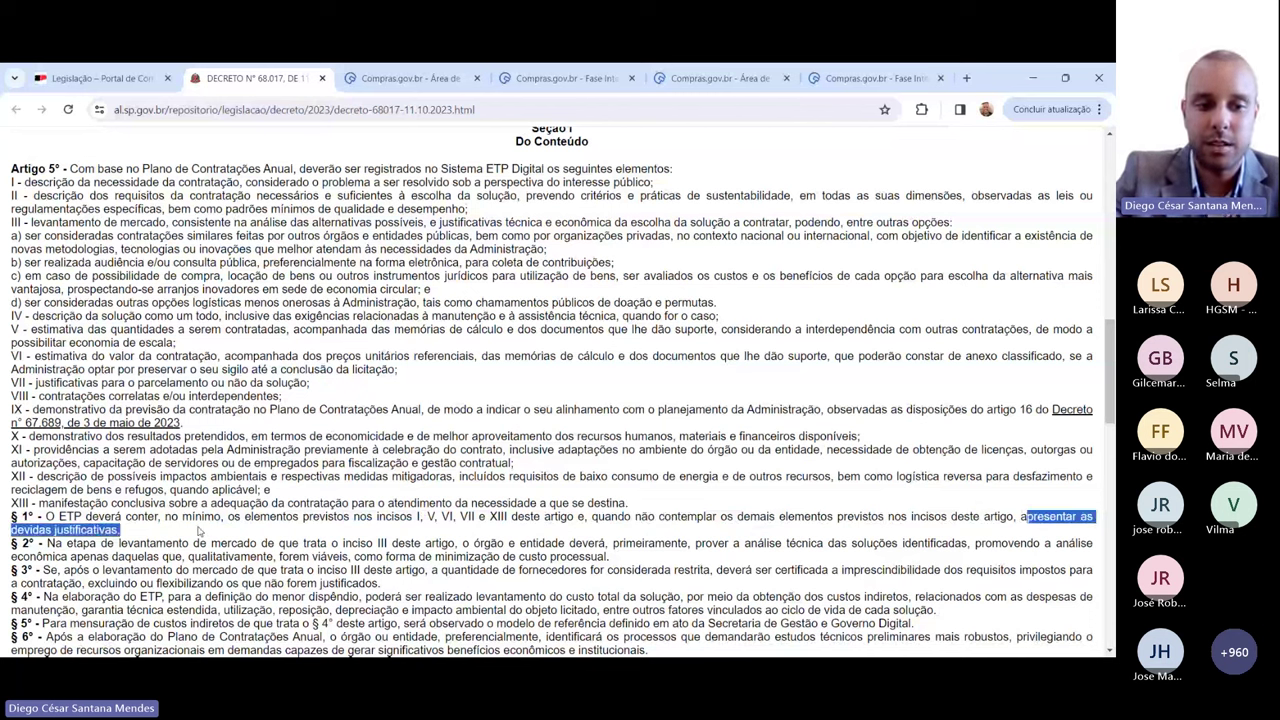
left_click(212, 518)
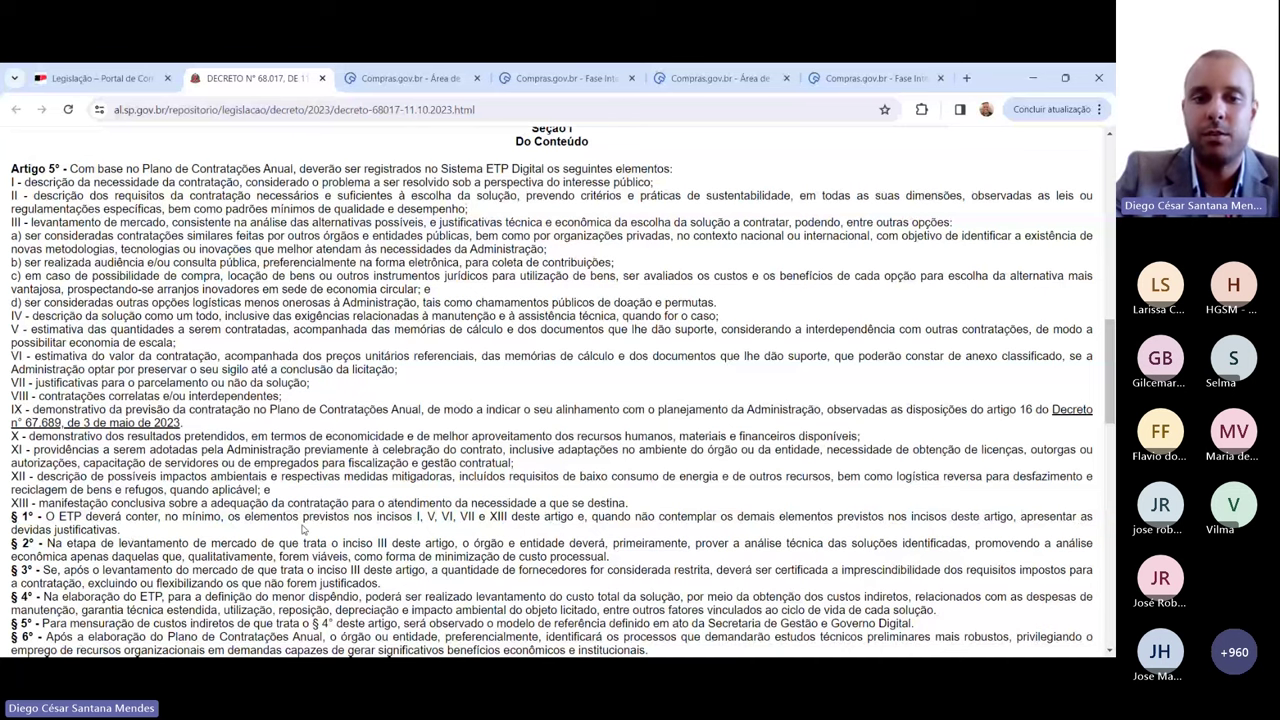
key("ctrl+6")
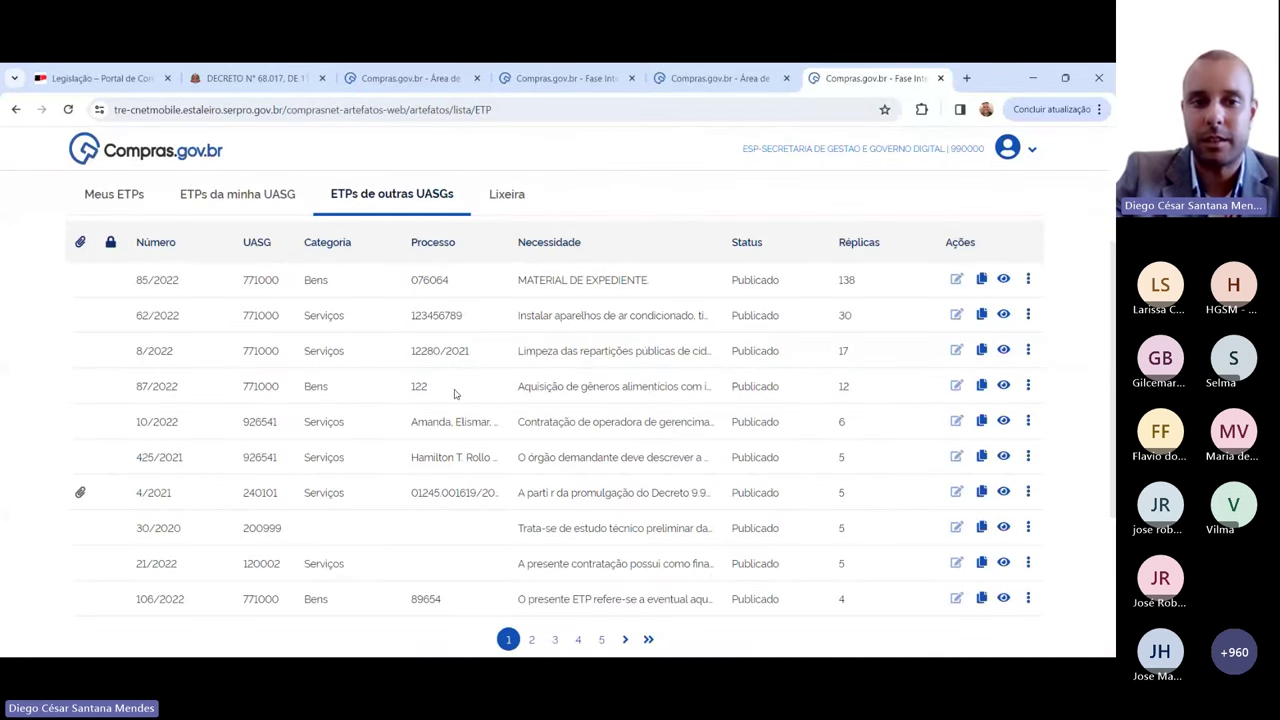
Step: Open draft ETP 6/2022 from Meus ETPs for editing
scroll(454, 393, "up", 1)
left_click(96, 270)
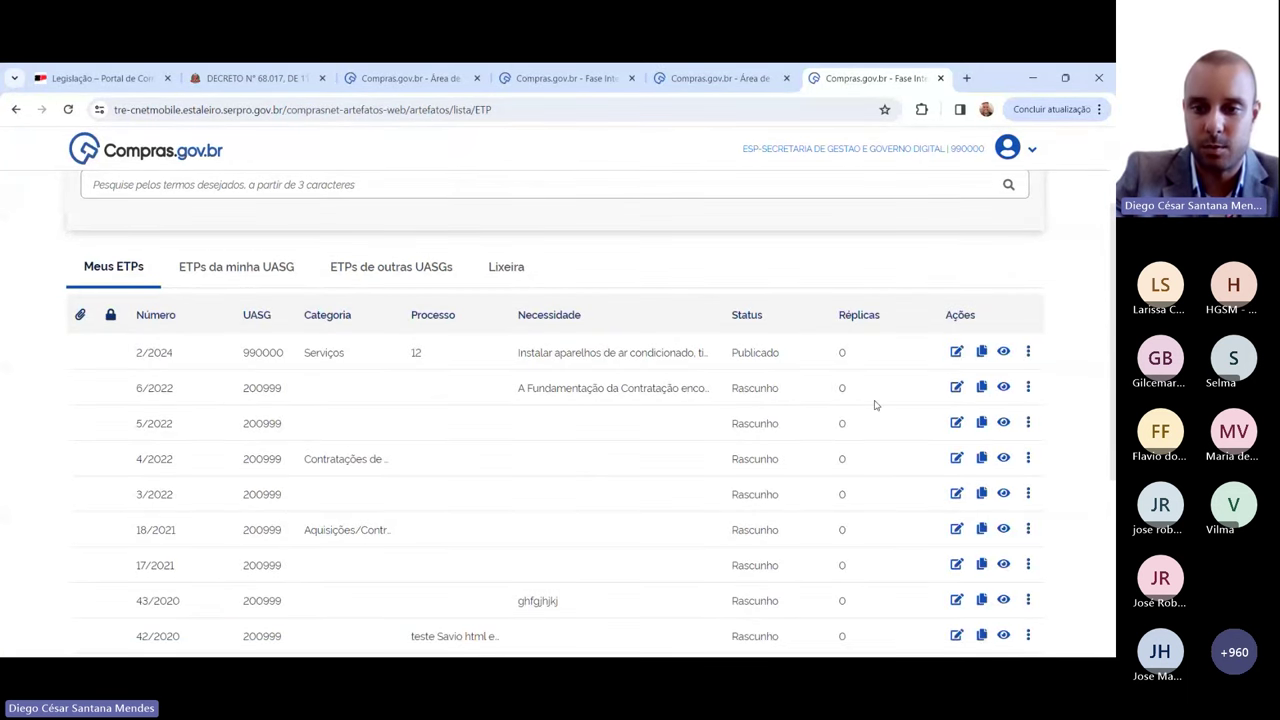
left_click(956, 387)
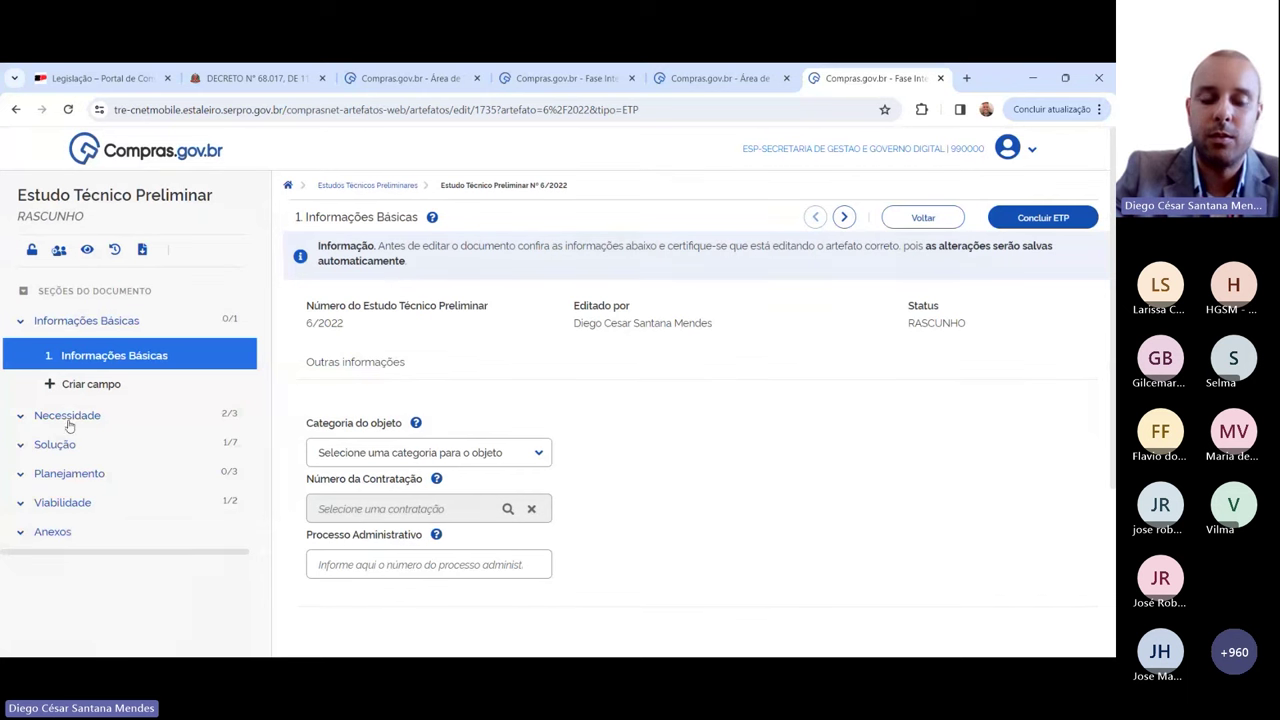
Step: Open section 4, Descrição dos Requisitos da Contratação, and read its help note on unfilled-field justification
left_click(68, 418)
scroll(101, 499, "down", 1)
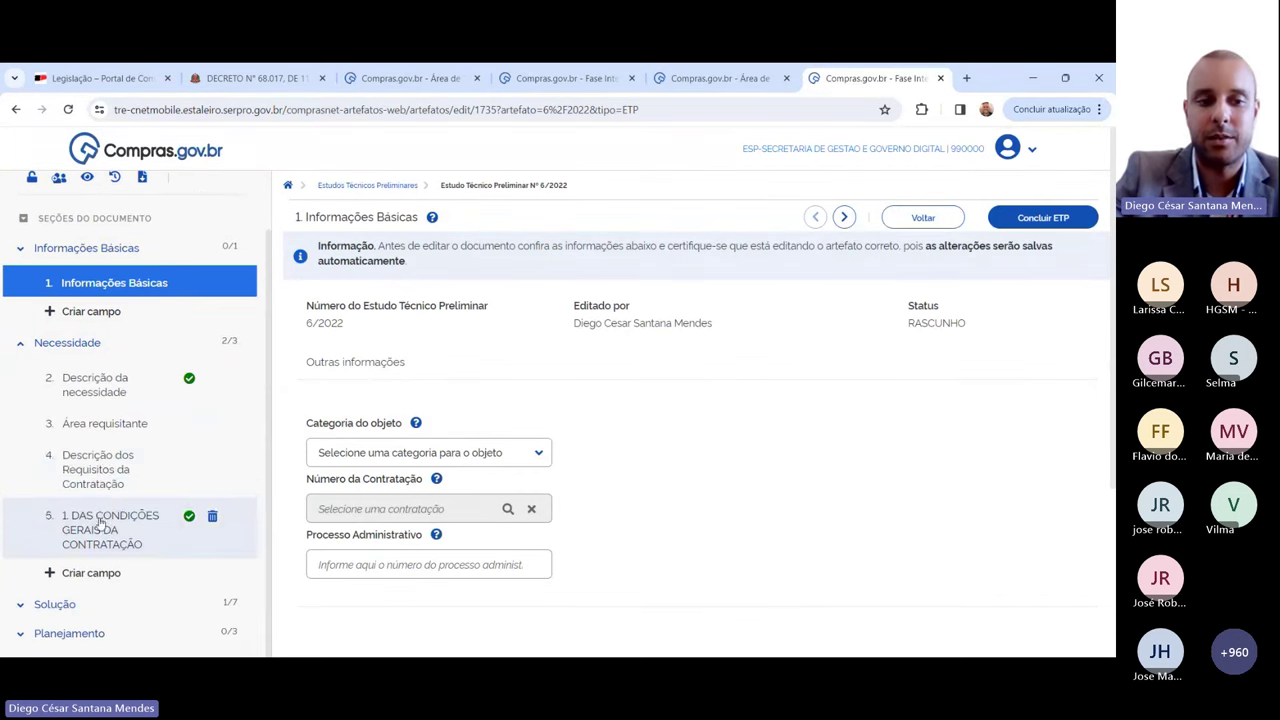
left_click(120, 465)
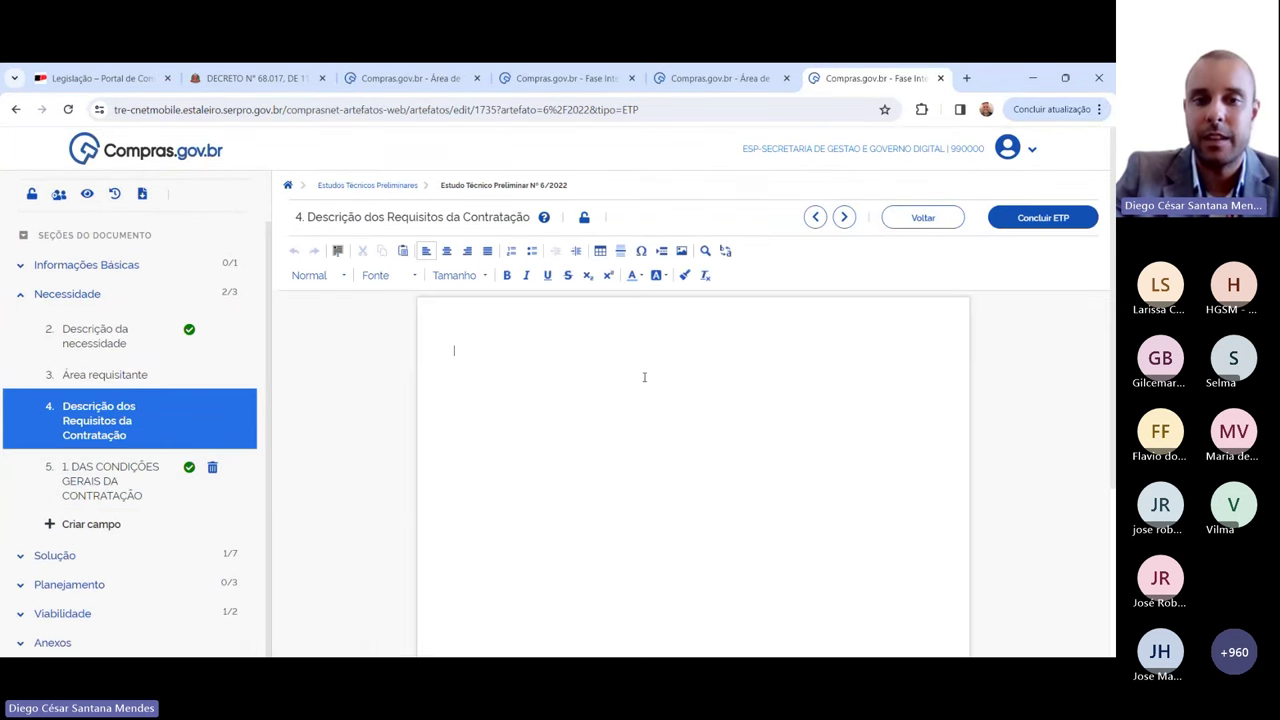
left_click(544, 220)
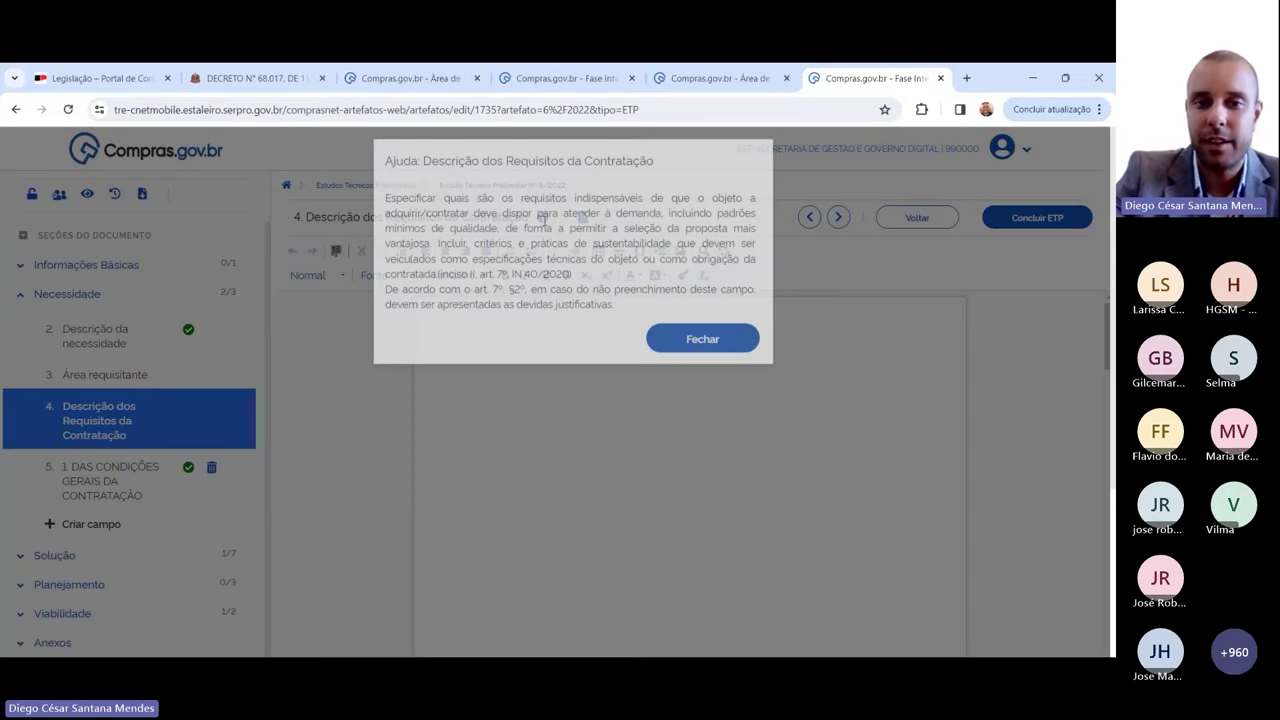
left_click_drag(385, 298, 614, 314)
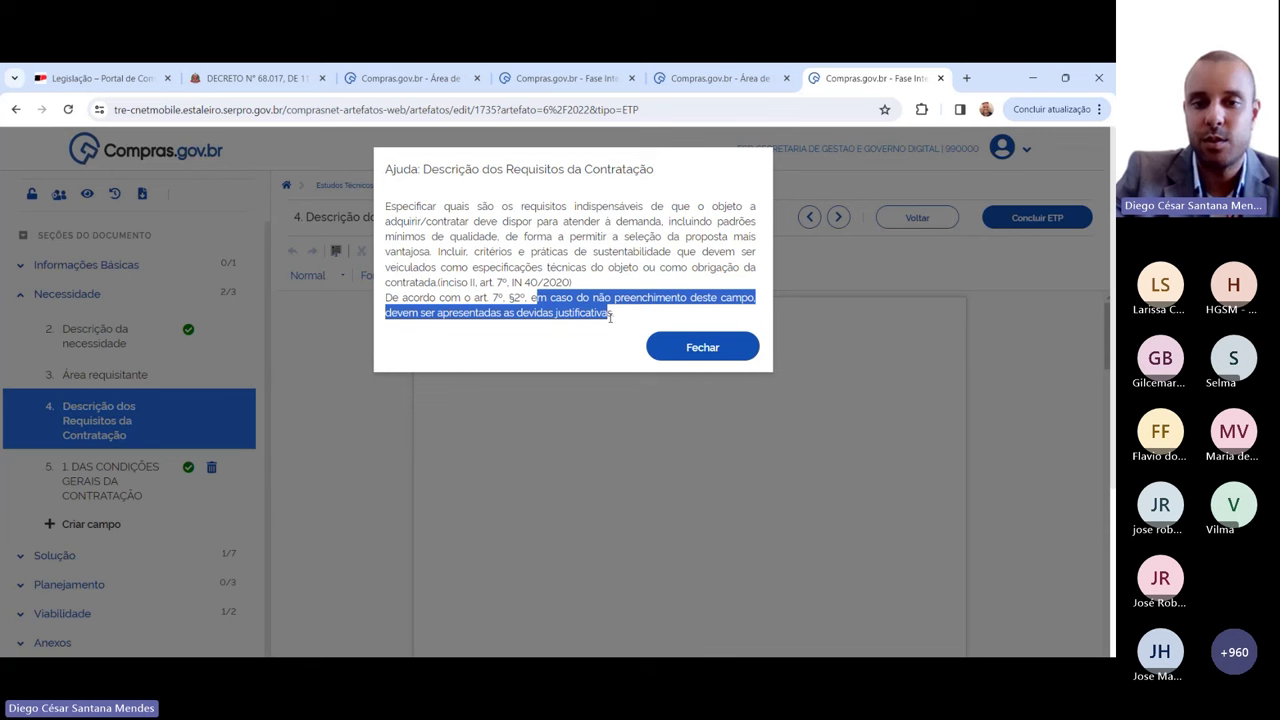
left_click(700, 347)
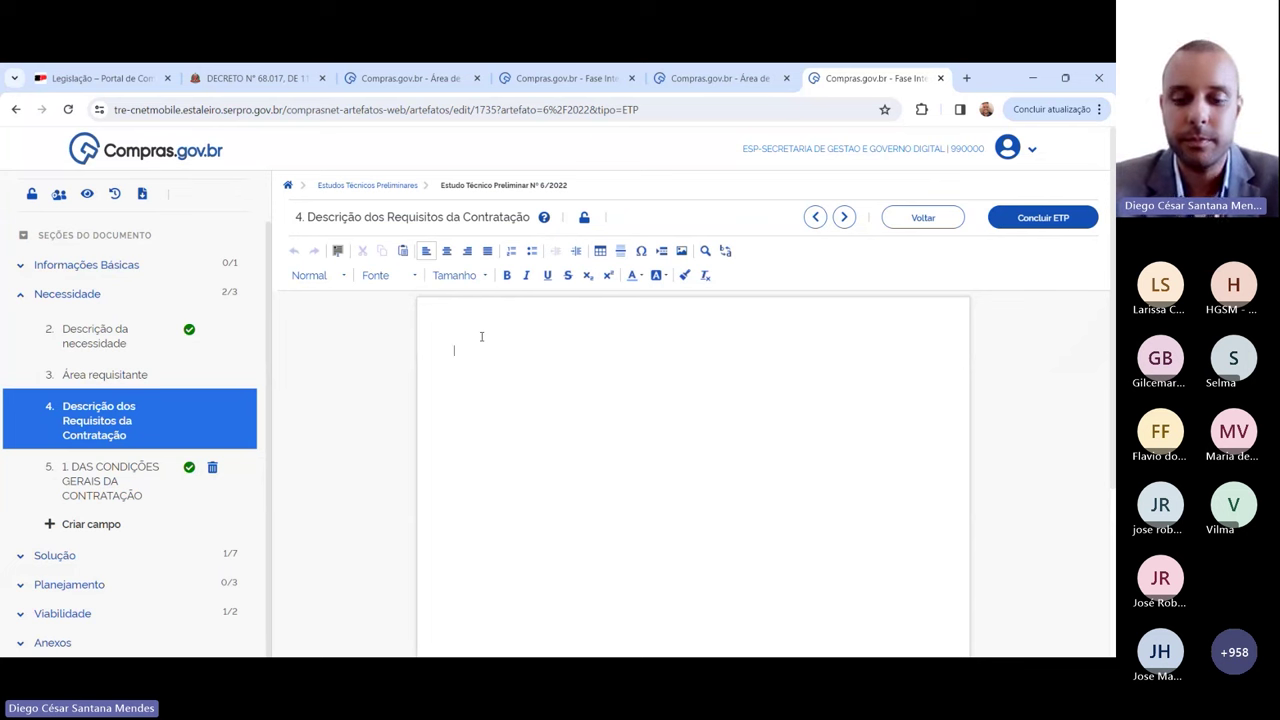
Step: Type the justification 'Campo não contempla a necessidade em questão, nos termos do §1º do art. 5º do decreto 68 .017 de 2023.'
type("Campo n")
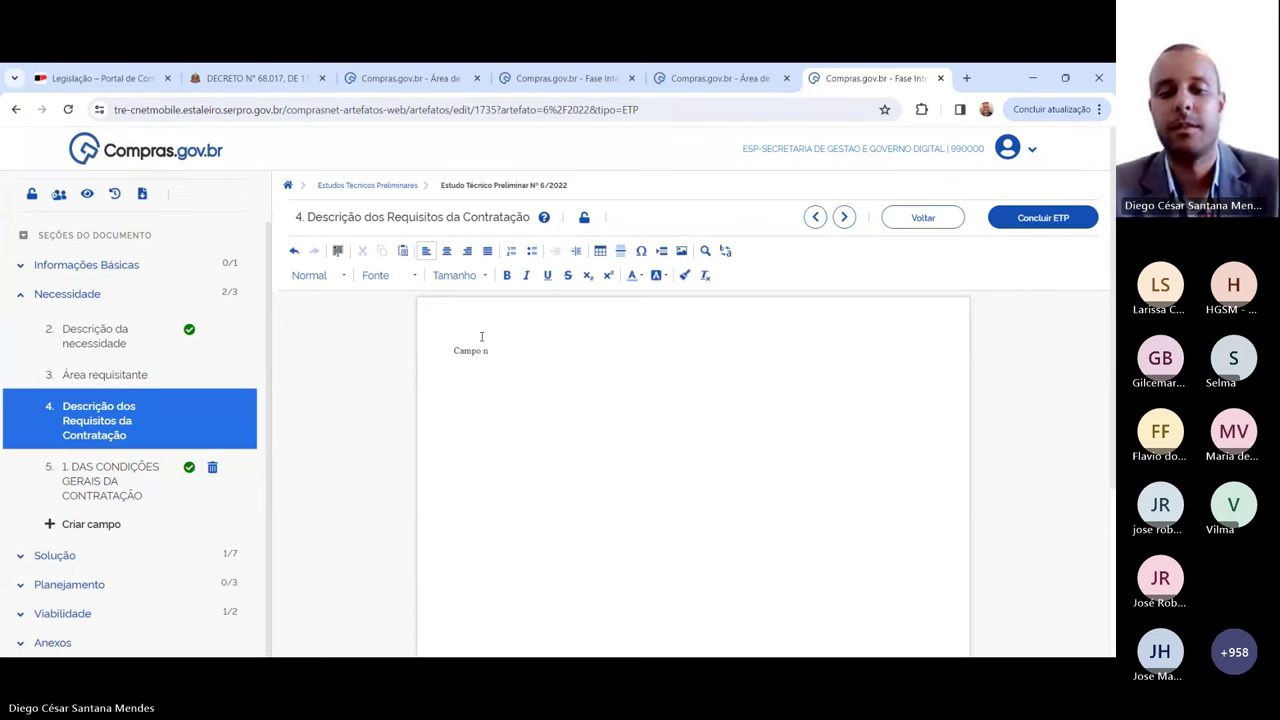
key("BackSpace")
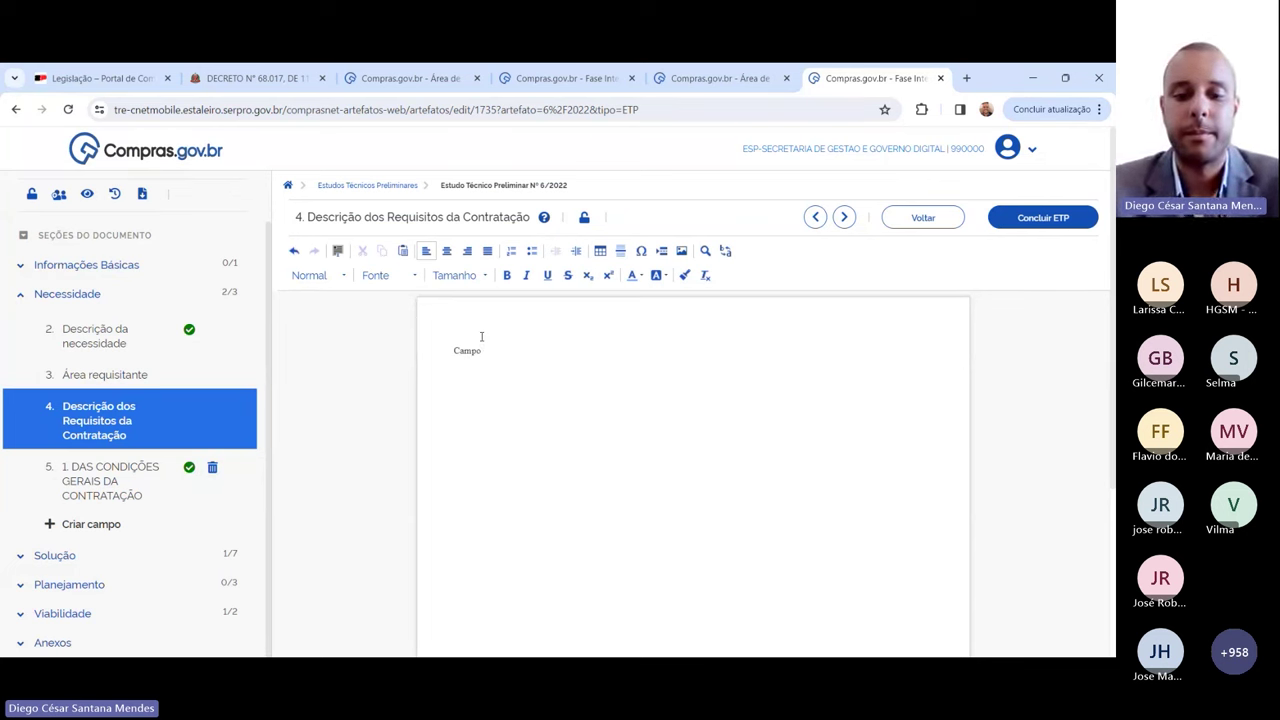
type("não")
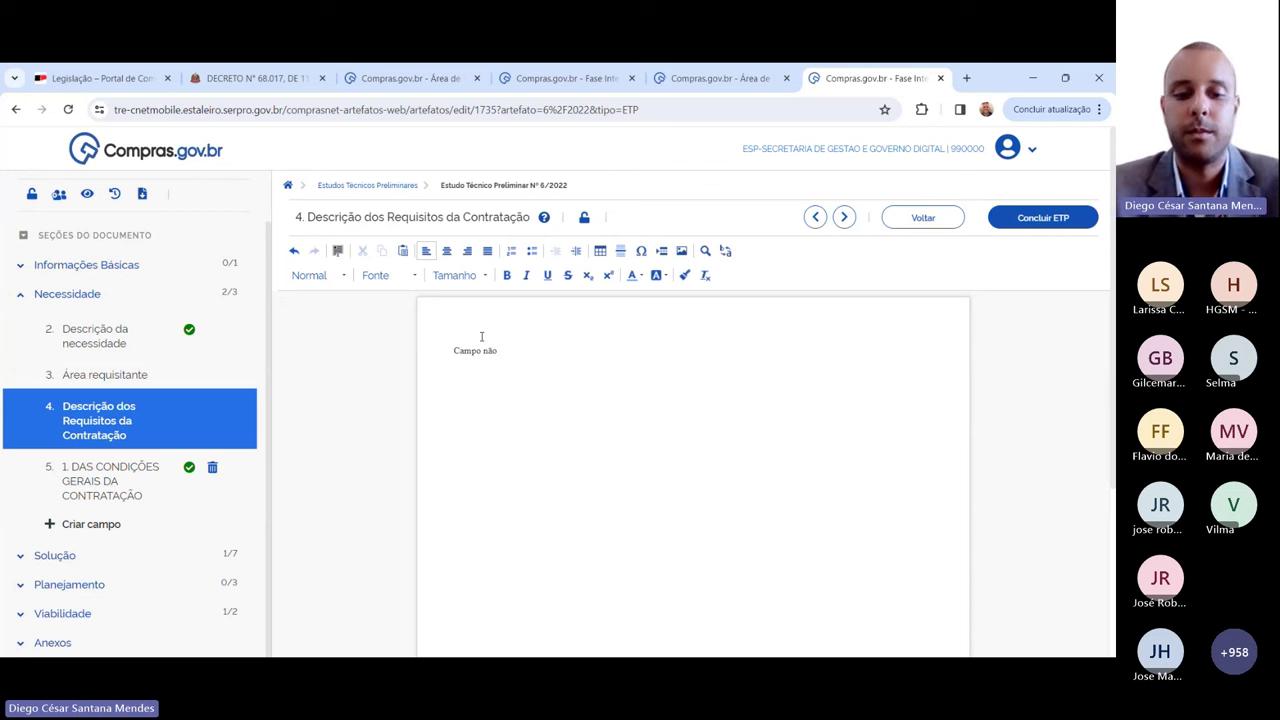
type(" contempla ")
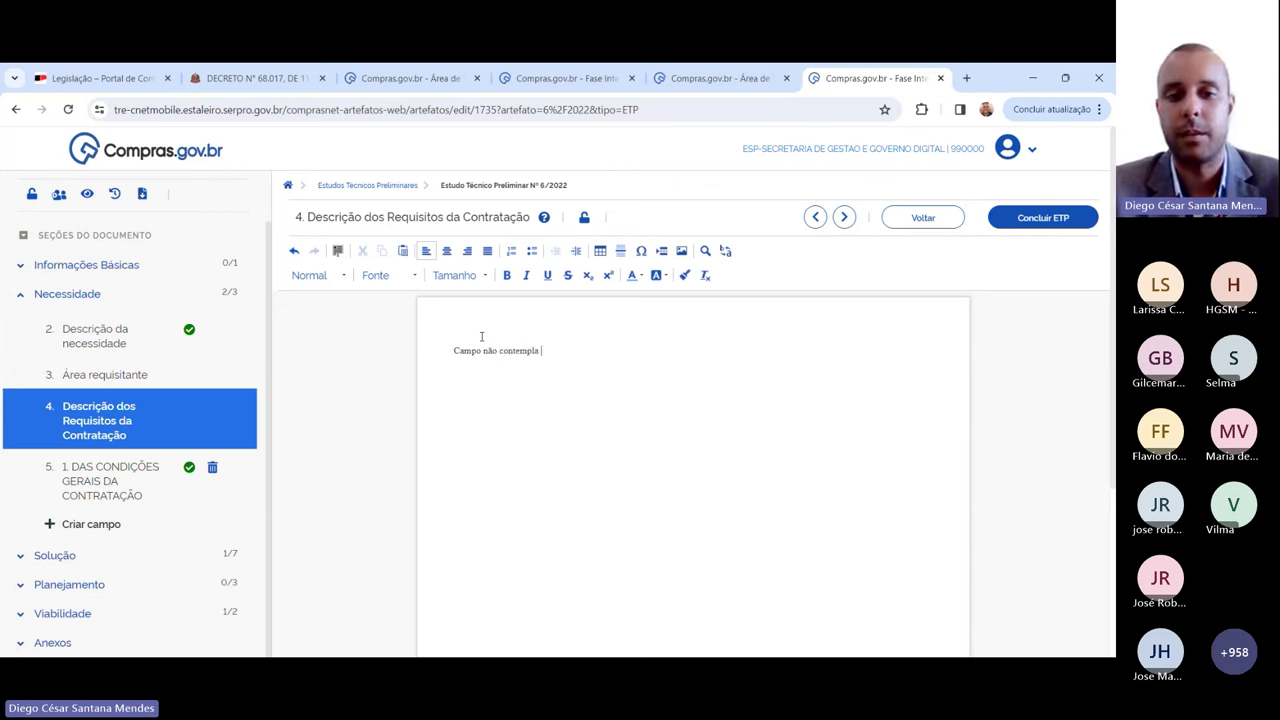
type("a necessidade ")
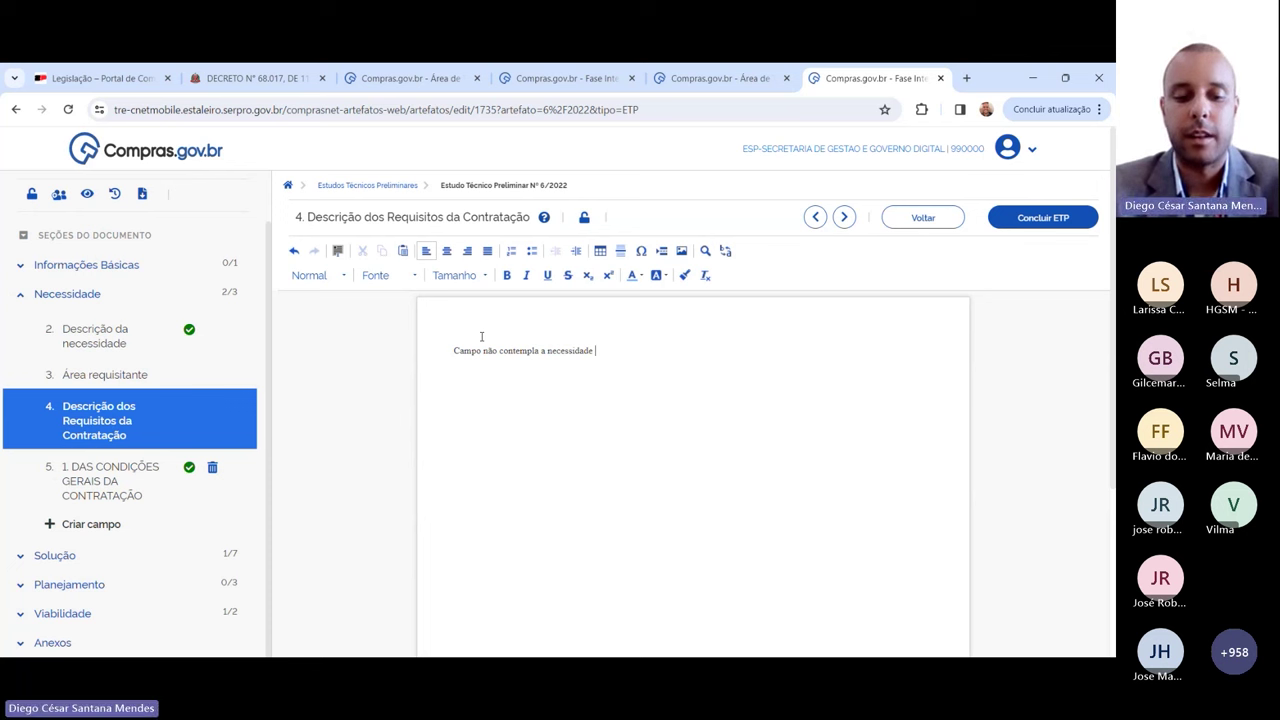
type("em qu")
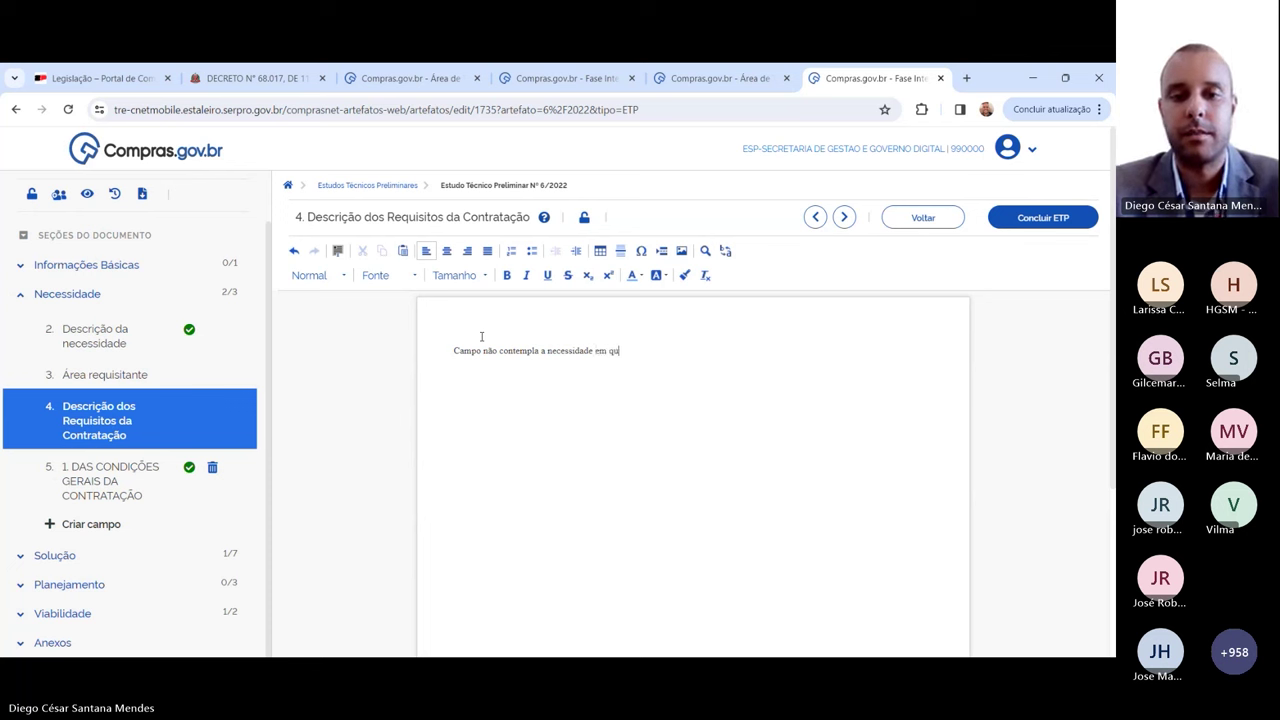
type("estão.")
key("BackSpace")
key("BackSpace")
type(", nos termos do ")
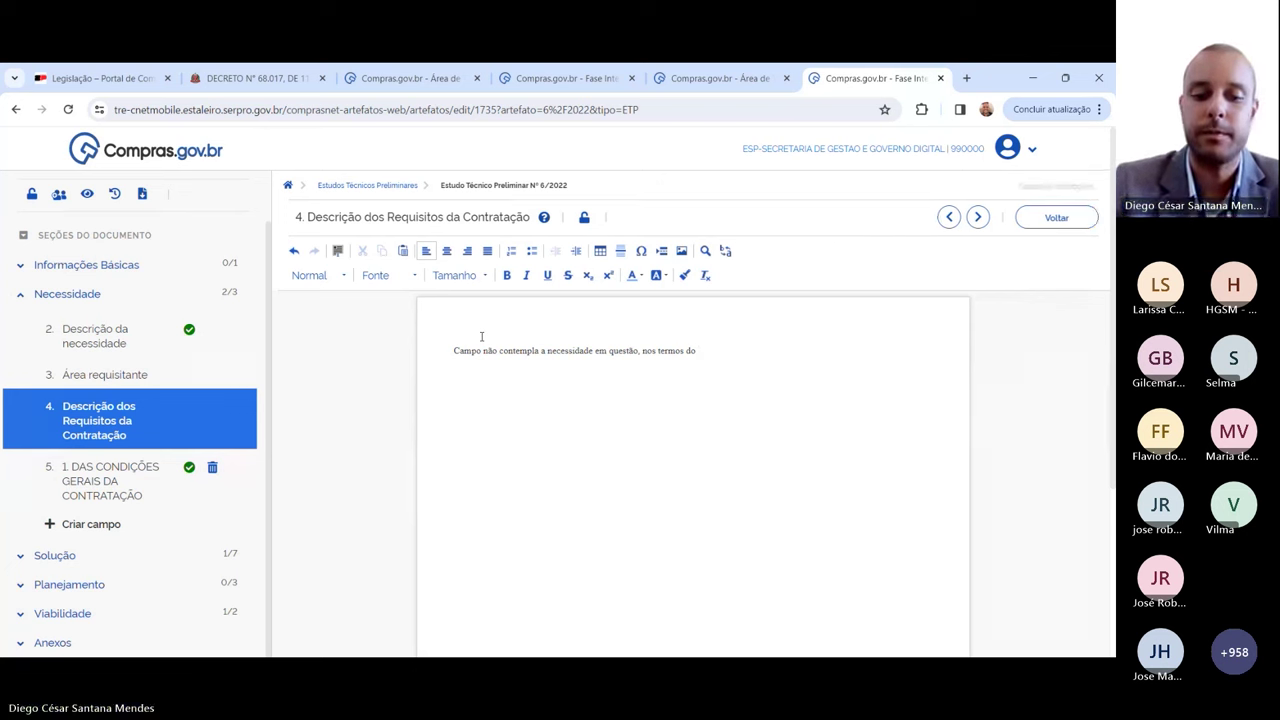
type("§1º do art. 5")
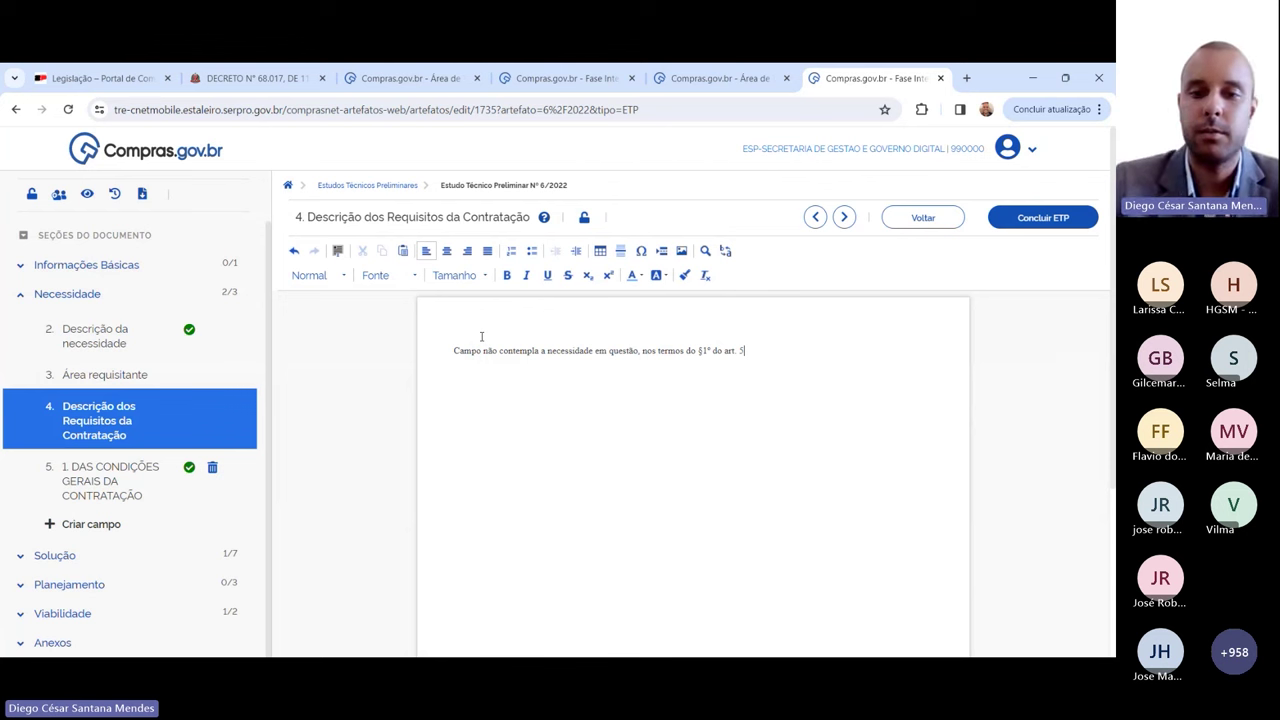
type("º do decr")
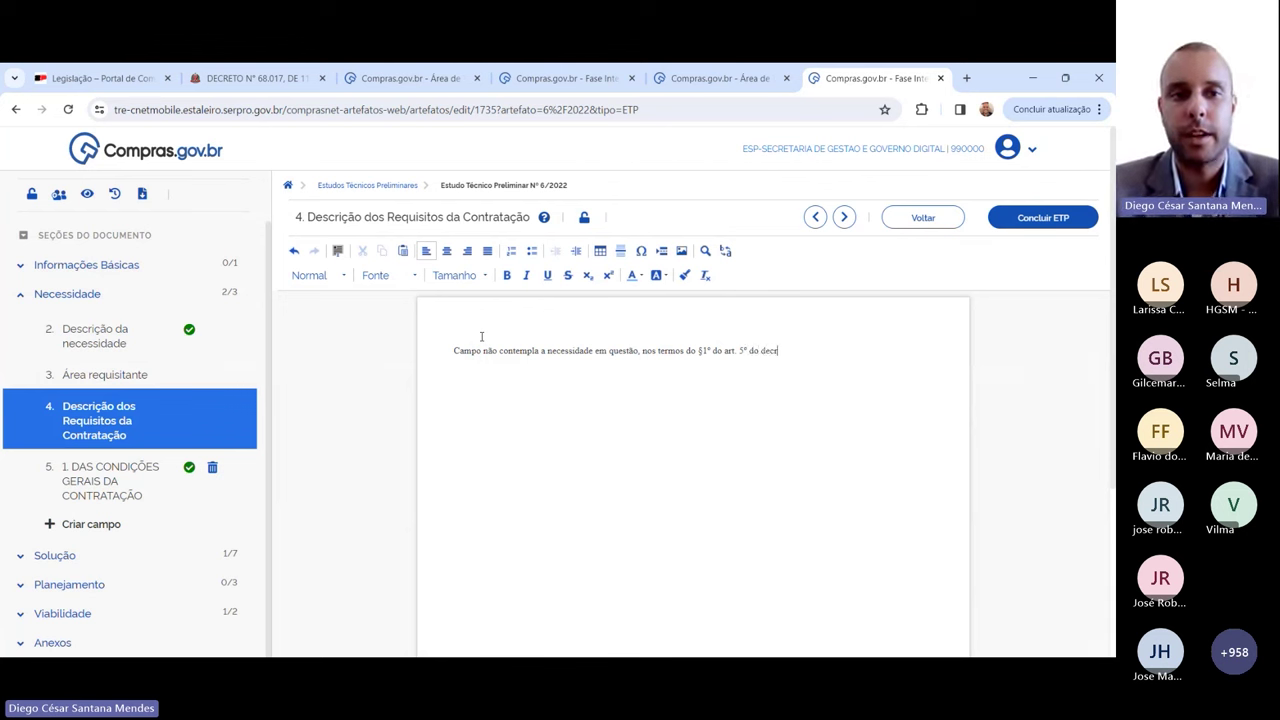
type("eto 68")
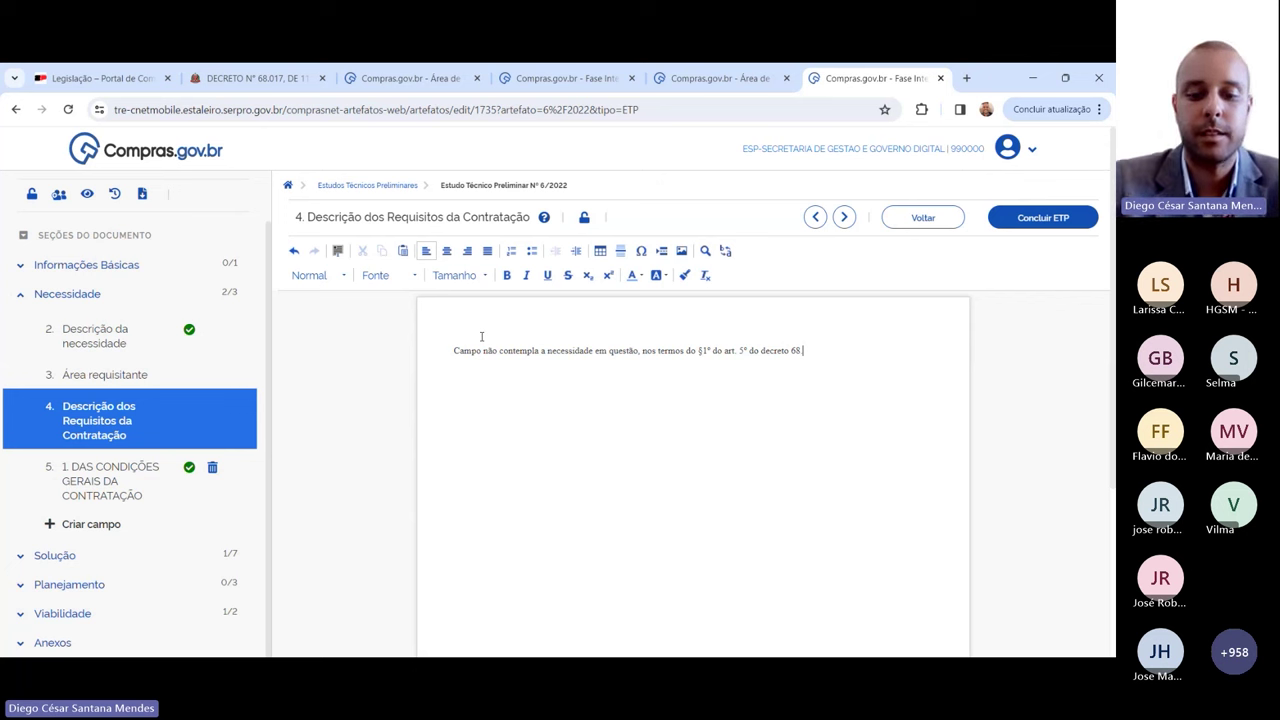
type(" .017 de 2023")
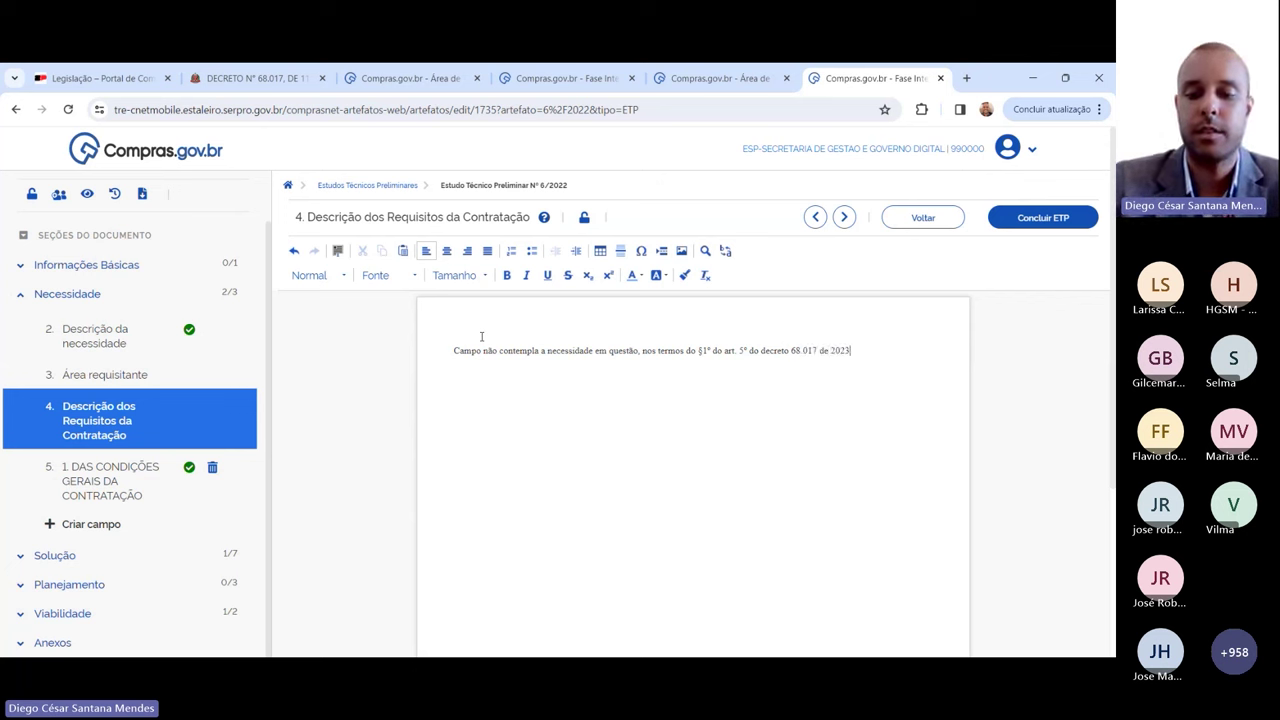
type(".")
Step: Finish the justification with a new line, then switch to ETP 2/2024's Responsáveis page
key("Return")
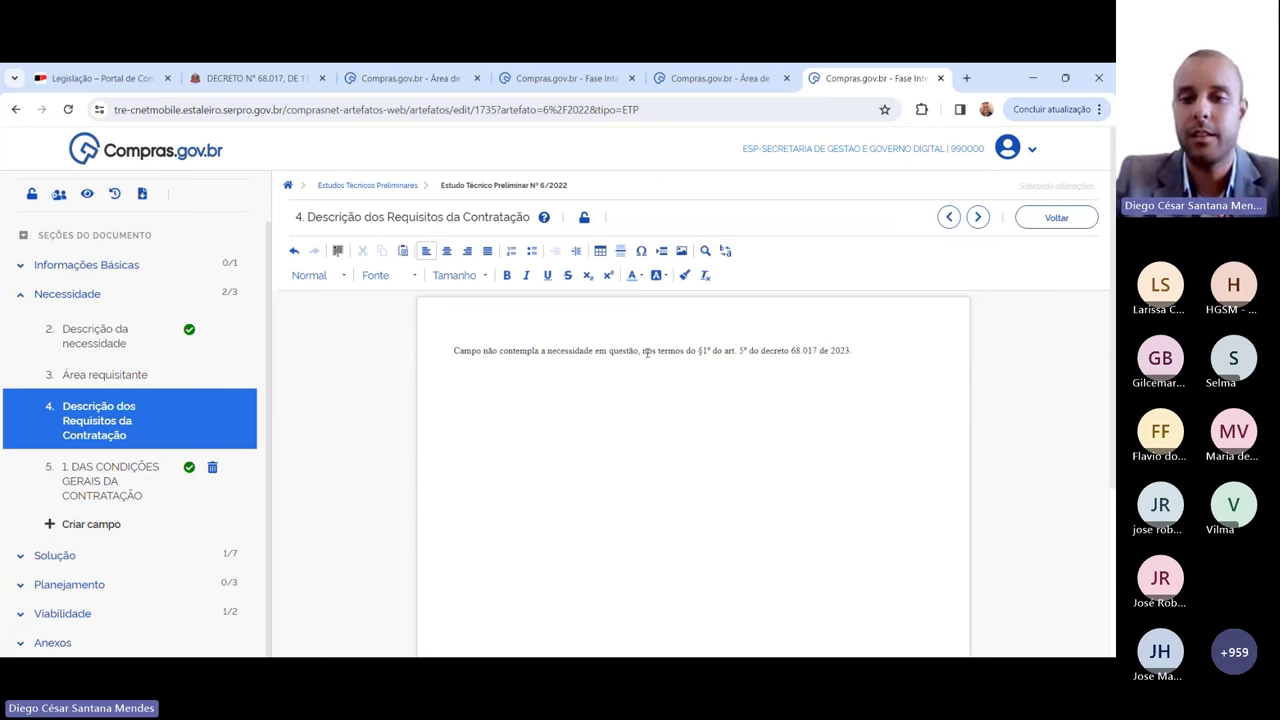
left_click_drag(652, 351, 804, 357)
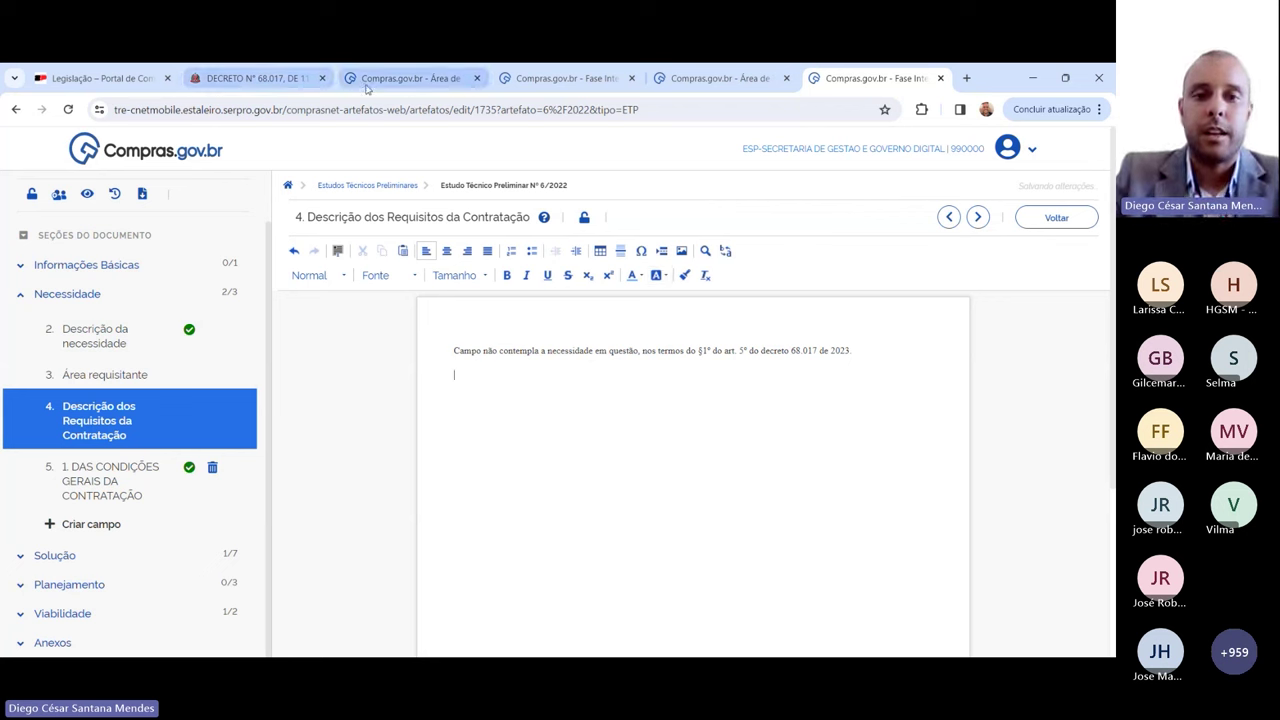
left_click(561, 80)
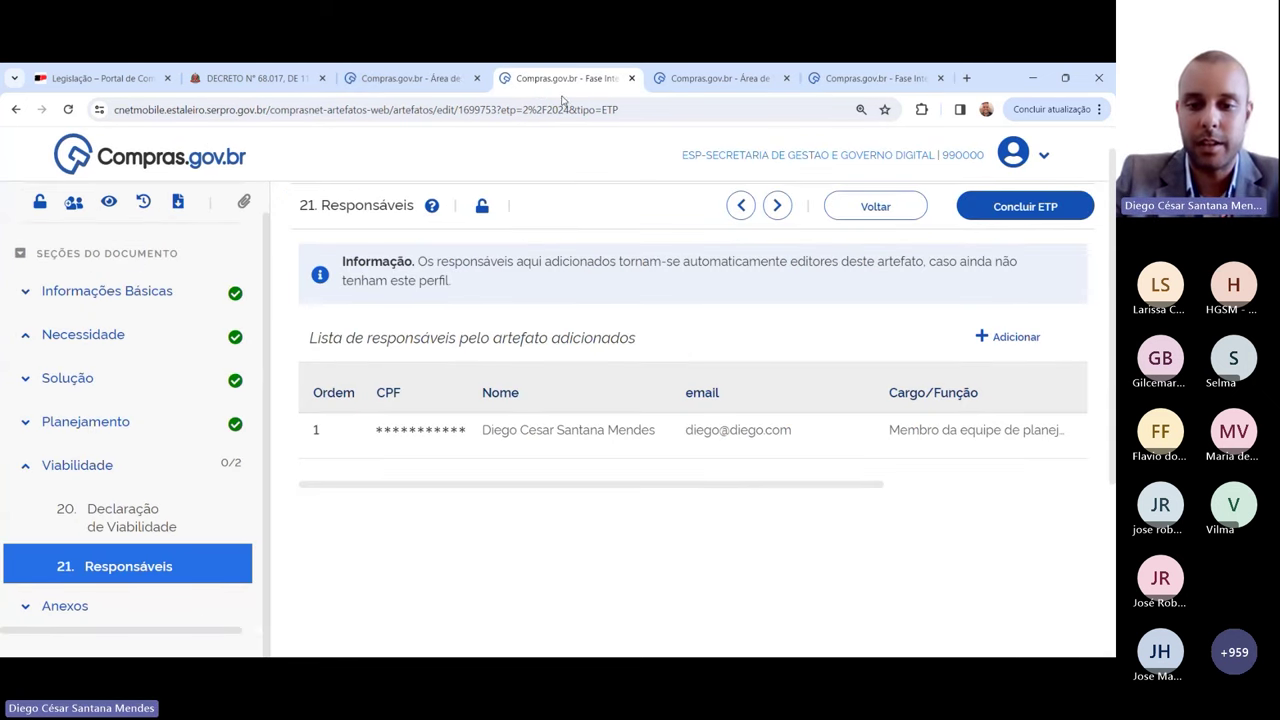
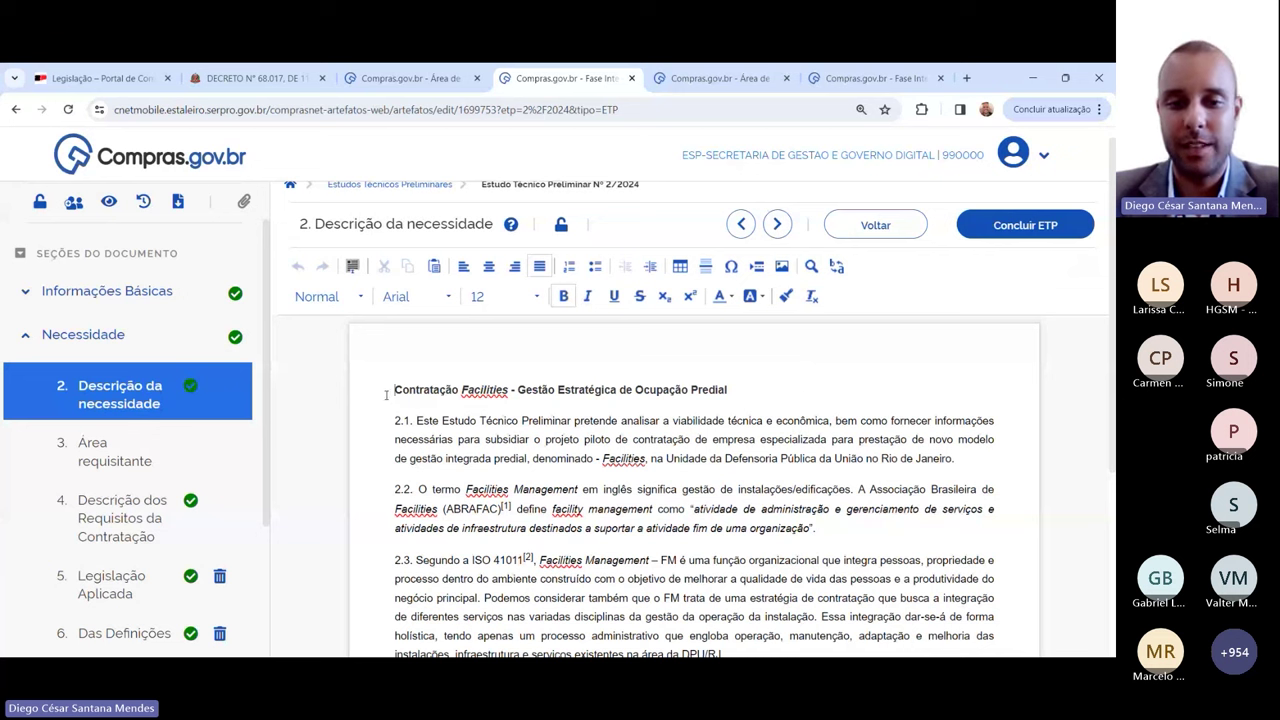
Step: Leave the ETP section and switch to the Legislação – Portal de Compras tab
left_click_drag(387, 393, 746, 391)
left_click(771, 390)
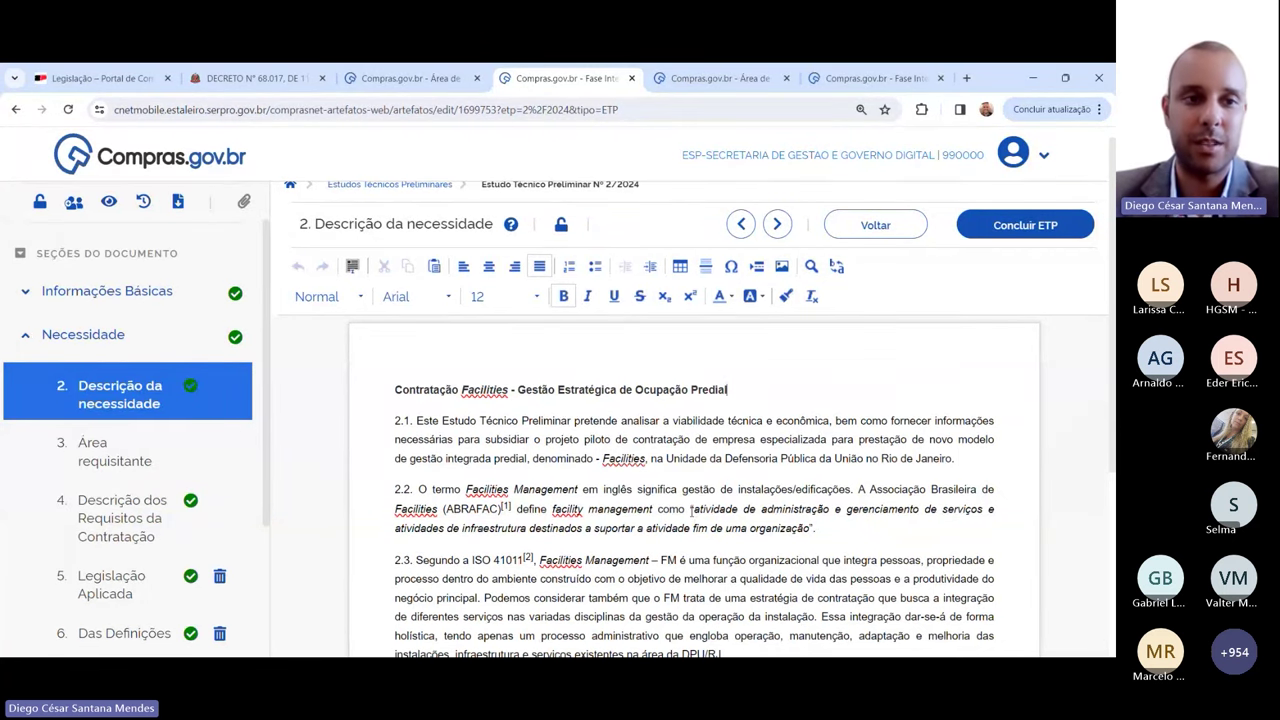
left_click(97, 78)
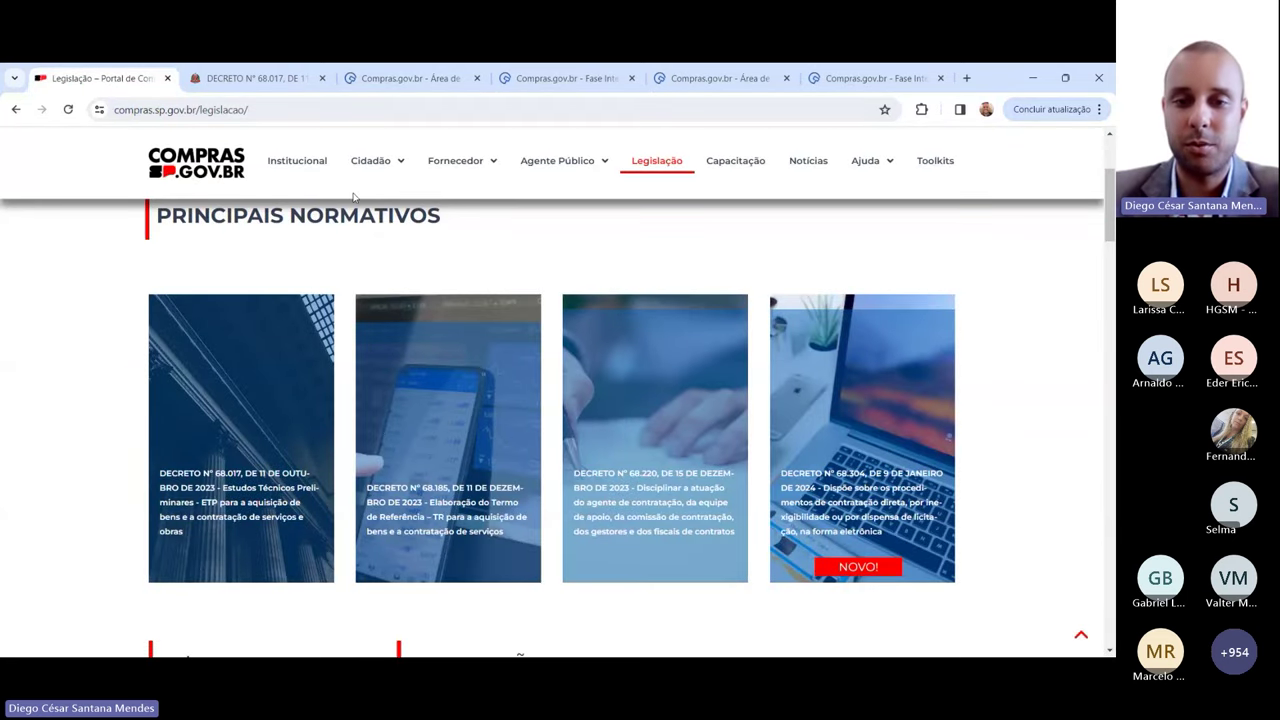
Step: Open Consulta itens from Agente Público > Catálogo and dismiss the translation offer
mouse_move(541, 164)
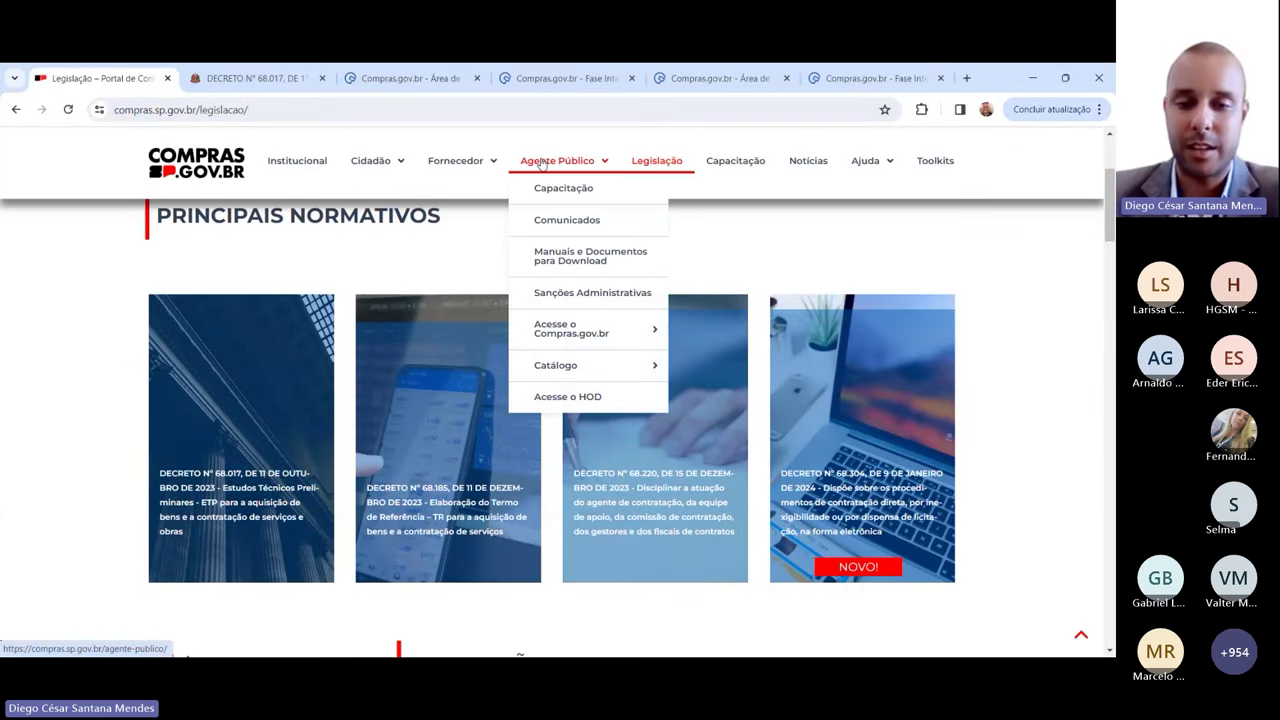
mouse_move(549, 364)
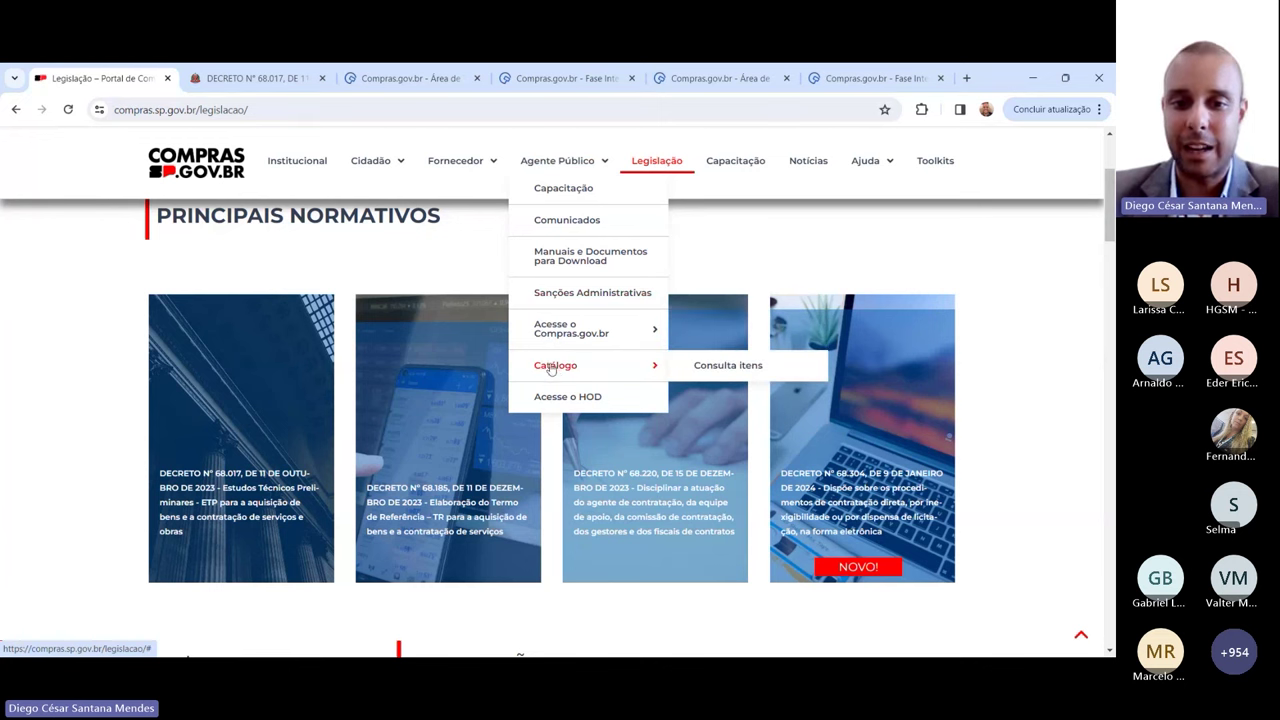
left_click(698, 370)
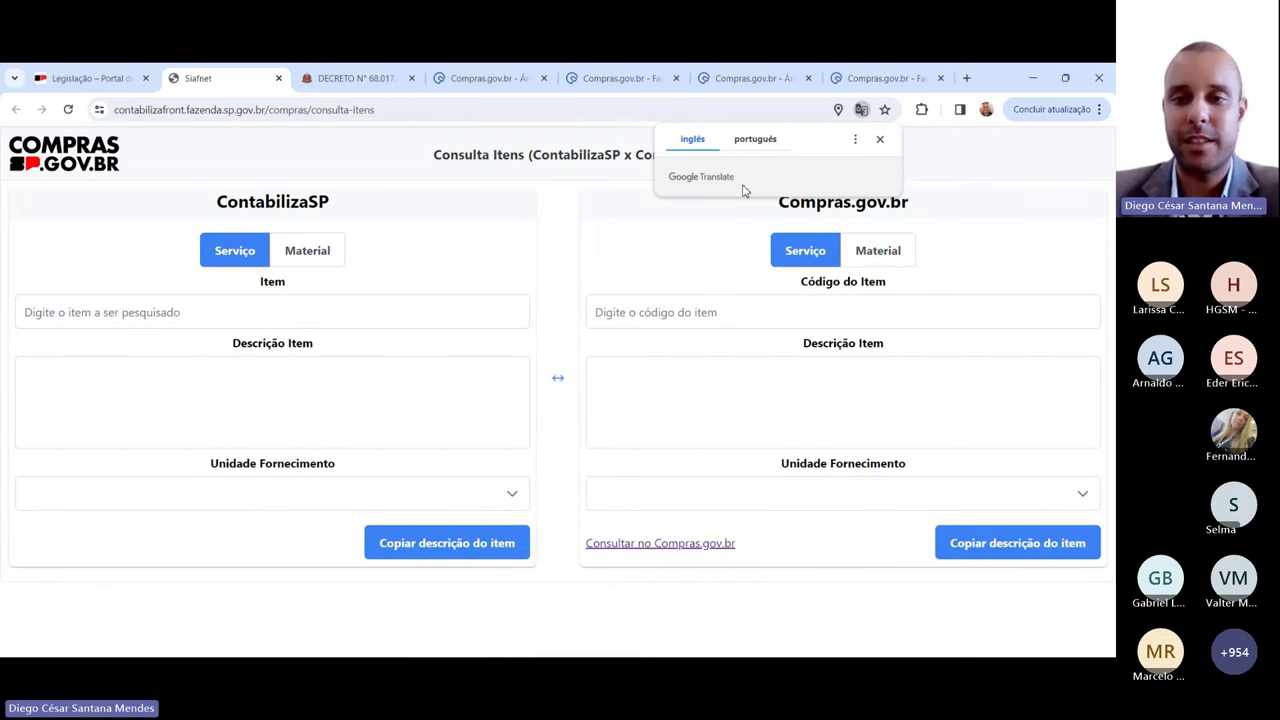
left_click(880, 139)
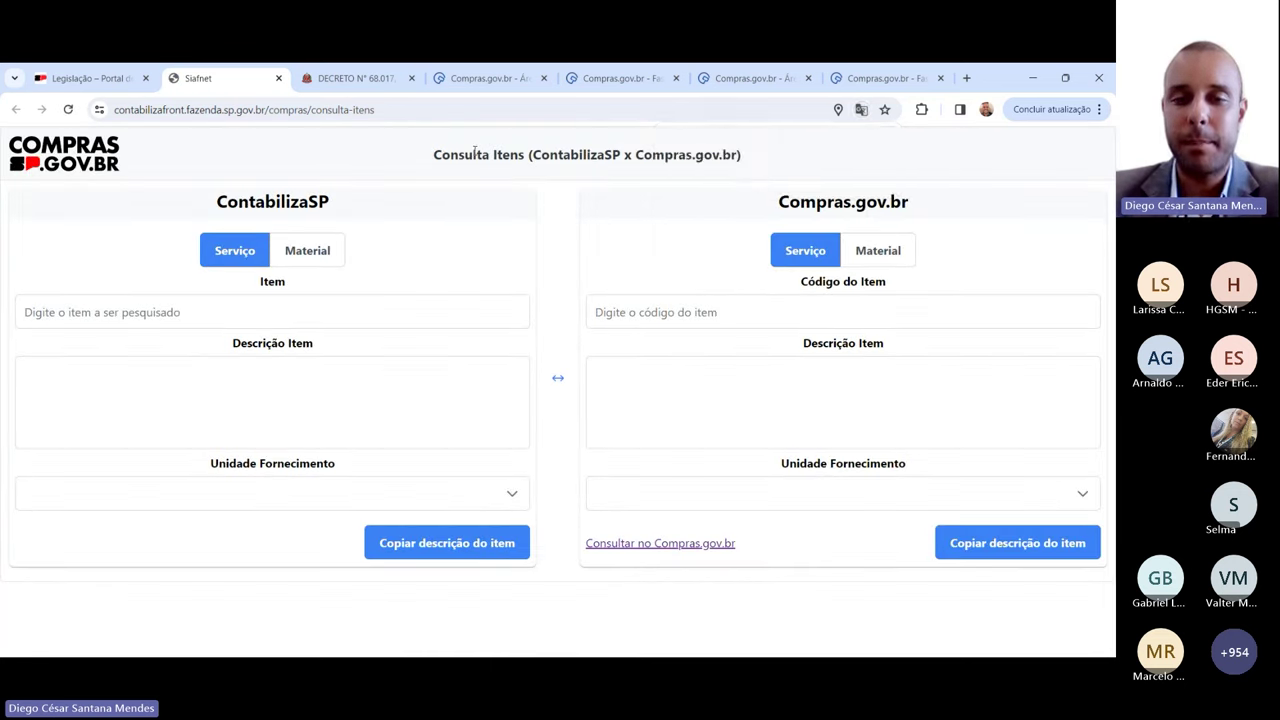
Step: Review the ContabilizaSP x Compras.gov.br title and set both lookups to Material
left_click_drag(532, 156, 720, 160)
left_click(755, 163)
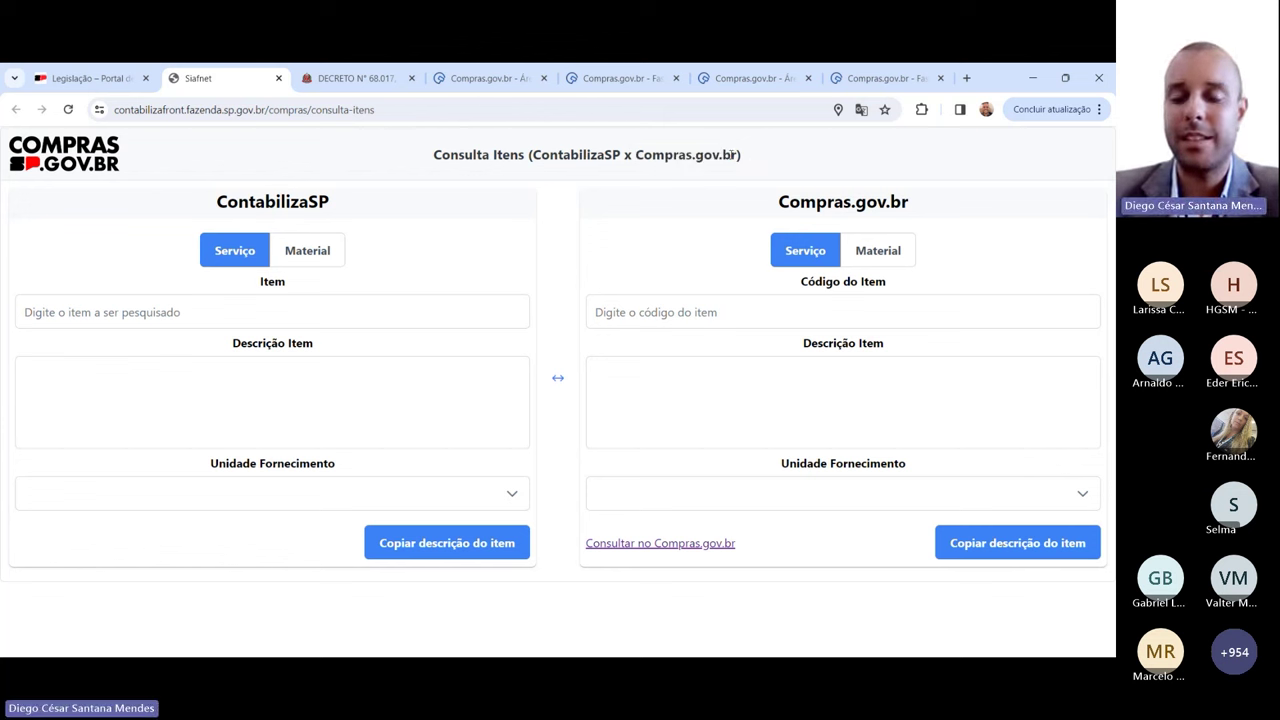
left_click_drag(733, 155, 620, 157)
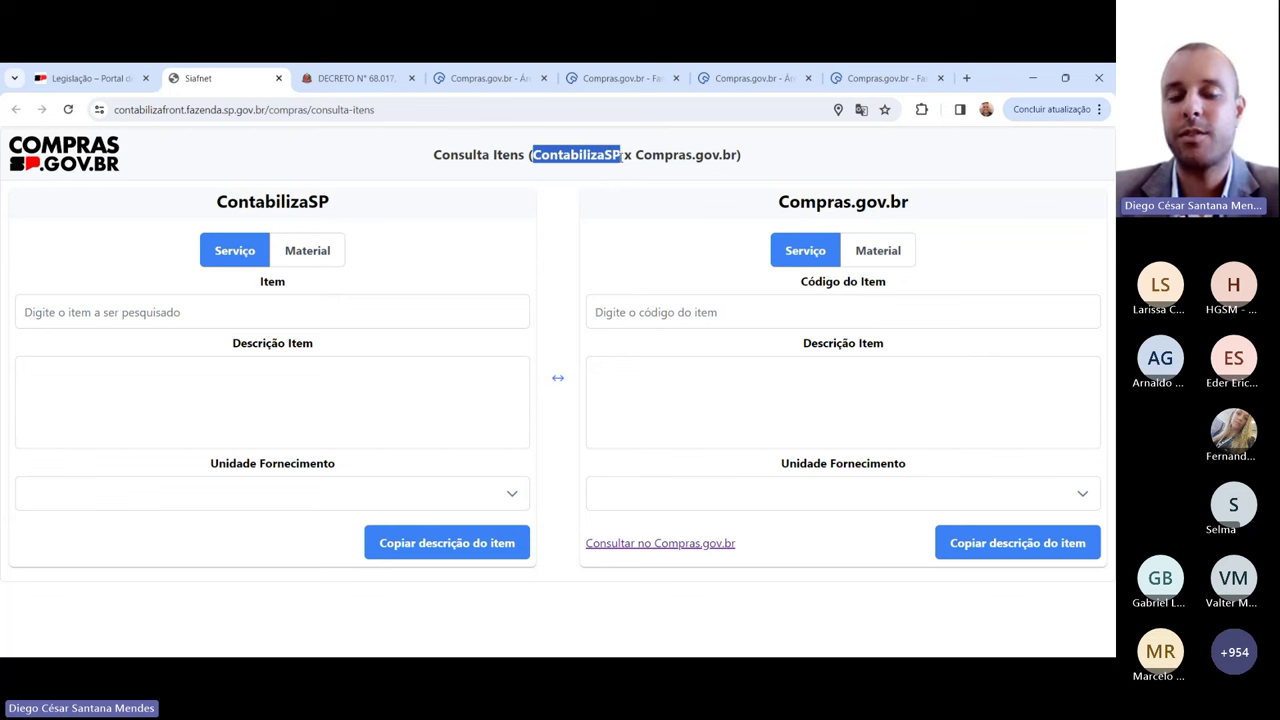
left_click(559, 165)
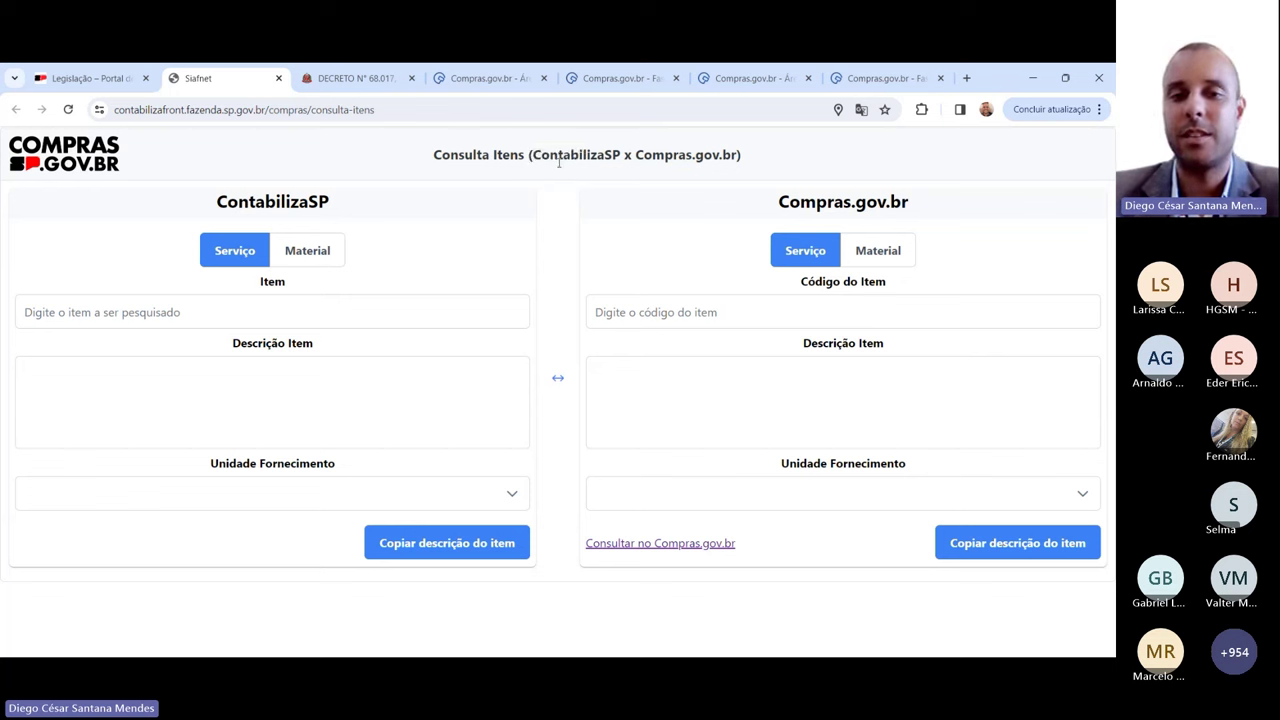
left_click_drag(532, 157, 631, 157)
left_click(740, 157)
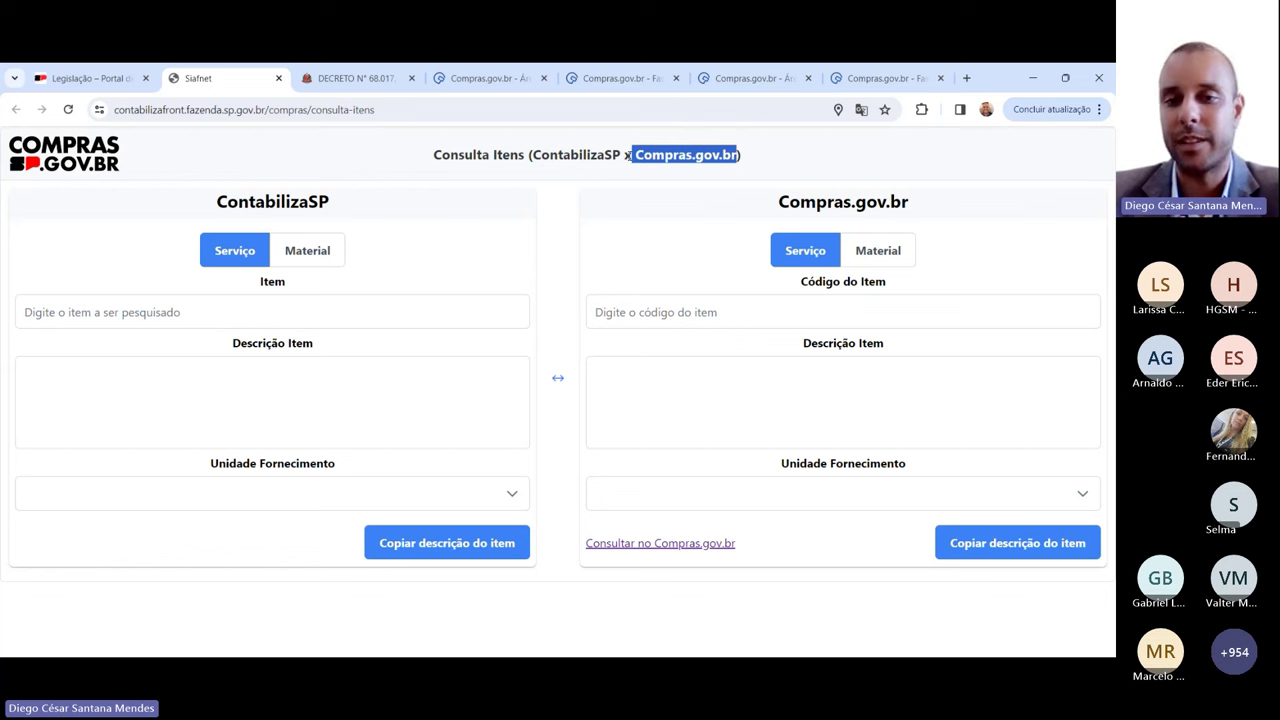
left_click(578, 155)
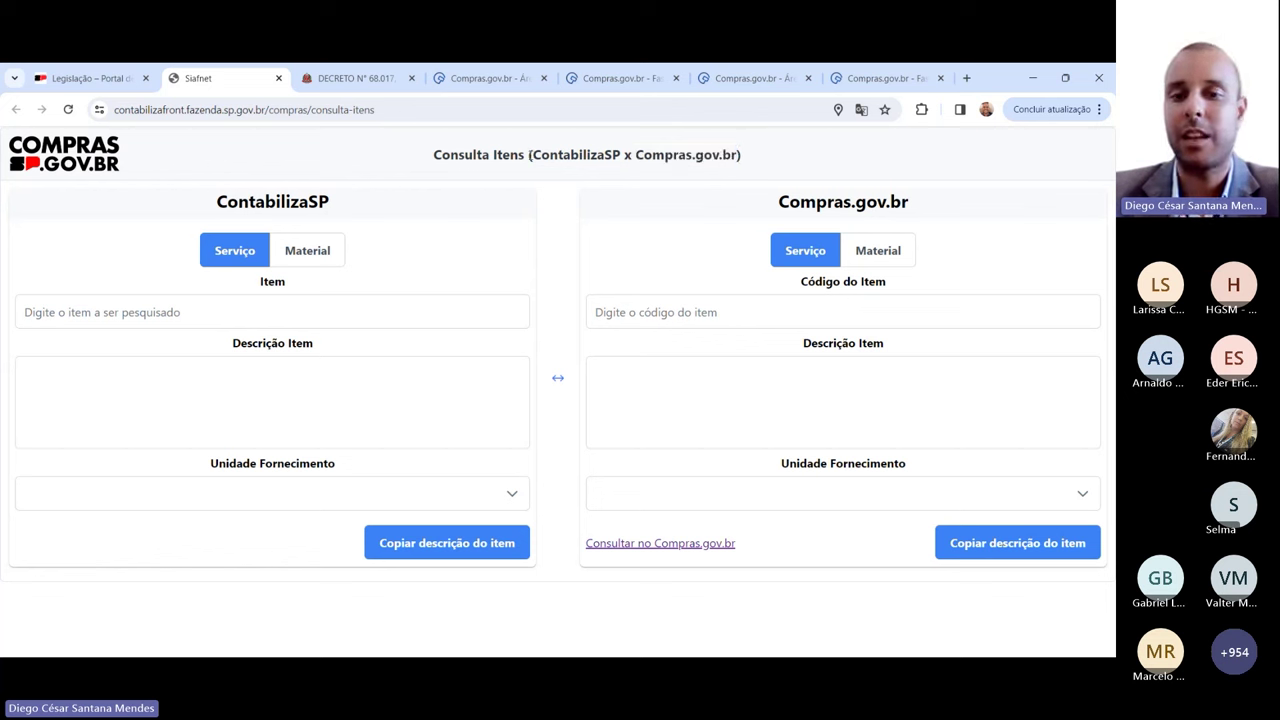
left_click_drag(529, 157, 620, 157)
left_click(647, 160)
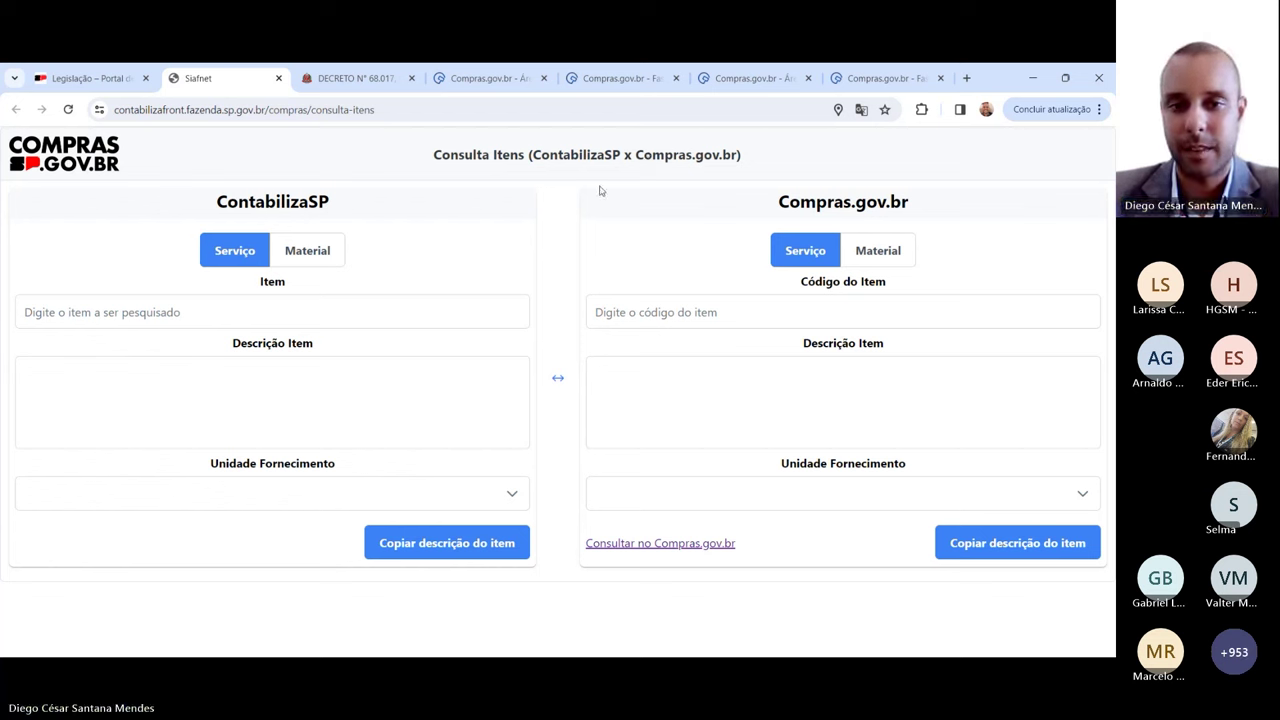
left_click(307, 250)
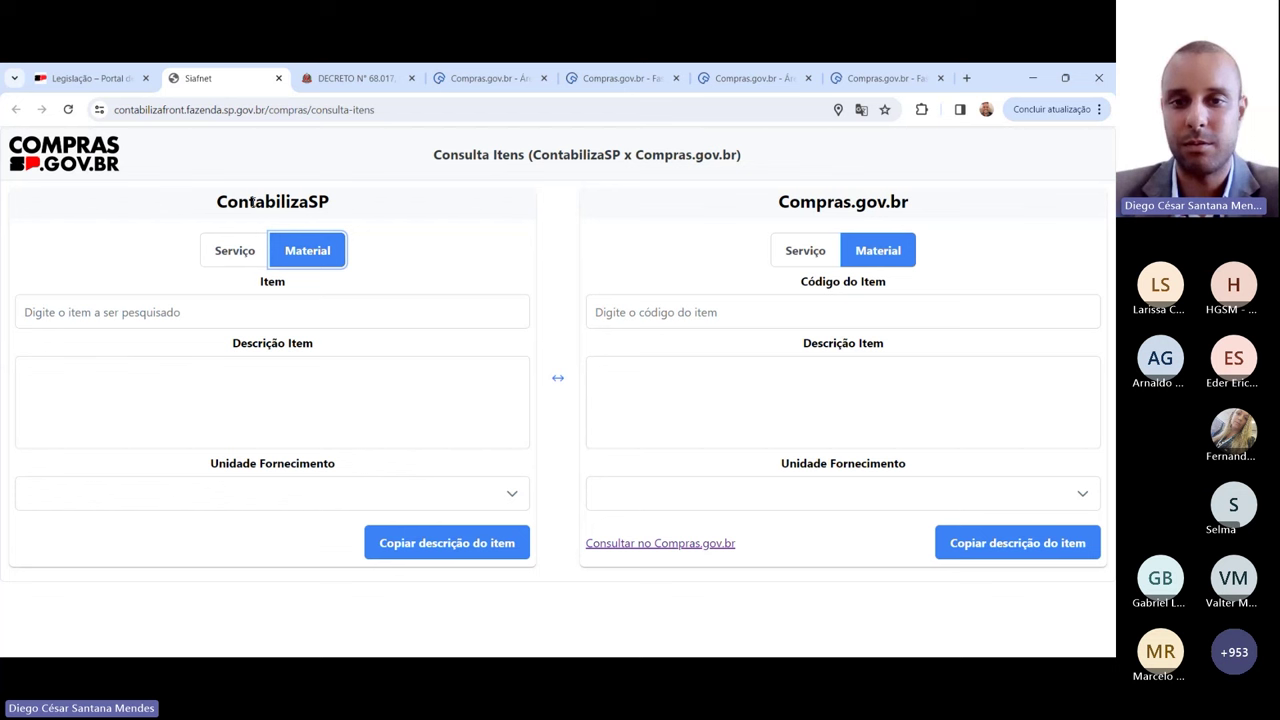
Step: Search 'arroz', pick item 39896 ARROZ AGULHINHA TIPO 1 and copy its ContabilizaSP description
left_click(108, 313)
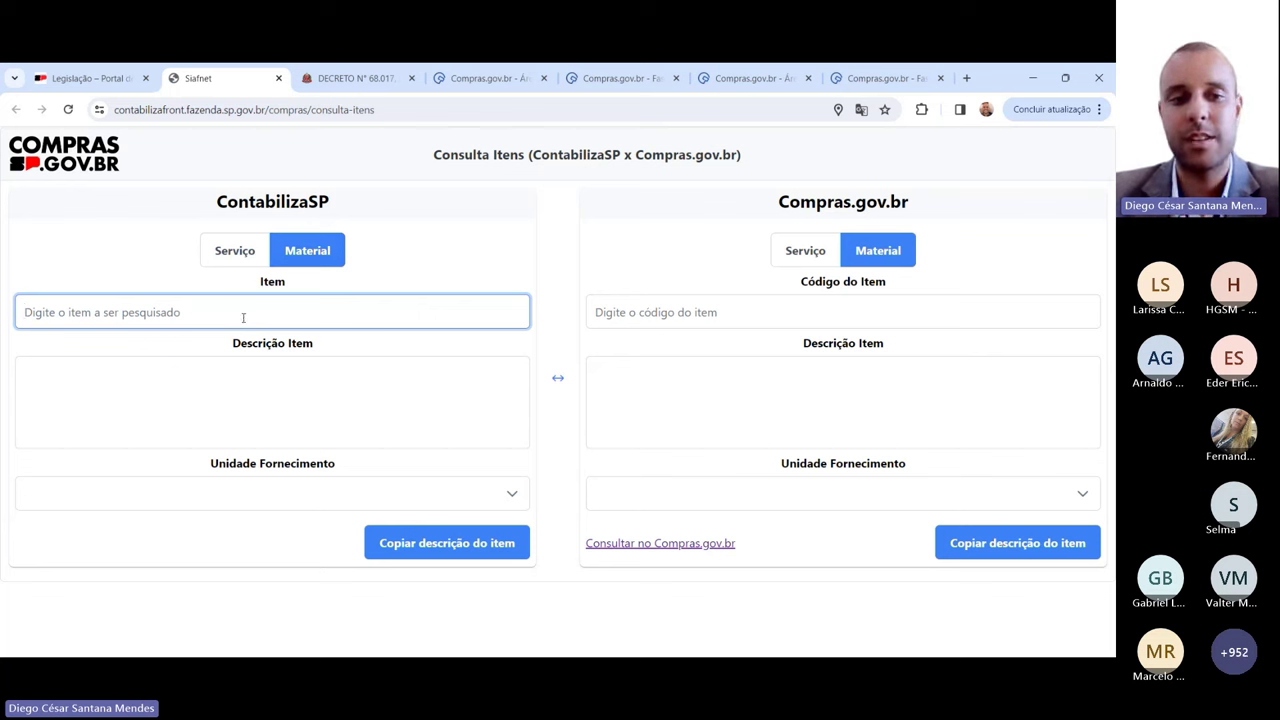
type("arroz")
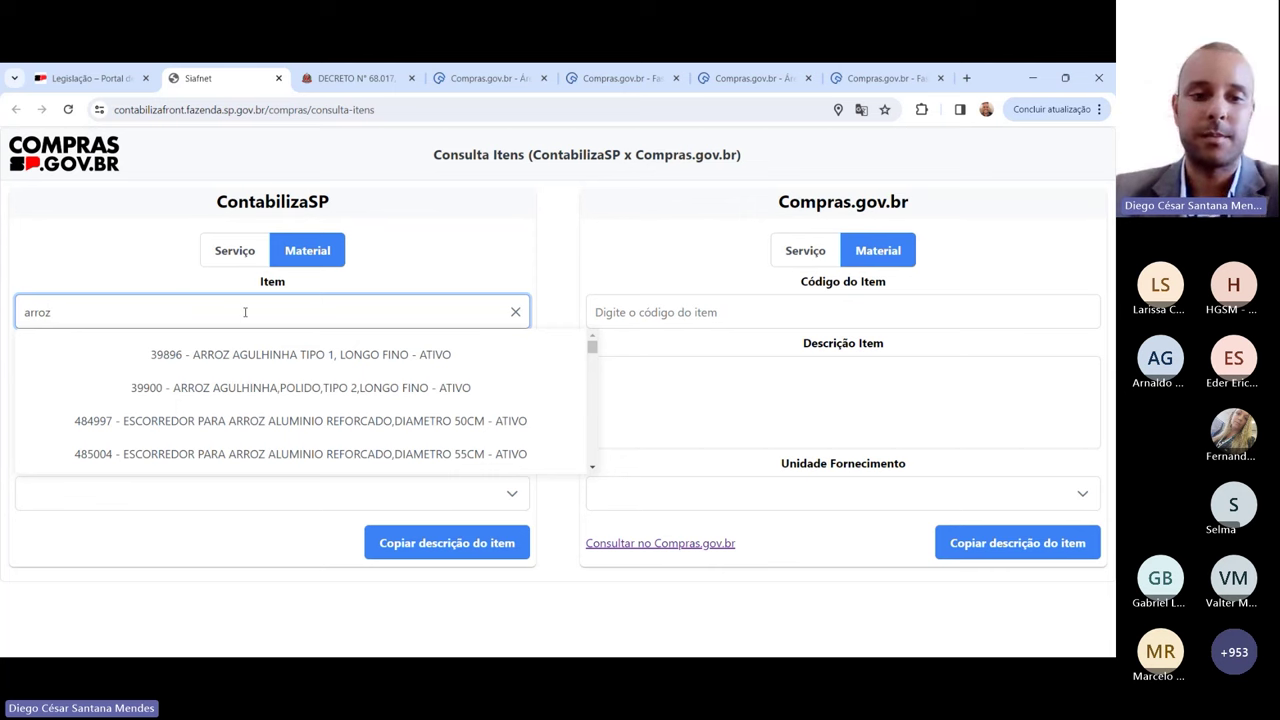
left_click(290, 356)
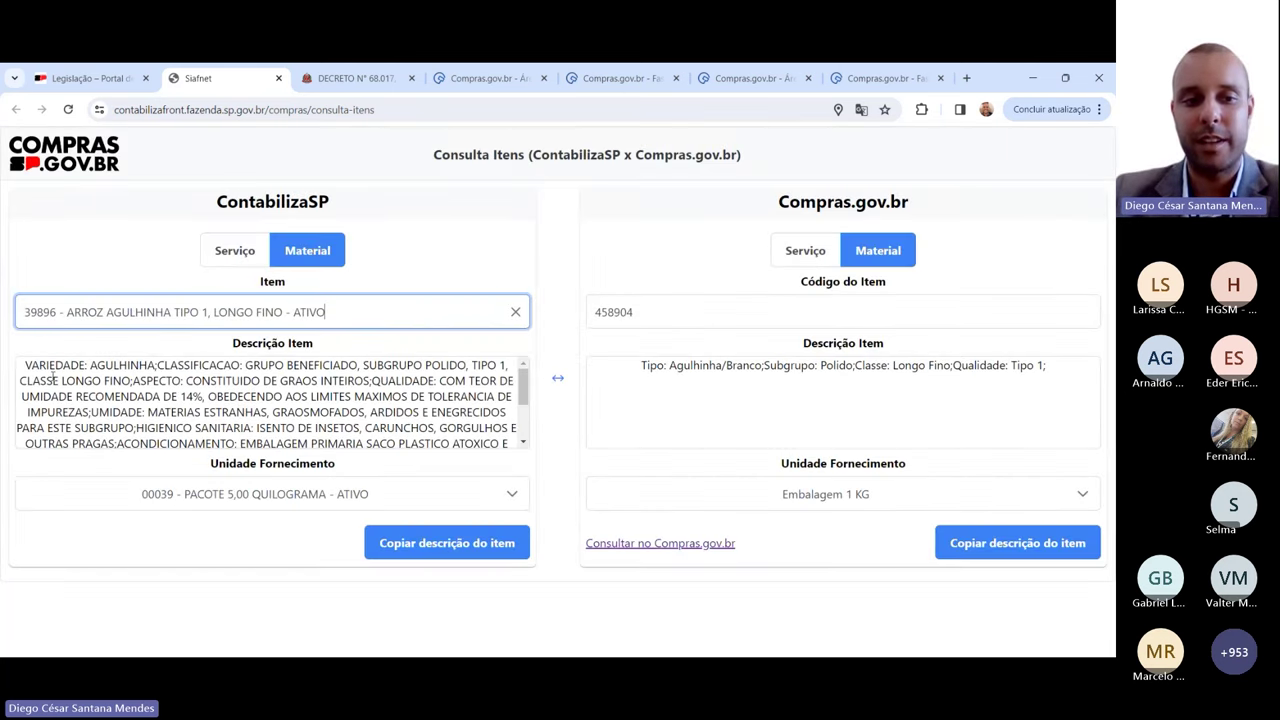
left_click_drag(53, 371, 325, 457)
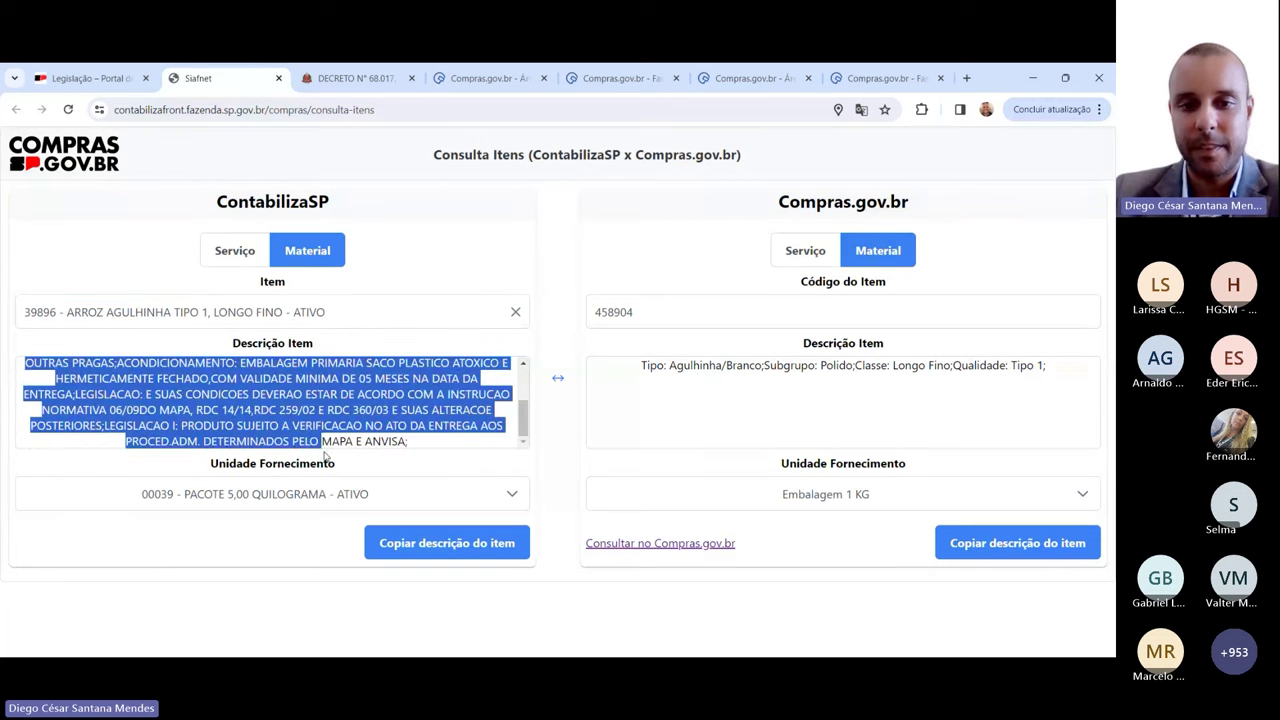
left_click_drag(642, 366, 1055, 361)
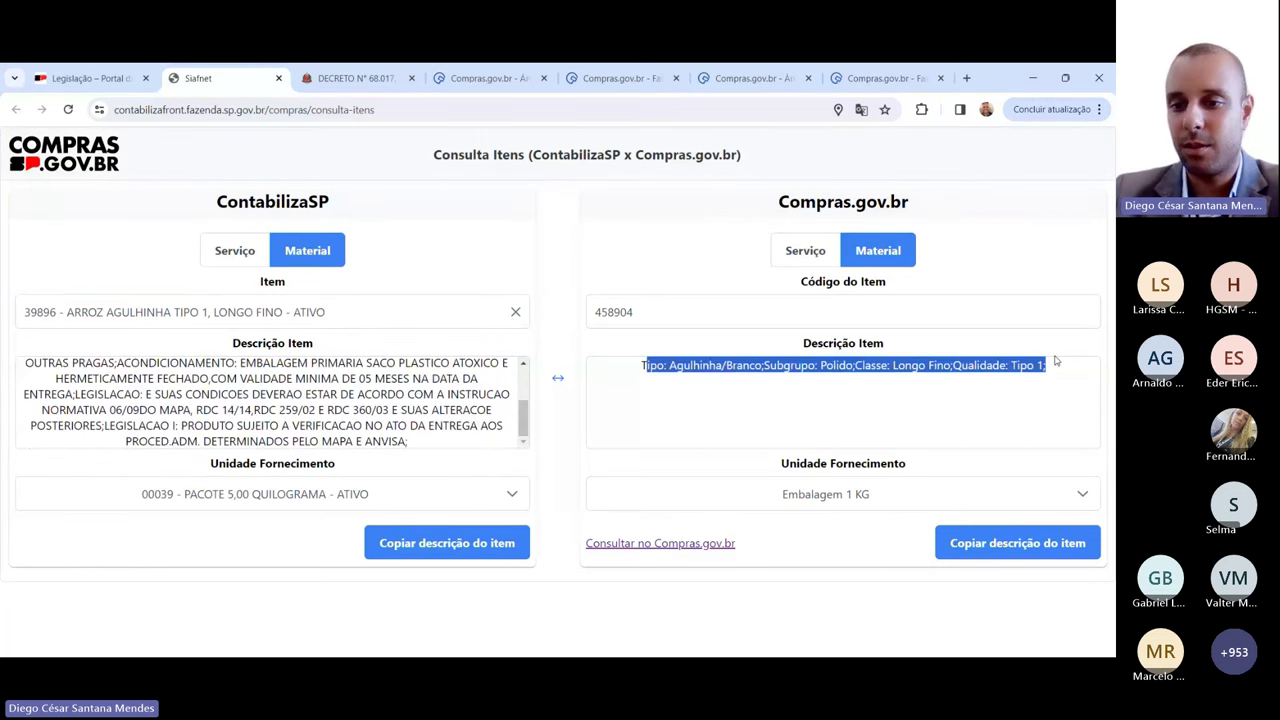
left_click(1048, 390)
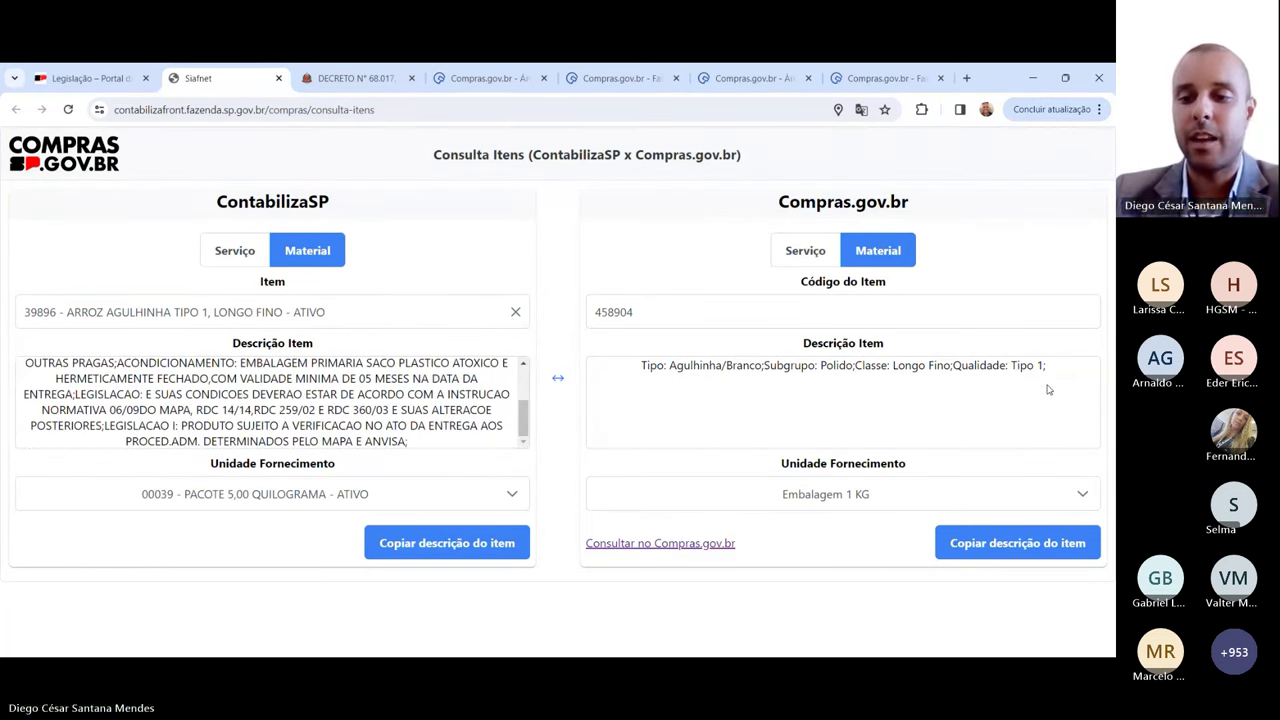
left_click(443, 543)
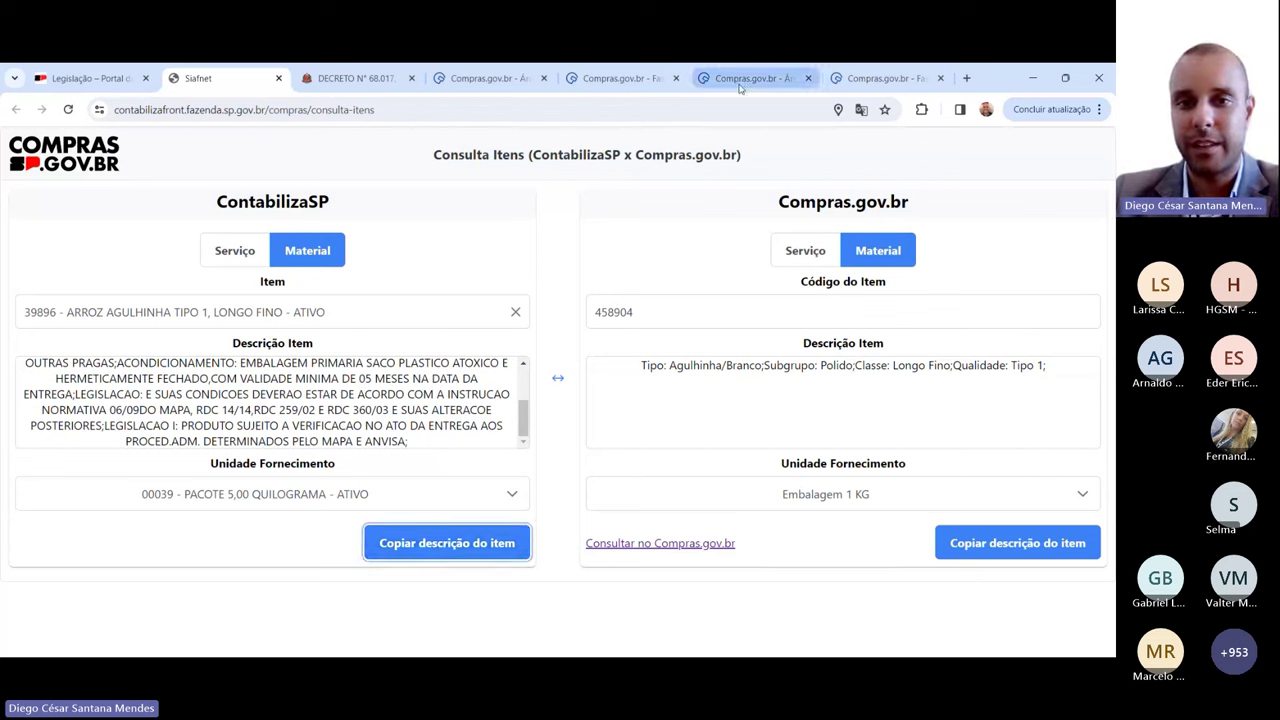
Step: In the ETP, add a 'Lista de itens' heading after paragraph 2.6 and paste the rice description
left_click(665, 82)
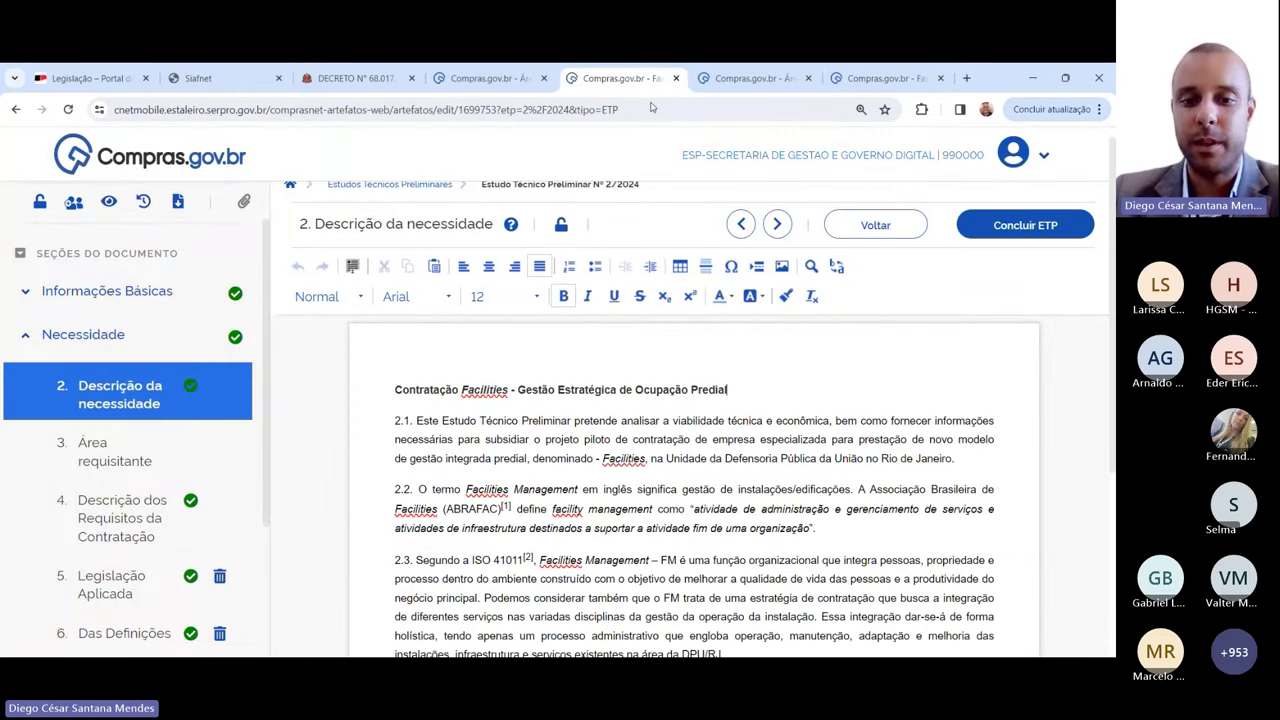
scroll(686, 508, "down", 2)
scroll(686, 508, "down", 1)
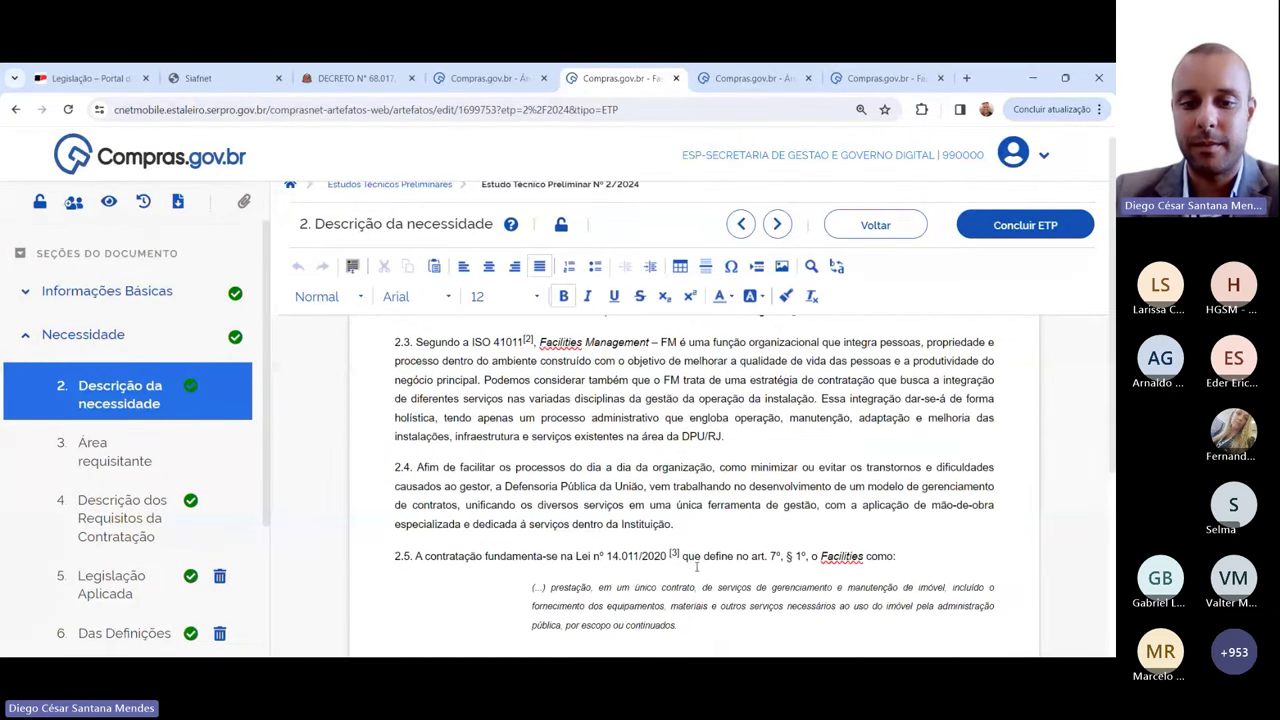
scroll(690, 460, "down", 3)
left_click(695, 425)
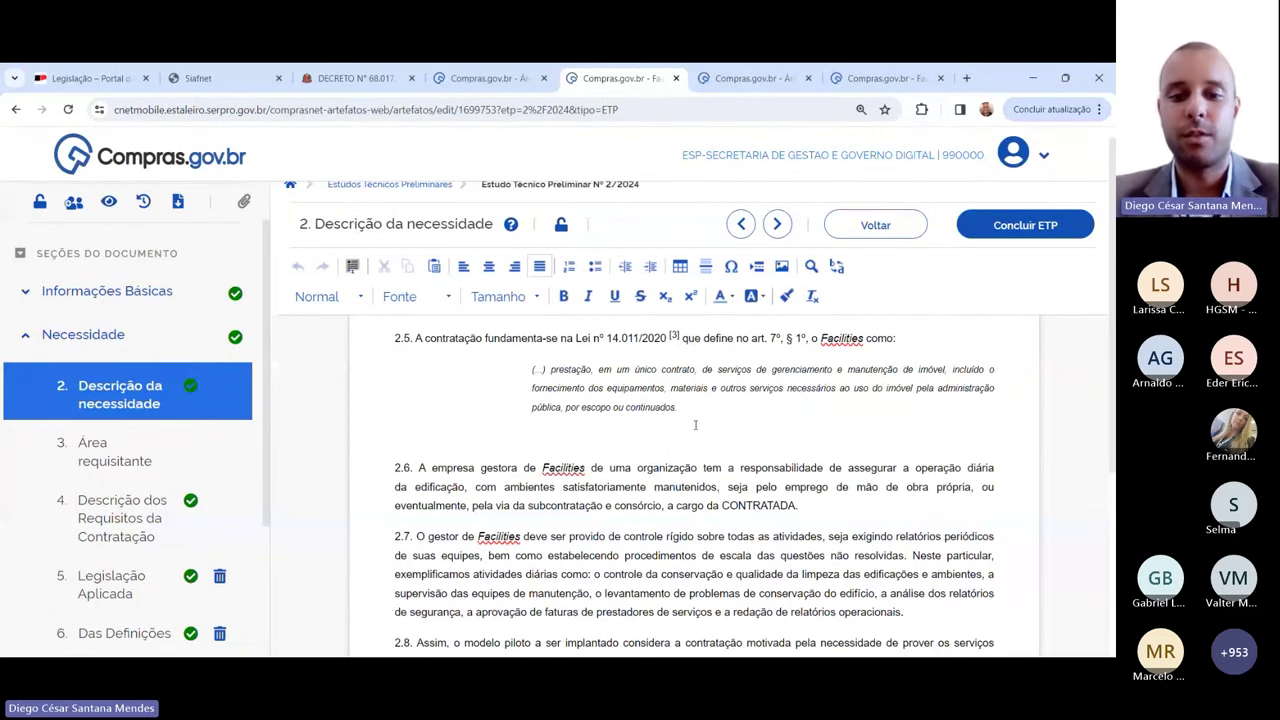
left_click(826, 509)
key("Return")
key("Return")
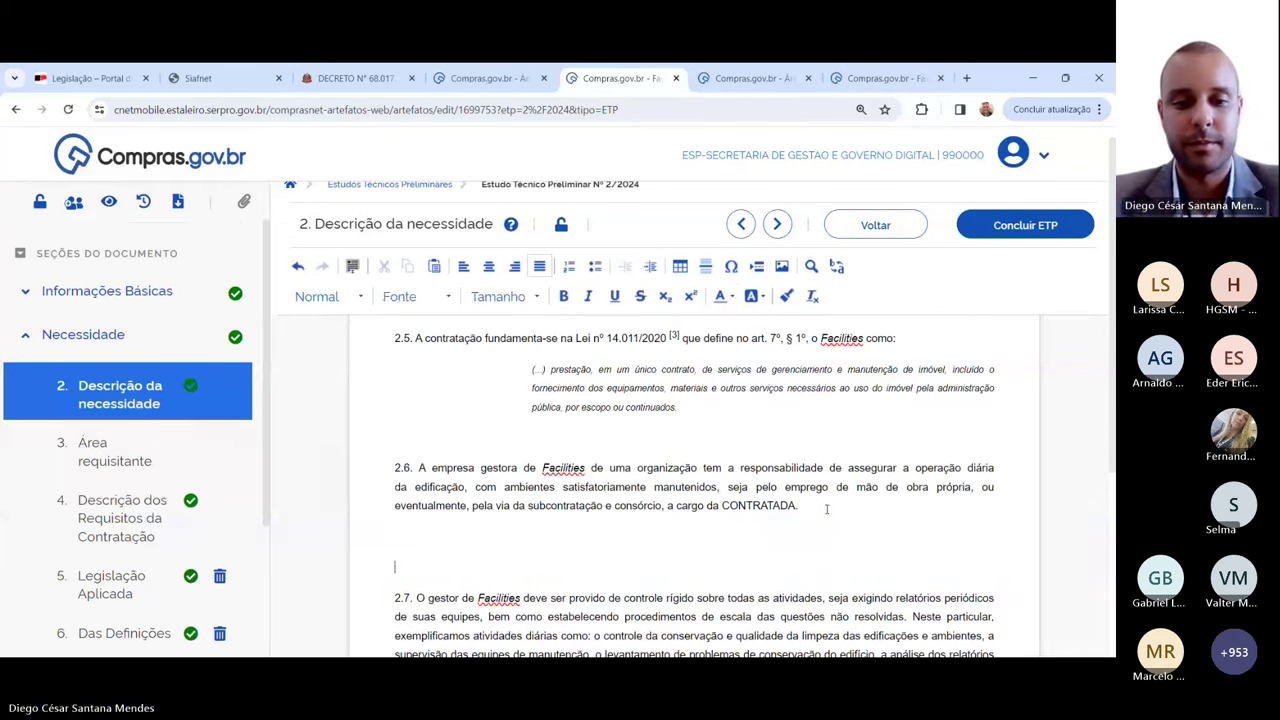
type("Lista de")
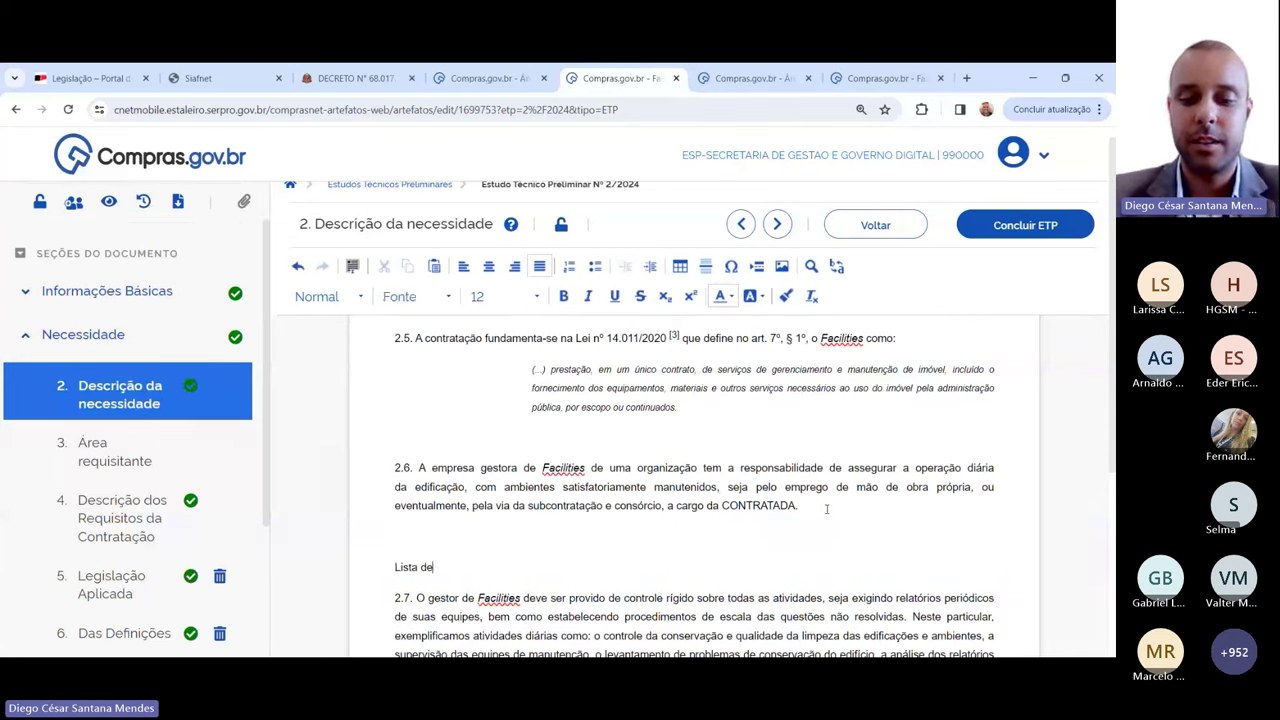
type(" itens")
key("Return")
key("Return")
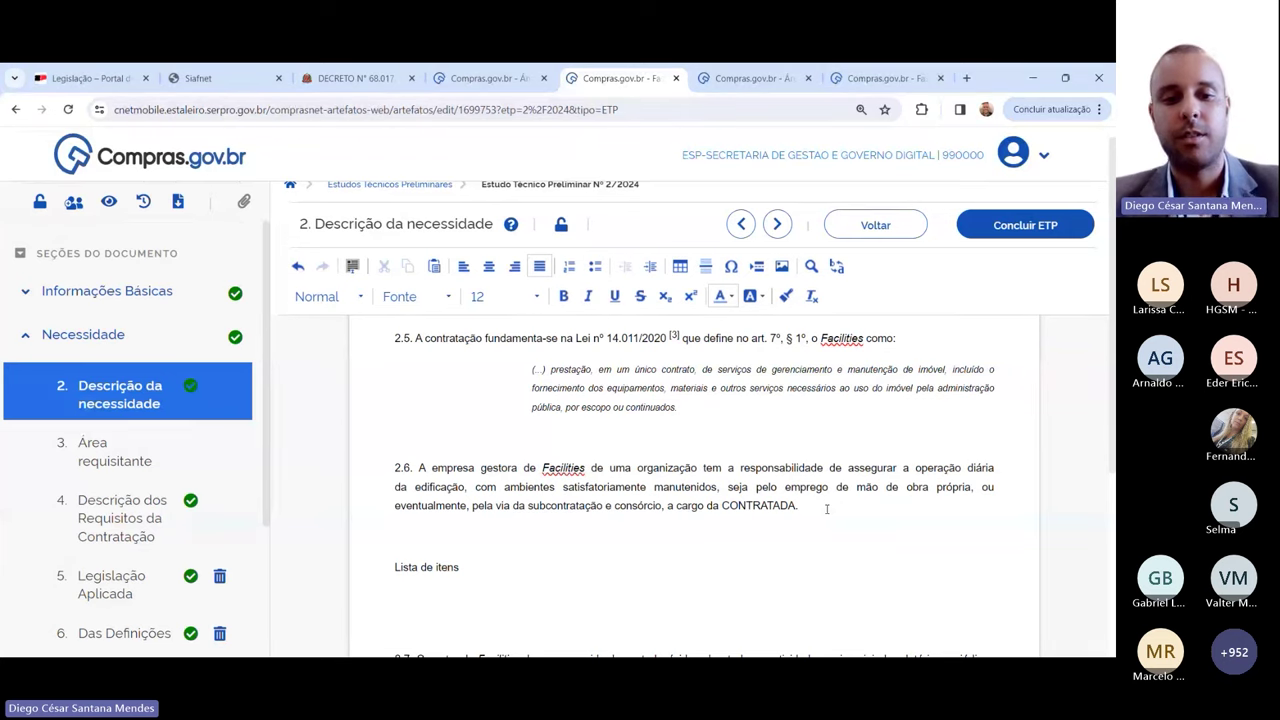
type("VARIEDADE: AGULHINHA;CLASSIFICACAO: GRUPO BENEFICIADO, SUBGRUPO POLIDO, TIPO 1, CLASSE LONGO FINO;ASPECTO: CONSTITUIDO DE GRAOS INTEIROS;QUALIDADE. COM TEOR DE UMIDADE RECOMENDADA DE 14%, OBEDECENDO AOS LIMITES MAXIMOS DE TOLERANCIA DE IMPUREZAS;UMIDADE. MATERIAS ESTRANHAS, GRAOSMOFADOS, ARDIDOS E ENEGRECIDOS PARA ESTE SUBGRUPO;HIGIENICO SANITARIA: ISENTO DE INSETOS, CARUNCHOS, GORGULHOS E OUTRAS PRAGAS;ACONDICIONAMENTO: EMBALAGEM PRIMARIA SACO PLASTICO ATOXICO E HERMETICAMENTE FECHADO,COM VALIDADE MINIMA DE 05 MESES NA DATA DA ENTREGA;LEGISLACAO: E SUAS CONDICOES DEVERAO ESTAR DE ACORDO COM A INSTRUCAO NORMATIVA 06/09DO MAPA, RDC 14/14,RDC 259/02 E RDC 360/03 E SUAS ALTERACOE POSTERIORES;LEGISLACAO I: PRODUTO SUJEITO A VERIFICACAO NO ATO DA ENTREGA AOS PROCED.ADM. DETERMINADOS PELO MAPA E ANVISA;")
Step: Label the entry 'Arroz:' and add 'Código Contabiliza:' and 'Código Compras:' lines below it
scroll(827, 508, "down", 1)
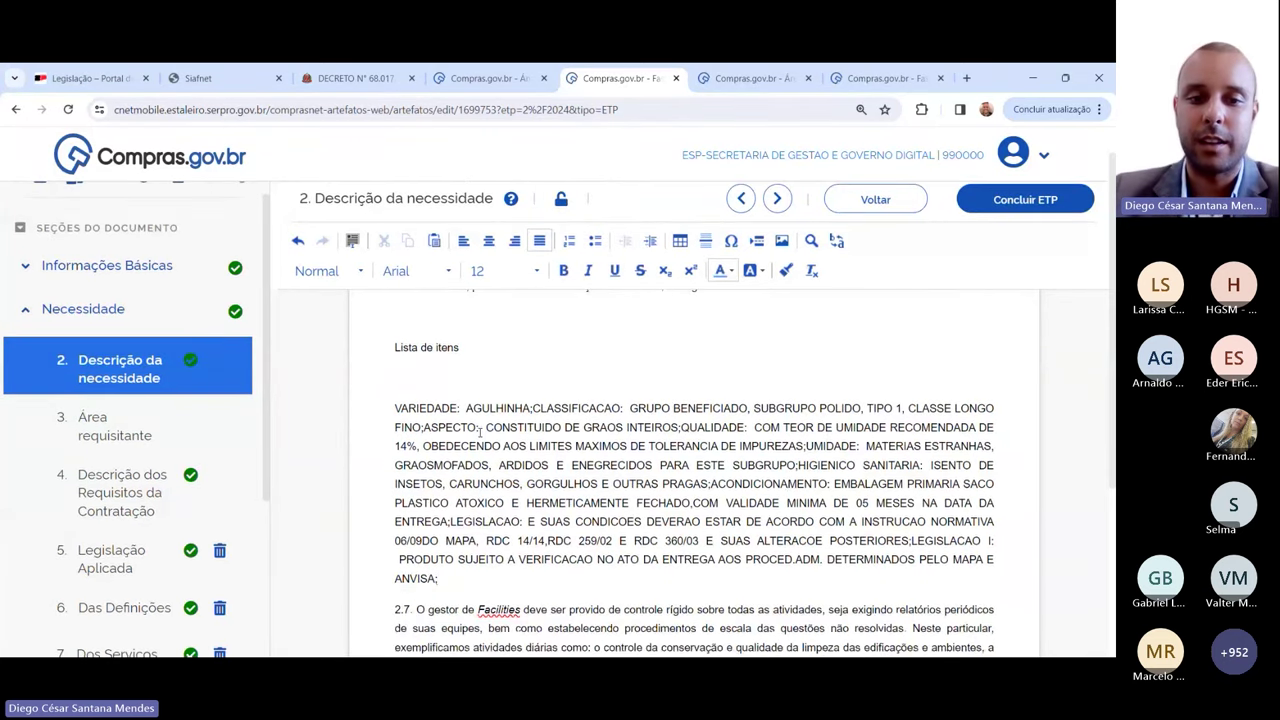
left_click(396, 392)
key("Return")
type("Arroz")
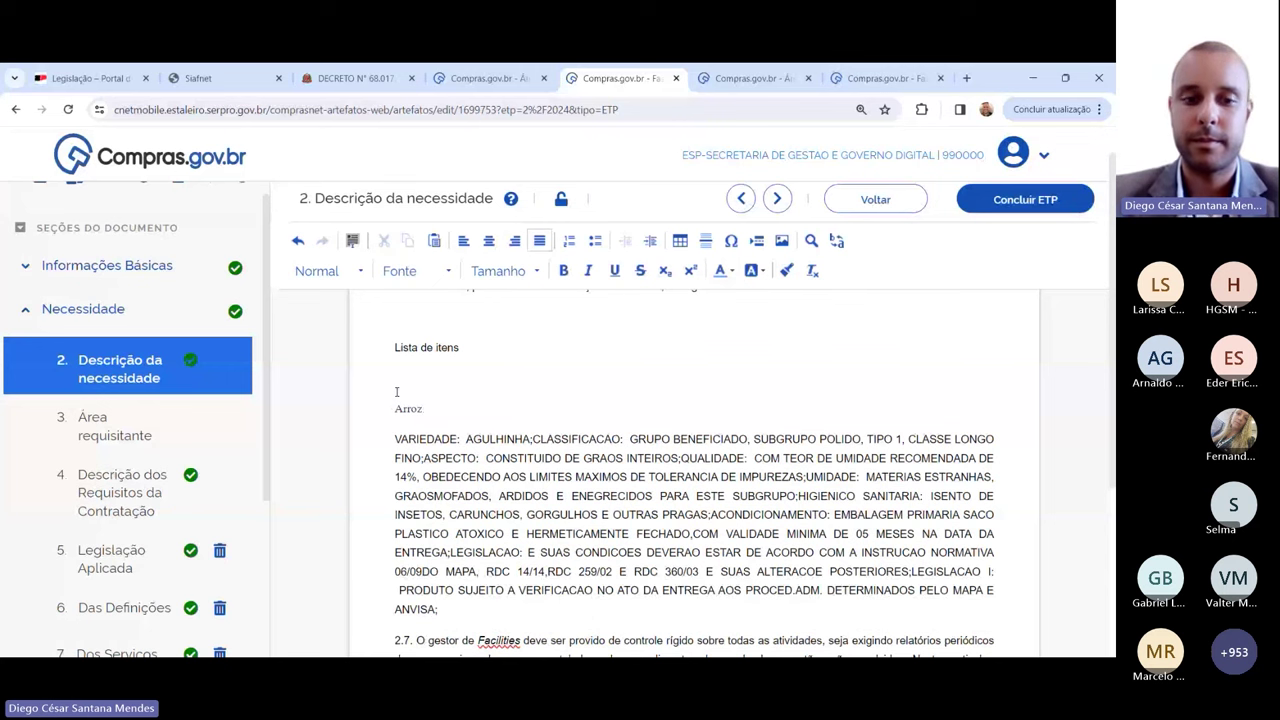
type(":")
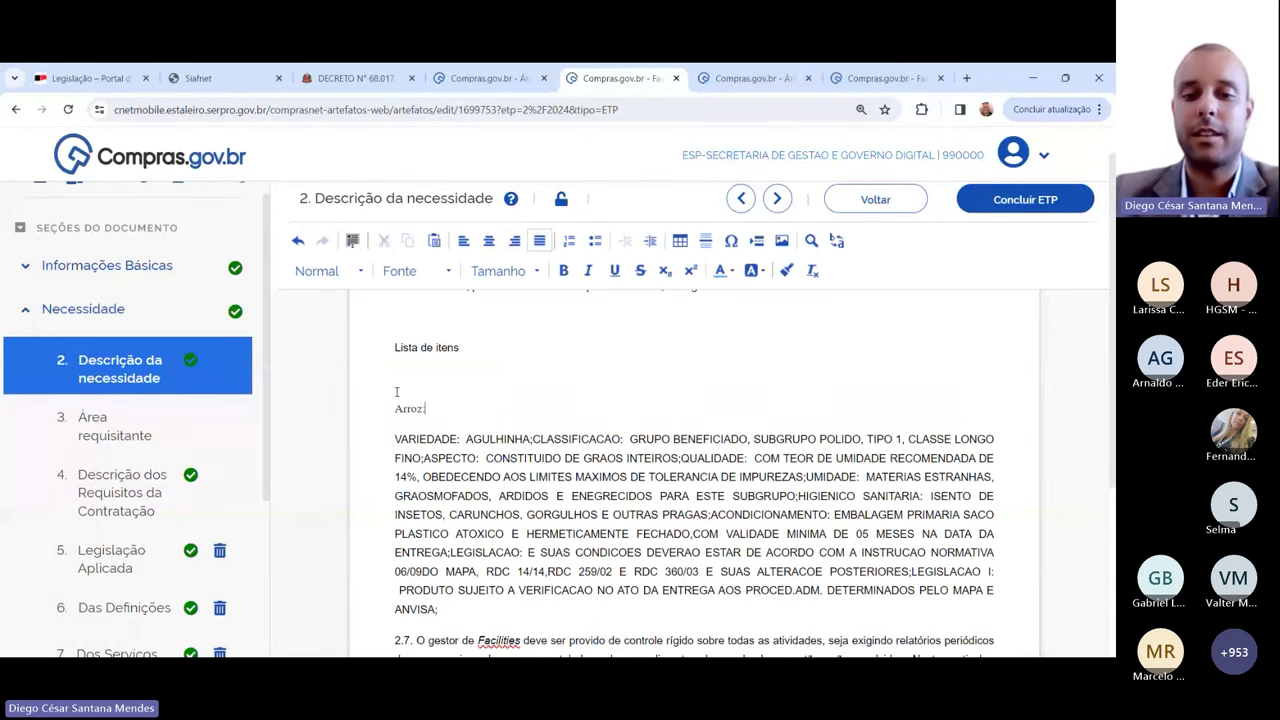
scroll(449, 463, "down", 2)
left_click(449, 463)
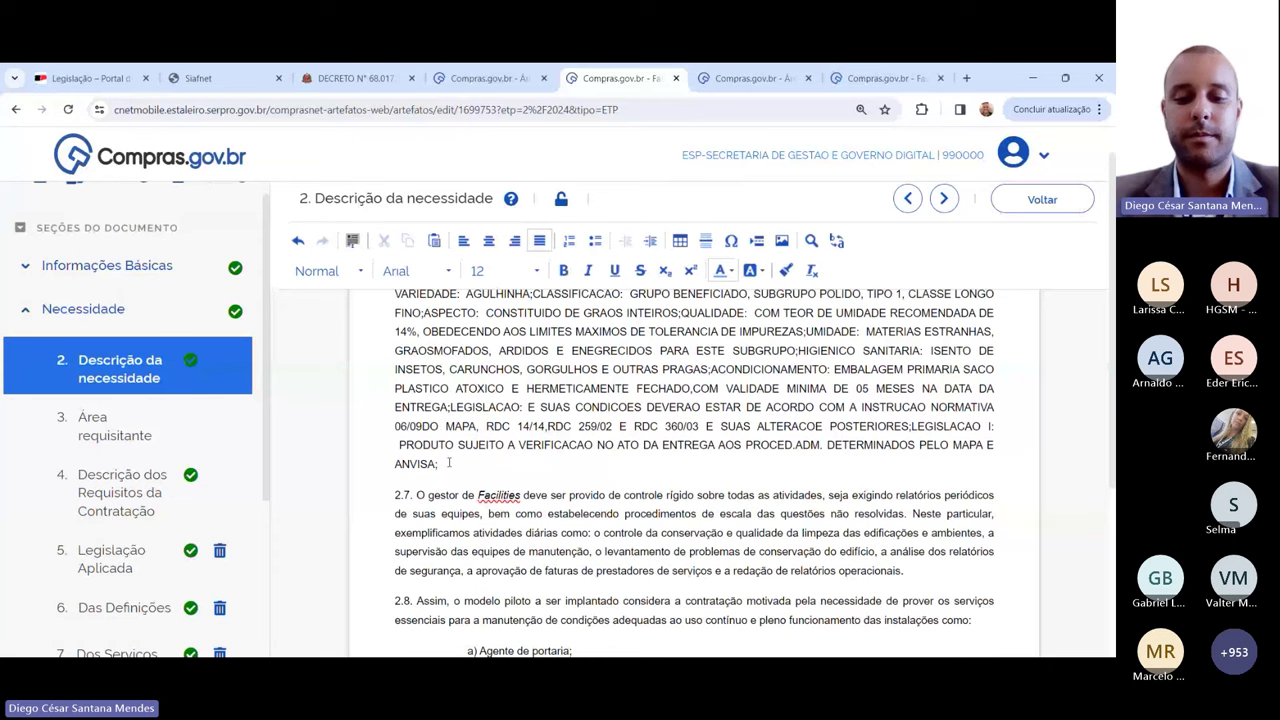
key("Return")
type("Código")
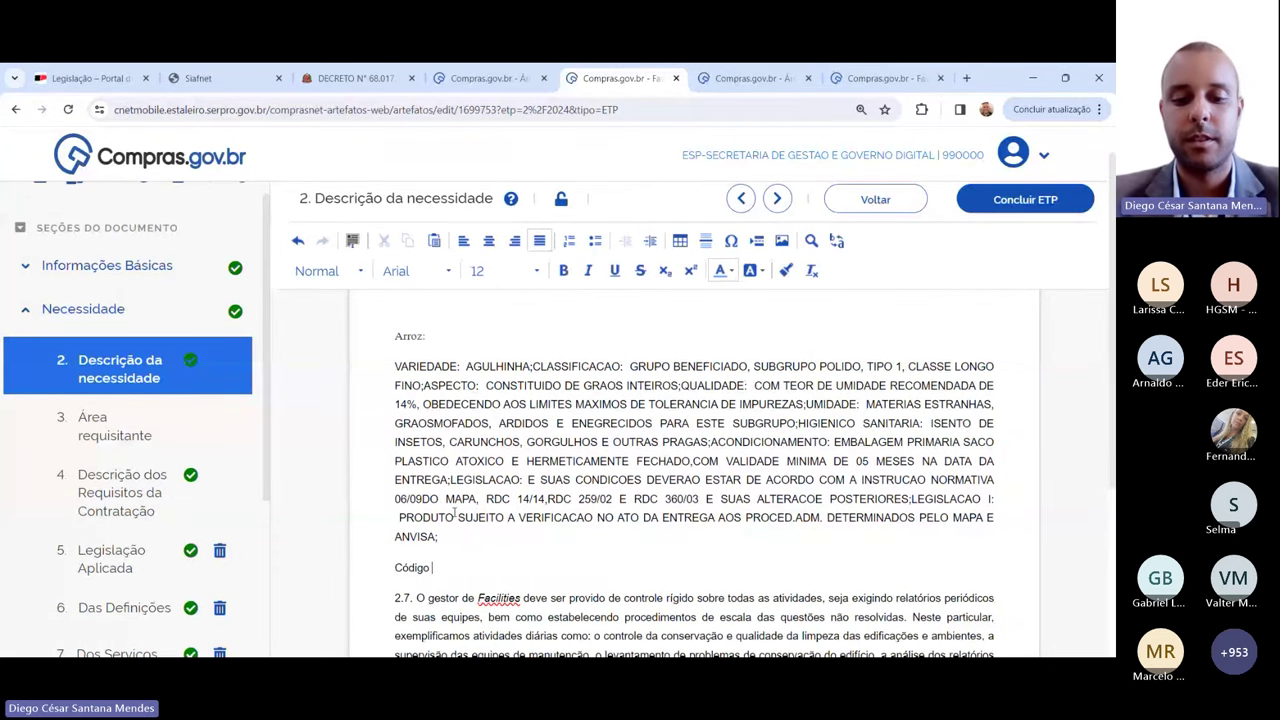
type(" Contabiliza")
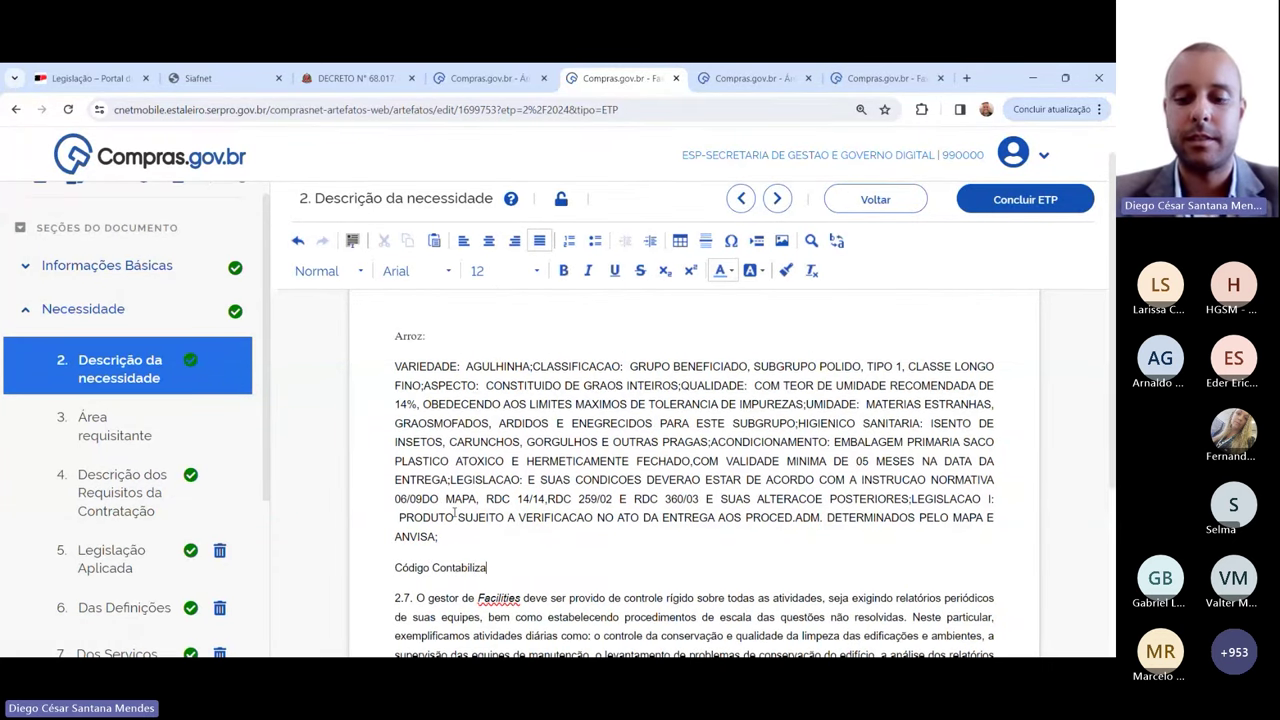
type(":")
key("Return")
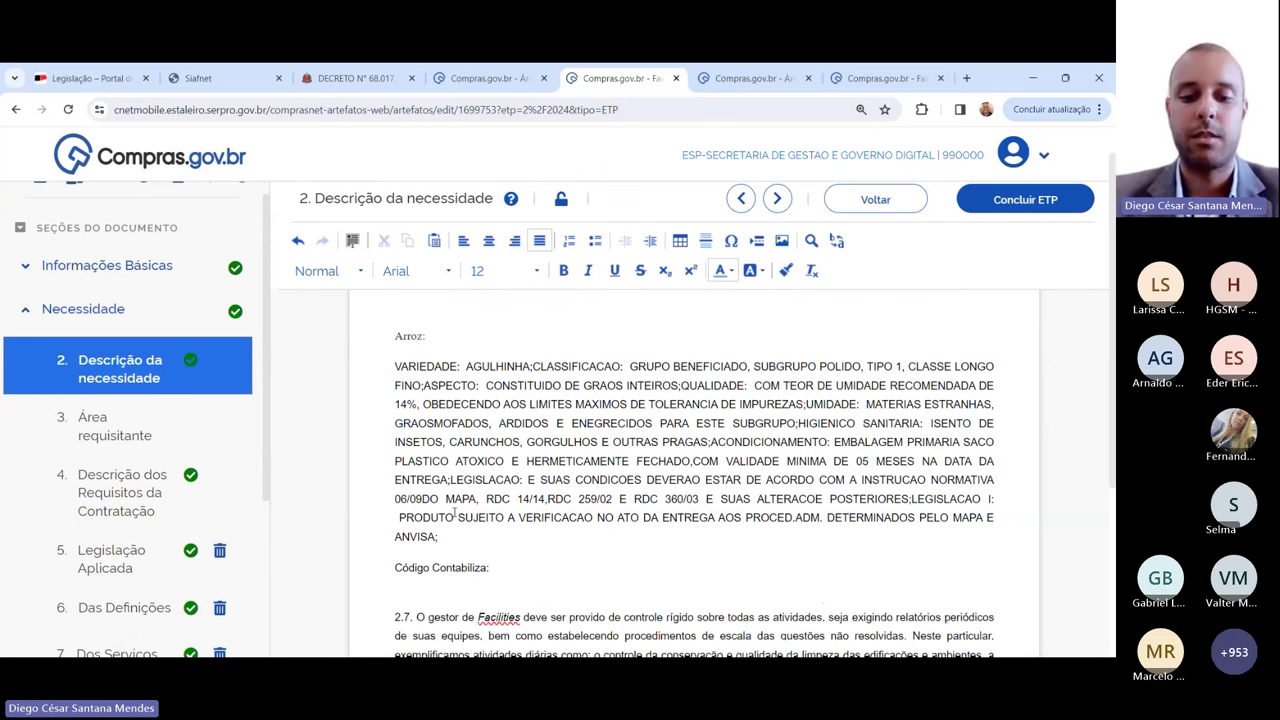
type("Códig")
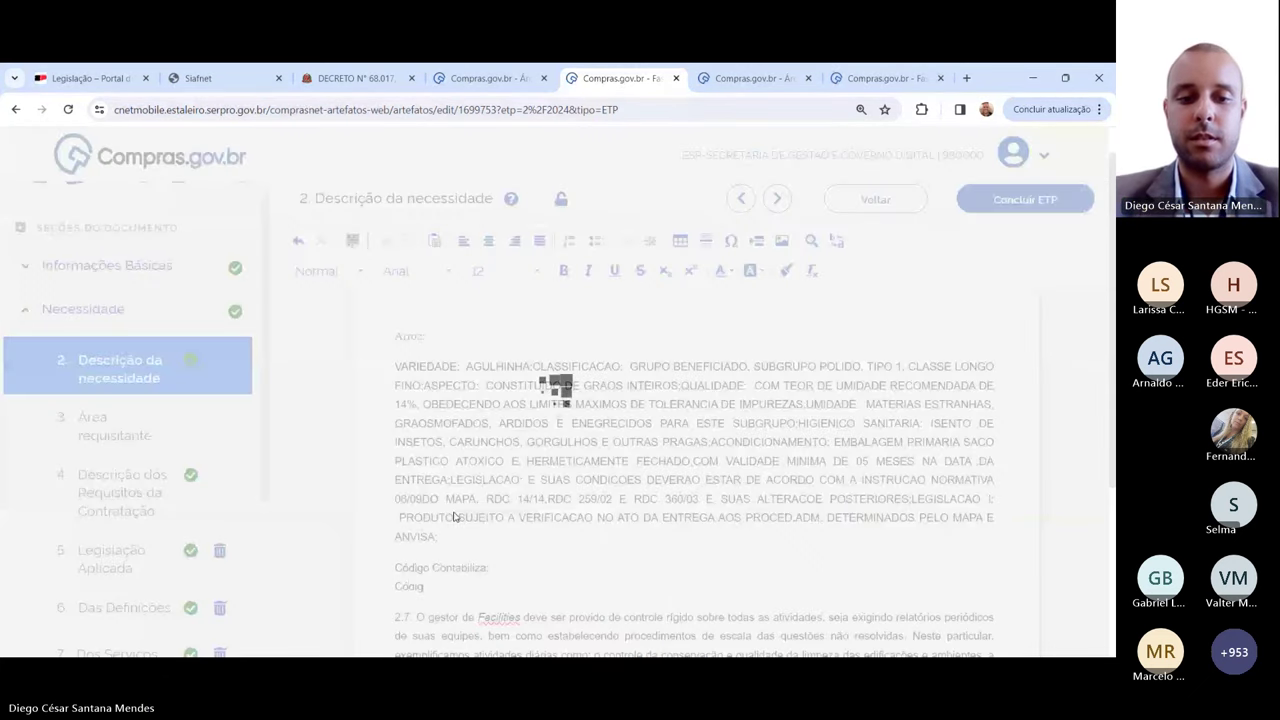
type("o Compra")
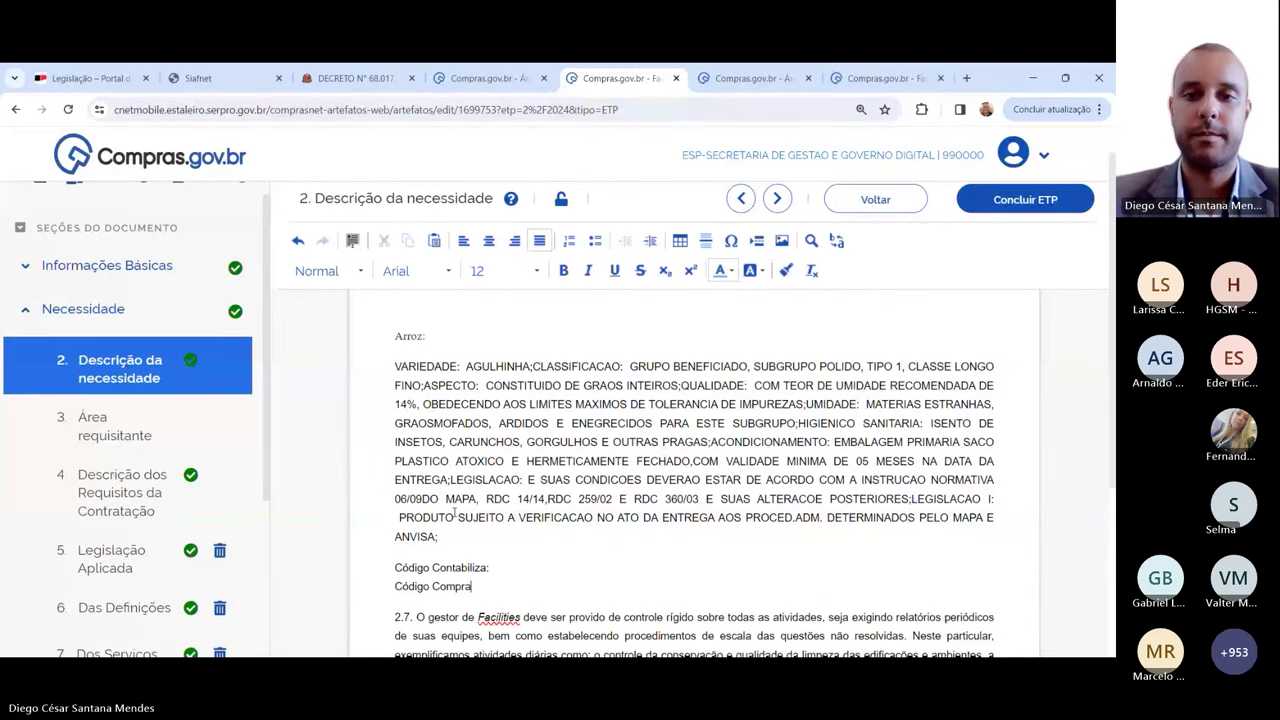
type("s:")
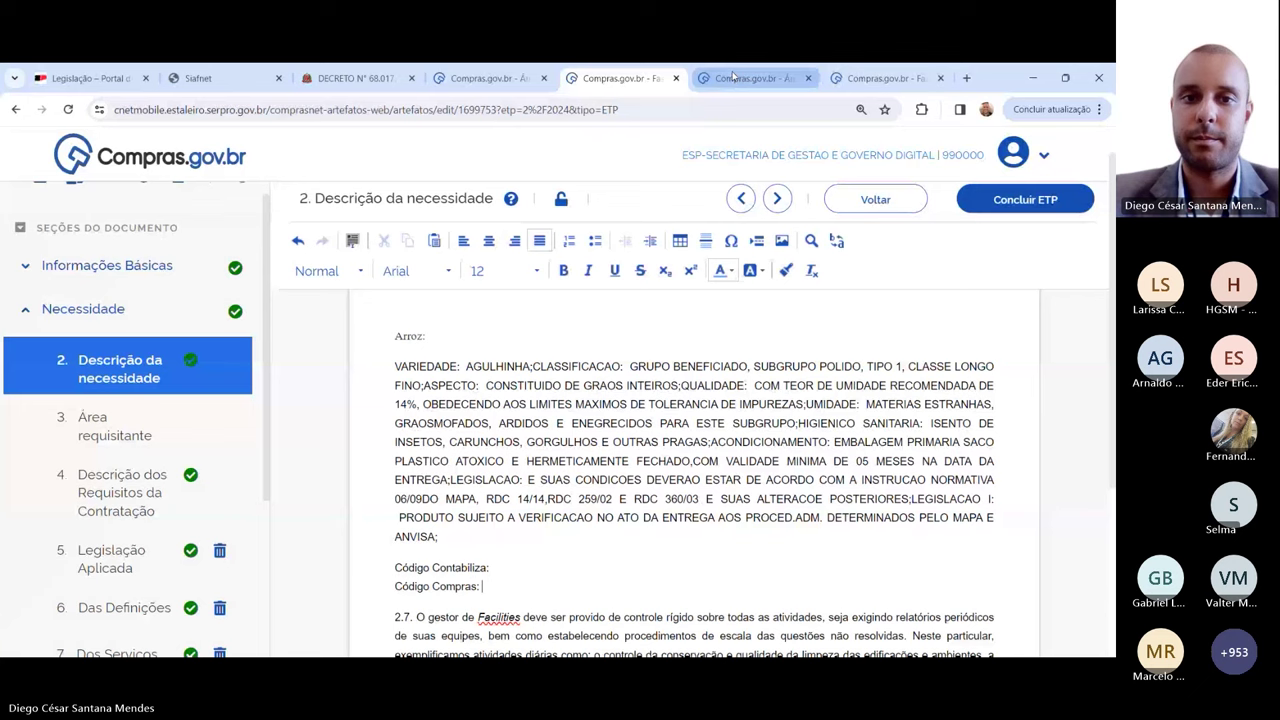
Step: Switch to the item lookup and select the Compras code 458904
key("ctrl+2")
left_click(598, 312)
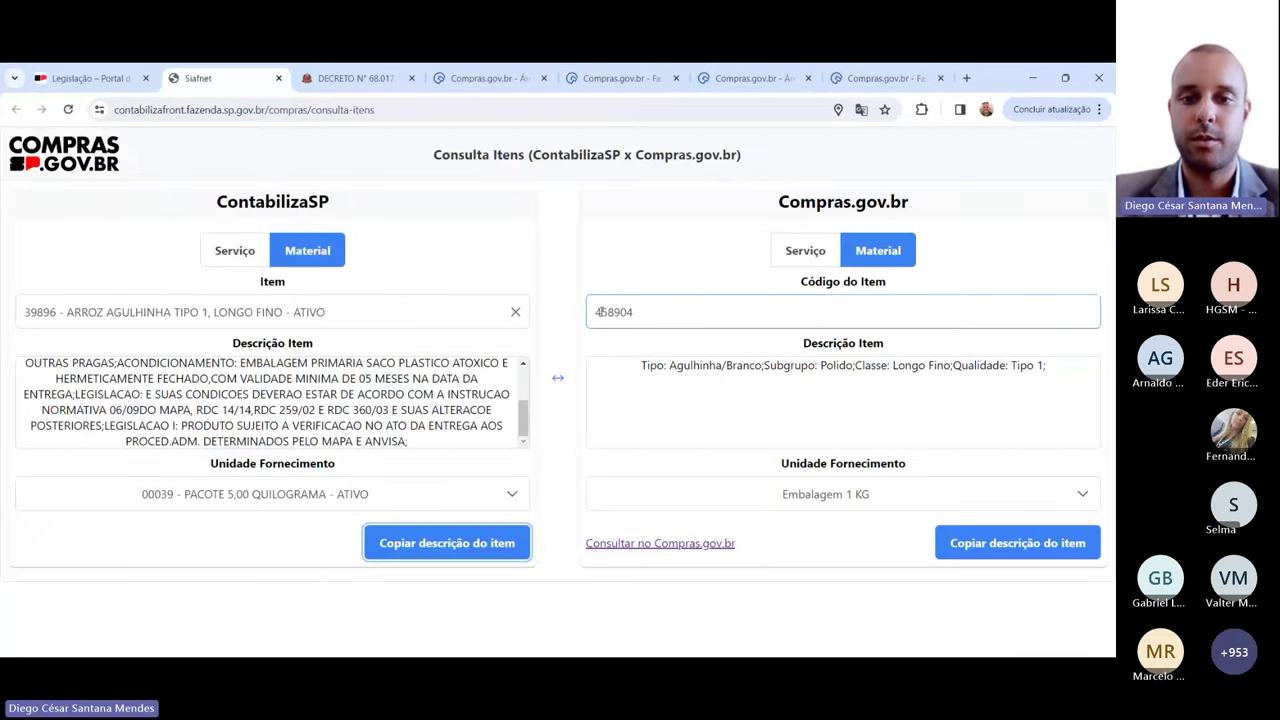
left_click_drag(598, 312, 644, 311)
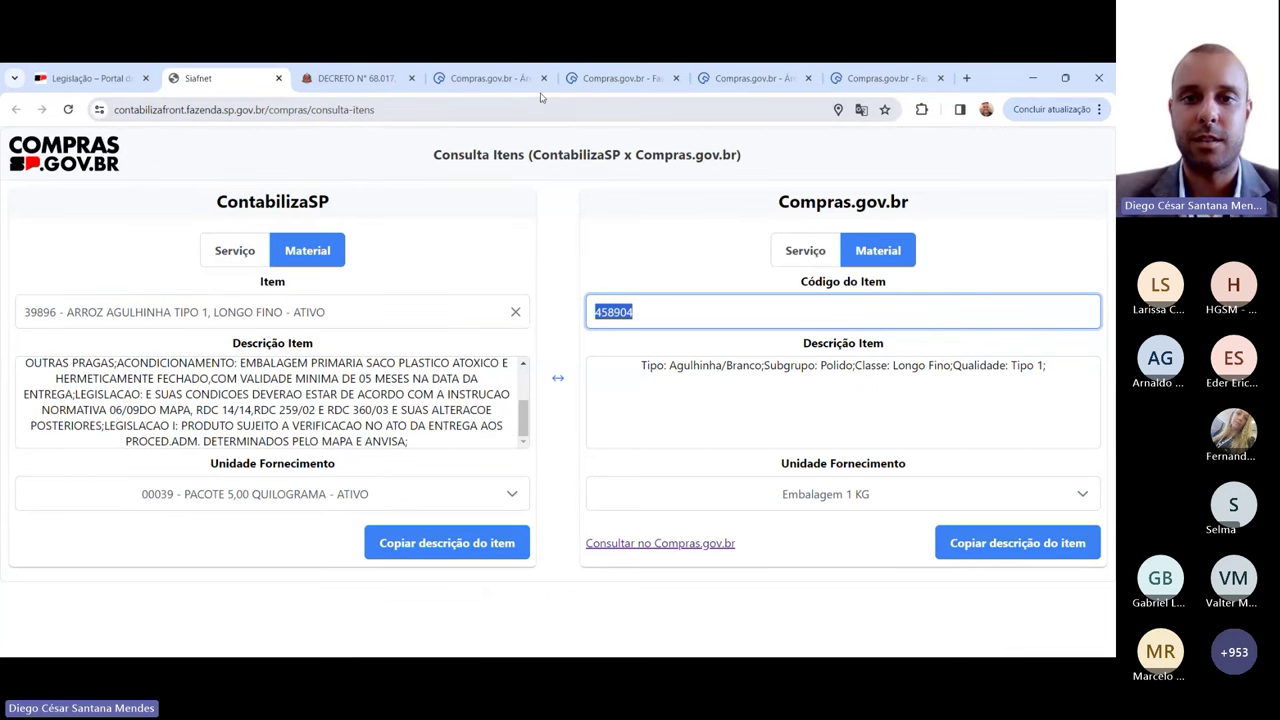
Step: Fill in Código Contabiliza 39896 and Código Compras 458904 in the ETP
left_click(617, 78)
left_click(496, 572)
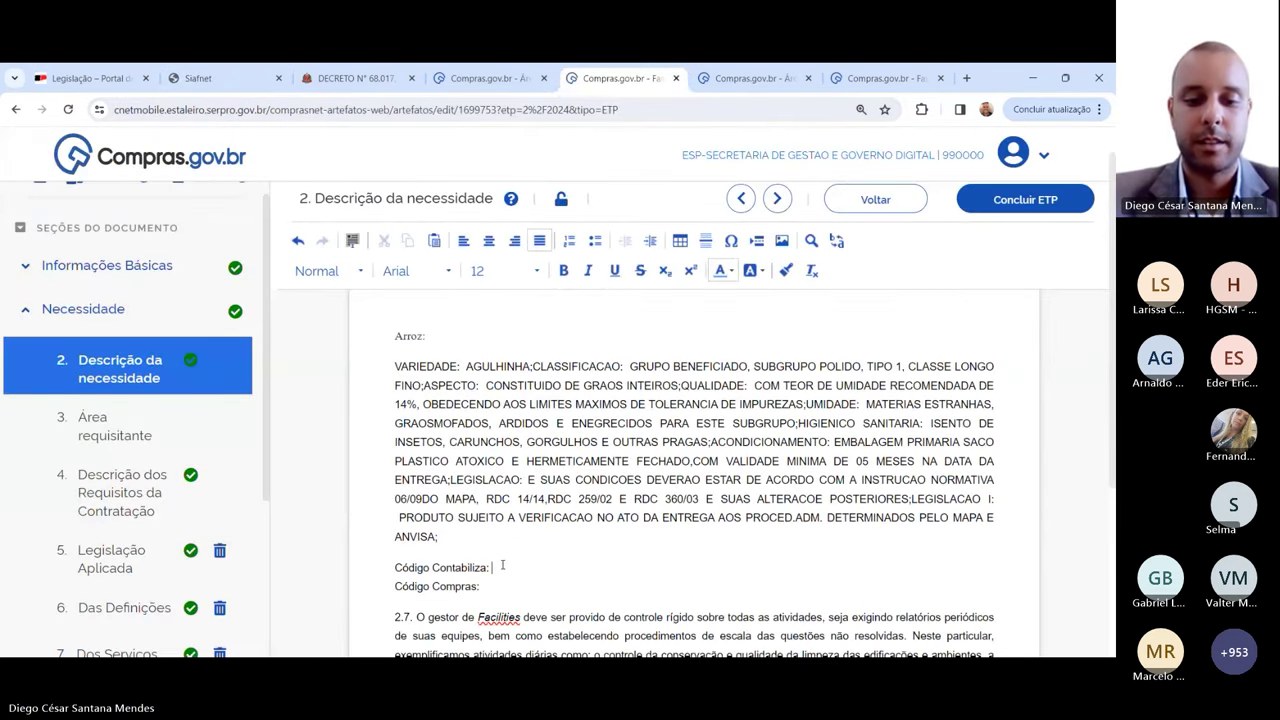
type("358")
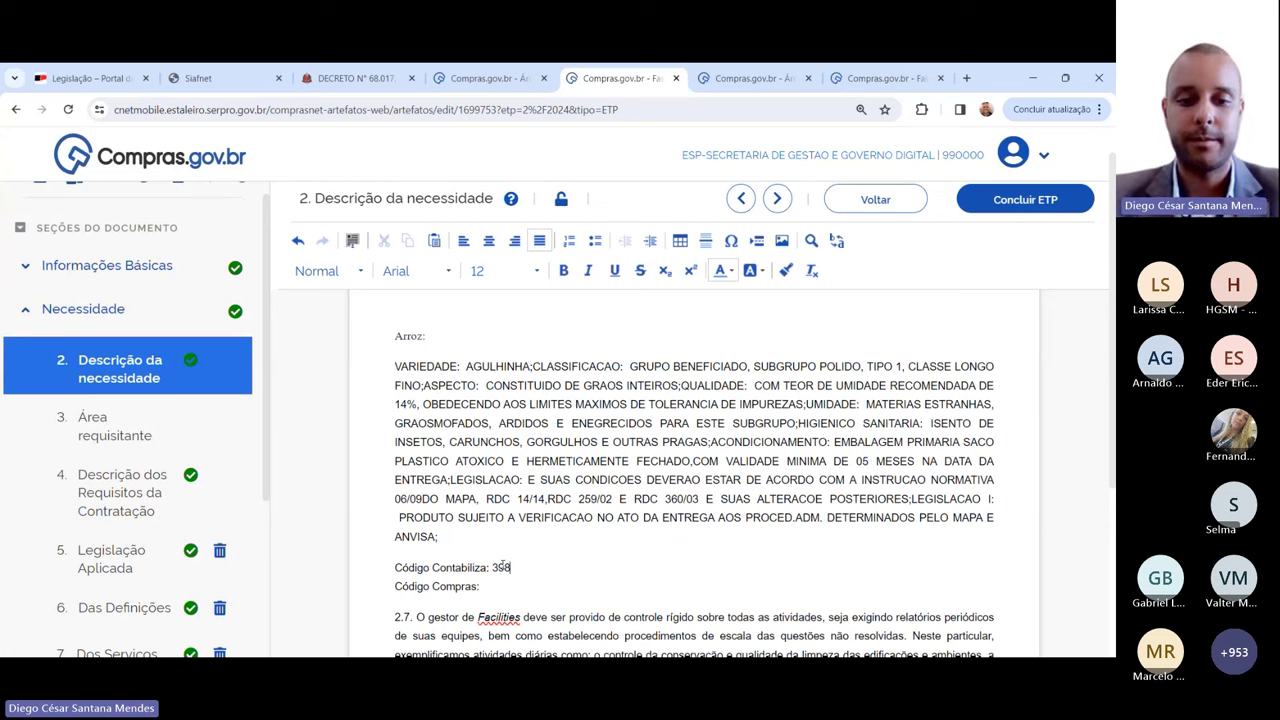
type("96")
left_click(517, 590)
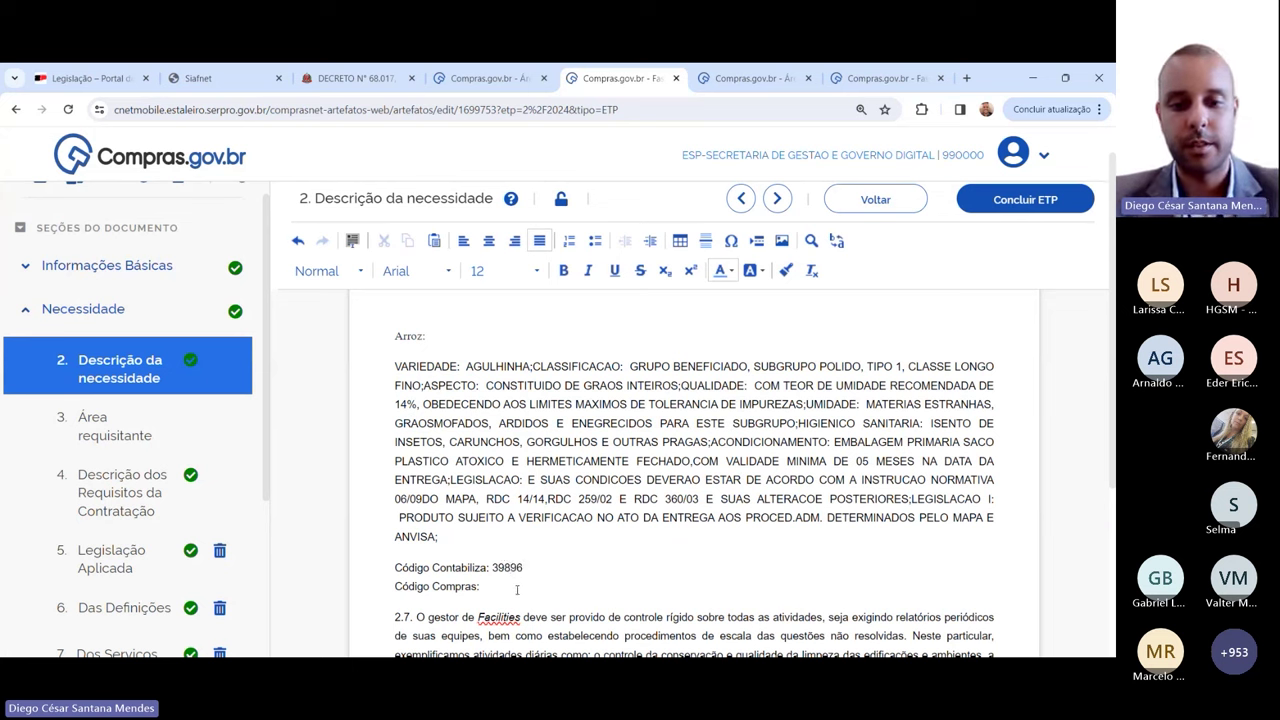
type("458904")
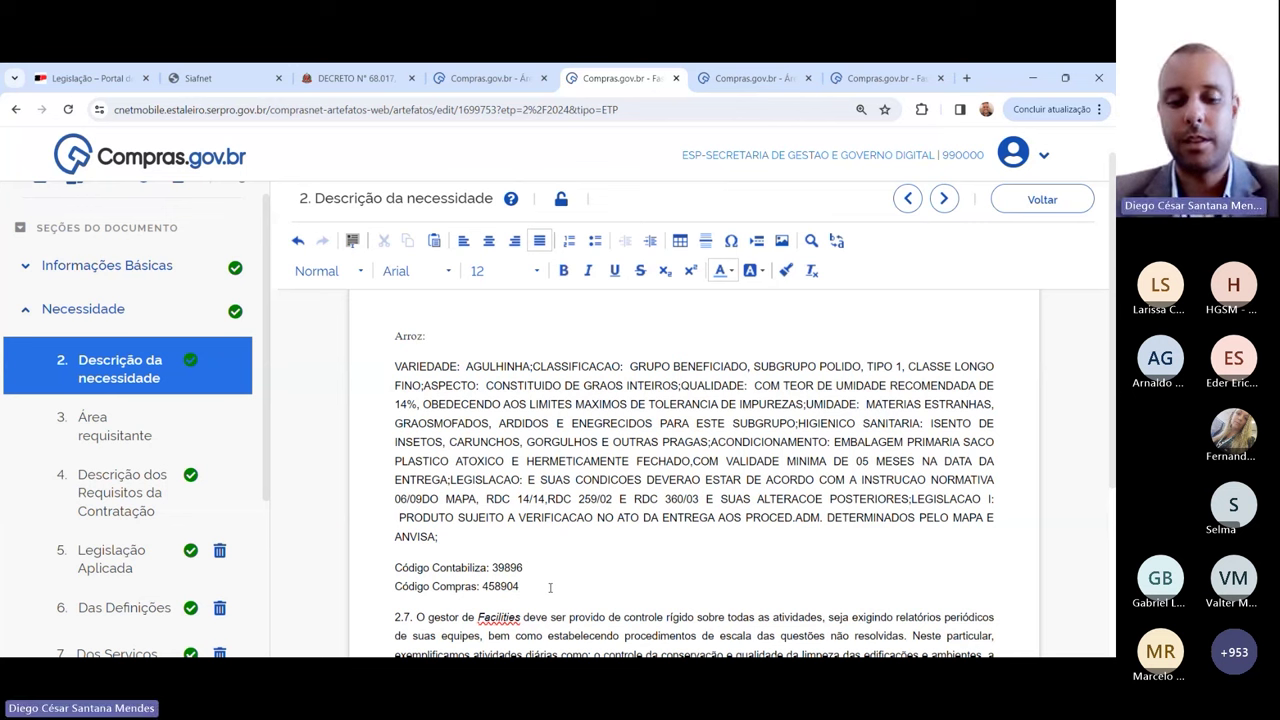
Step: Add the line 'Unidade de fornecimento: Pacote com 5kg' below the codes
key("Return")
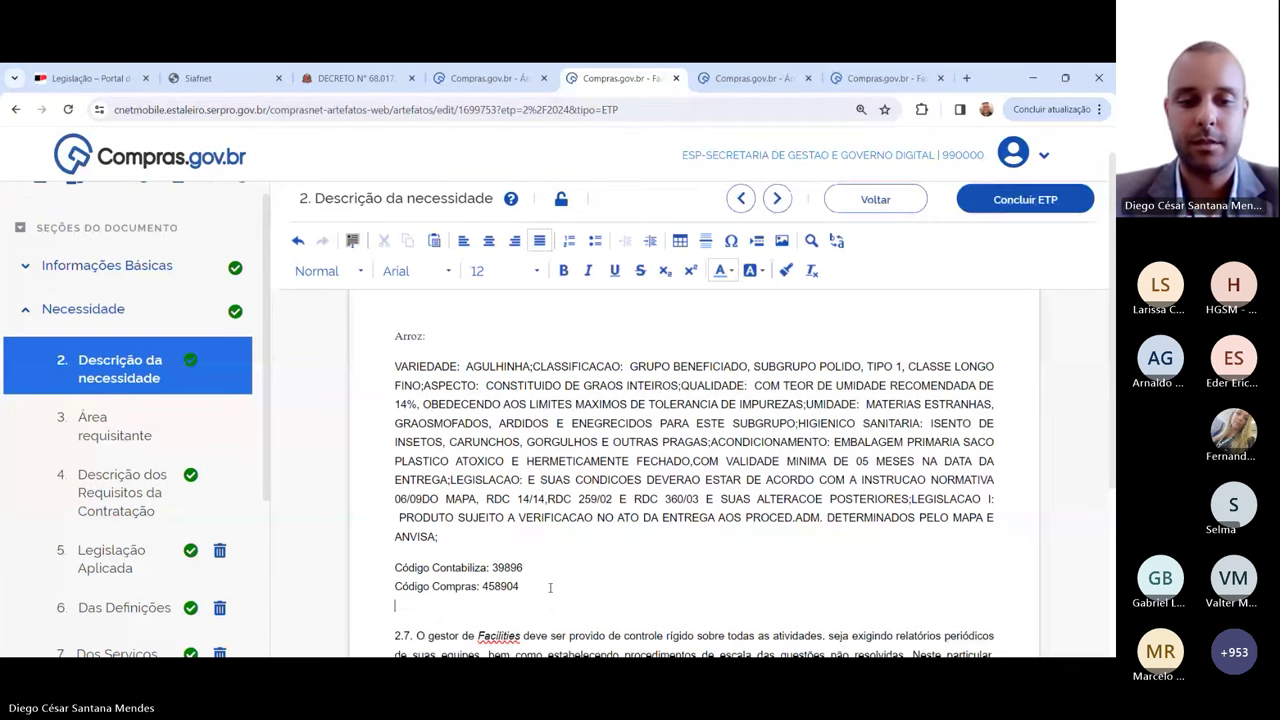
type("Unidade")
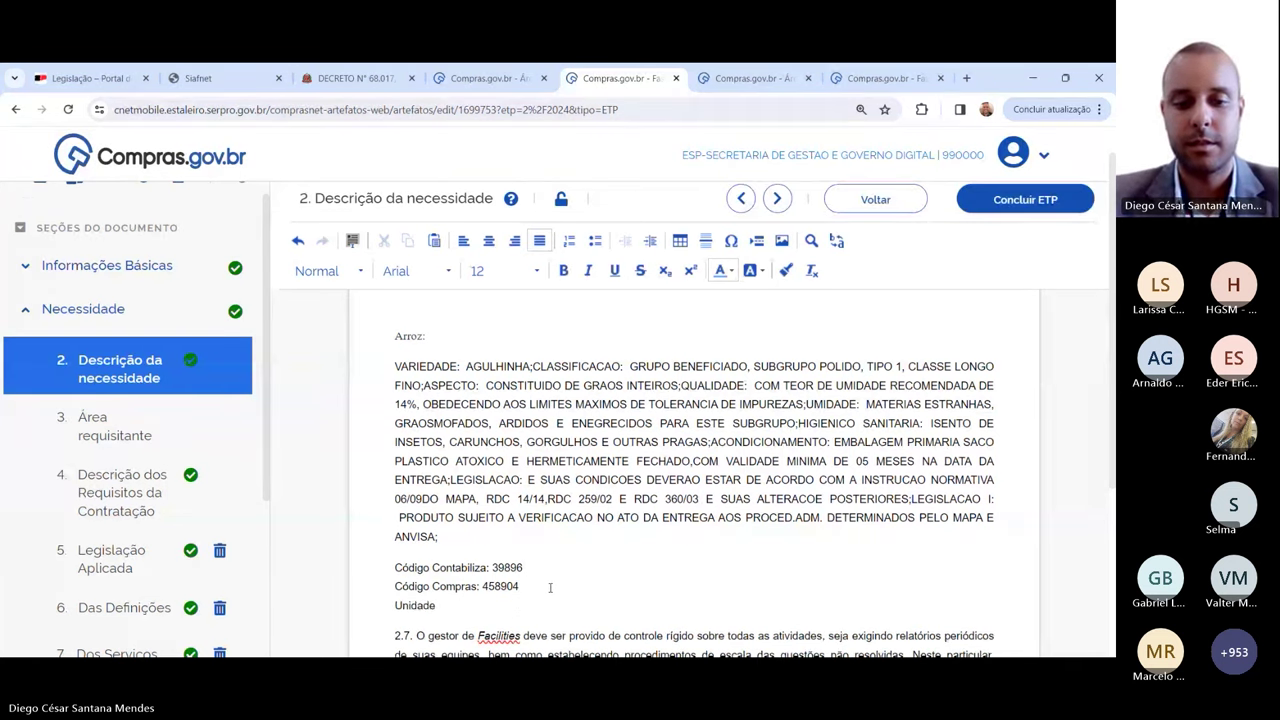
type(" de fornecid")
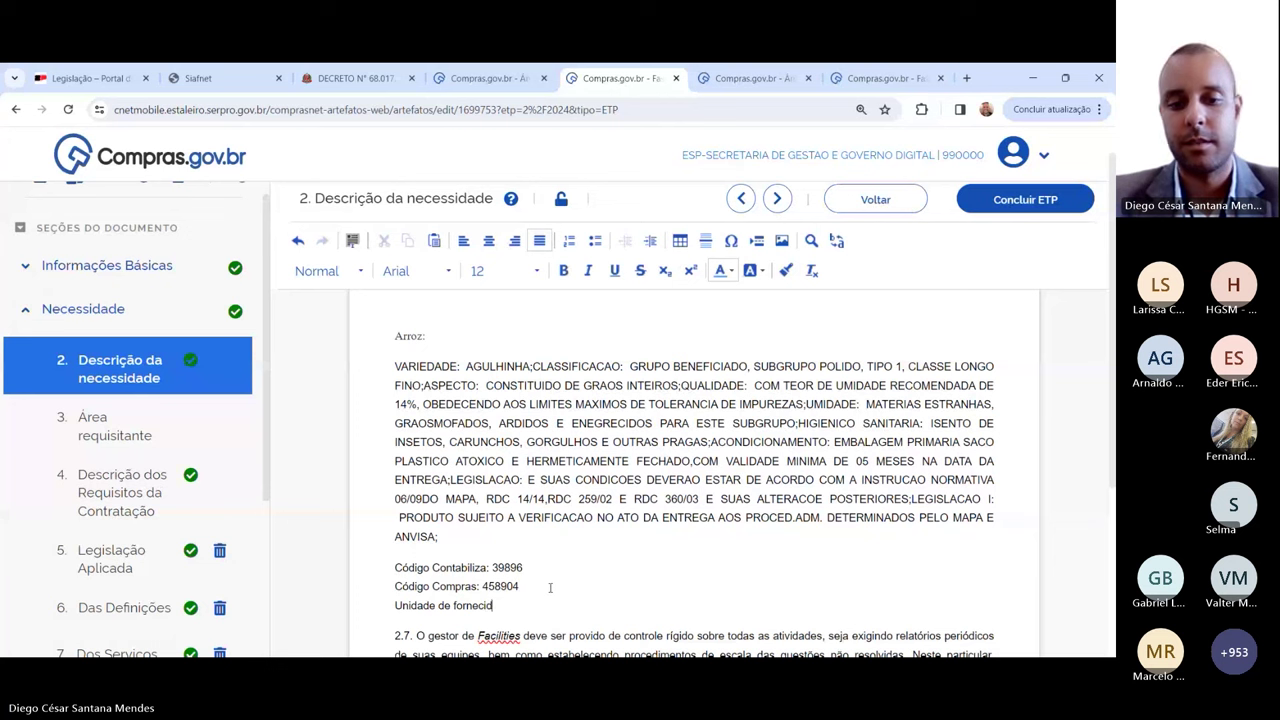
key("BackSpace")
type("mento")
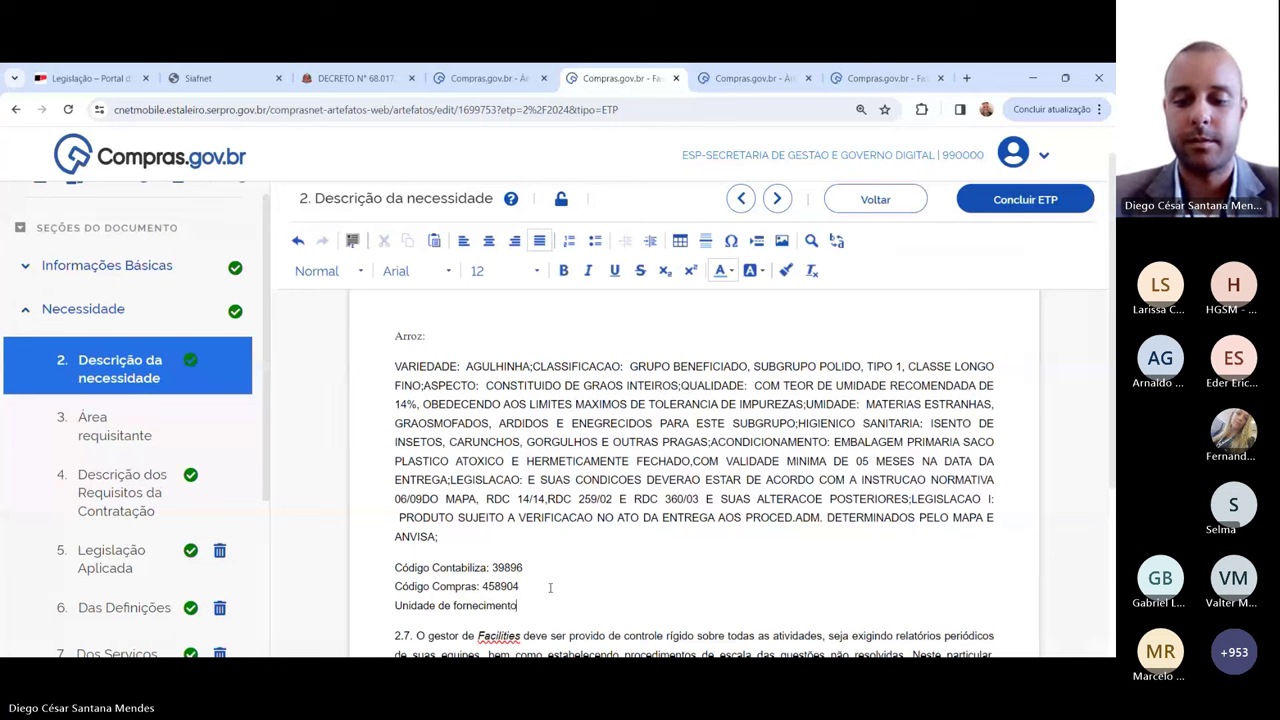
type(": P")
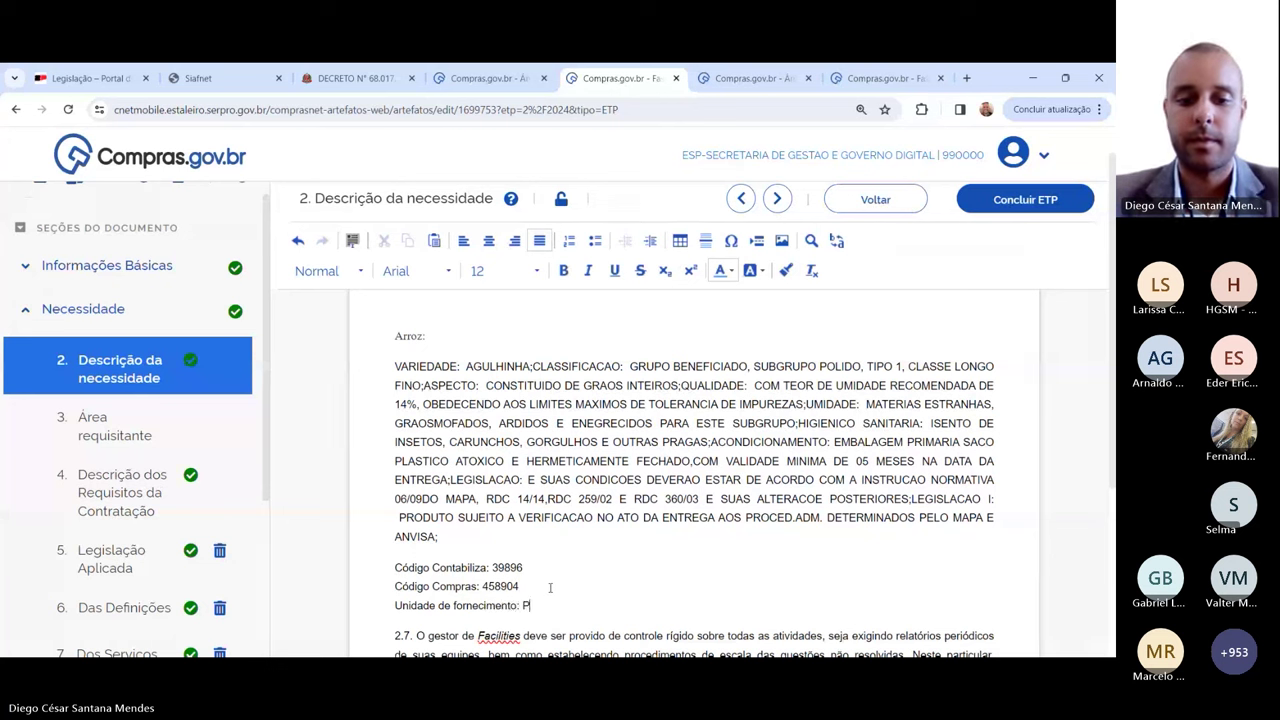
type("acote com ")
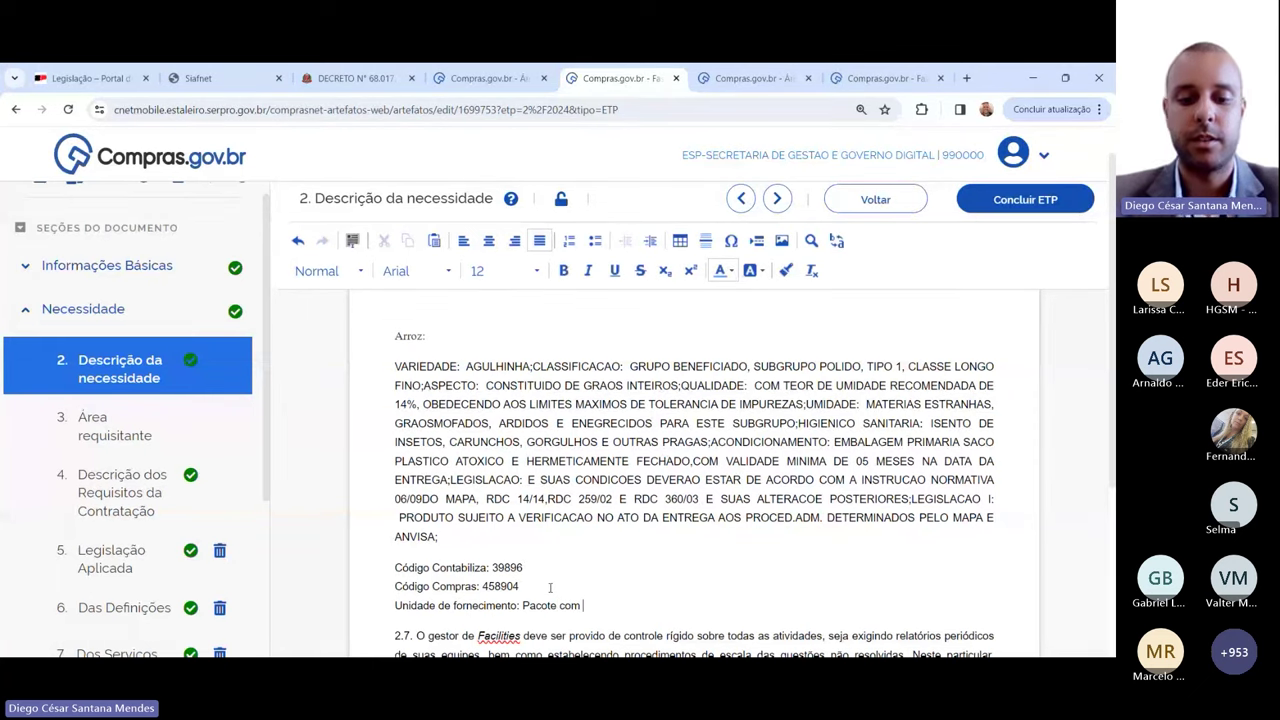
type("5kg")
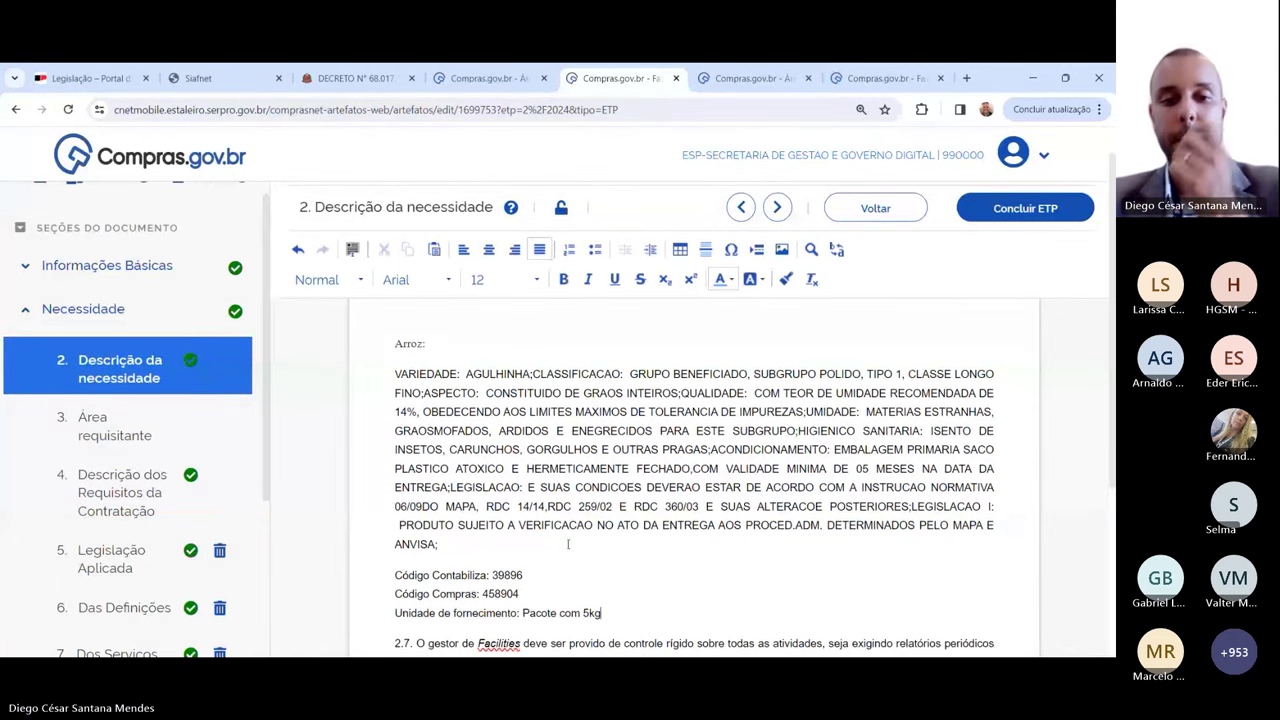
scroll(560, 560, "down", 2)
key("Return")
key("Return")
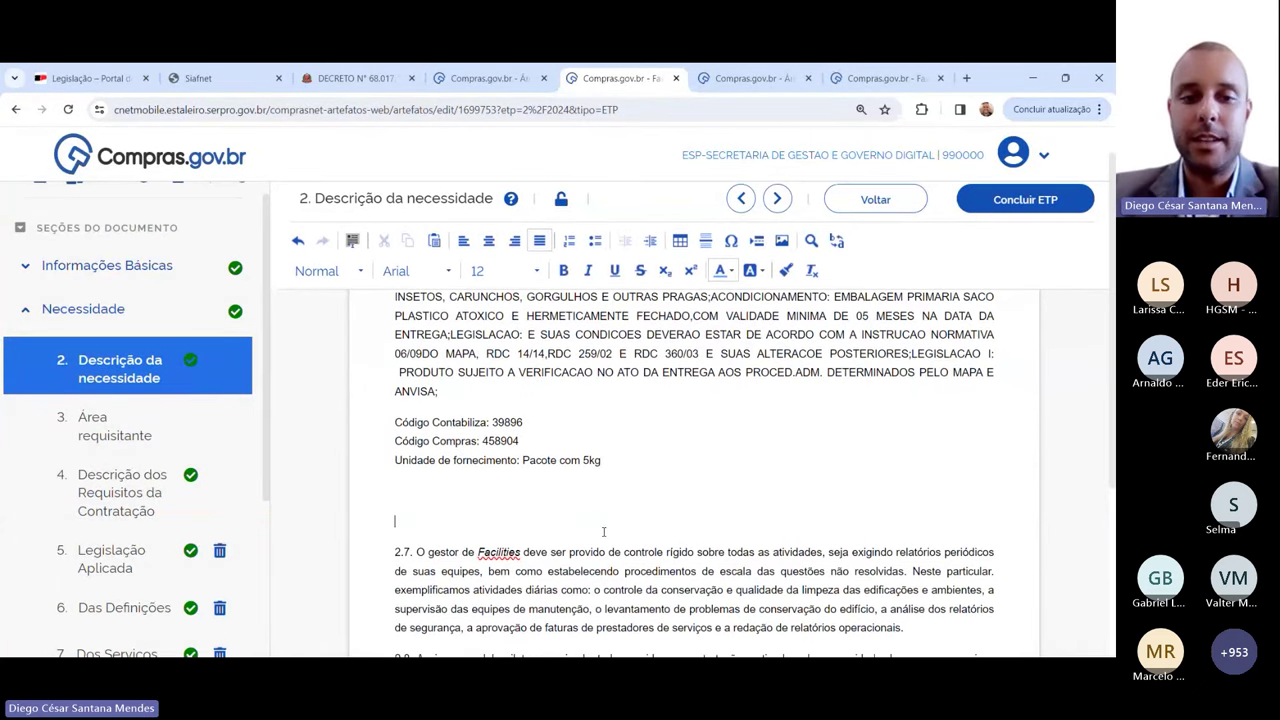
left_click_drag(612, 465, 611, 598)
left_click(421, 366)
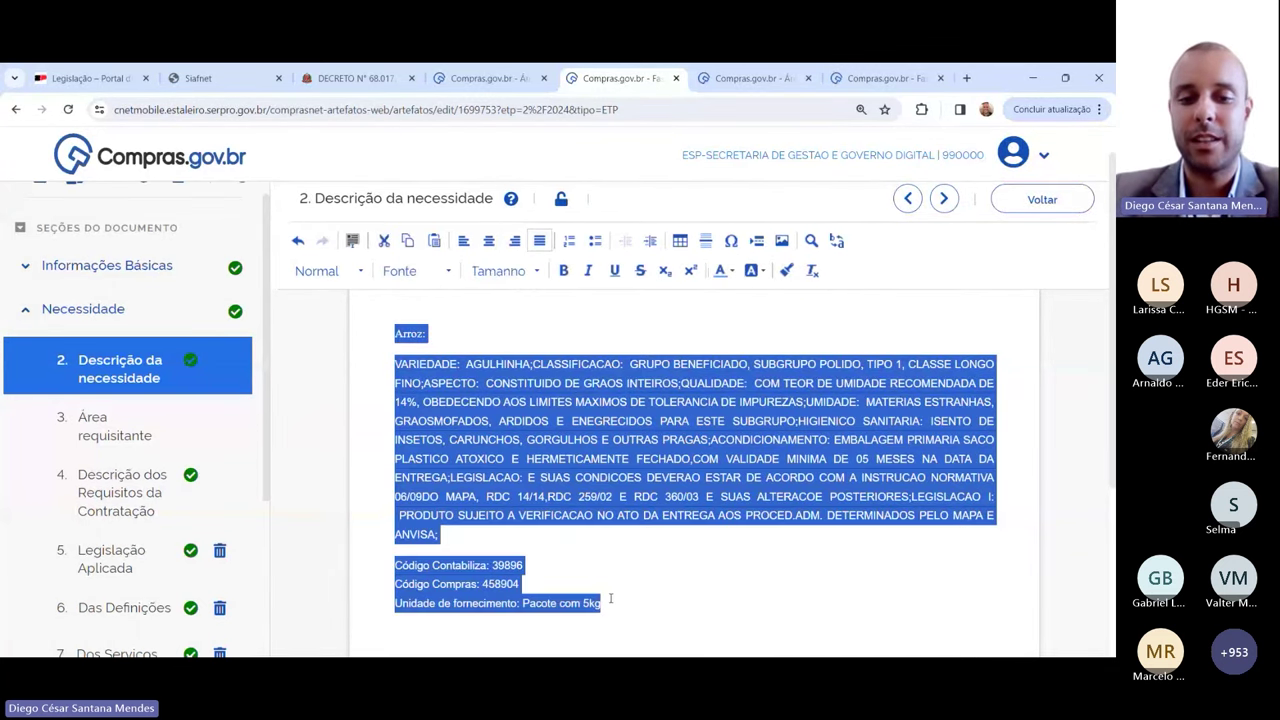
left_click(640, 584)
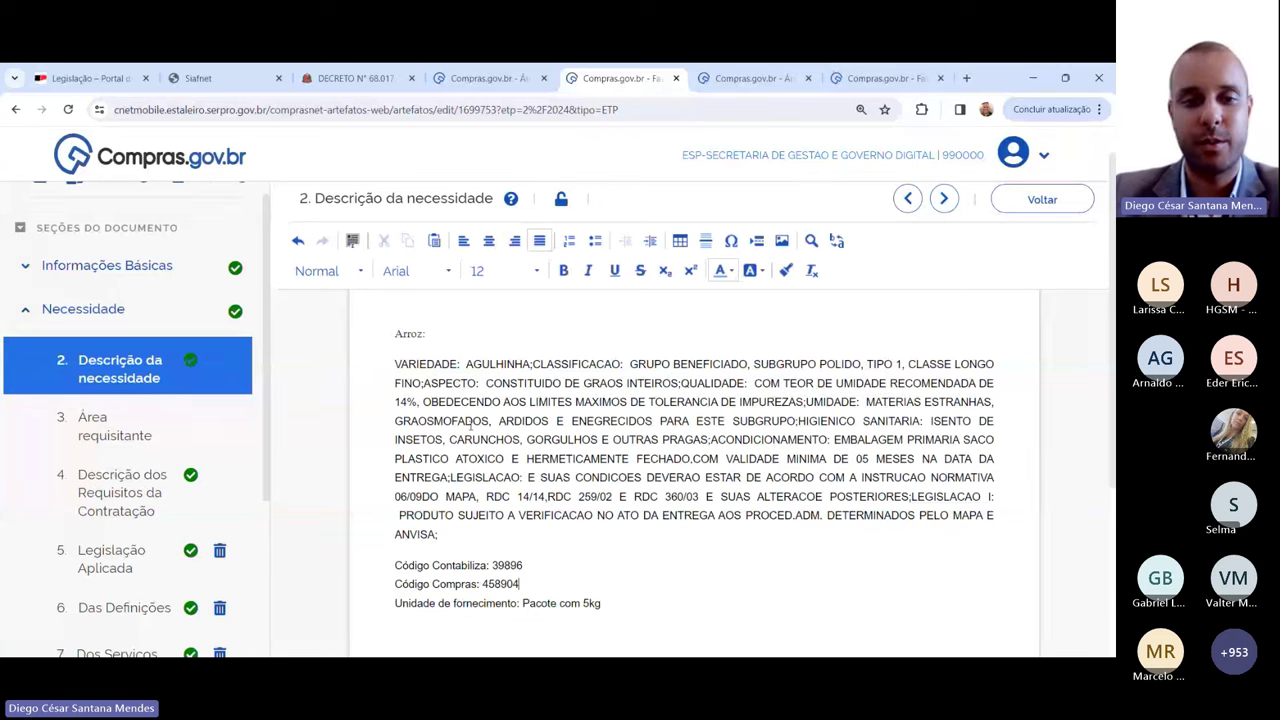
left_click(397, 333)
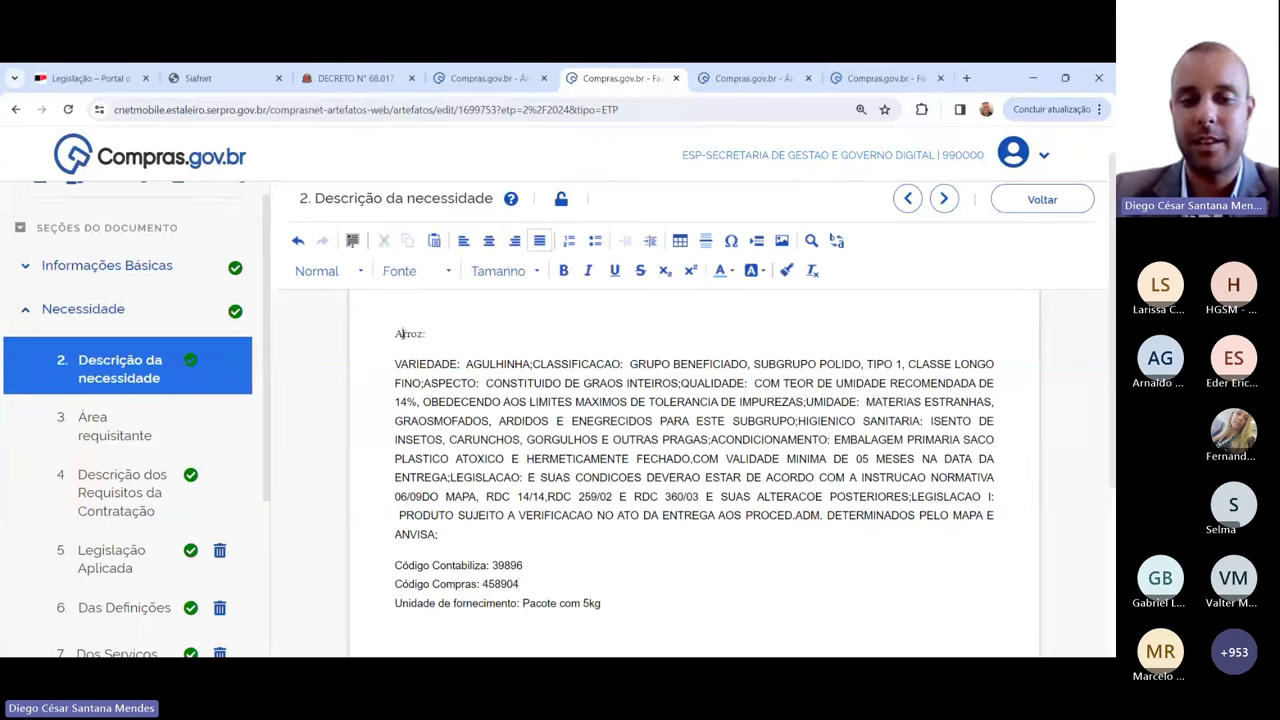
left_click_drag(397, 333, 615, 604)
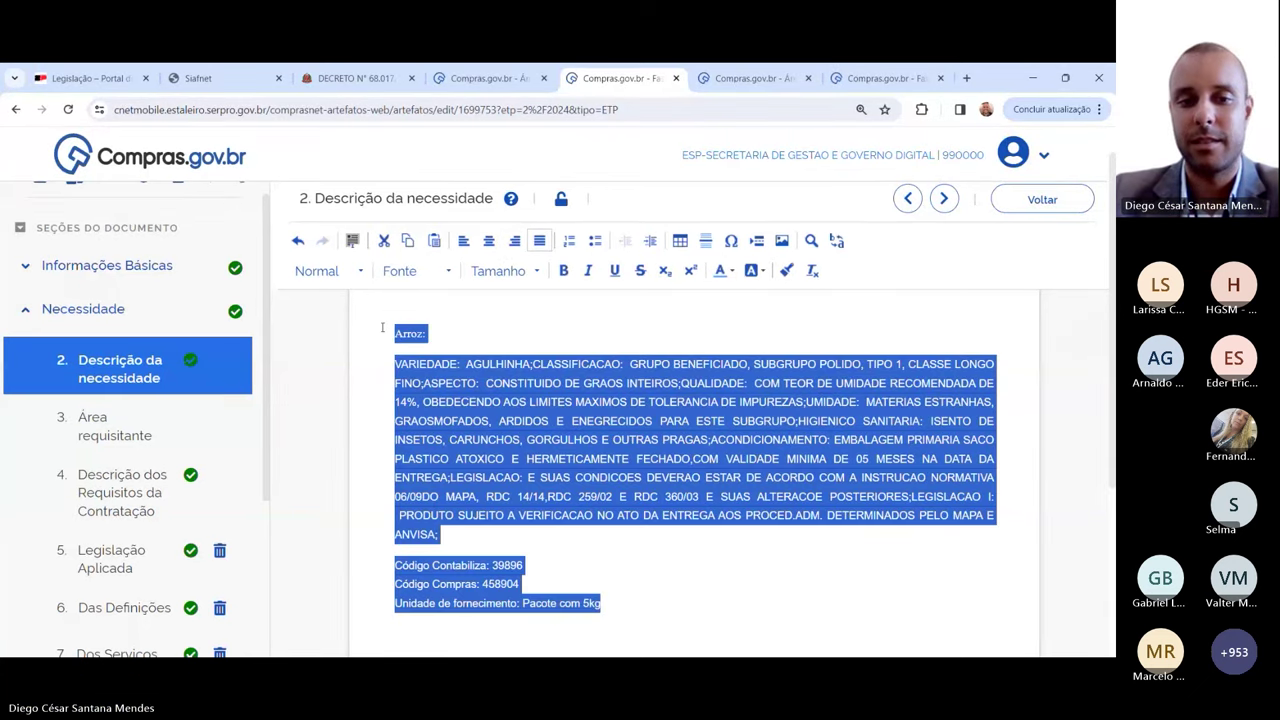
left_click(457, 362)
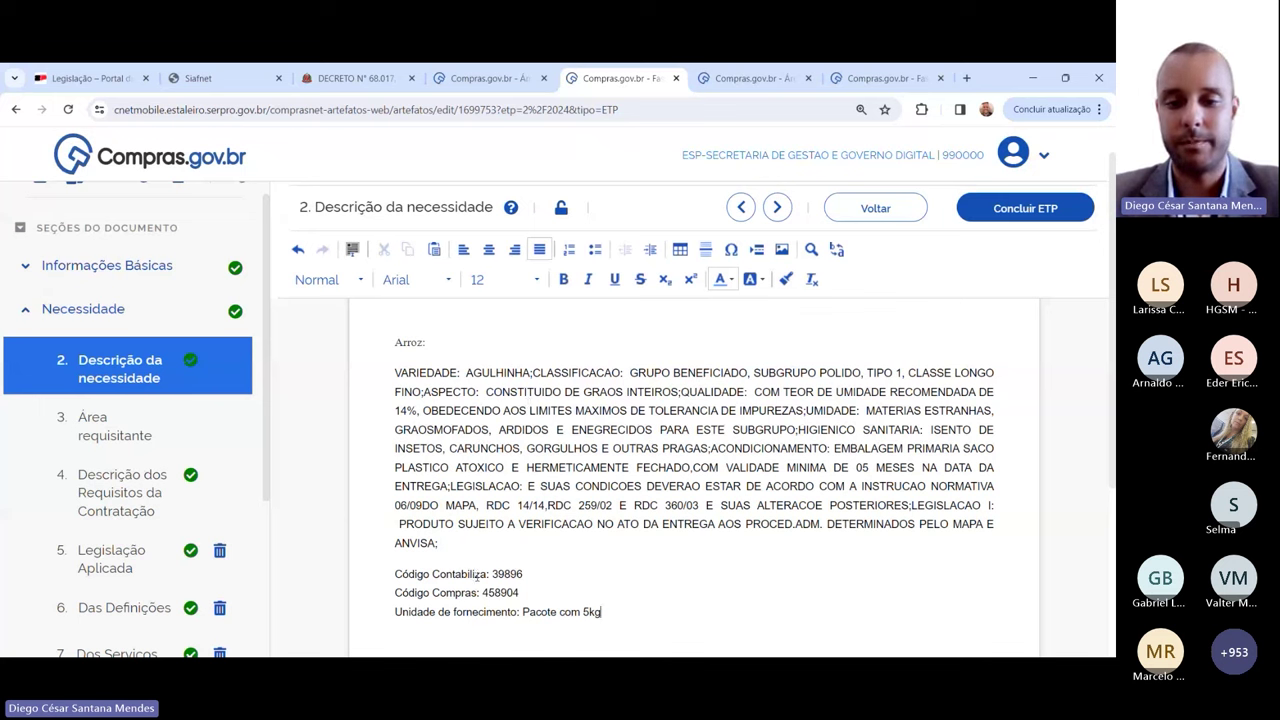
scroll(651, 410, "down", 2)
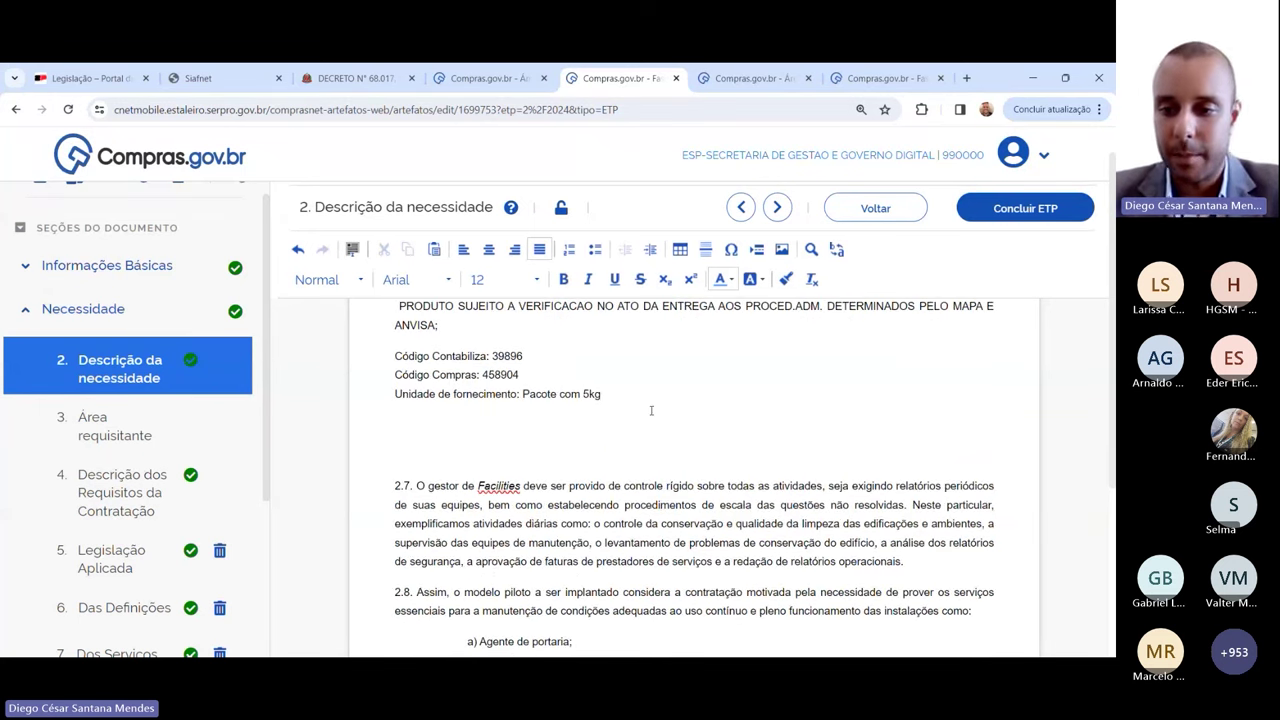
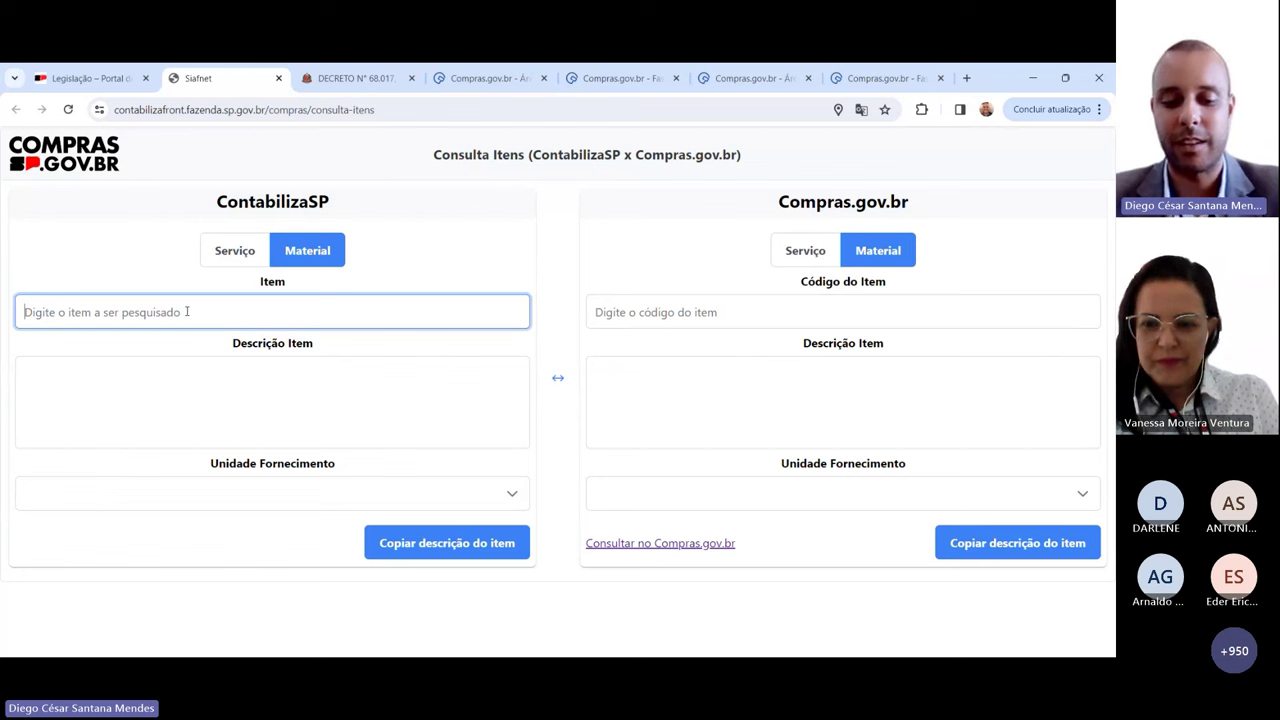
Step: Search 'energia eletrica', load material 5611067 MEDIDOR DE ENERGIA ELETRICA TRIFASICO DIGITAL, and dismiss the warning
type("energia ")
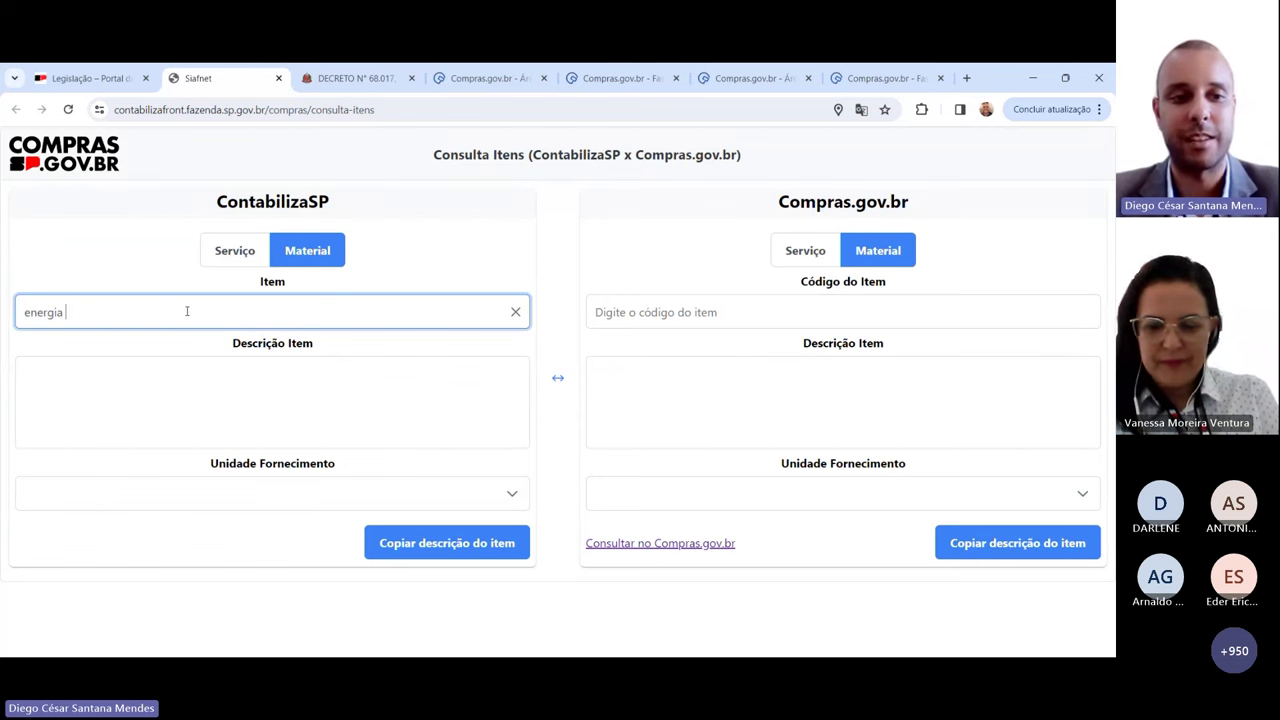
type("ele")
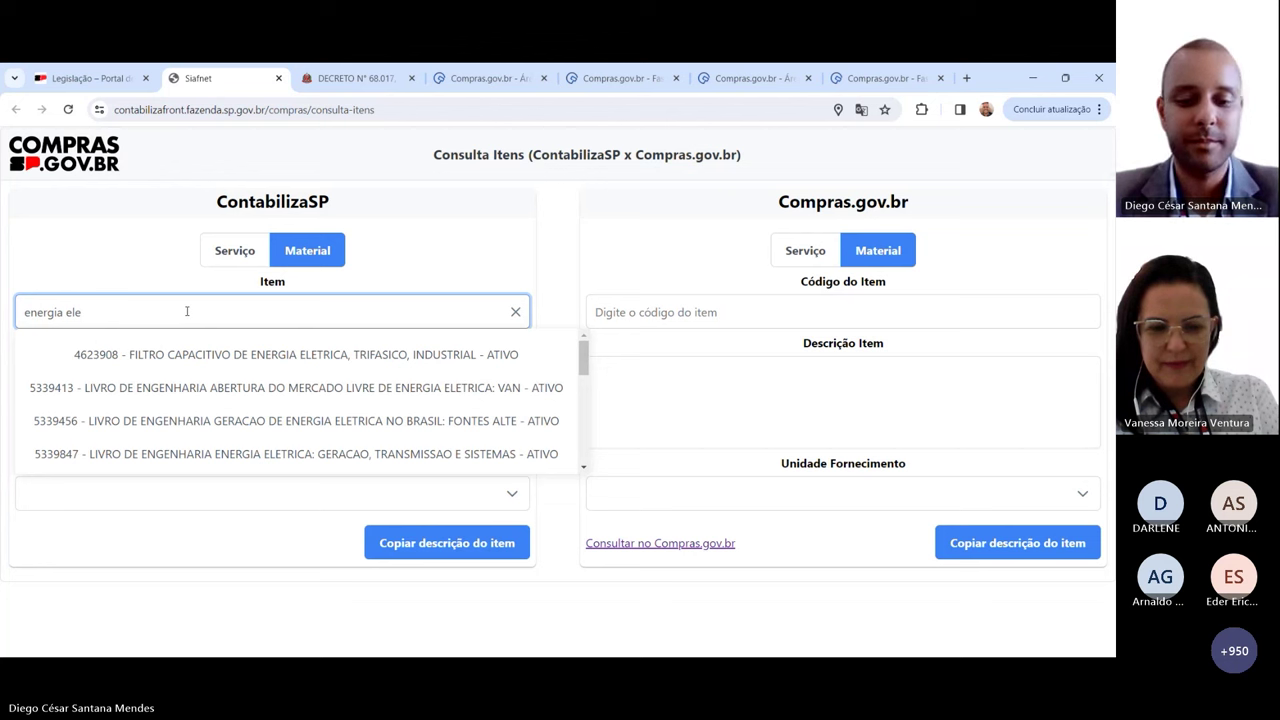
type("trica")
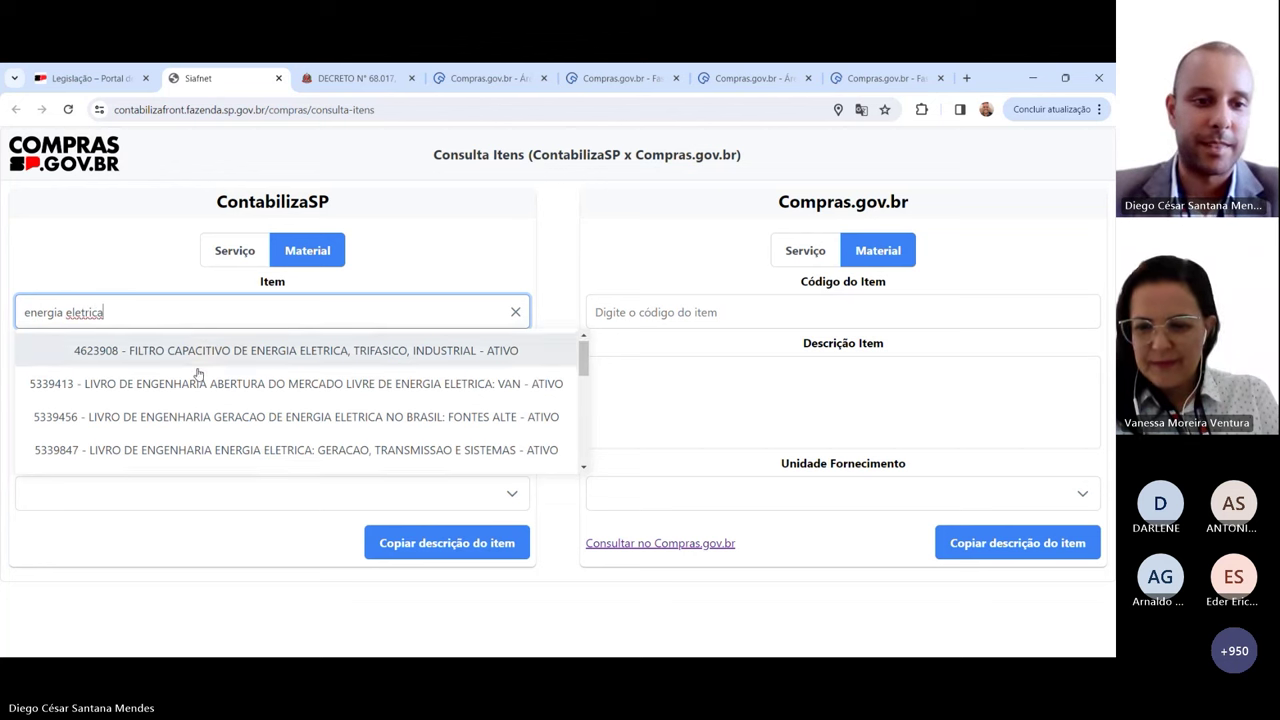
scroll(199, 374, "down", 3)
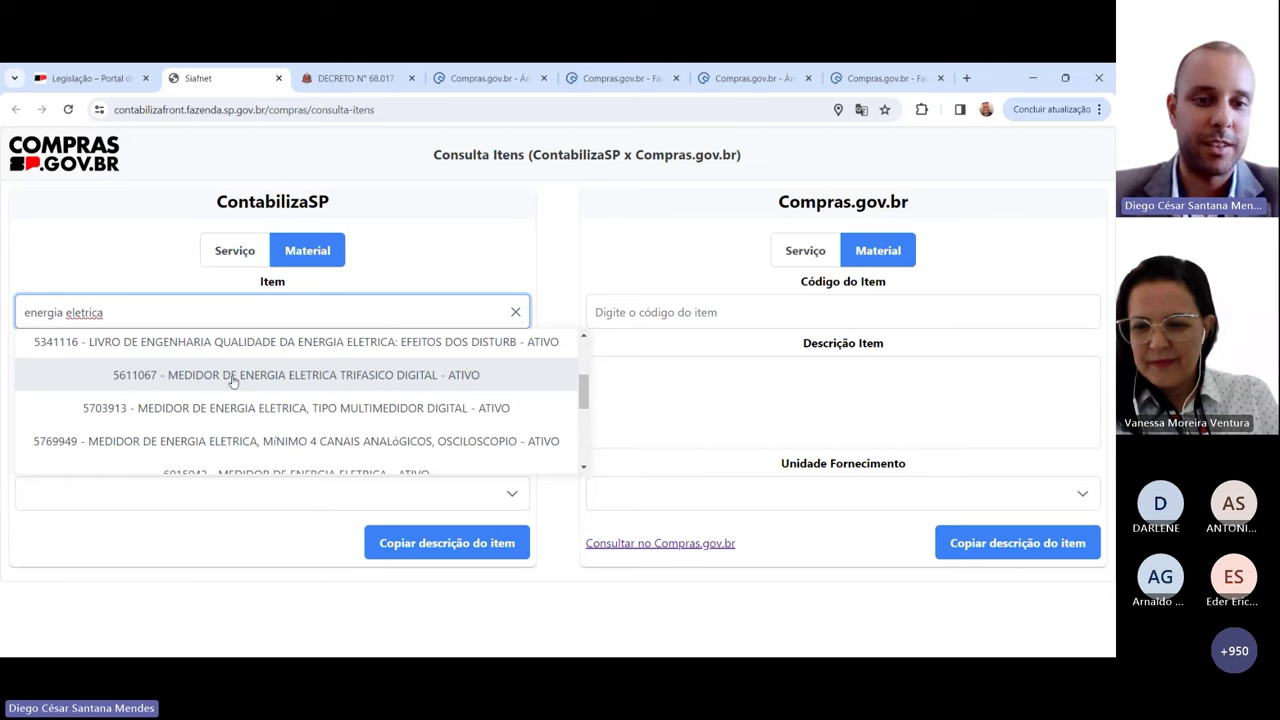
left_click(230, 376)
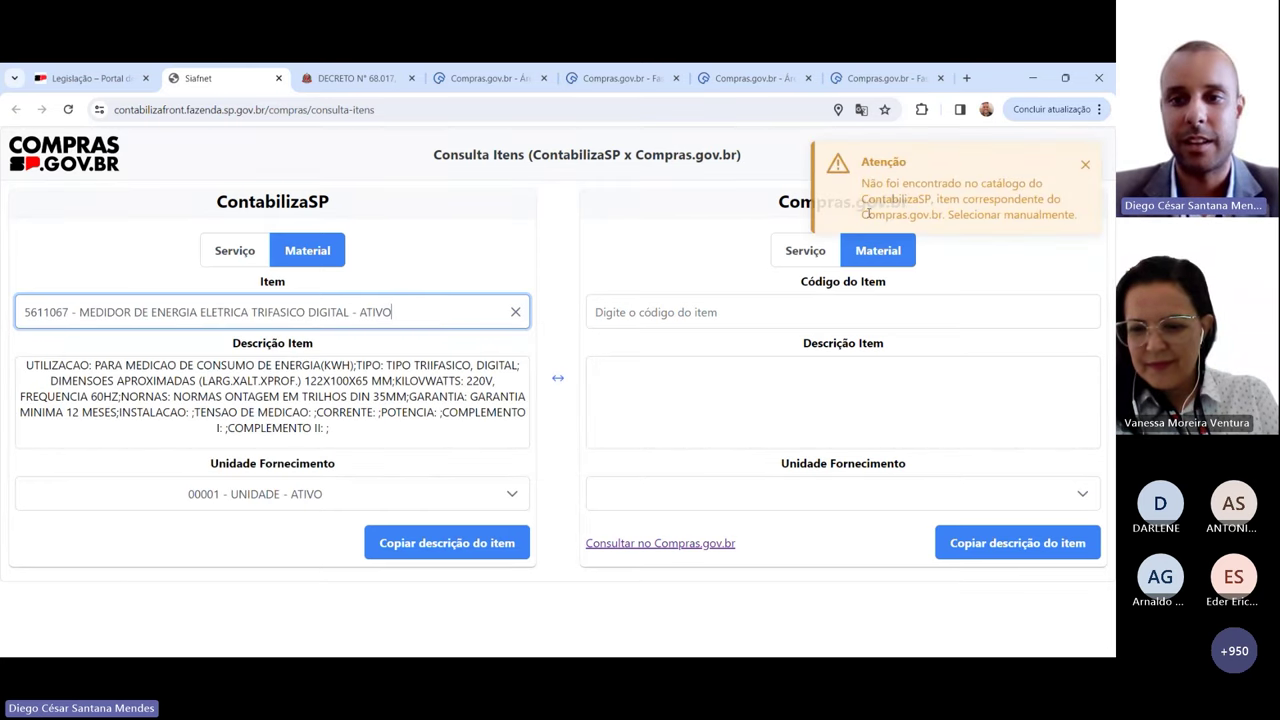
left_click(680, 310)
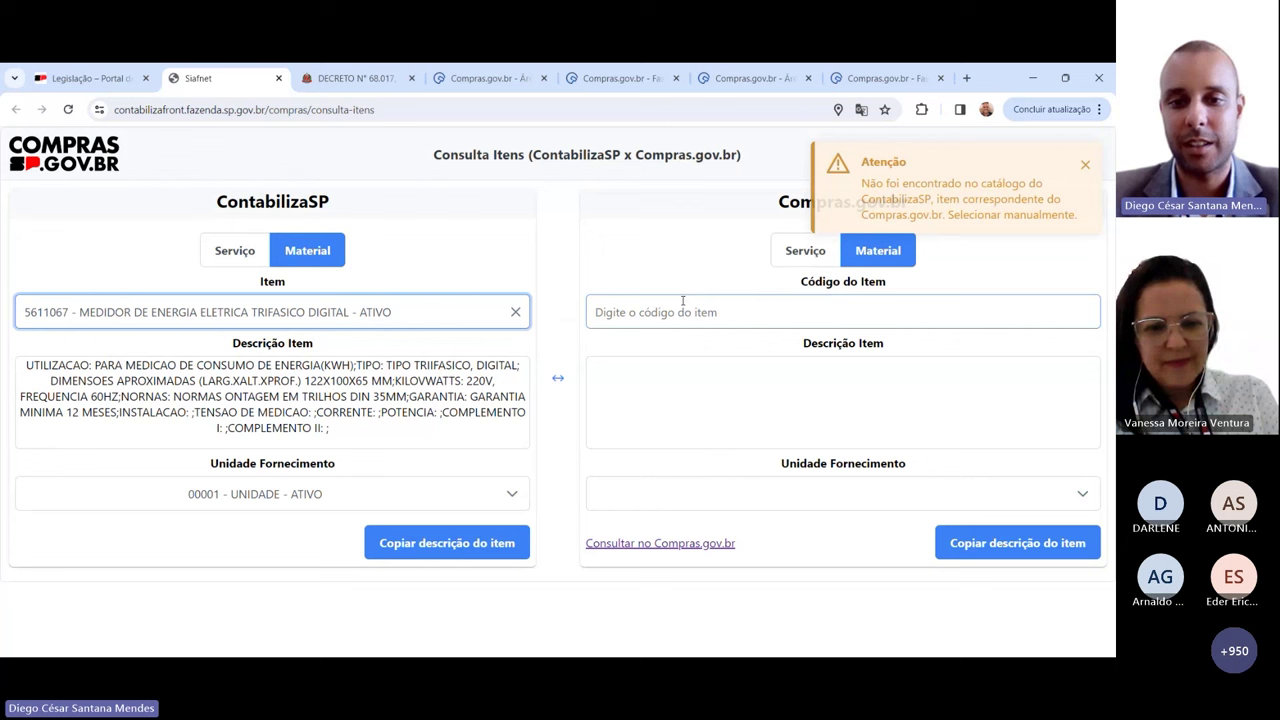
left_click(655, 391)
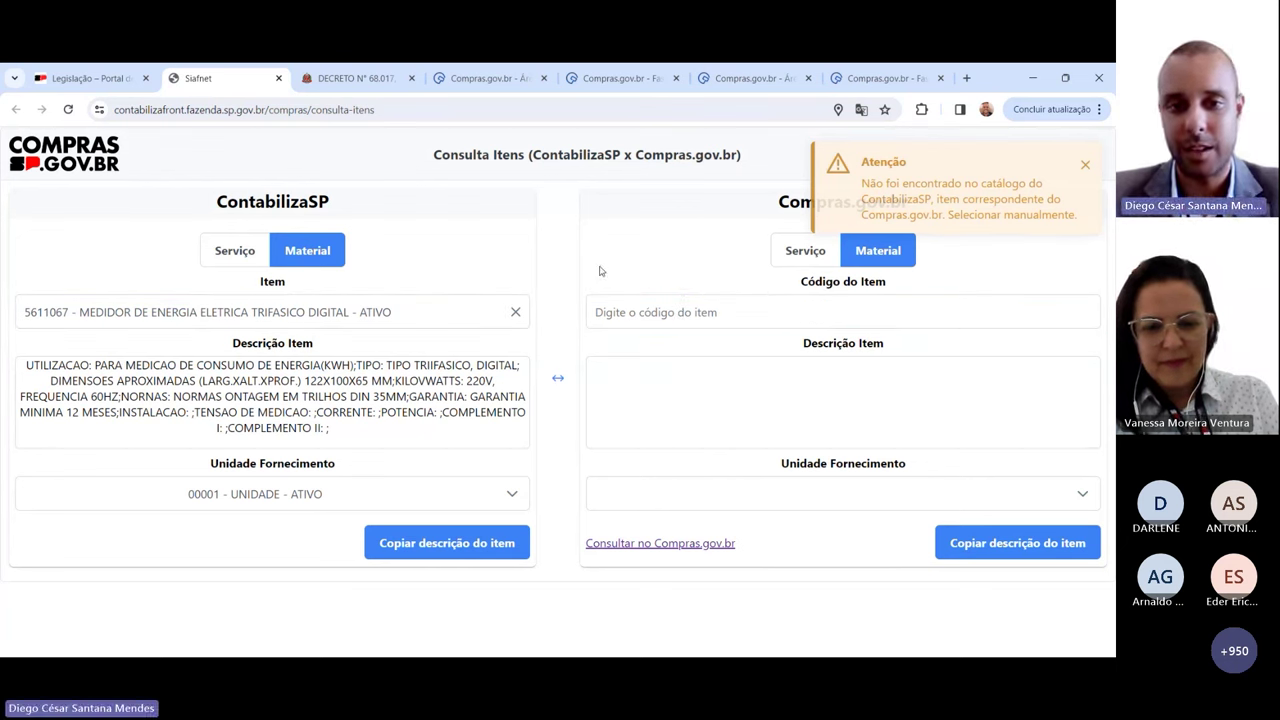
left_click(1085, 165)
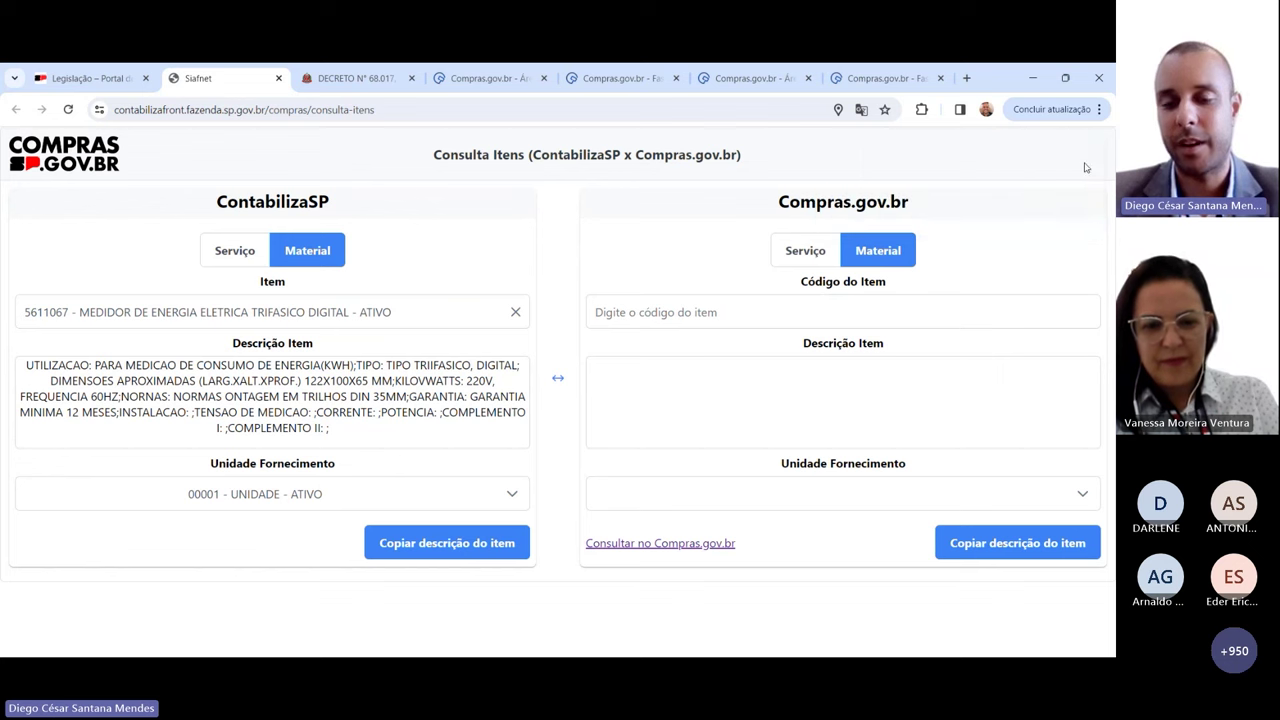
Step: Open the Compras.gov.br catalogue search in a new tab, then return to the item lookup page
left_click(649, 551)
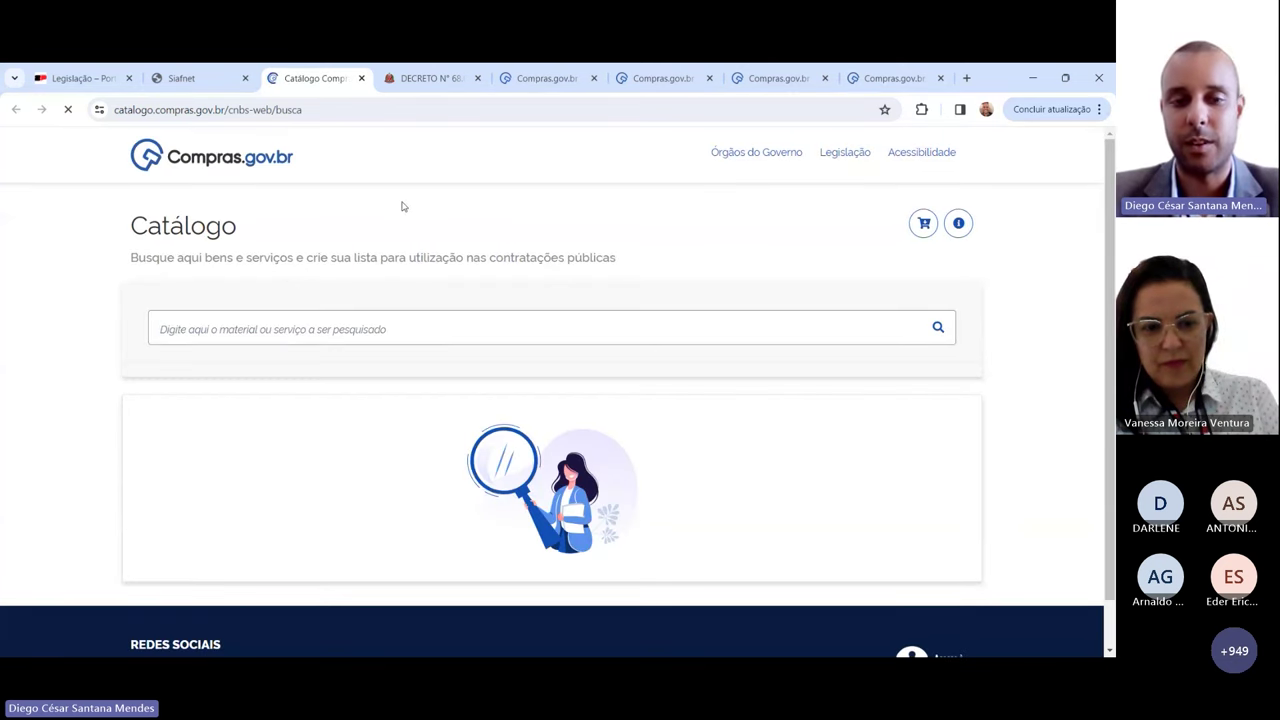
left_click(372, 329)
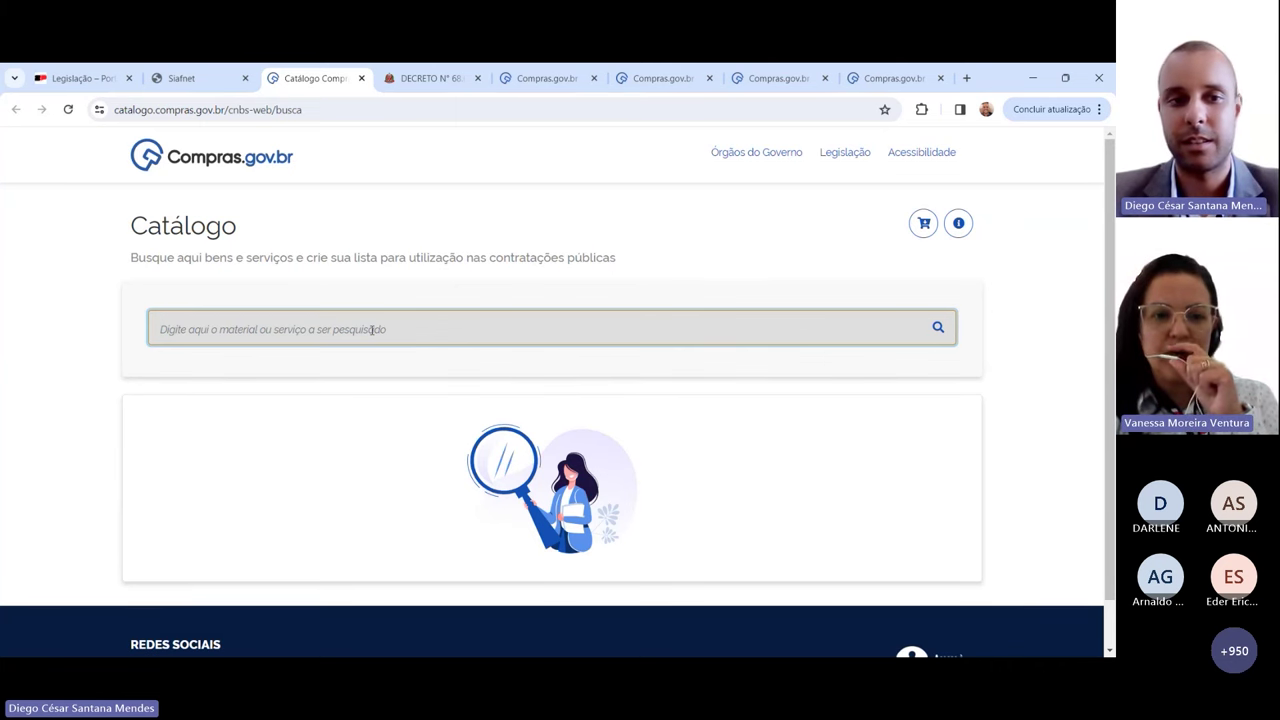
left_click(185, 83)
Step: Switch the lookup to Serviço and try service 124087 PARA SUBESTACAO PRIMARIA
left_click(234, 251)
left_click(124, 318)
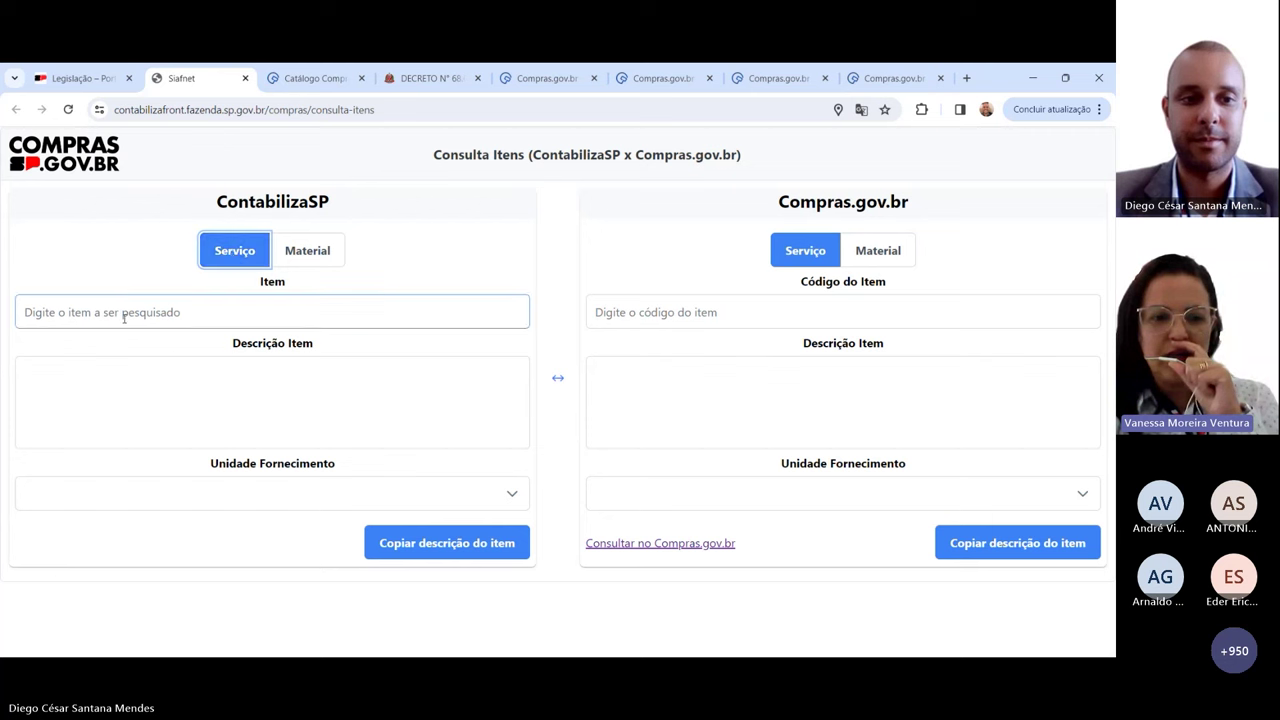
type("energi")
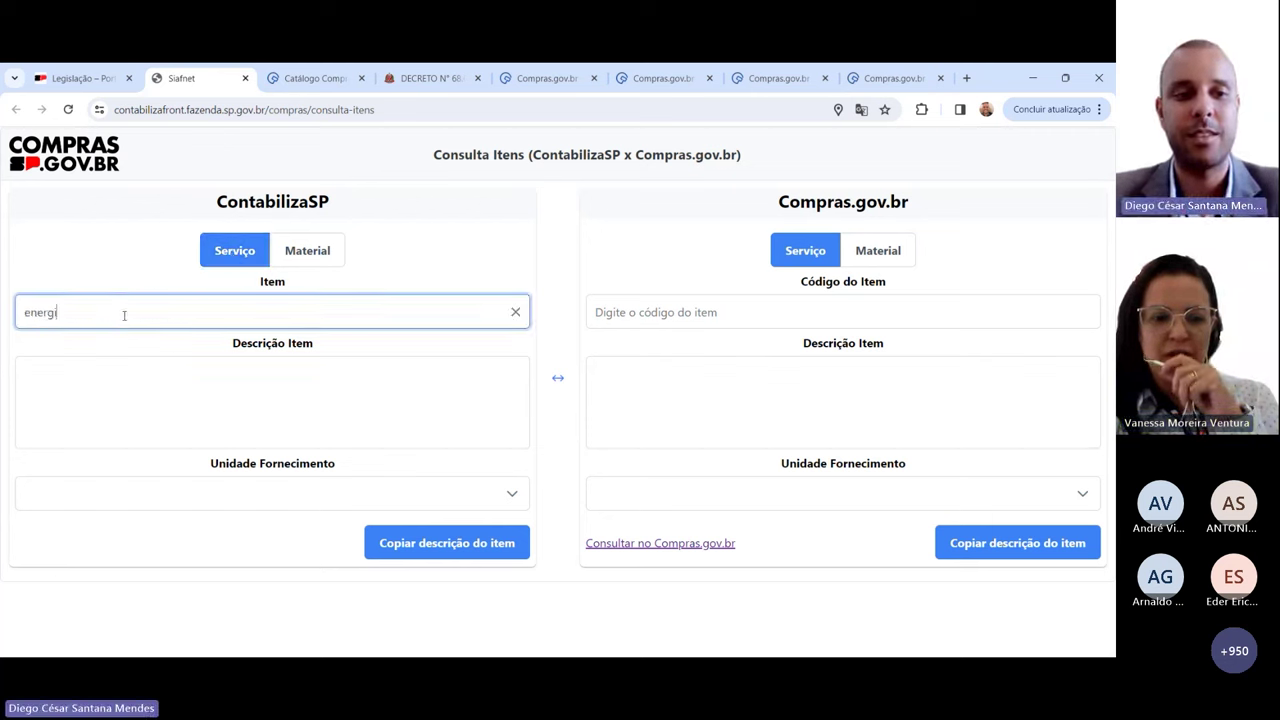
type("a")
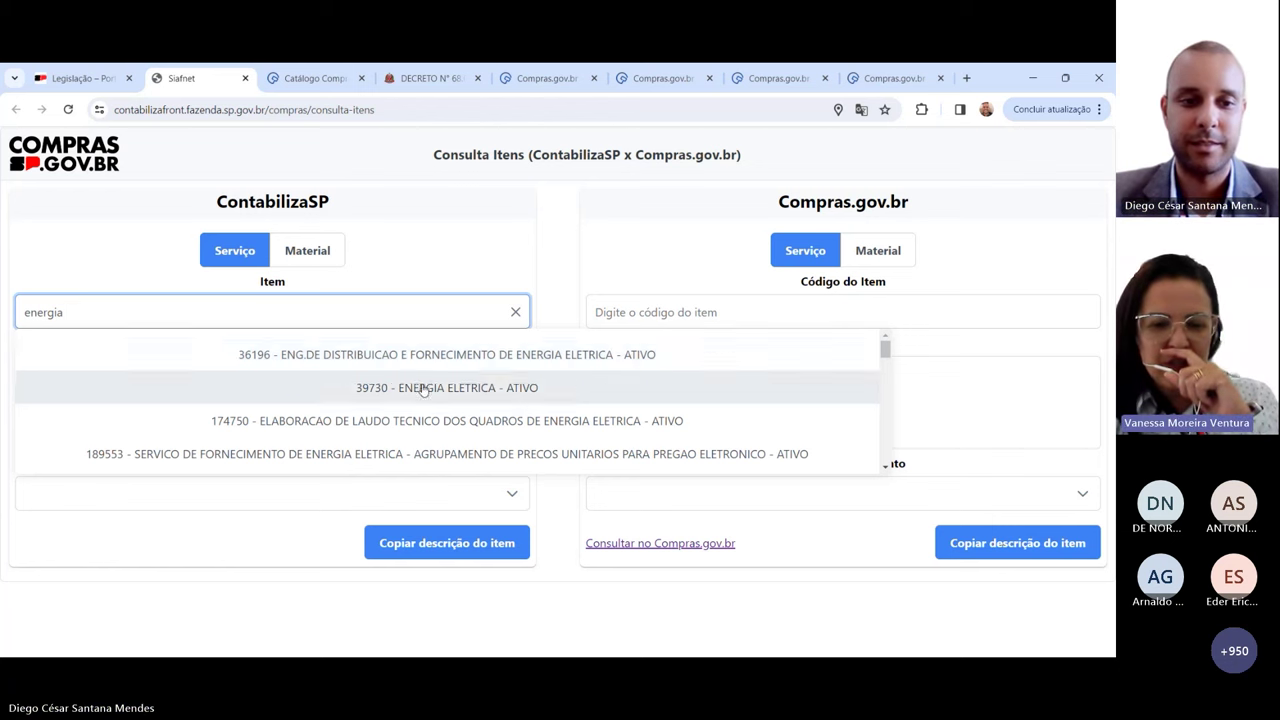
scroll(423, 386, "down", 3)
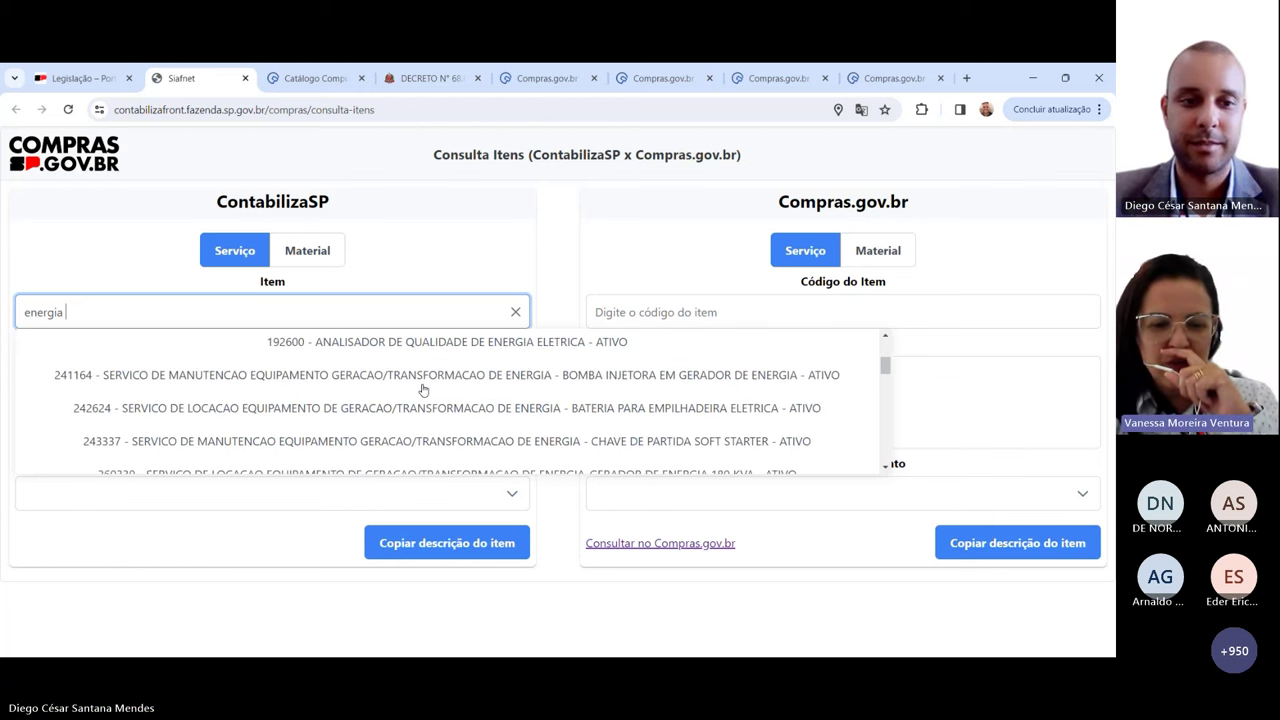
double_click(52, 311)
type("12")
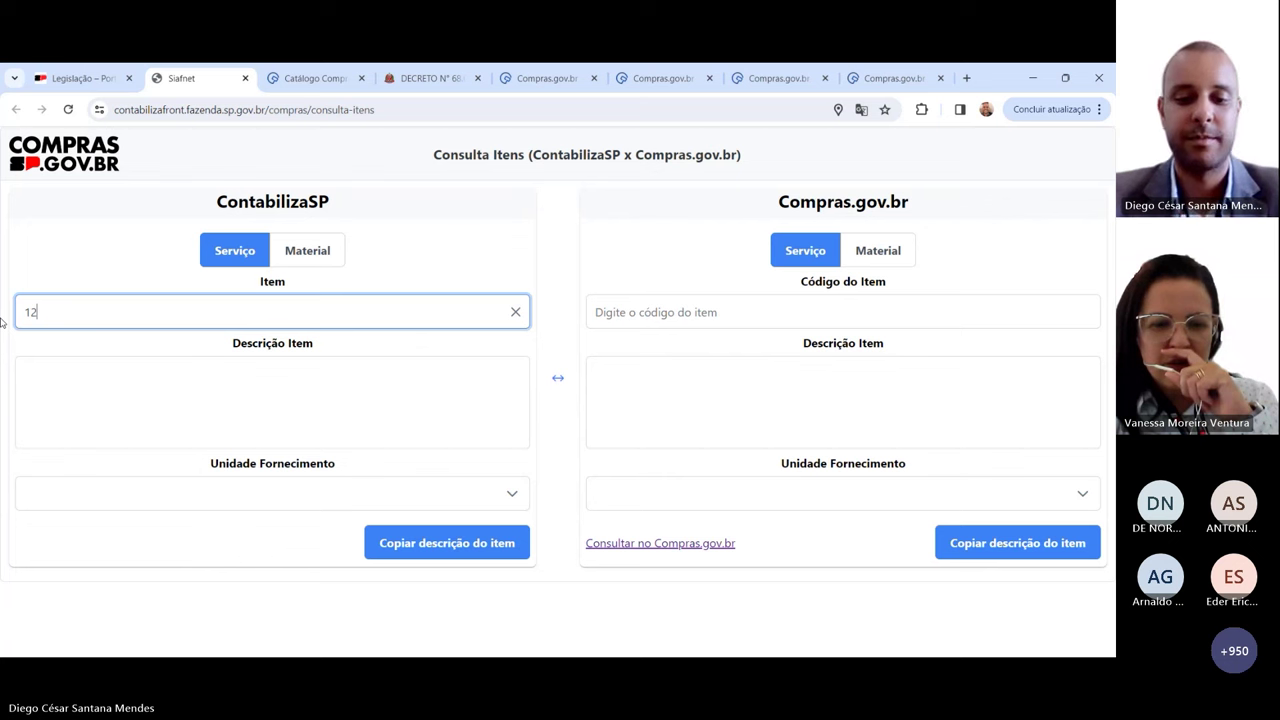
type("4087")
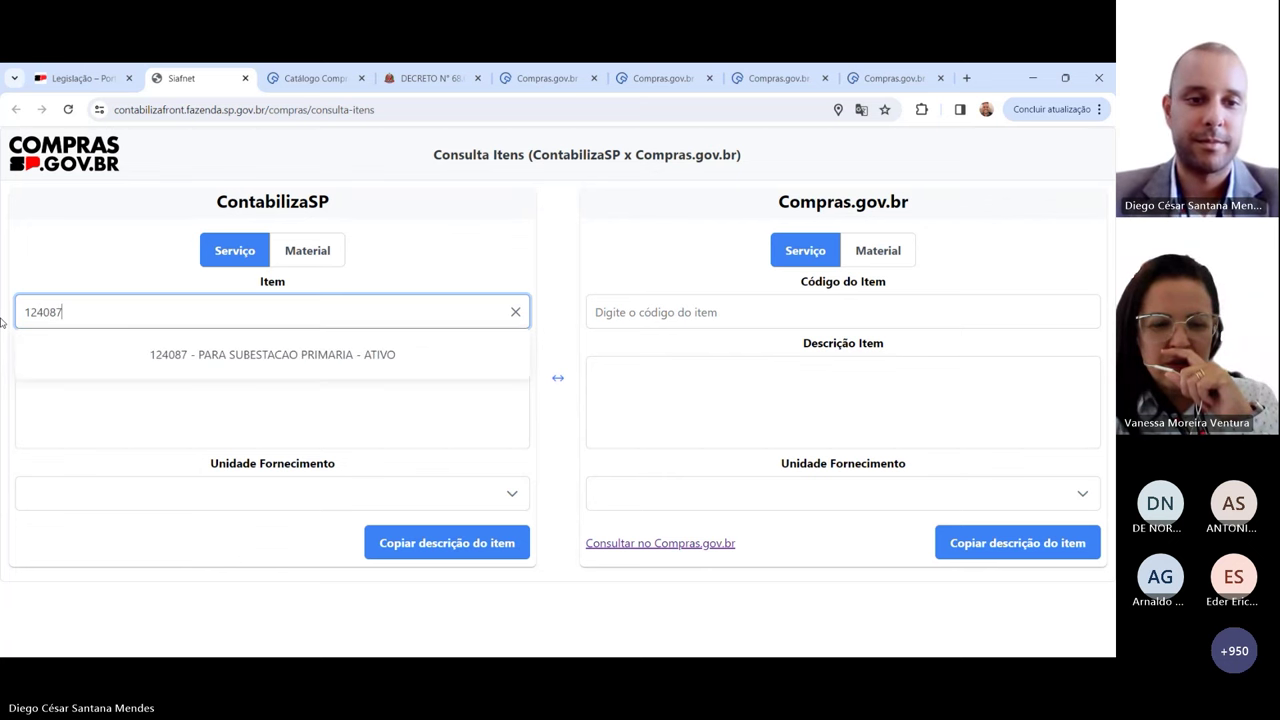
left_click(227, 355)
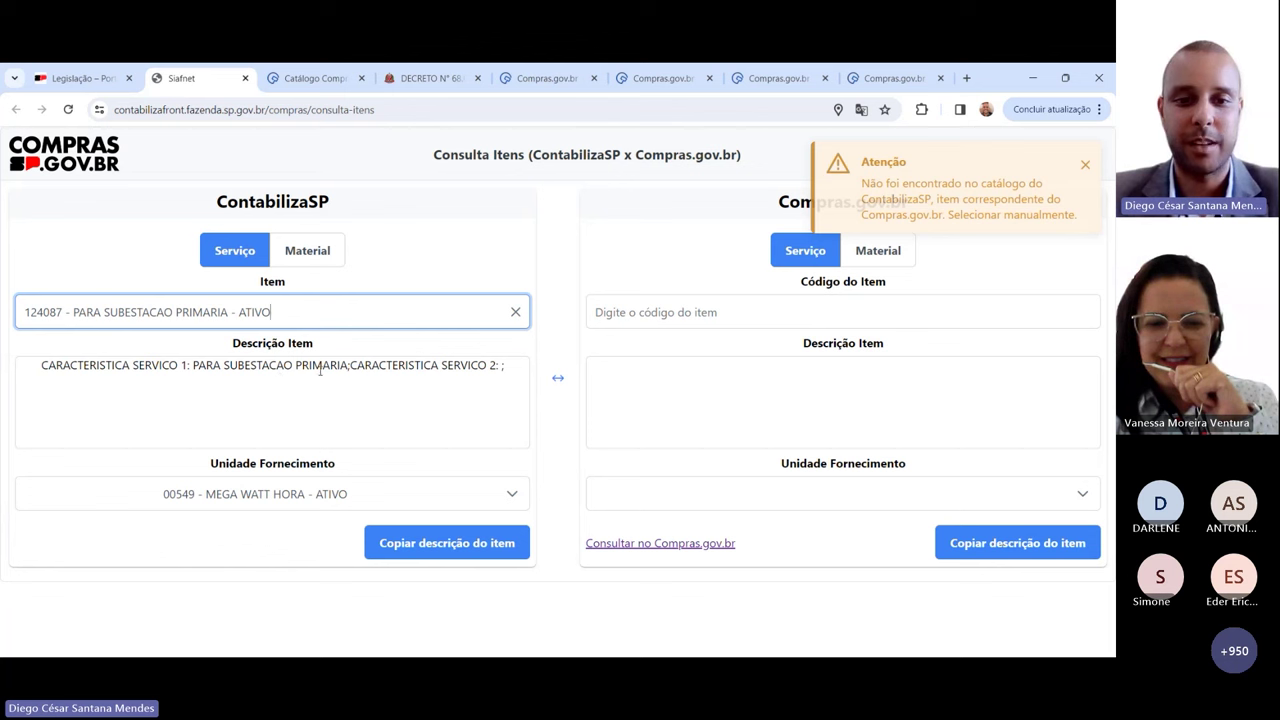
Step: Search 'energia eletr', load service 39730 ENERGIA ELETRICA, and dismiss both item-not-found warnings
left_click(259, 479)
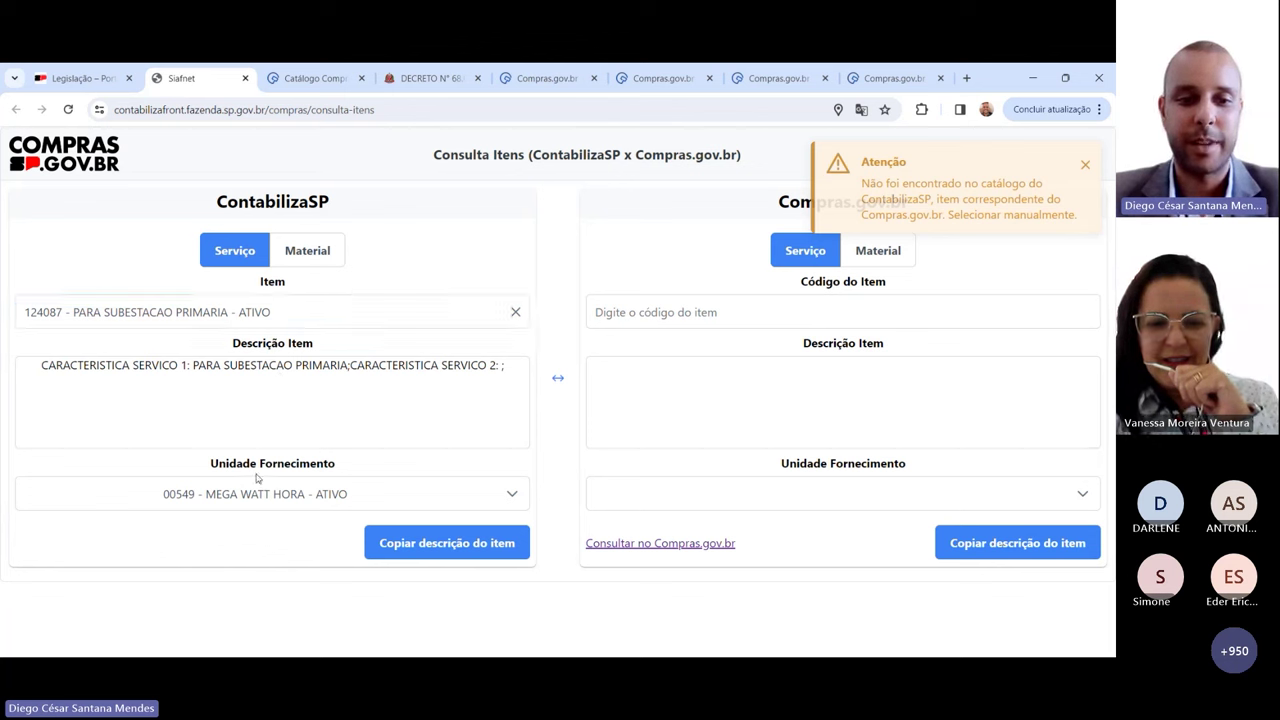
left_click_drag(311, 320, 19, 328)
type("energia eletr")
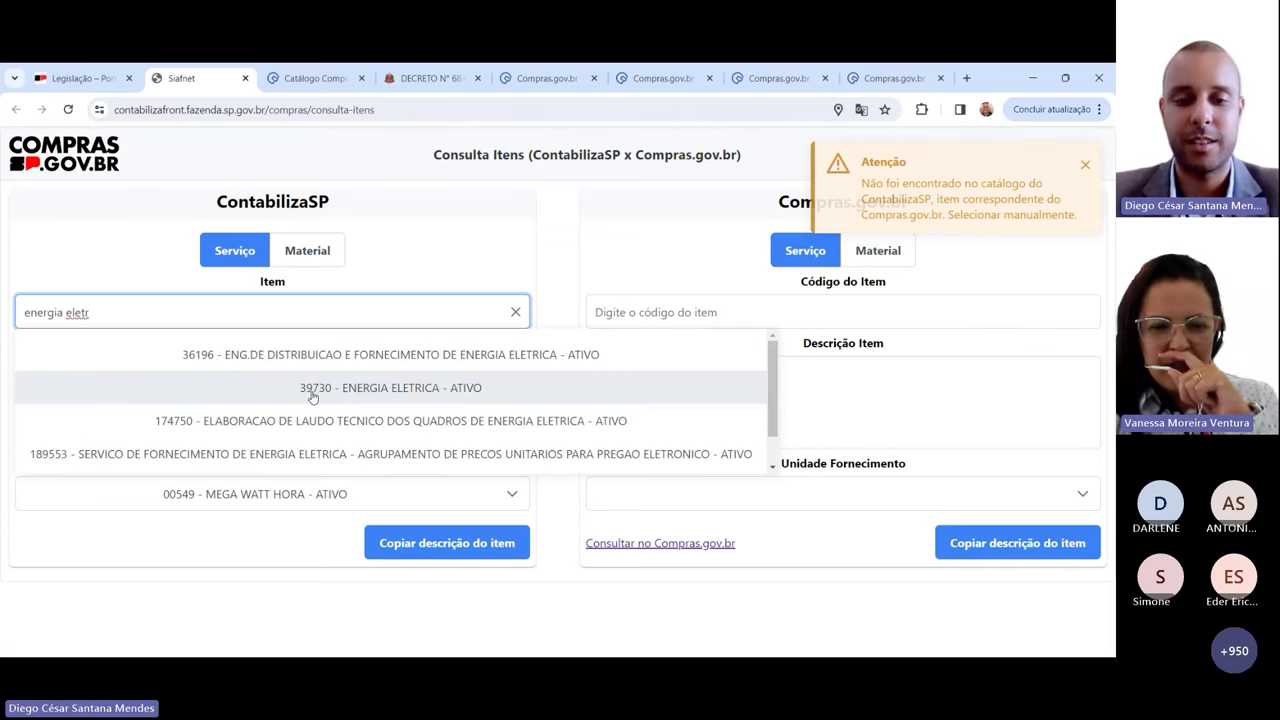
left_click(366, 390)
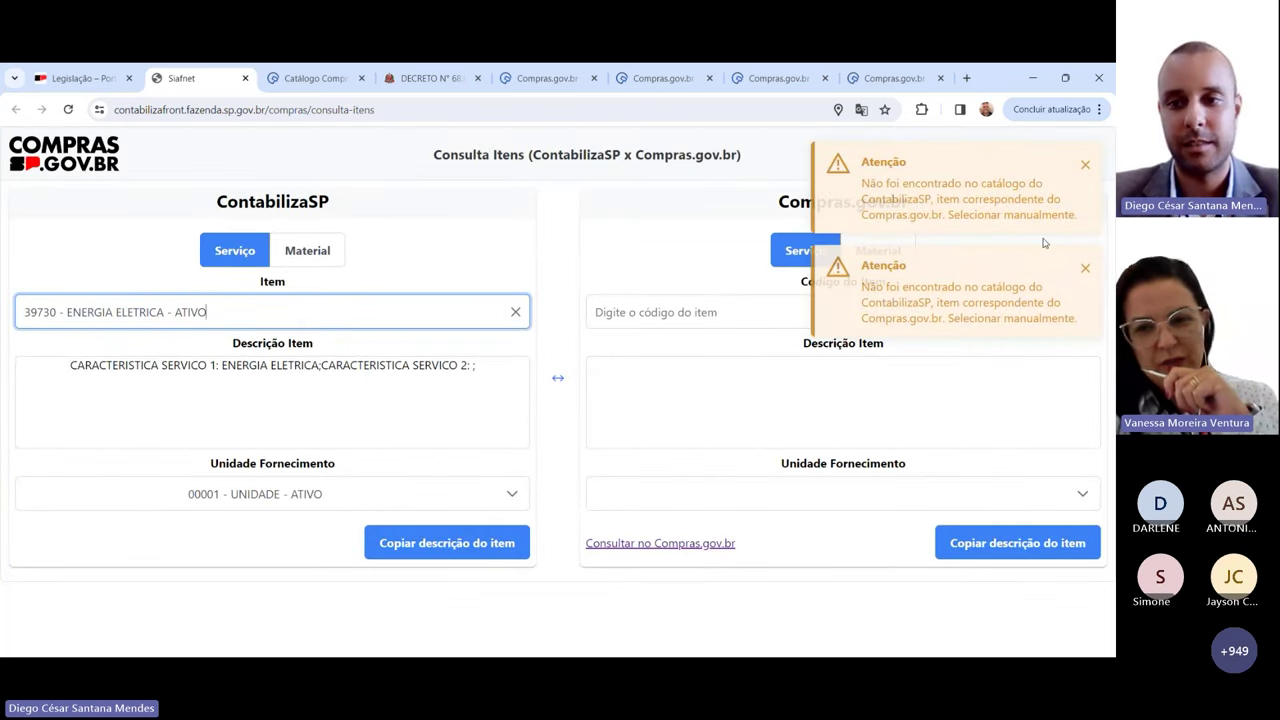
left_click(1085, 268)
left_click(1085, 164)
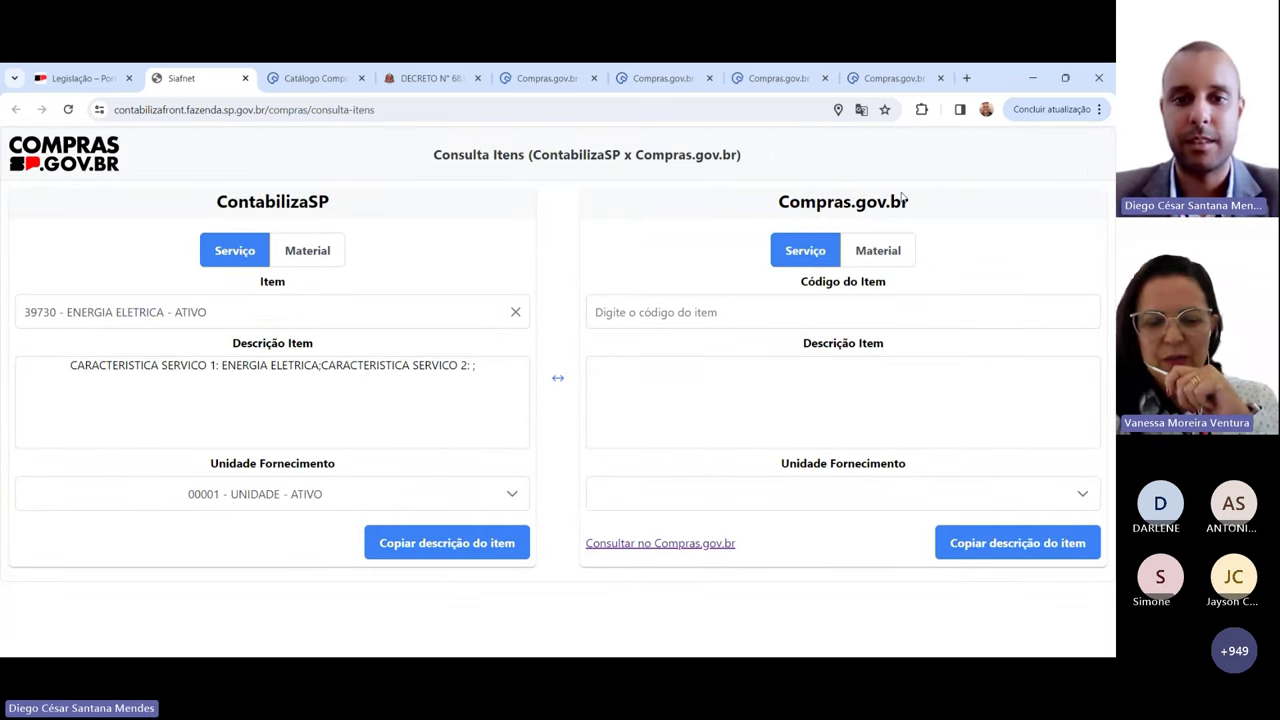
Step: Search the Compras.gov.br catalogue for 'energia eletrica' and review the results
left_click(315, 78)
left_click(262, 318)
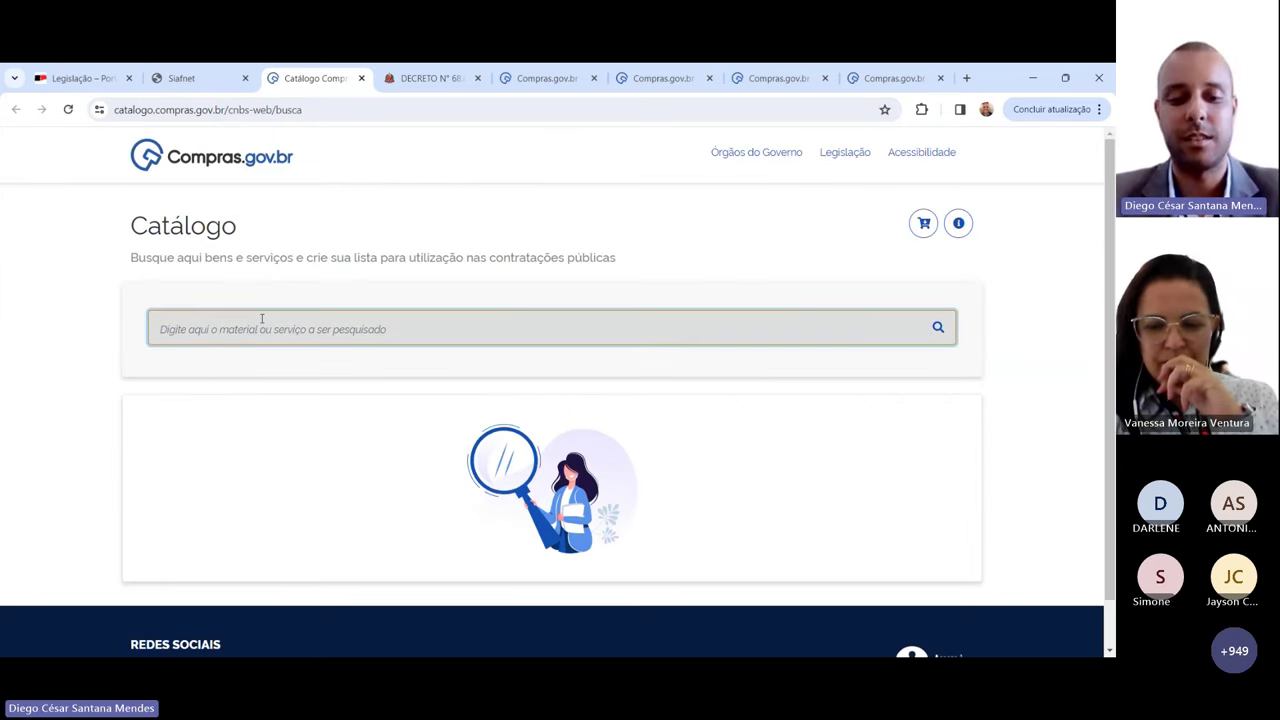
type("energia eletri")
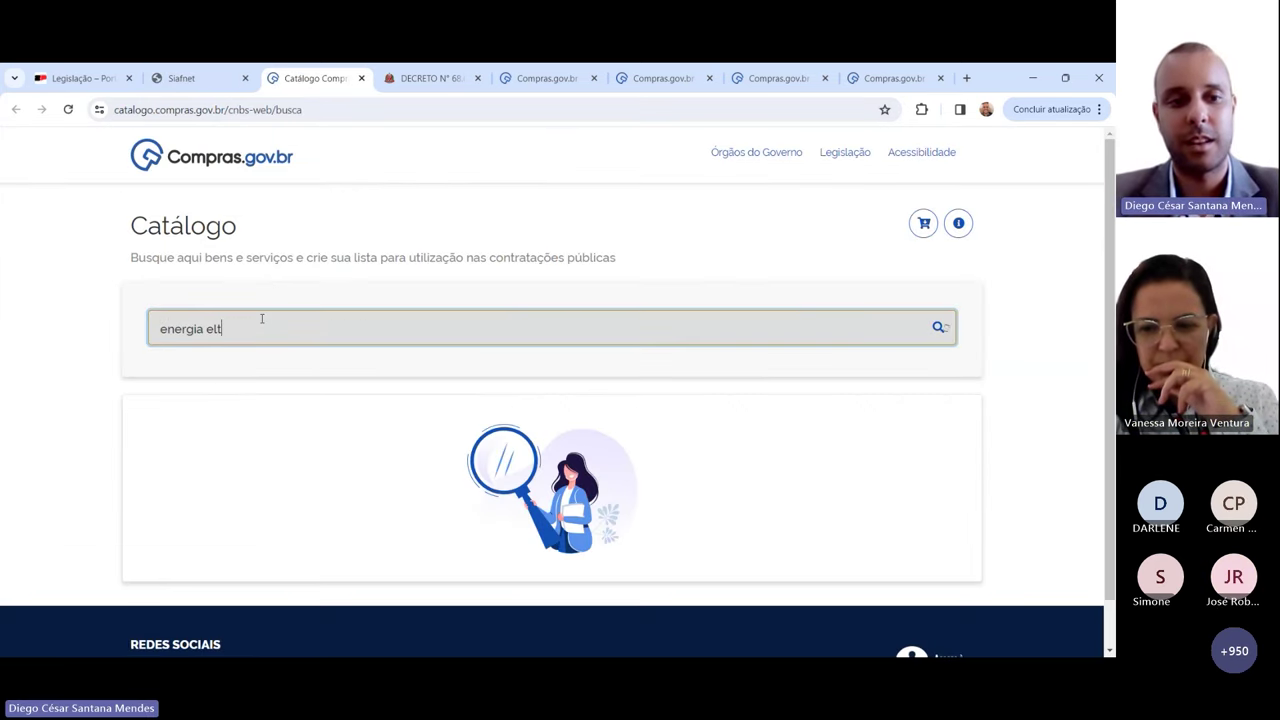
type("ca")
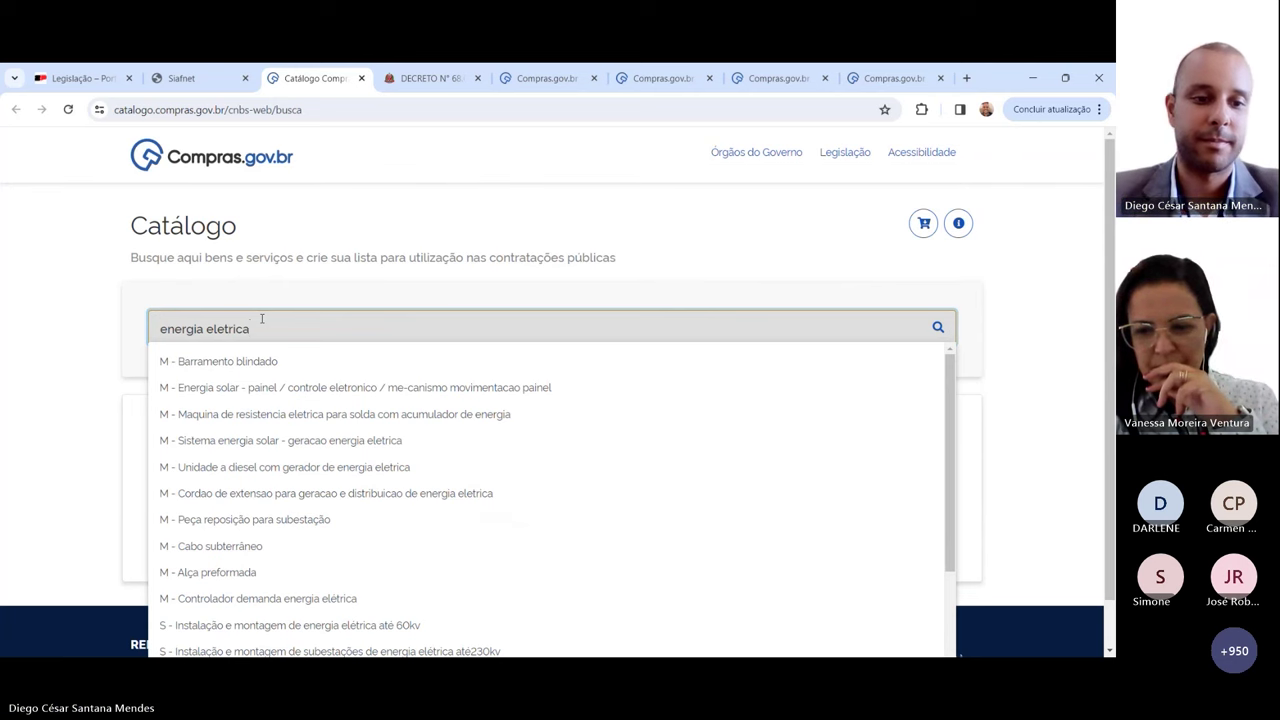
key("Return")
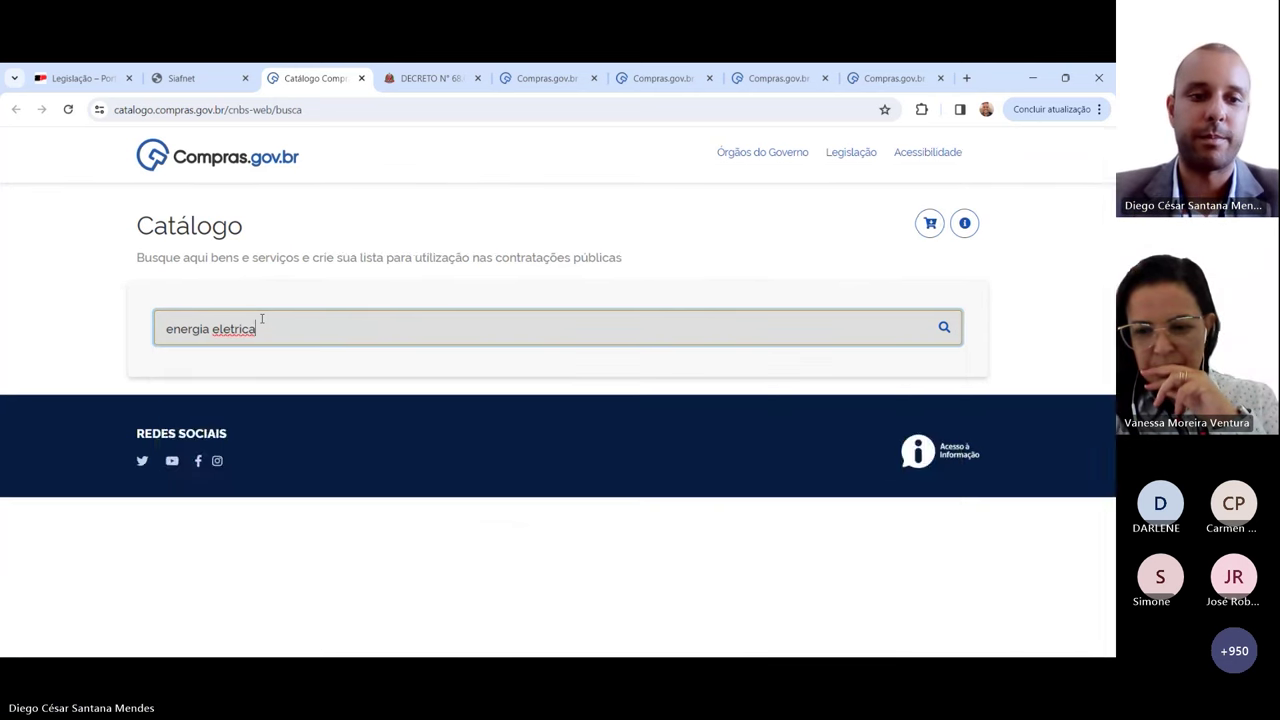
scroll(428, 352, "down", 2)
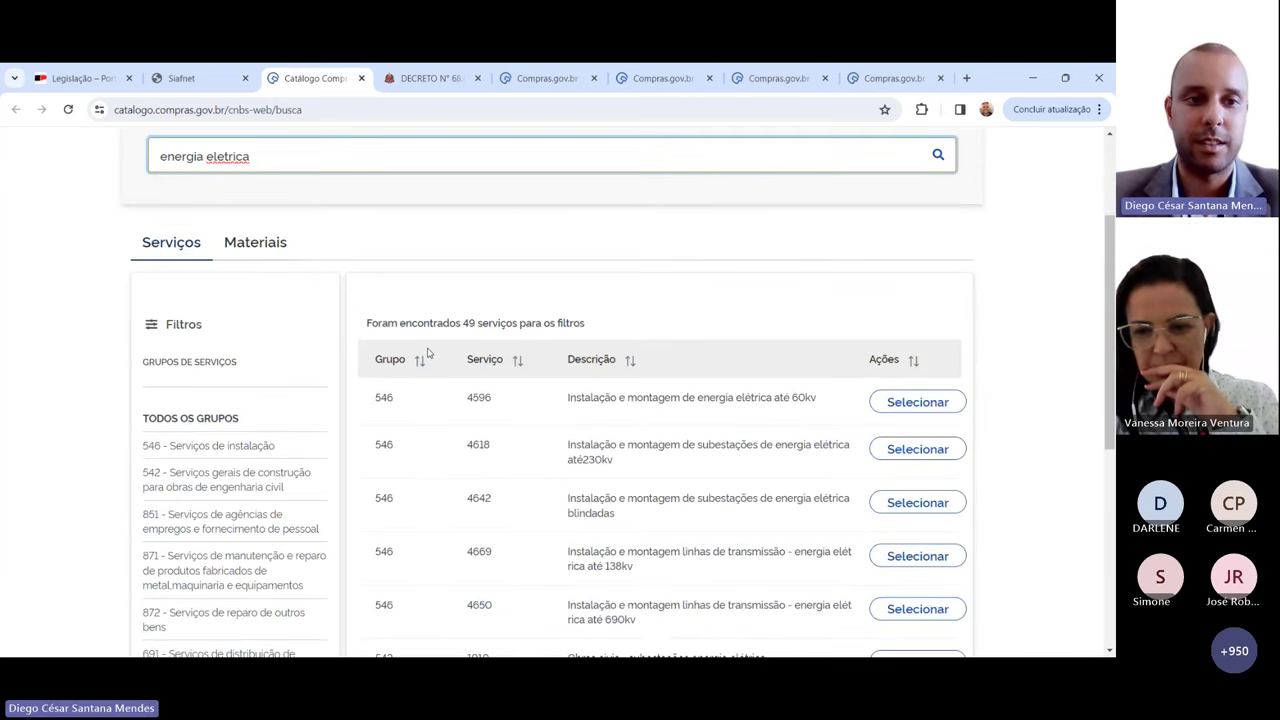
scroll(688, 268, "down", 1)
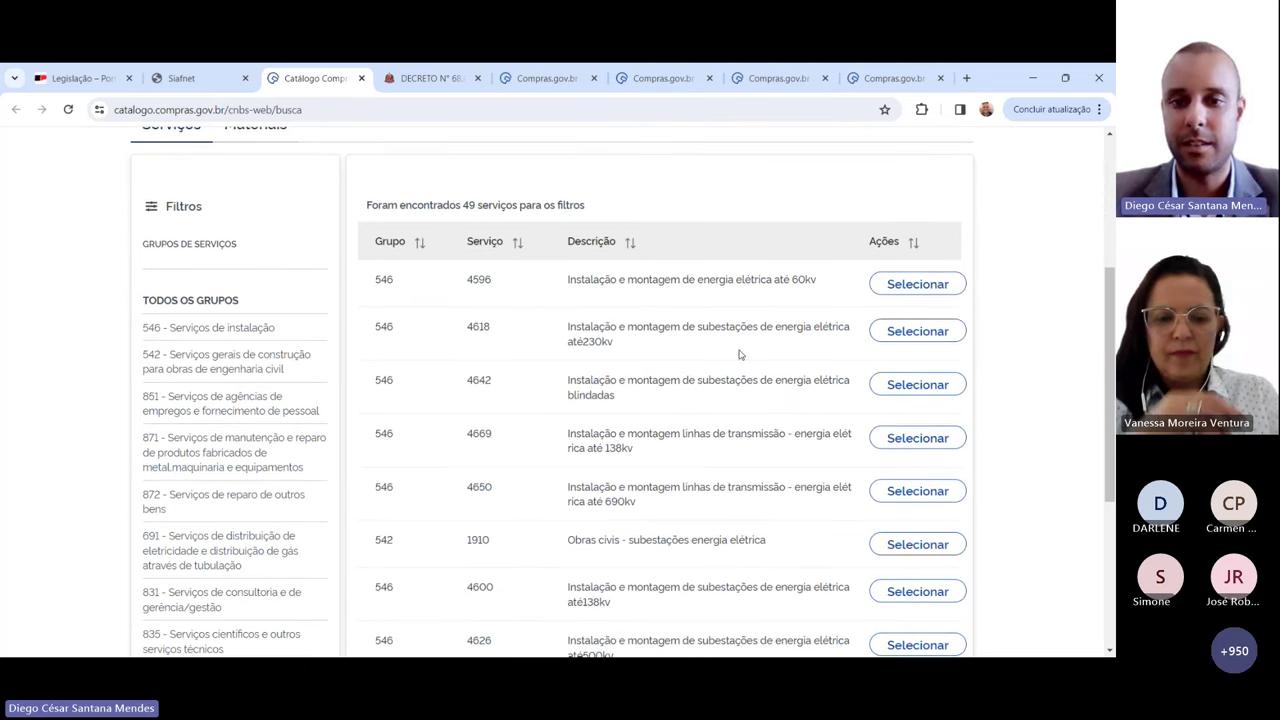
scroll(744, 352, "down", 1)
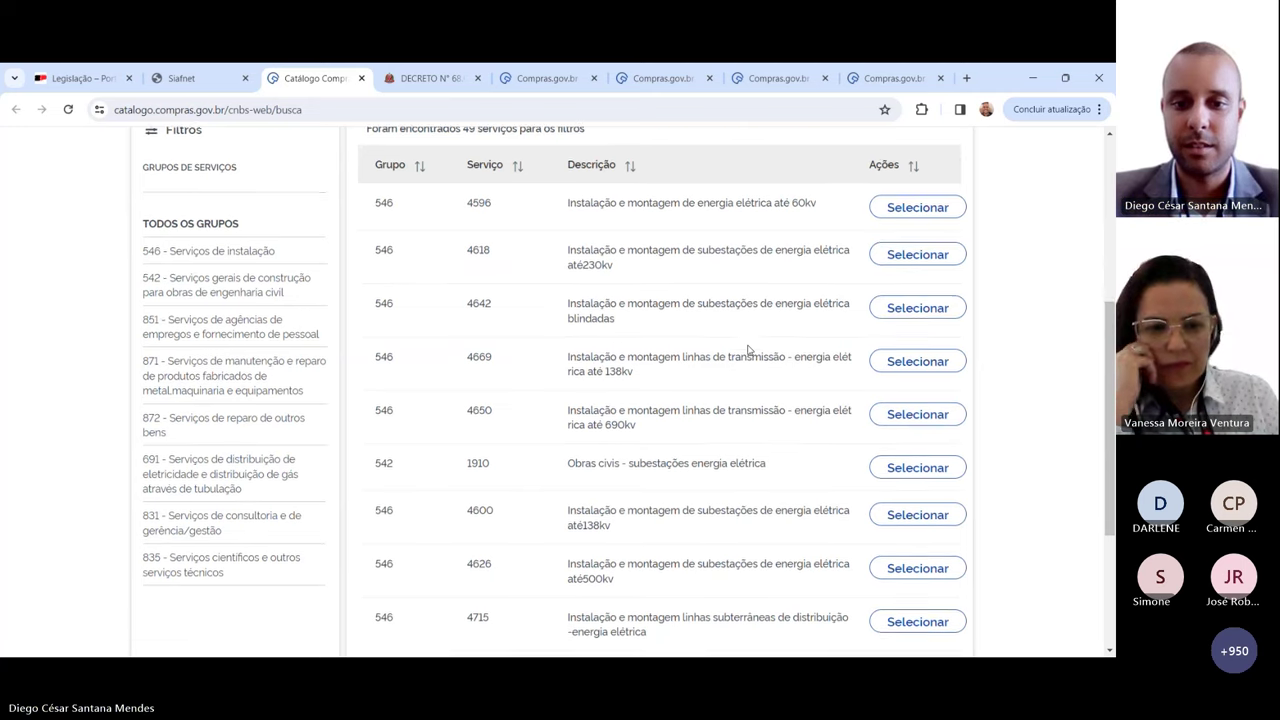
scroll(700, 340, "down", 2)
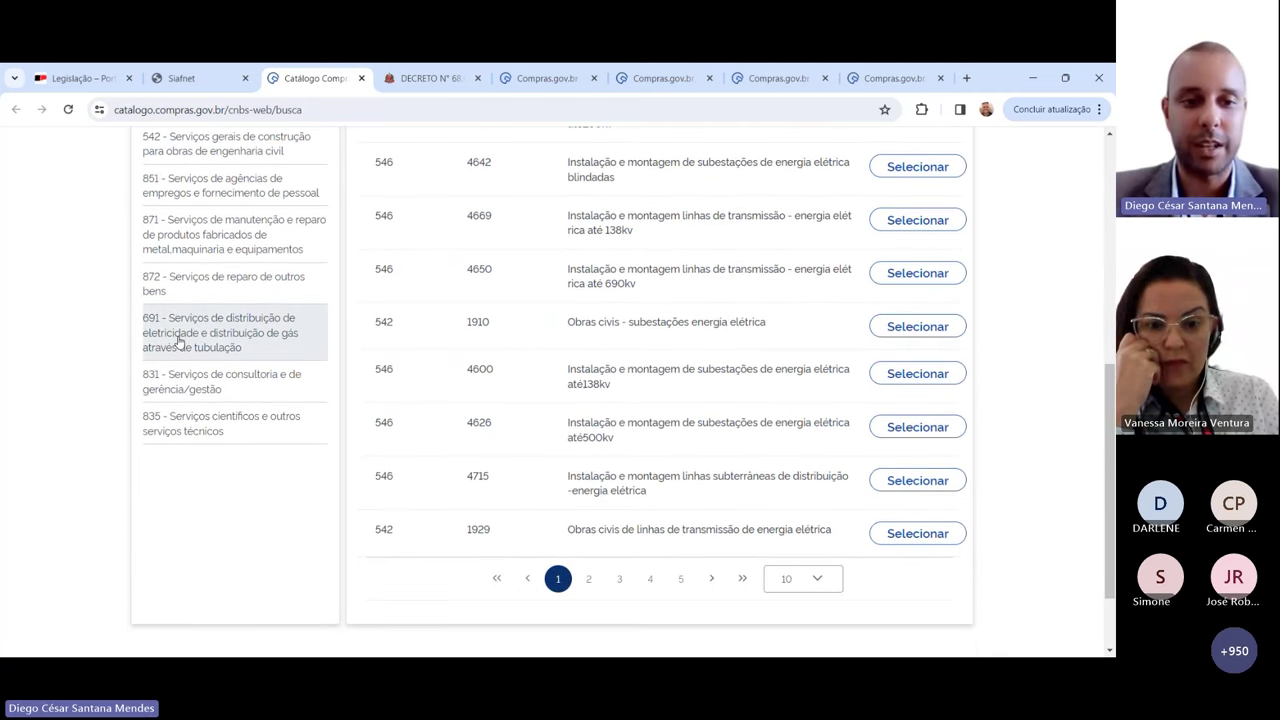
scroll(66, 392, "up", 1)
scroll(66, 392, "up", 2)
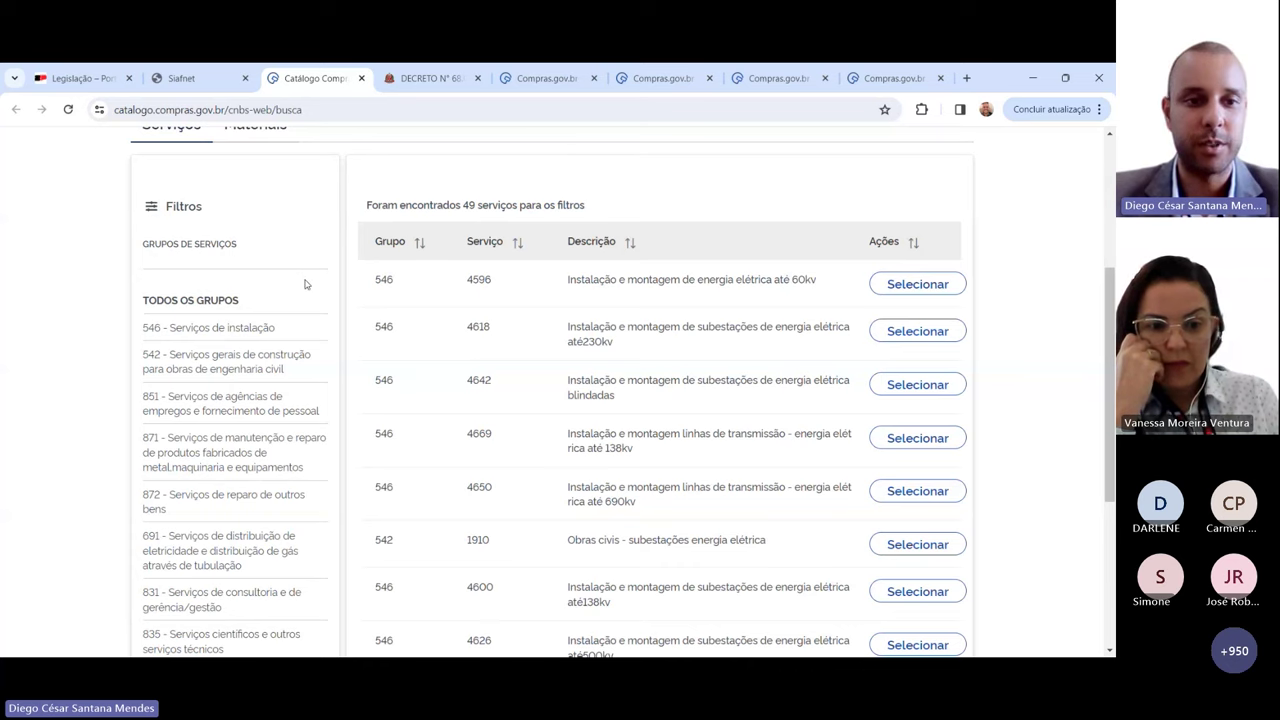
scroll(300, 280, "down", 1)
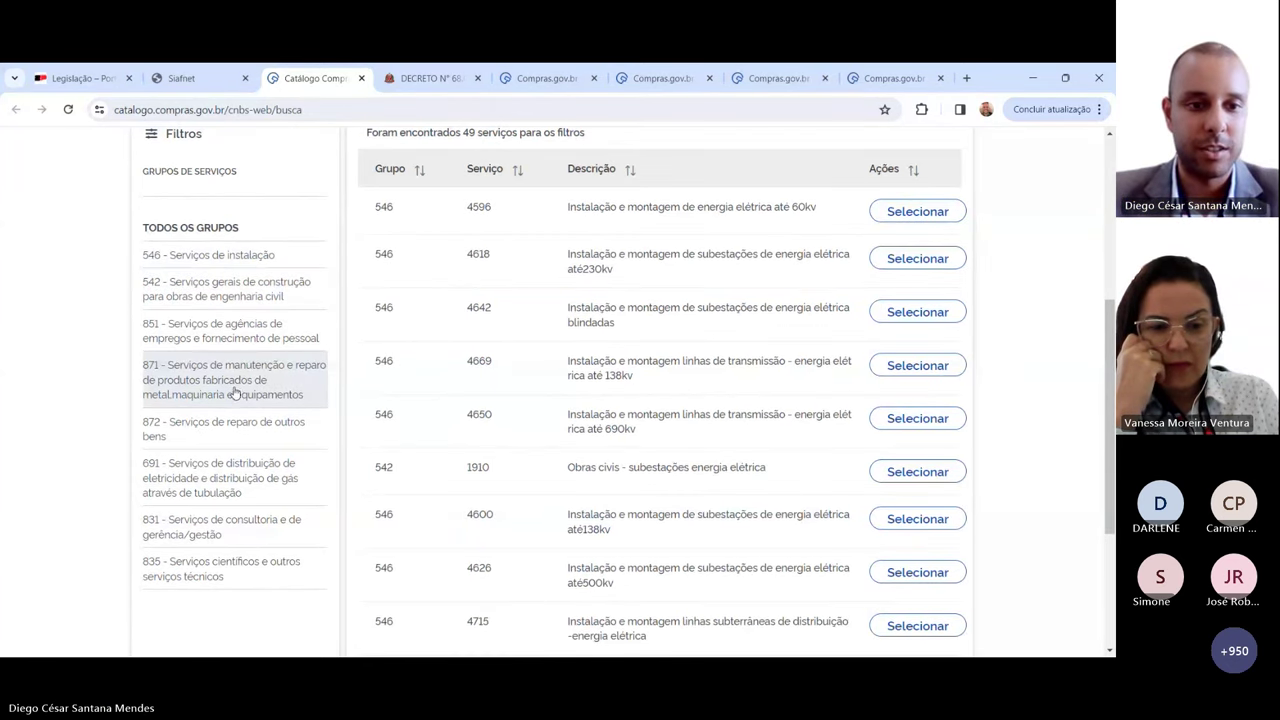
Step: Filter to group 691, compare energy supply descriptions, and open service 4120 (mercado regulado)
left_click(233, 485)
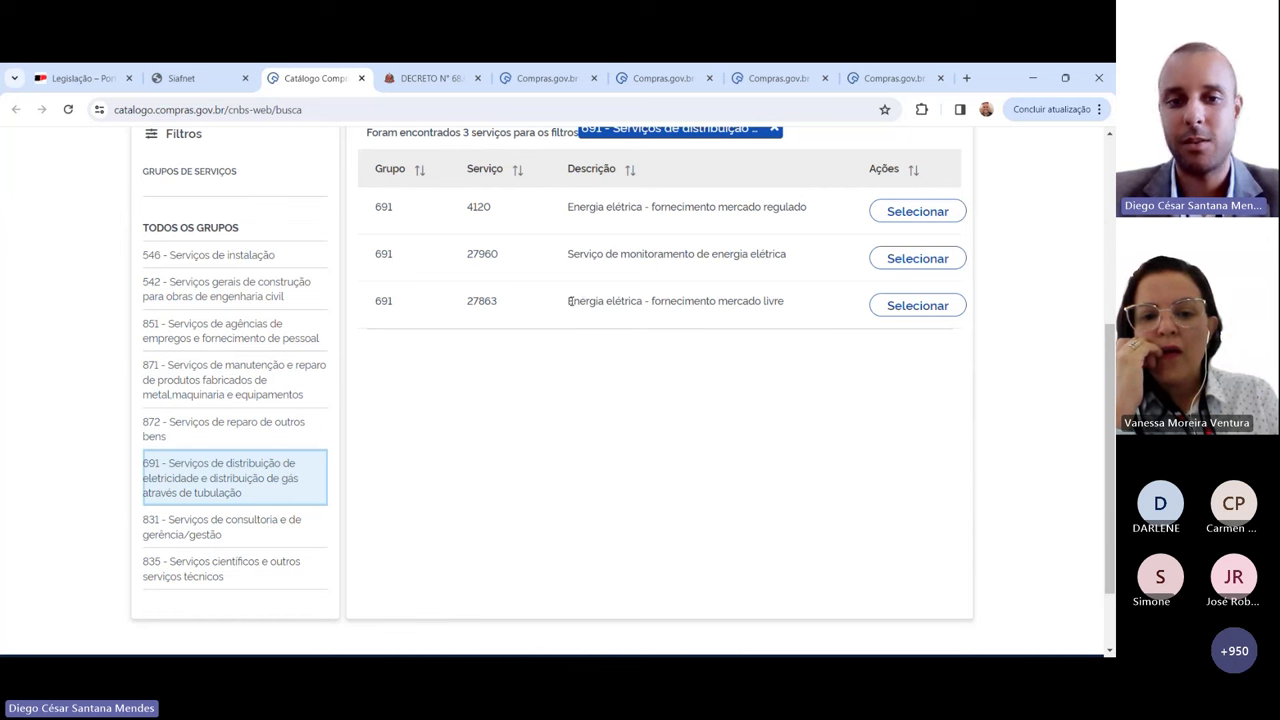
left_click_drag(568, 300, 797, 302)
left_click(711, 360)
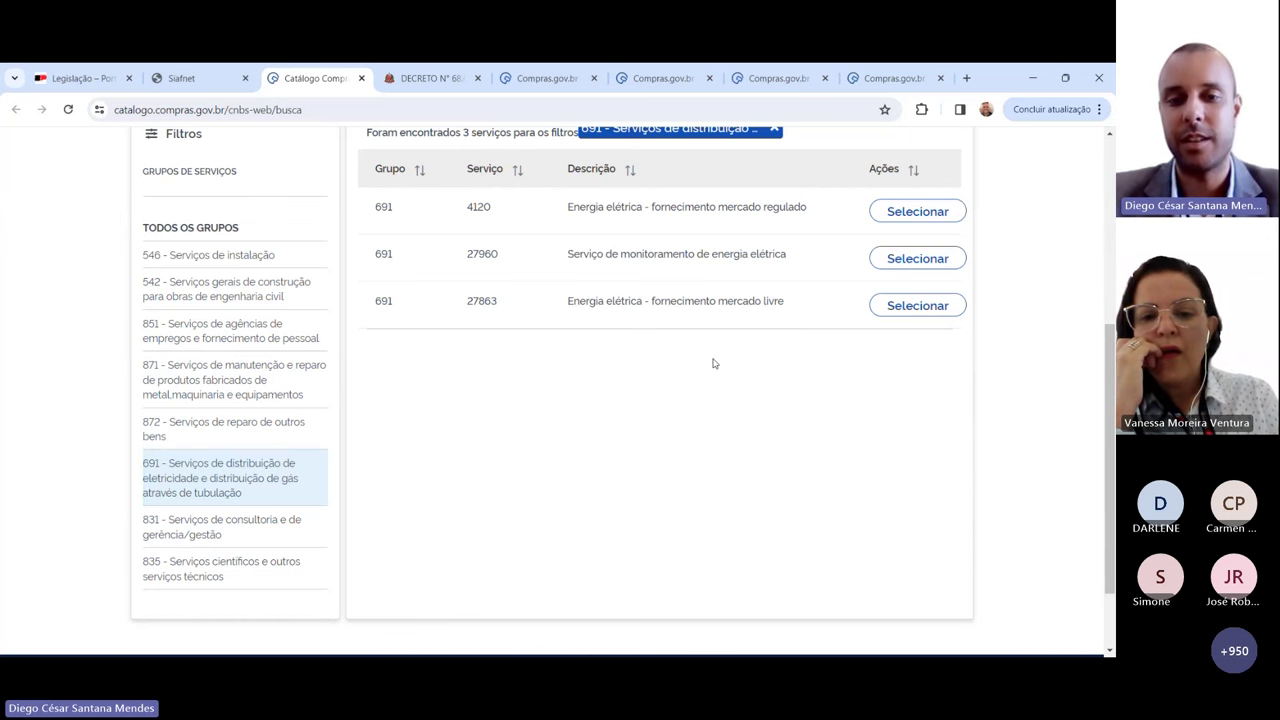
left_click_drag(568, 206, 763, 224)
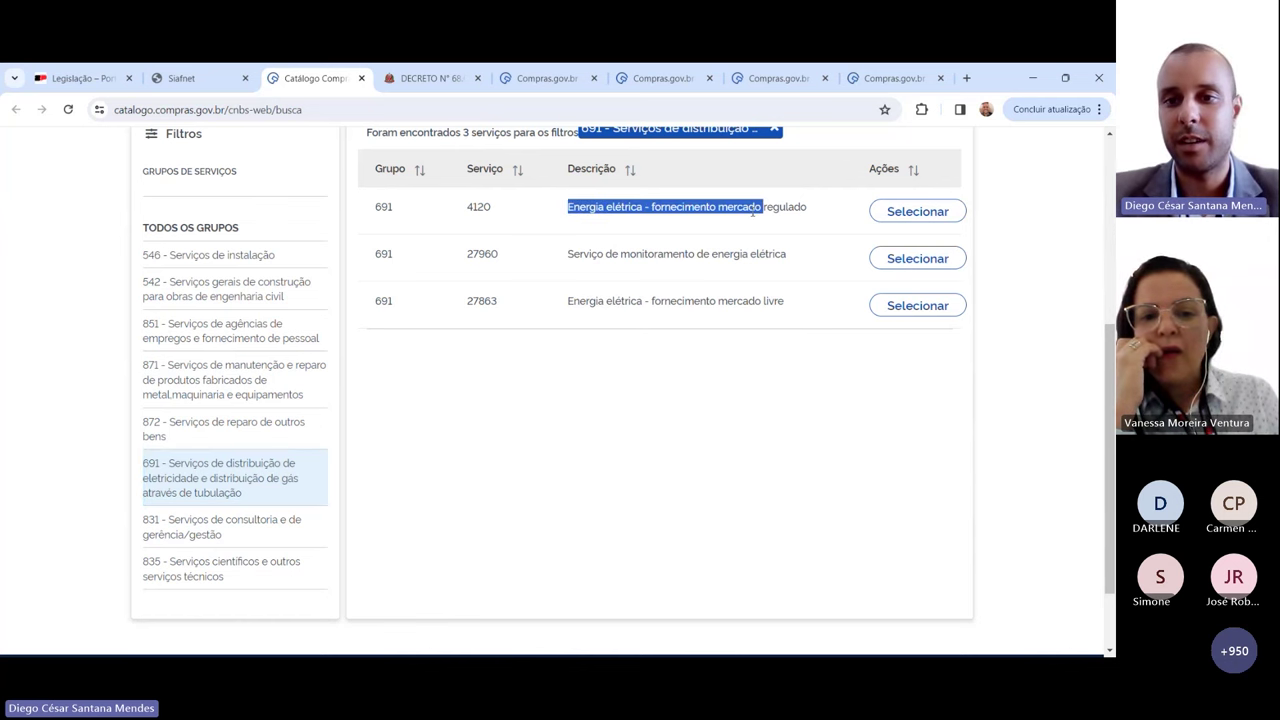
left_click(899, 214)
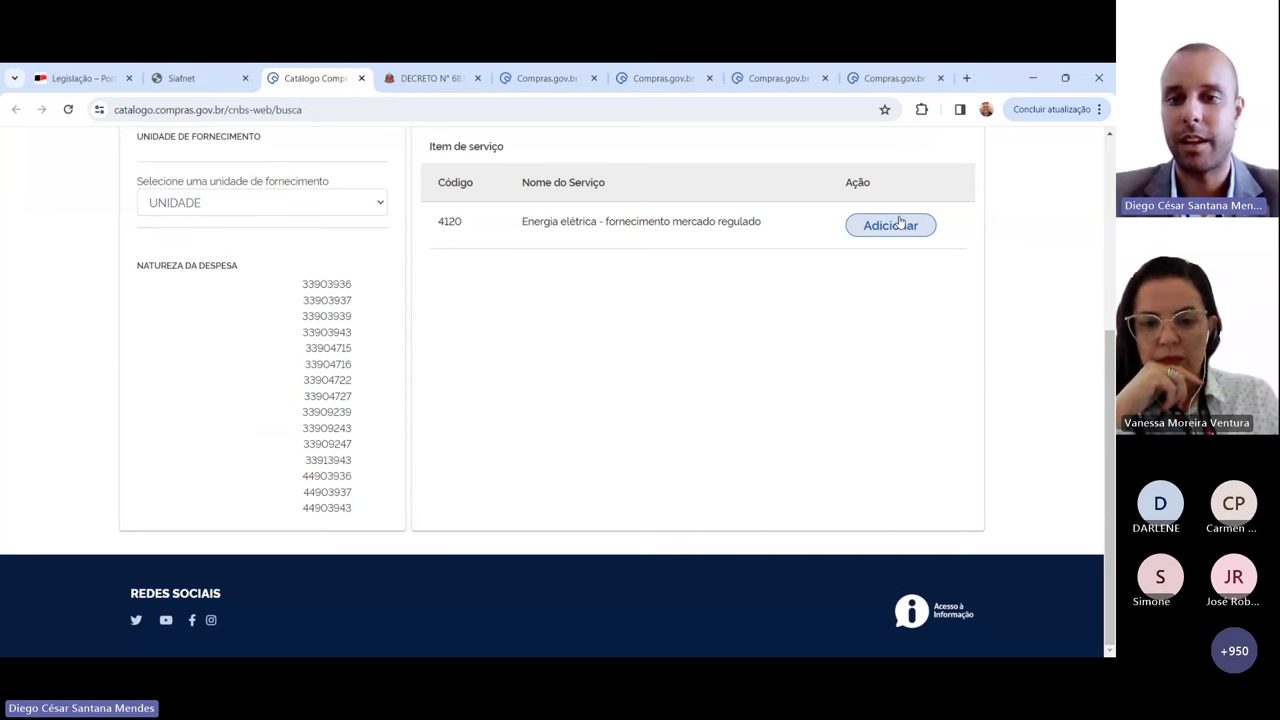
Step: Check the supply unit and highlight service code 4120, then return to the comparison page
left_click(380, 202)
scroll(380, 277, "up", 1)
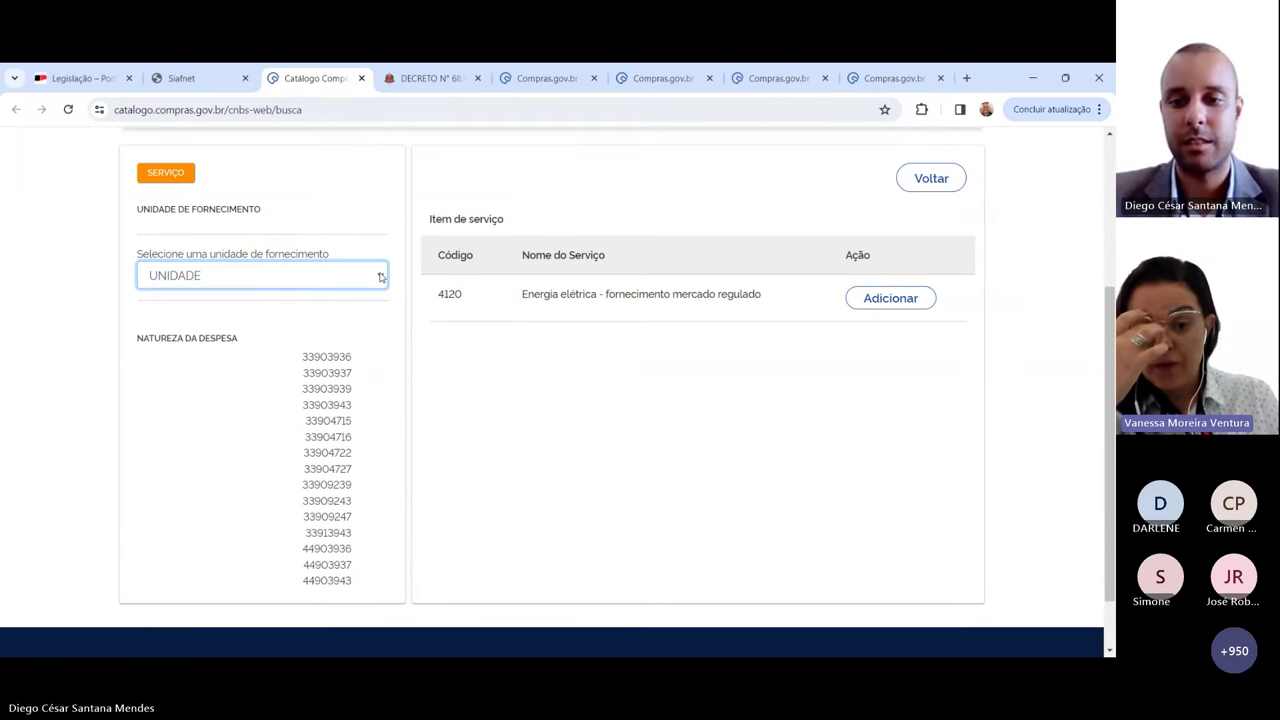
scroll(479, 348, "up", 1)
double_click(471, 371)
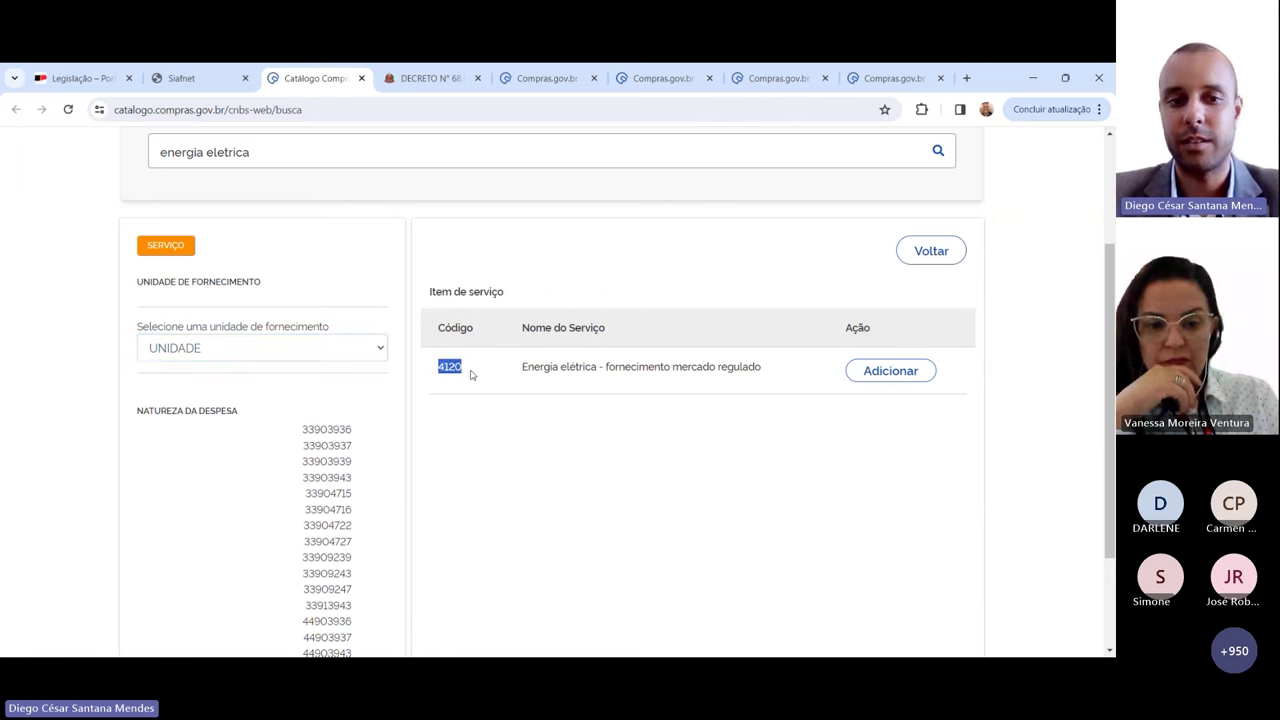
left_click(491, 370)
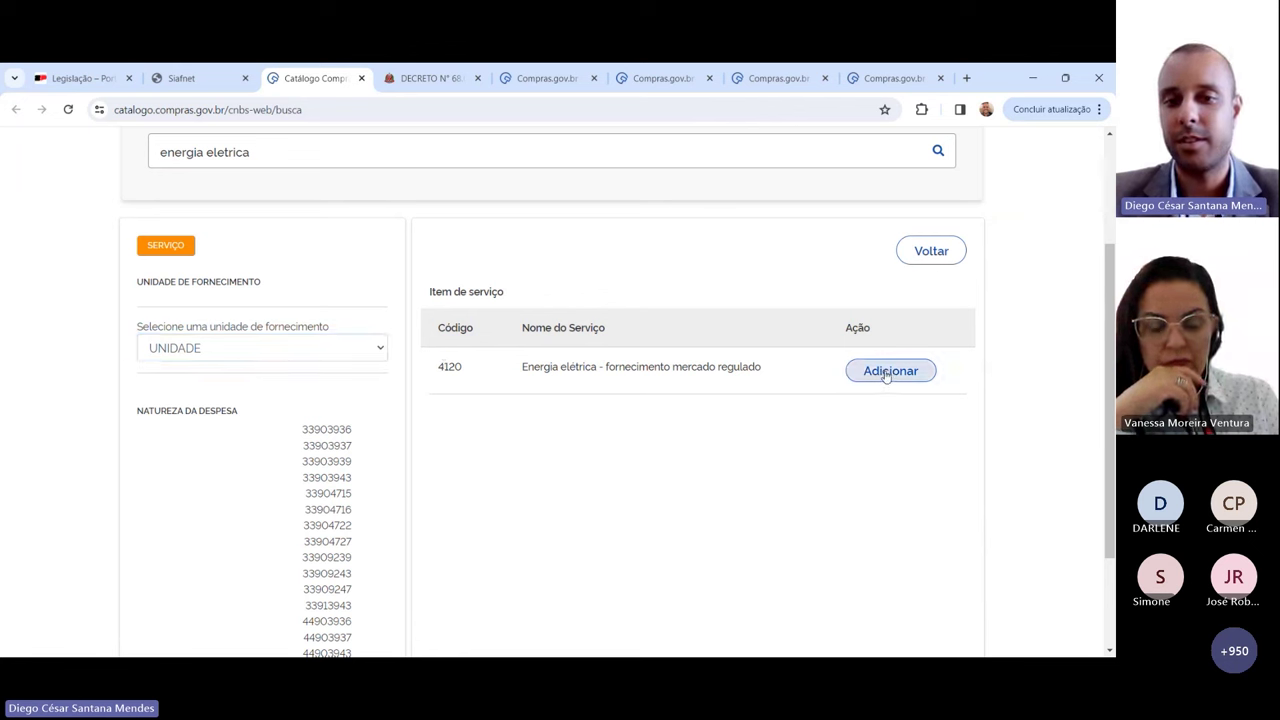
left_click_drag(430, 367, 524, 371)
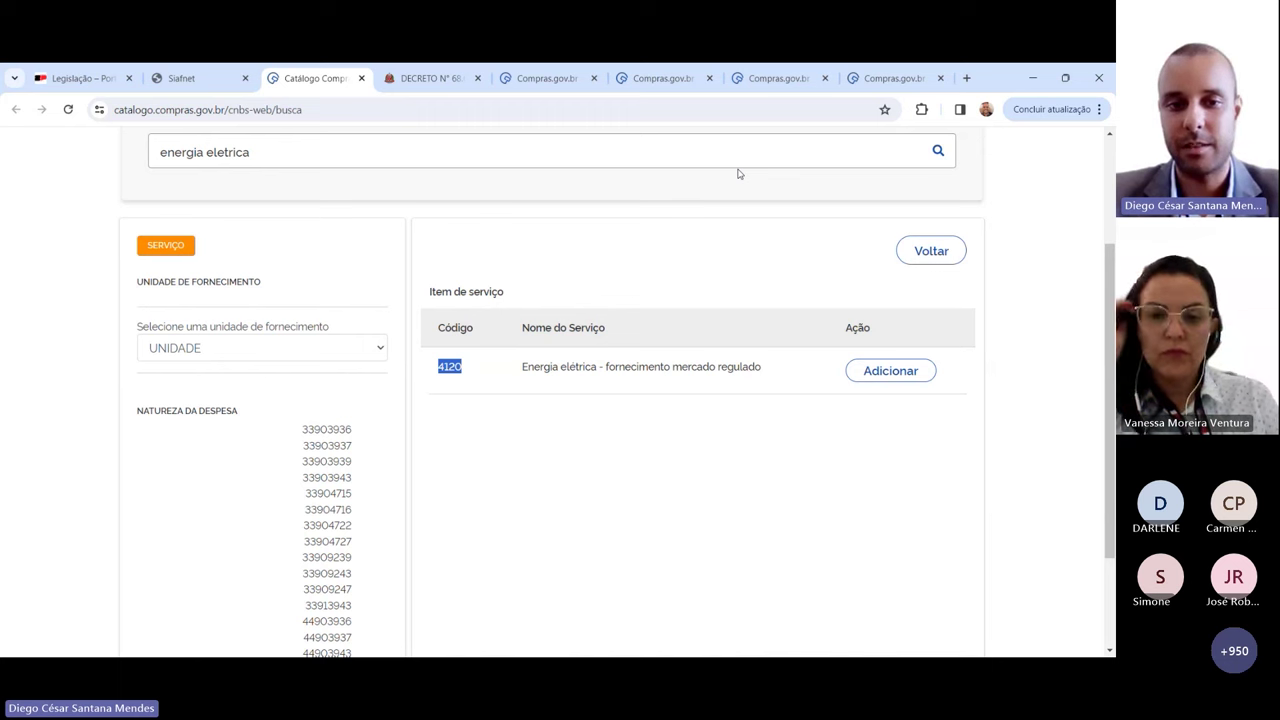
left_click(197, 80)
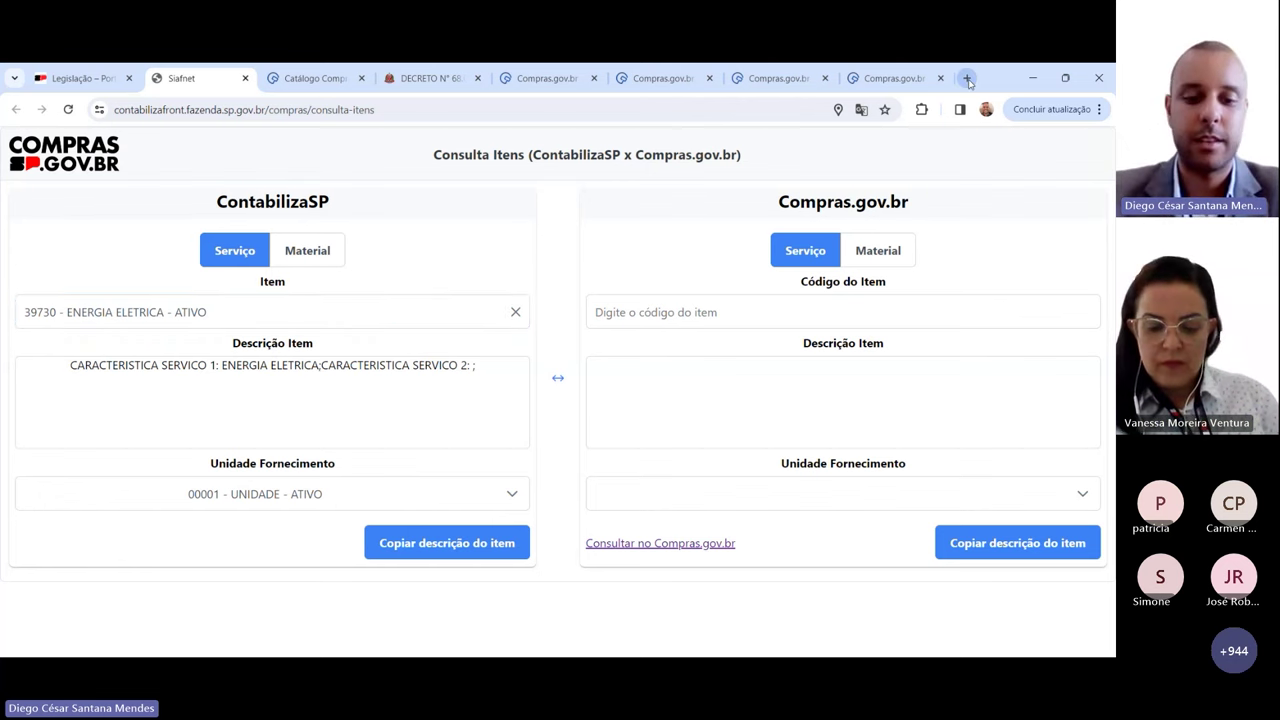
Step: Load Lei nº 14.133, de 1º de abril de 2021, from planalto.gov.br in a new tab
left_click(967, 78)
type("Lei 1412")
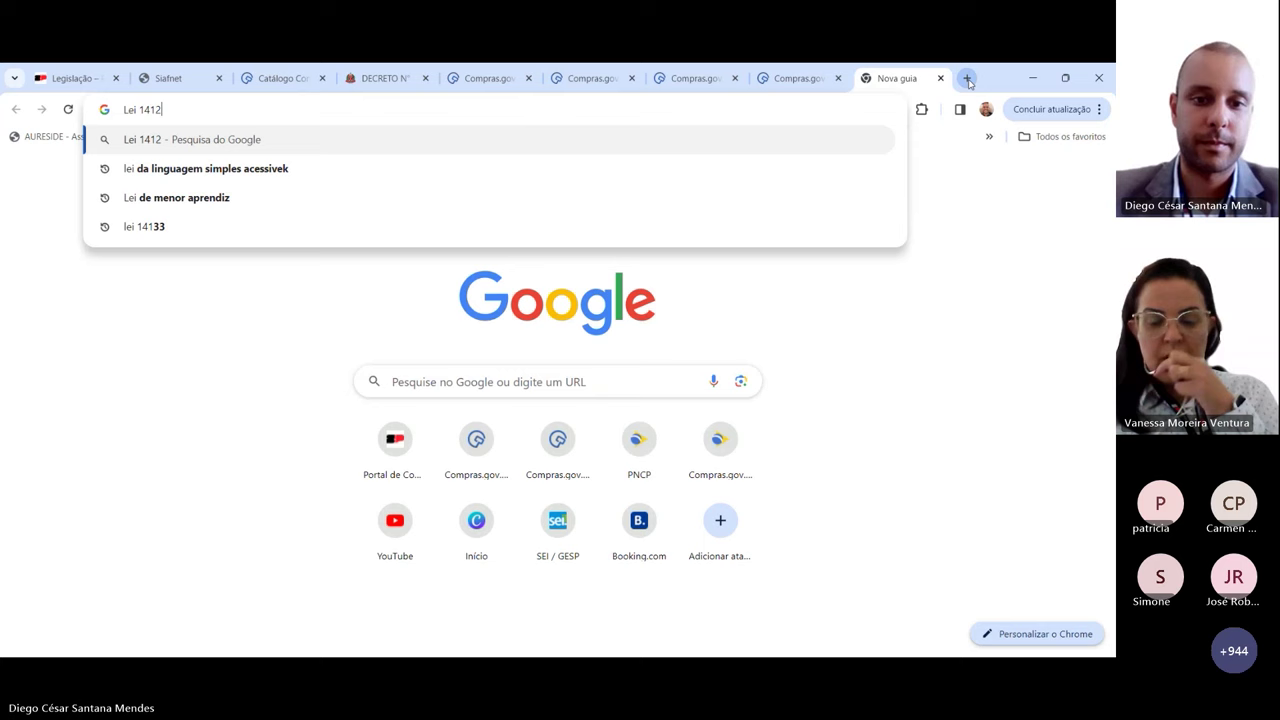
key("Return")
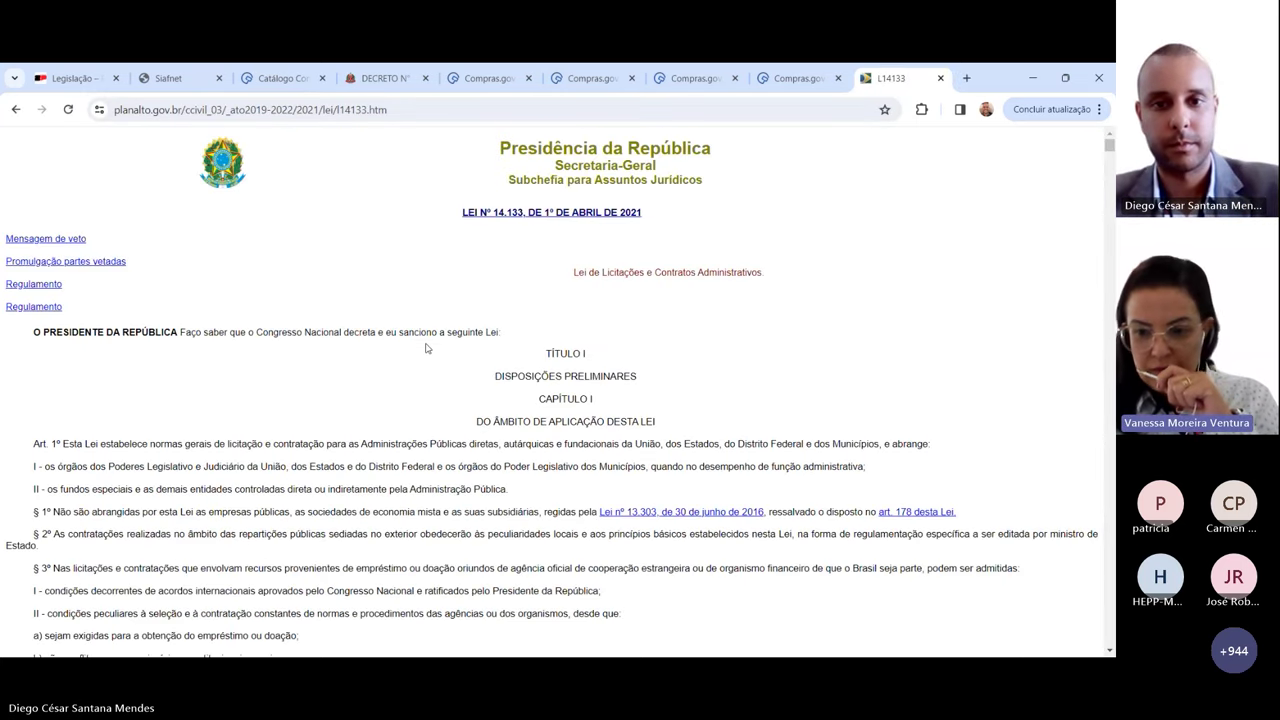
Step: Search the law text for '54', then for '174' to reach Art. 174 on the PNCP
key("ctrl+f")
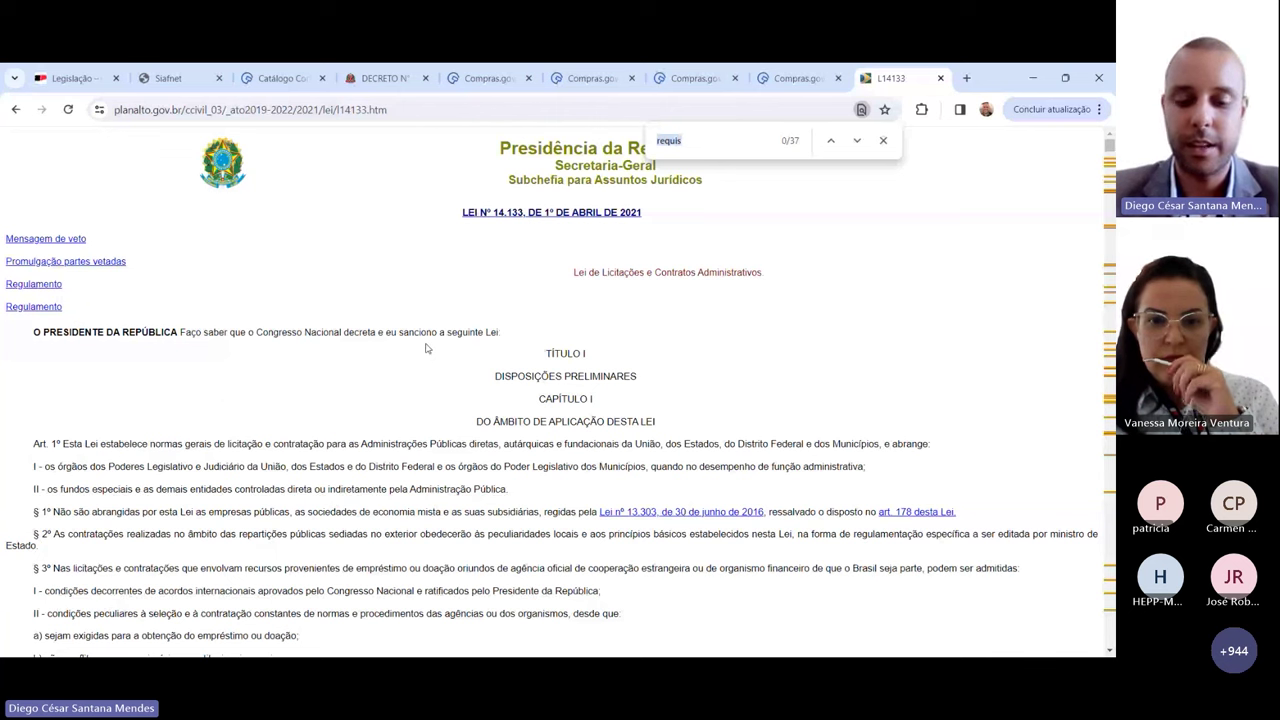
type("54")
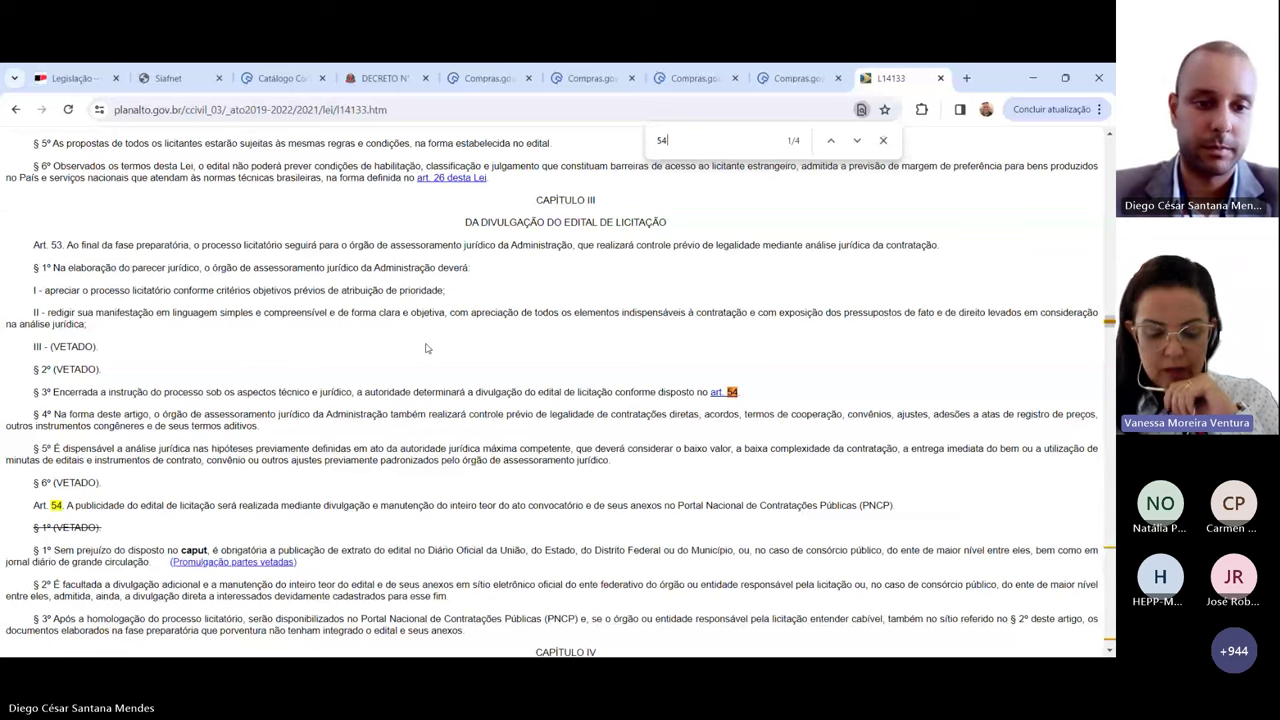
scroll(425, 348, "down", 1)
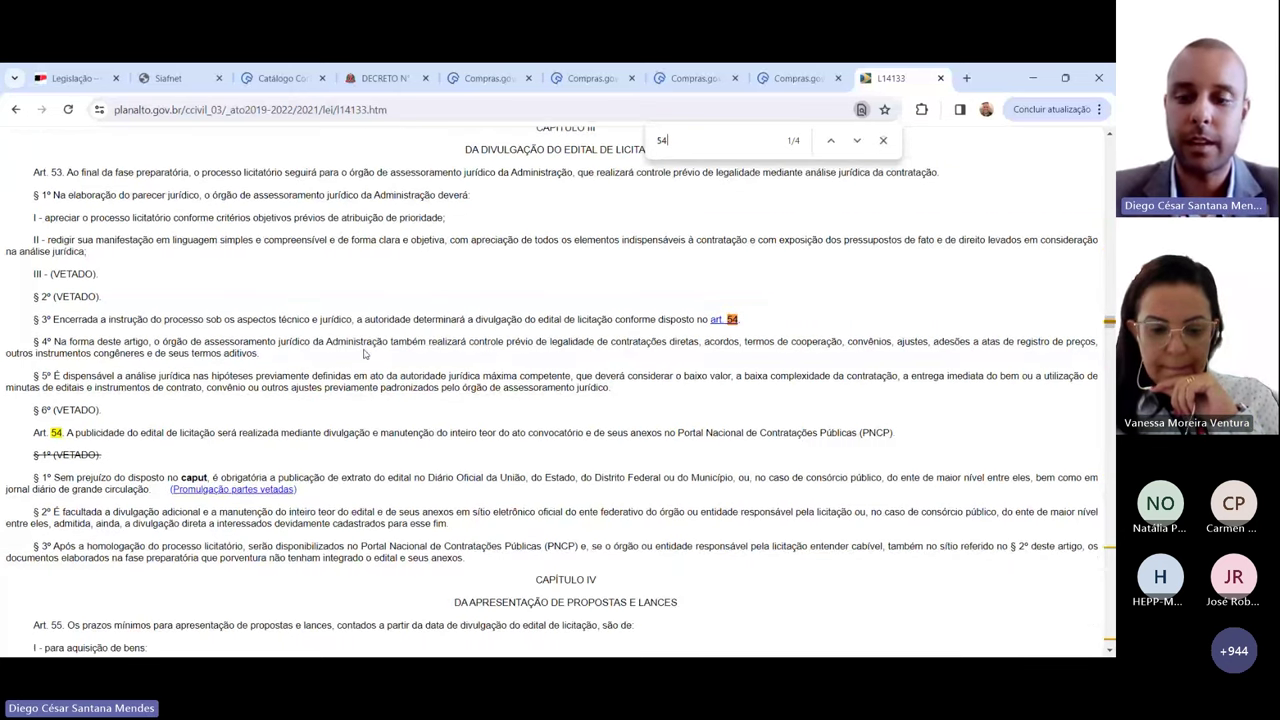
key("BackSpace")
key("BackSpace")
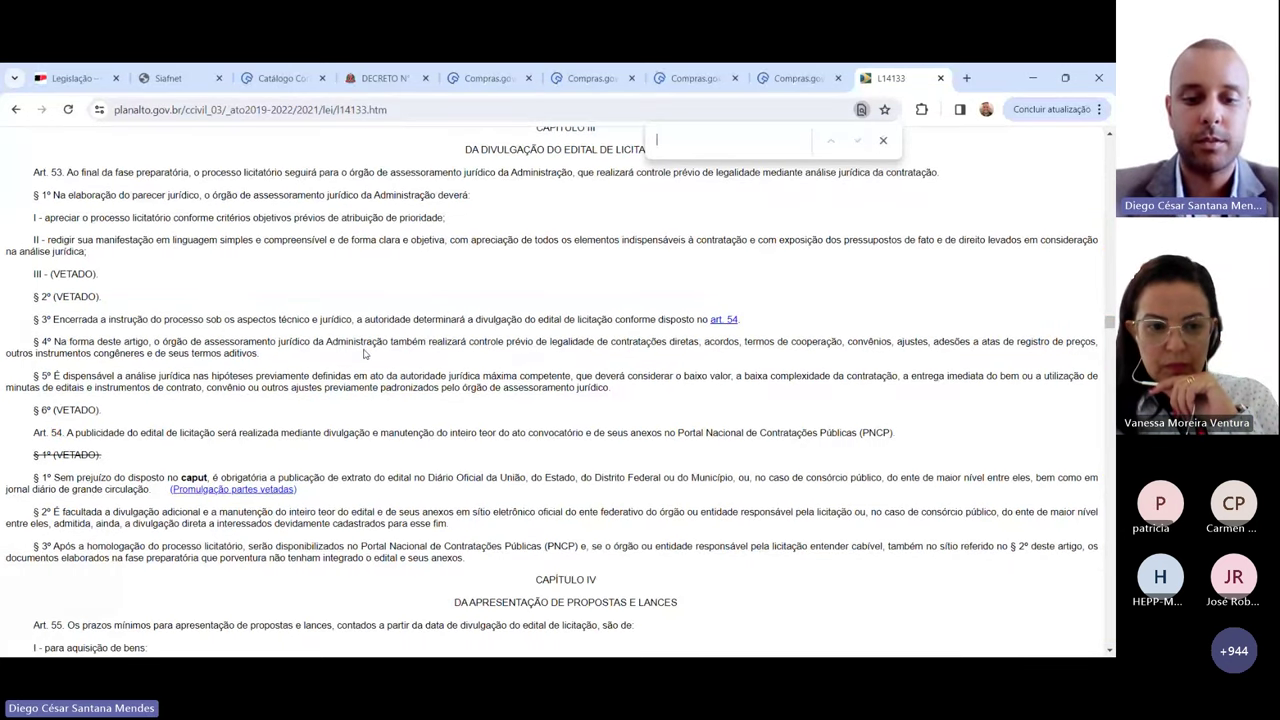
type("174")
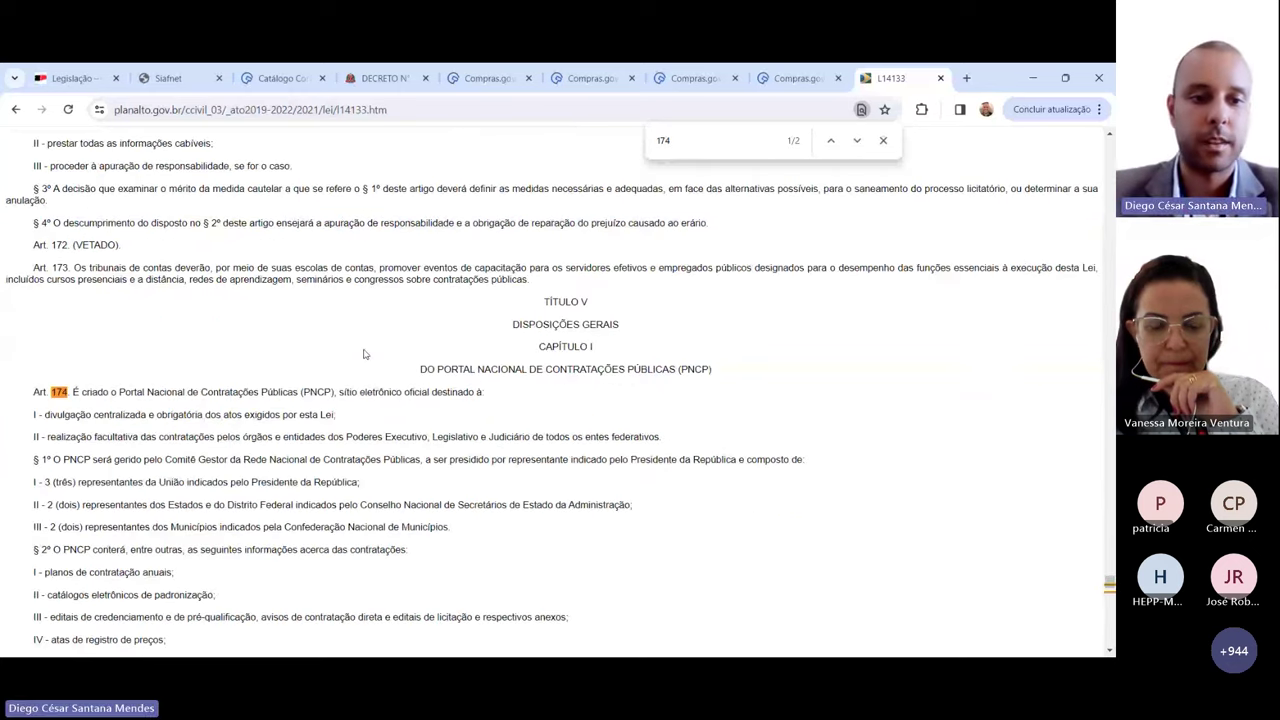
scroll(355, 358, "down", 1)
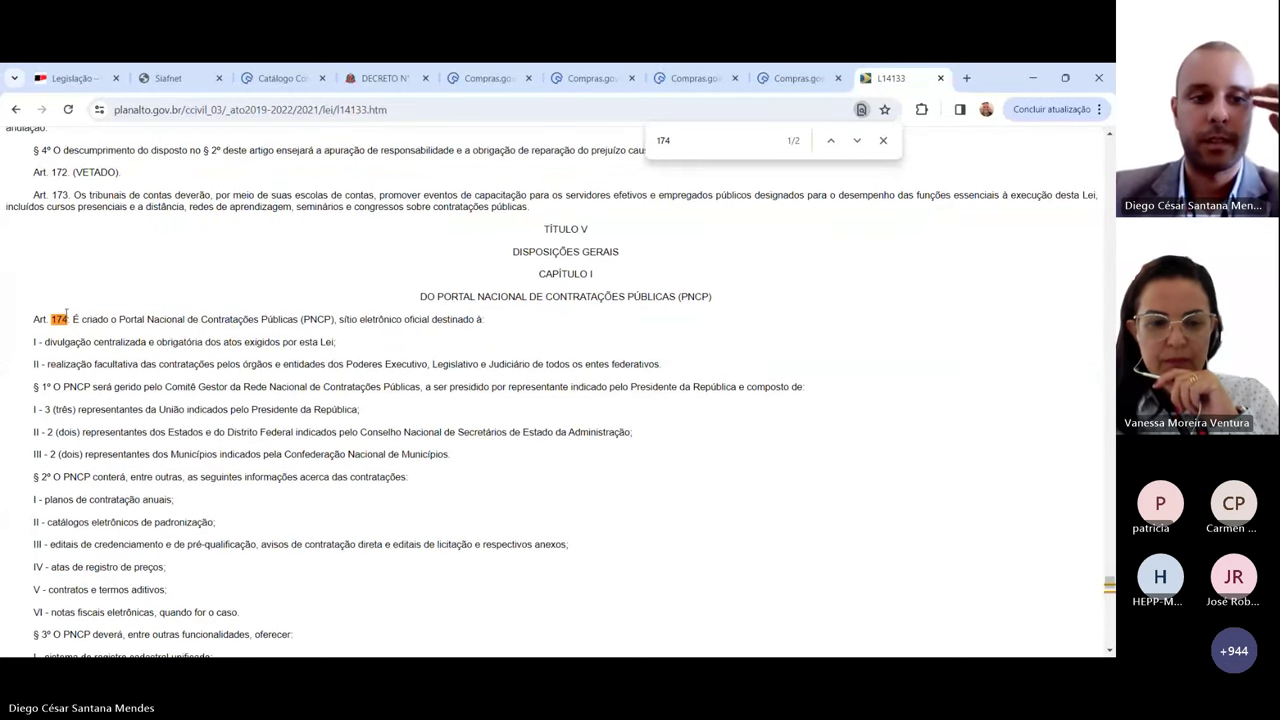
left_click_drag(33, 319, 302, 322)
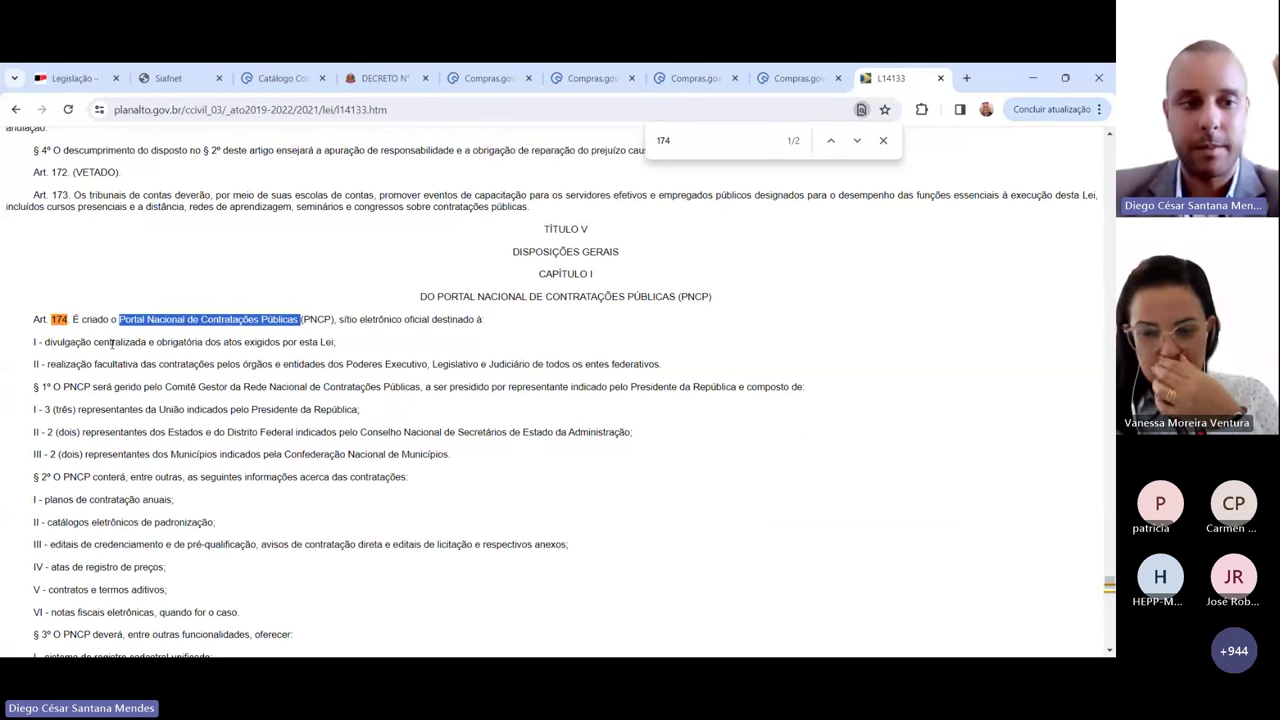
left_click_drag(44, 342, 341, 343)
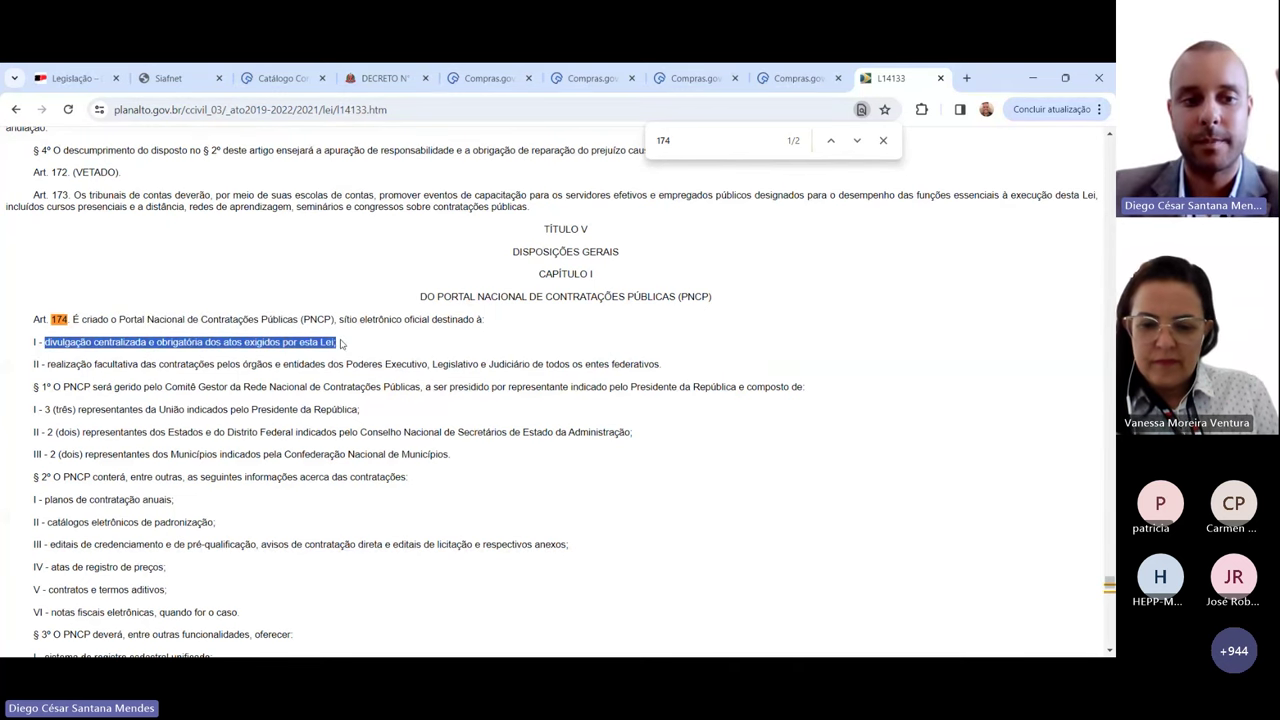
scroll(341, 343, "down", 1)
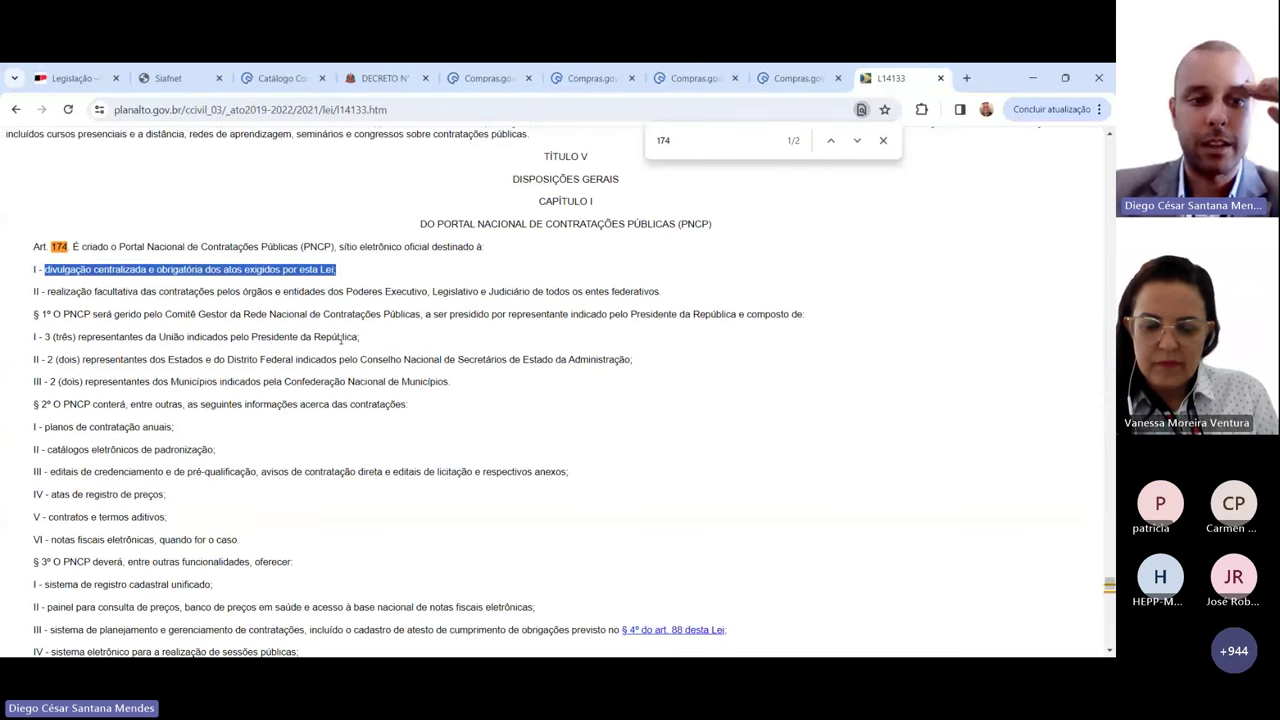
scroll(231, 362, "down", 1)
left_click_drag(46, 331, 254, 333)
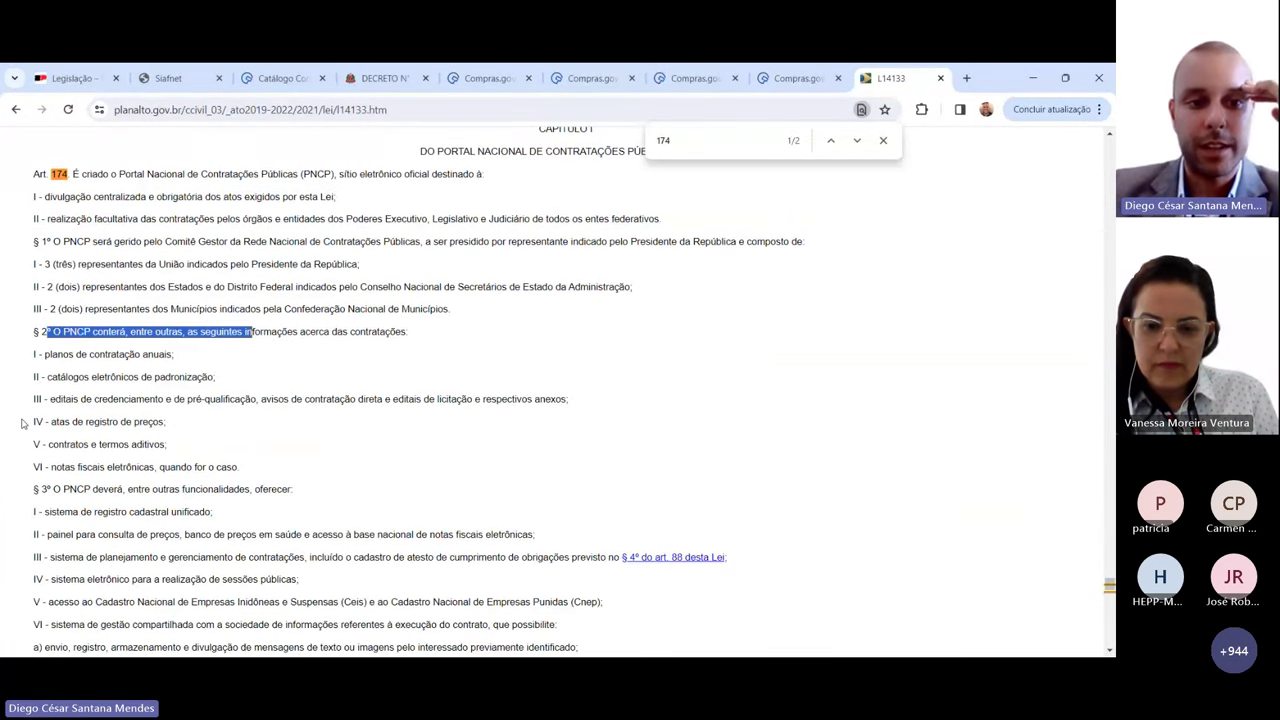
left_click_drag(49, 399, 157, 400)
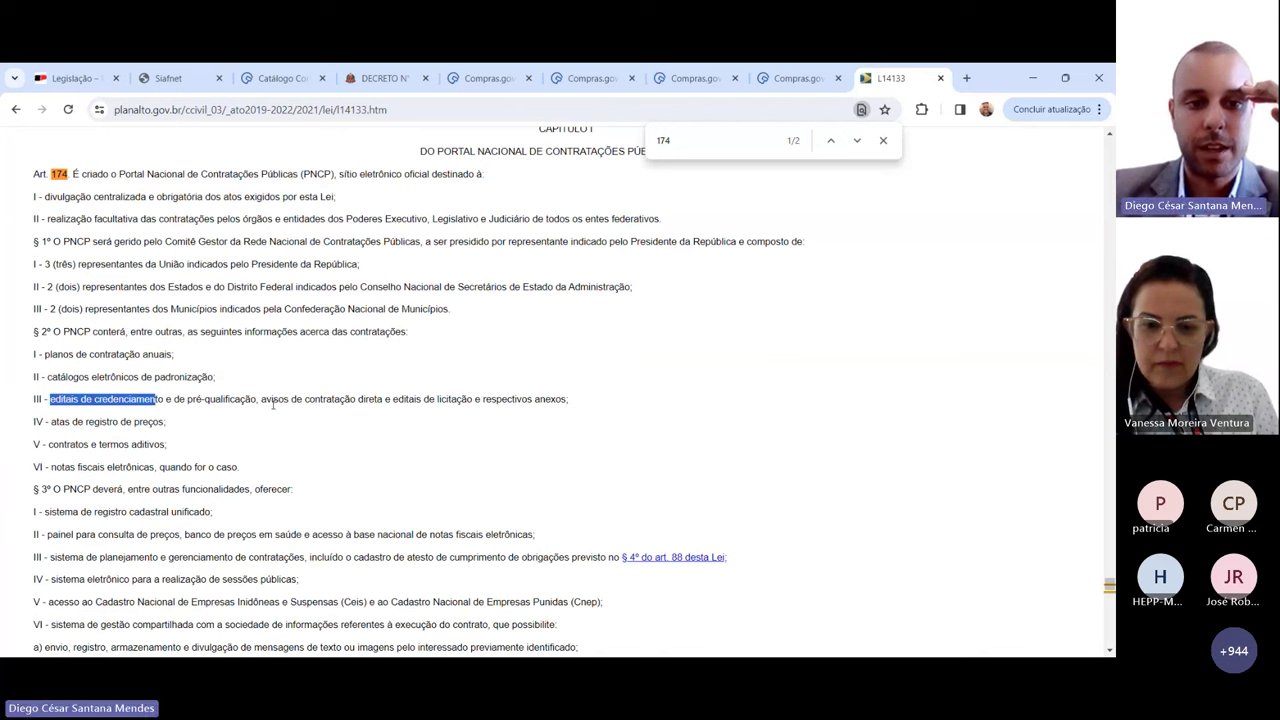
left_click_drag(261, 399, 473, 401)
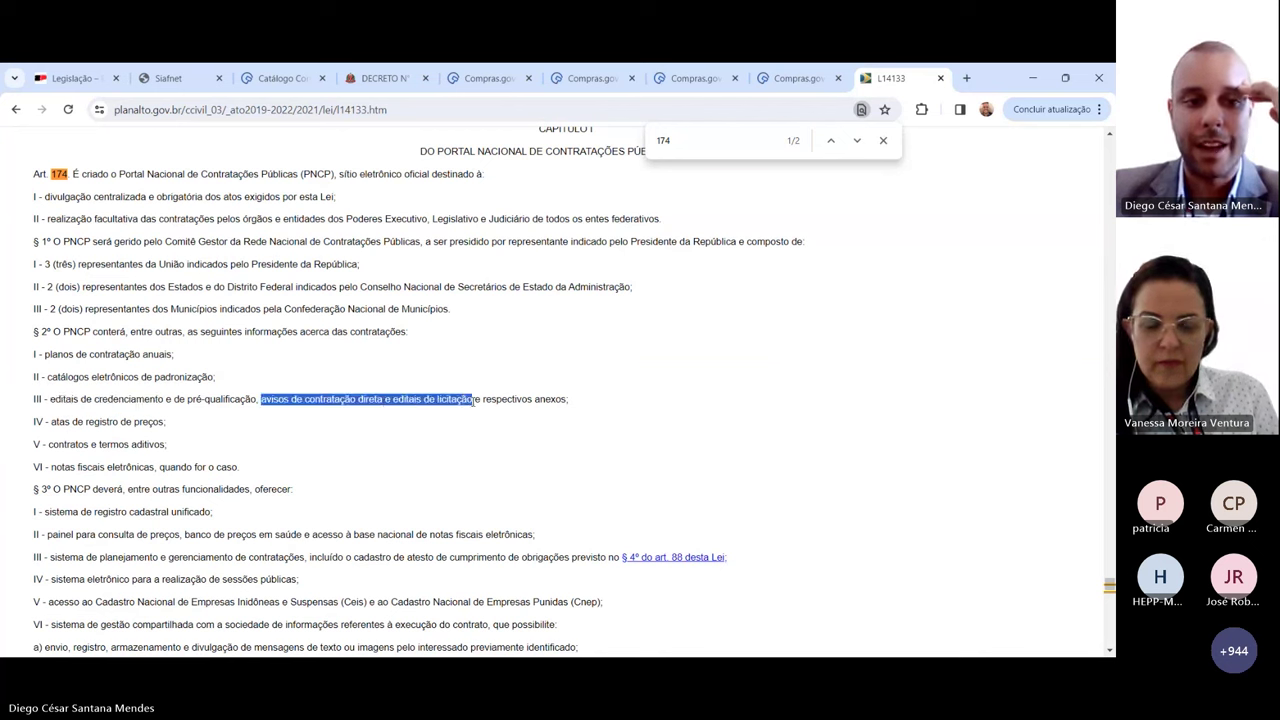
left_click(227, 400)
left_click(643, 140)
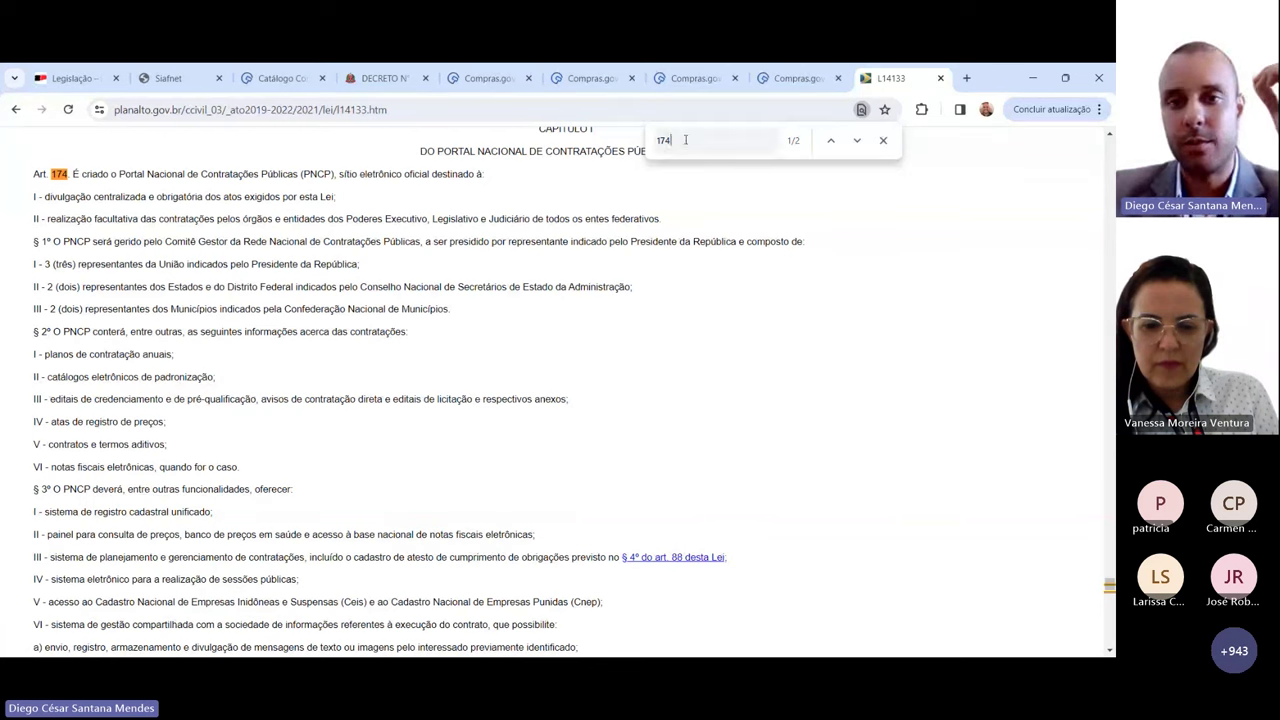
Step: Find Art. 72 and highlight its Parágrafo único on publishing direct contracting, then search 174 again
type("72")
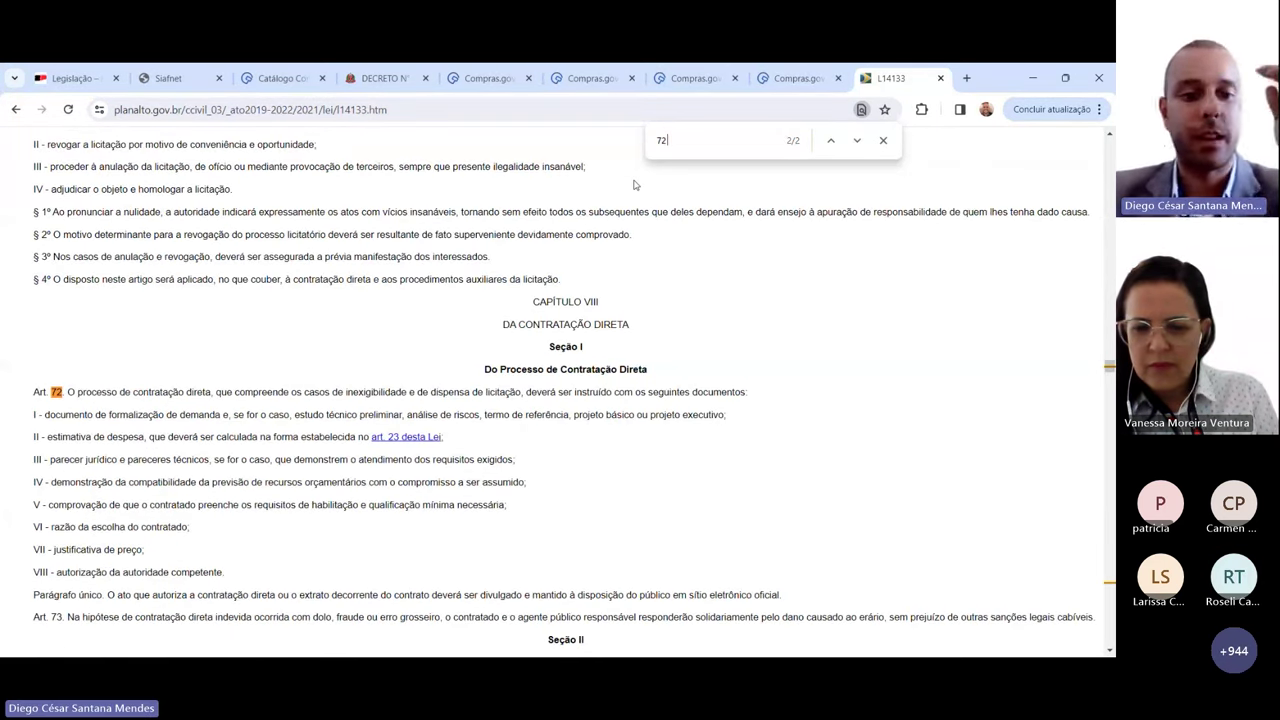
scroll(633, 185, "down", 1)
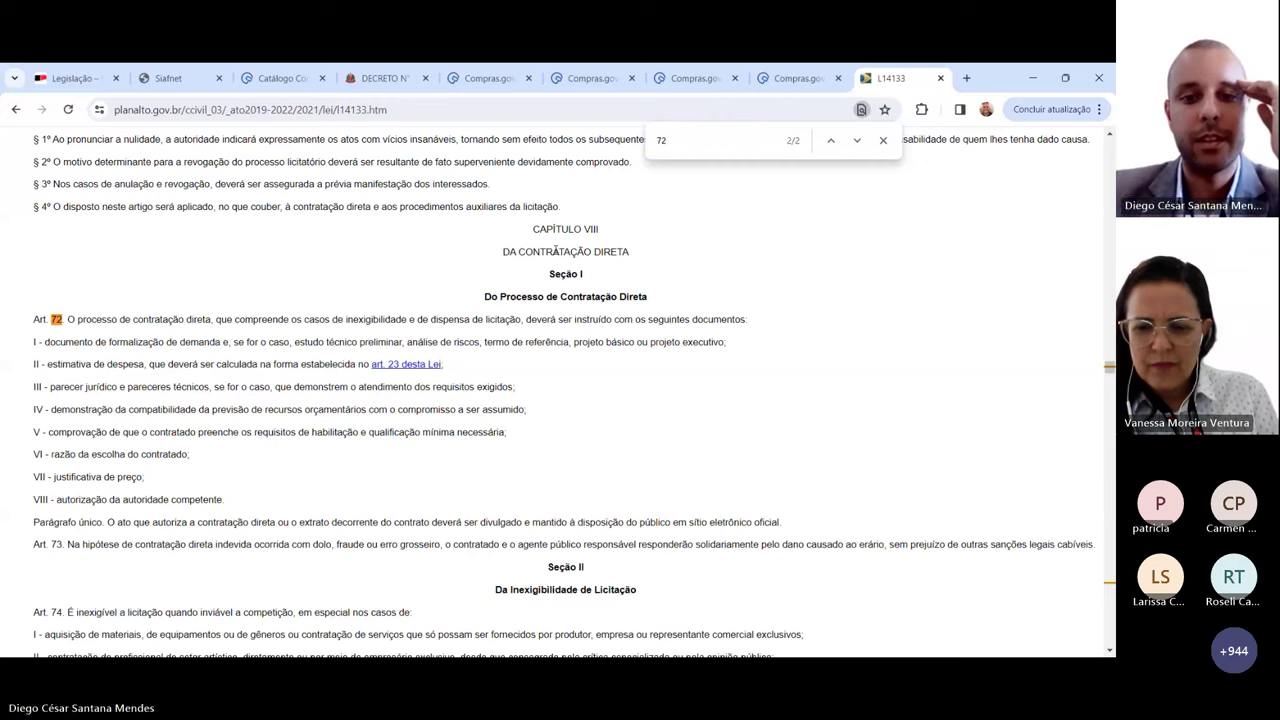
scroll(29, 450, "down", 1)
left_click_drag(29, 450, 281, 448)
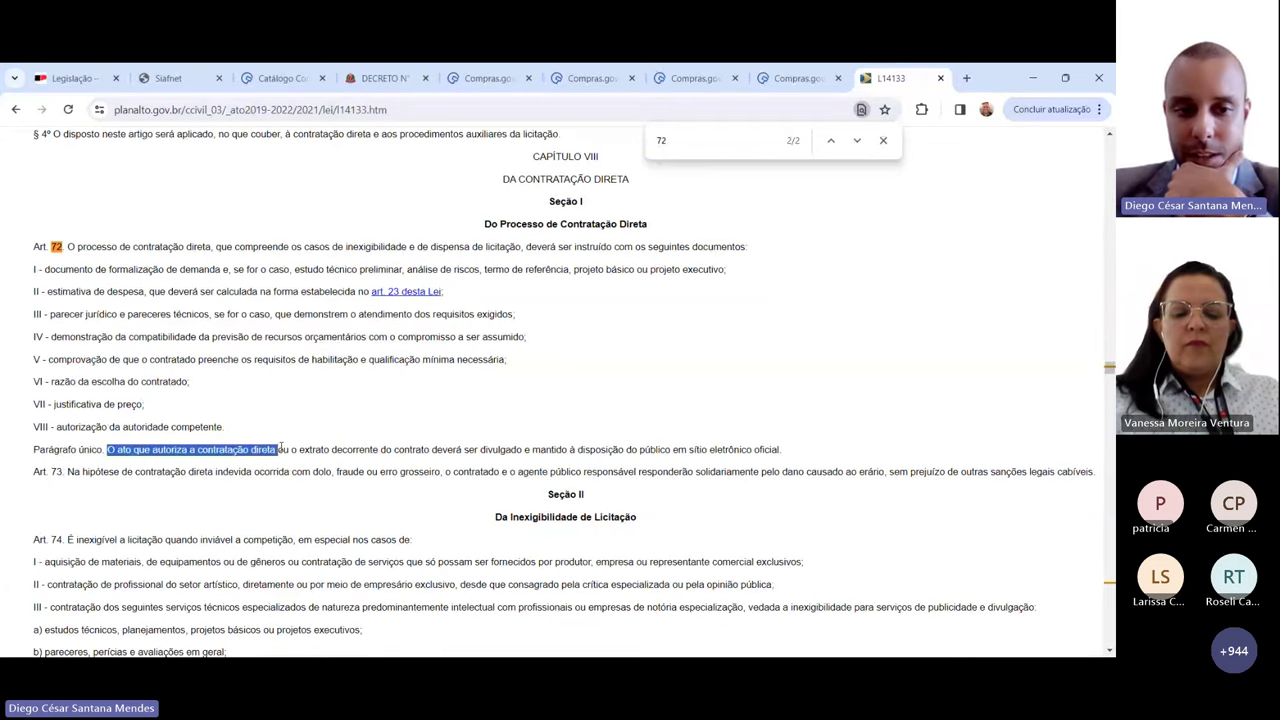
left_click_drag(35, 246, 121, 381)
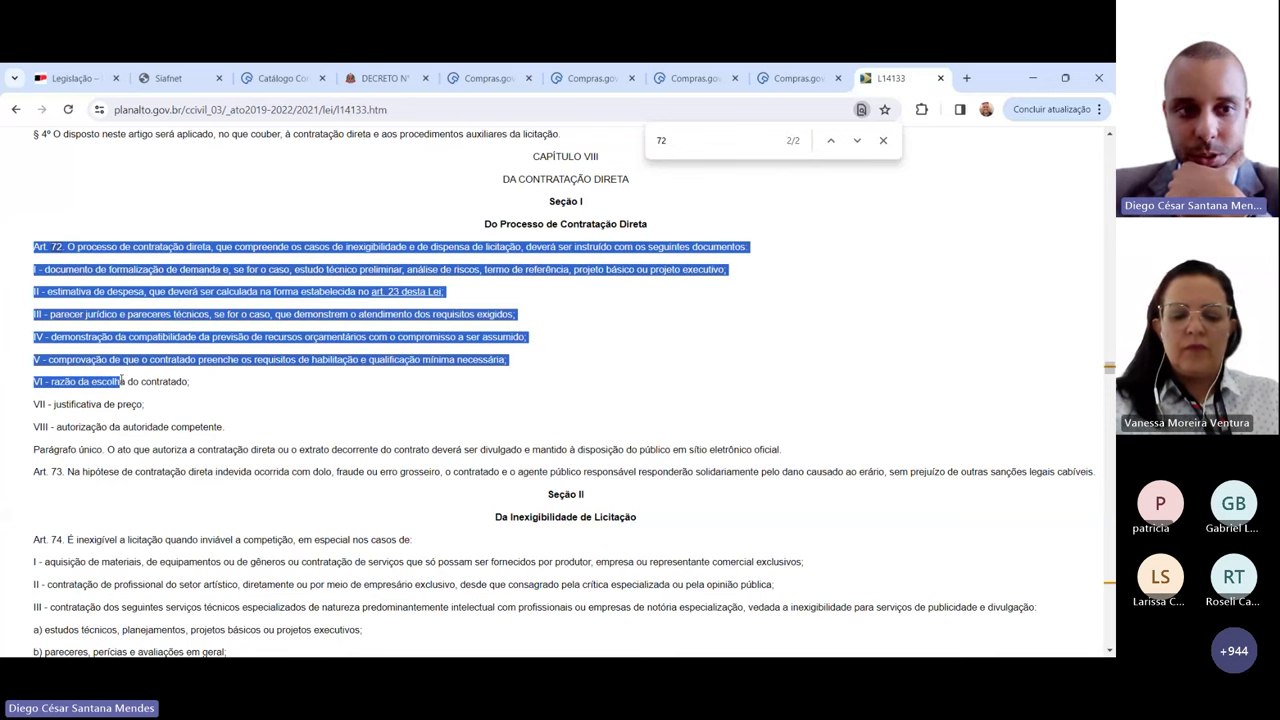
left_click(175, 309)
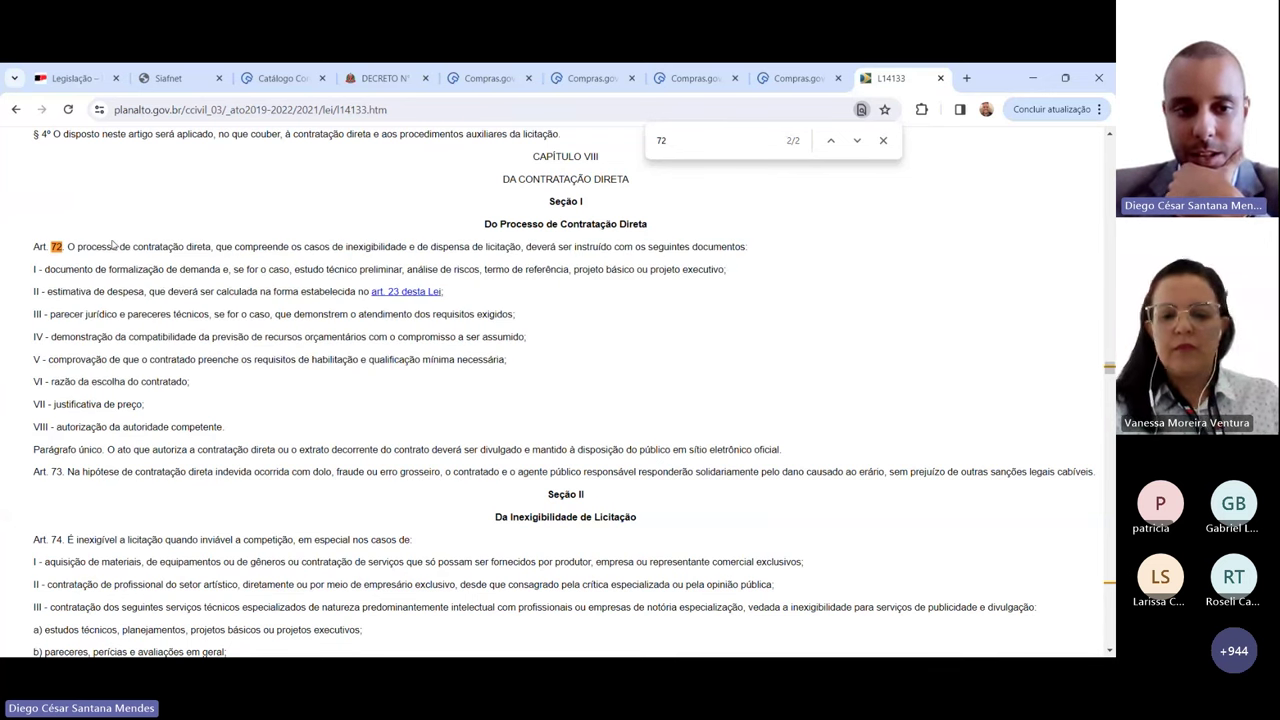
left_click_drag(107, 450, 663, 451)
left_click(787, 453)
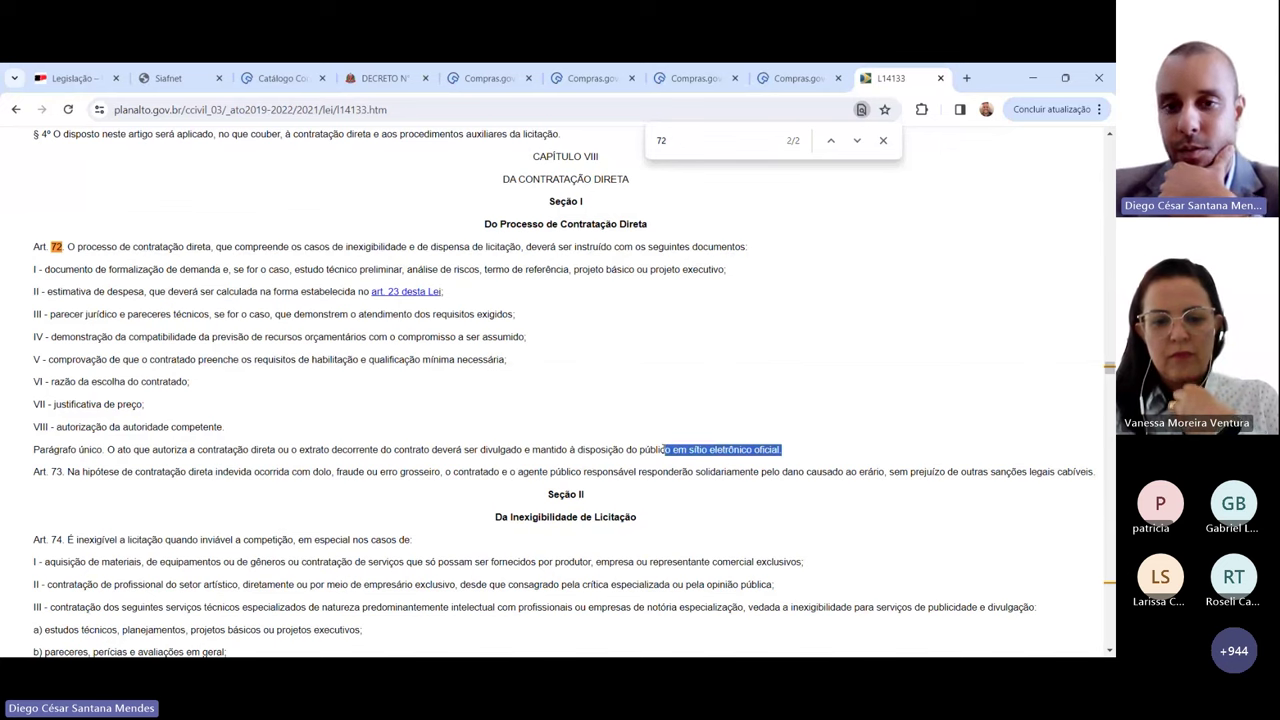
key("ctrl+f")
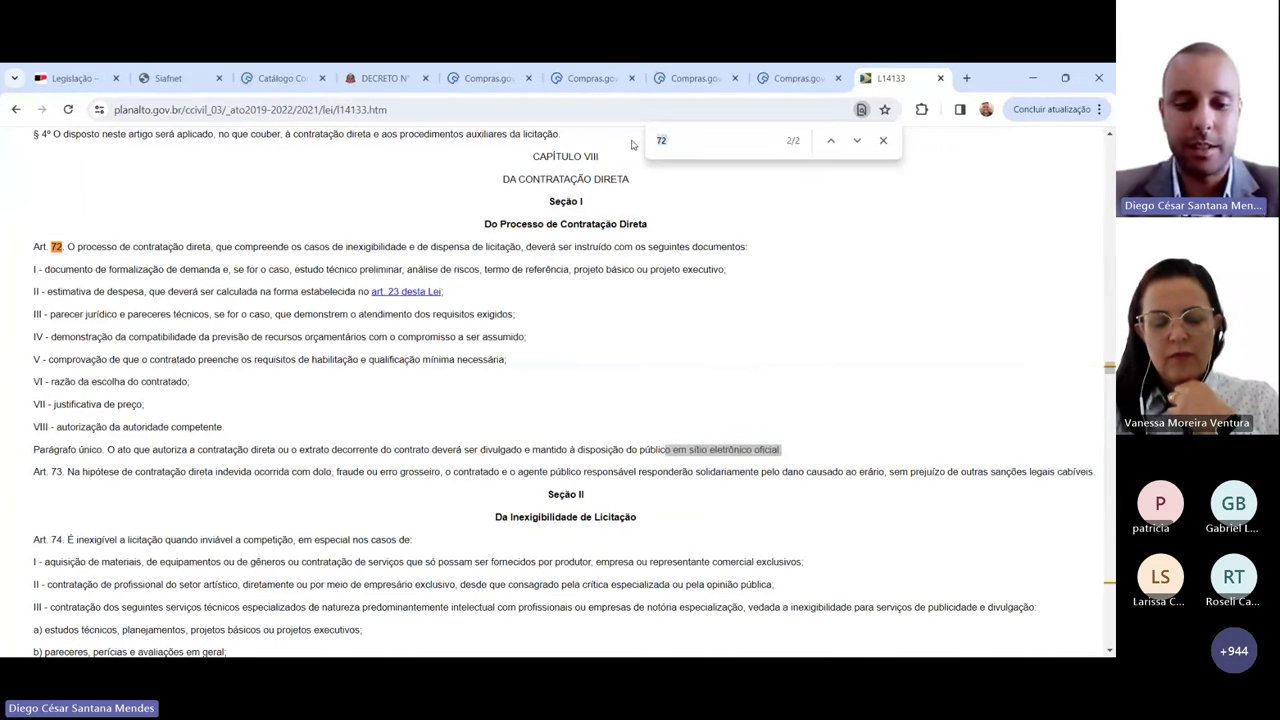
type("174")
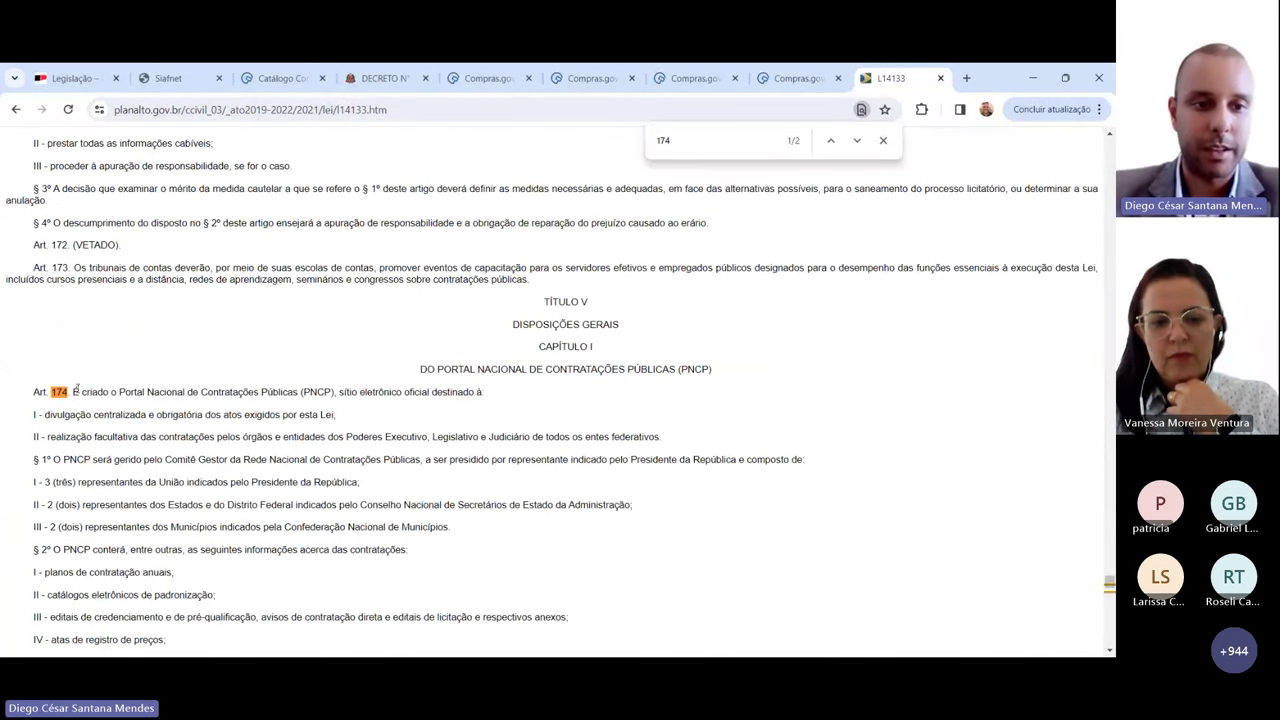
left_click_drag(77, 388, 236, 393)
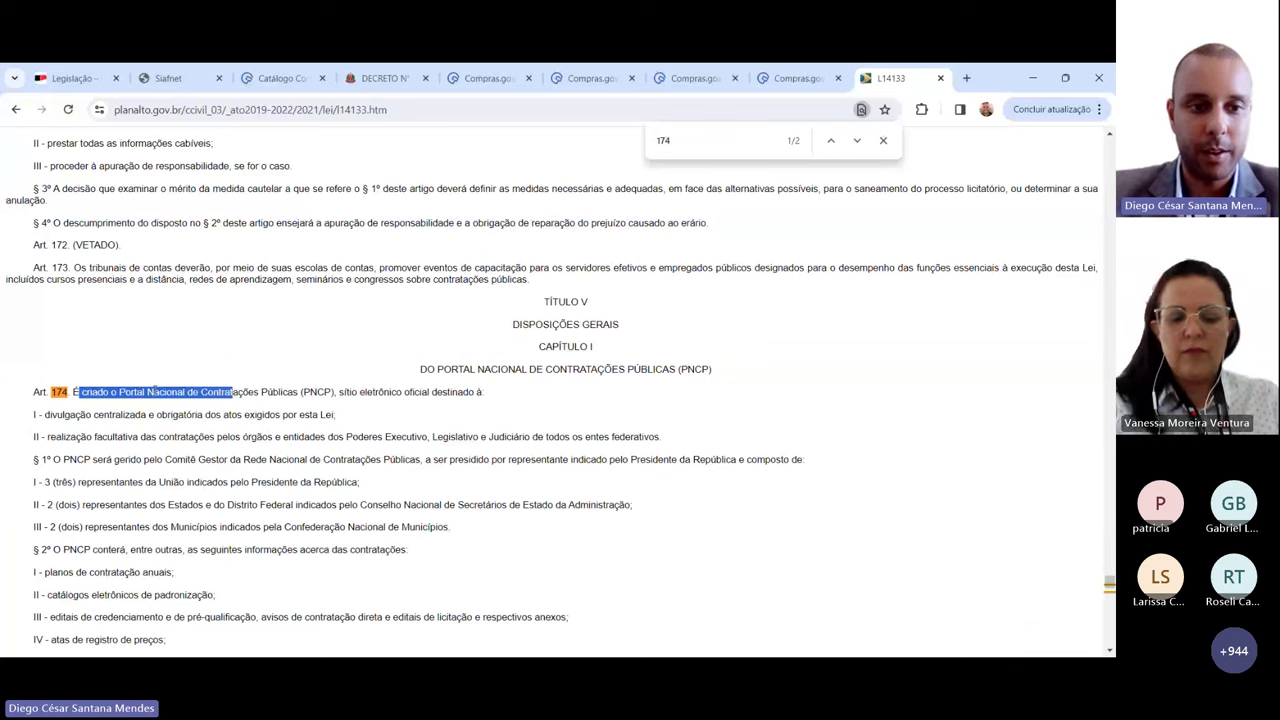
left_click(100, 396)
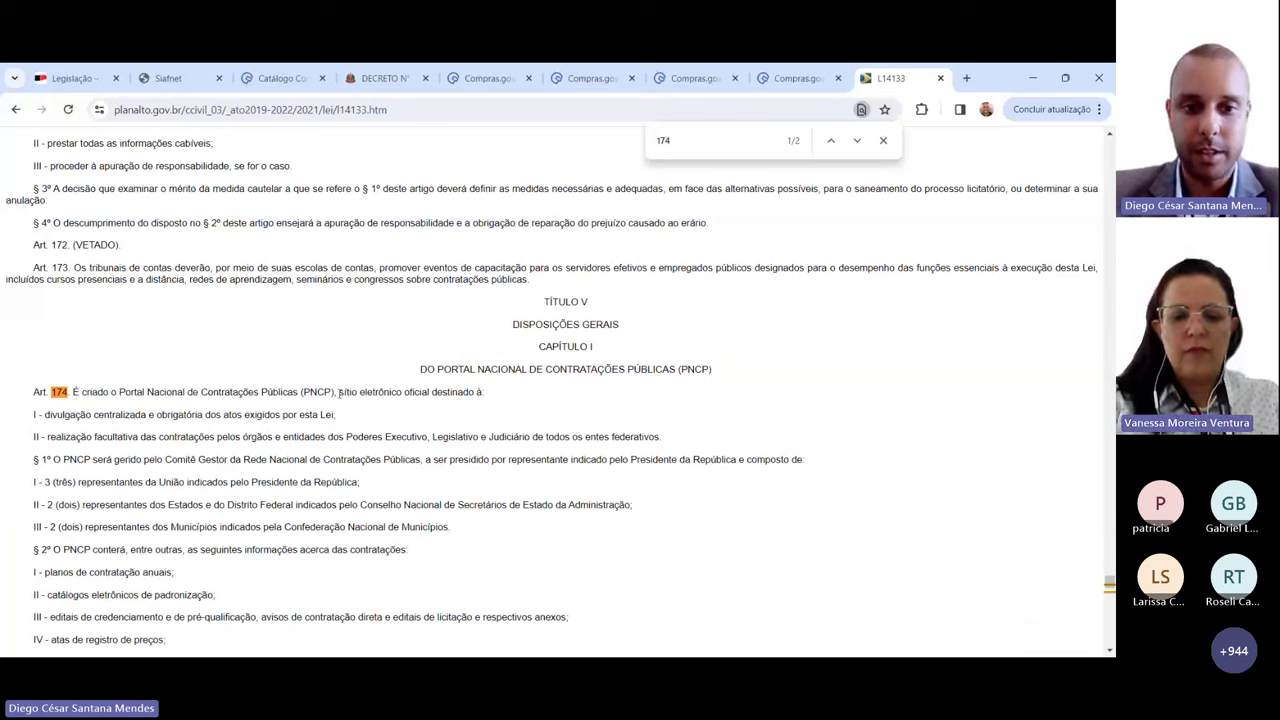
left_click_drag(338, 394, 434, 395)
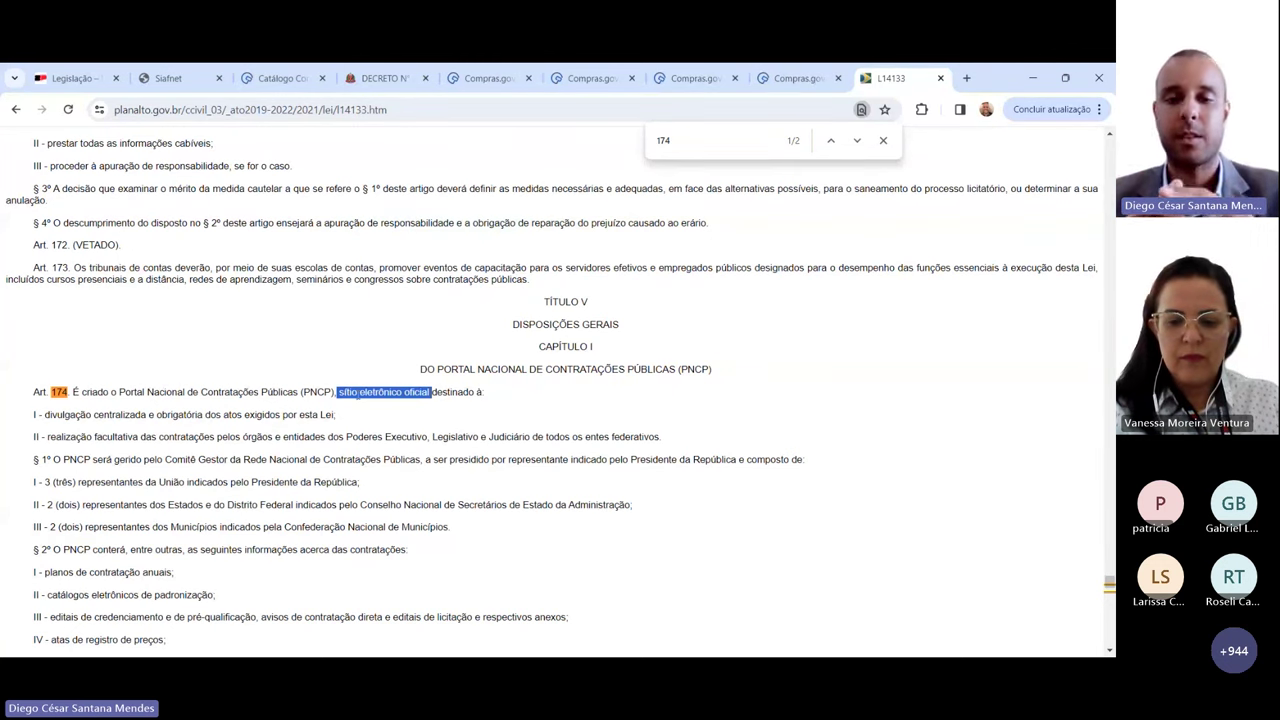
scroll(358, 397, "down", 2)
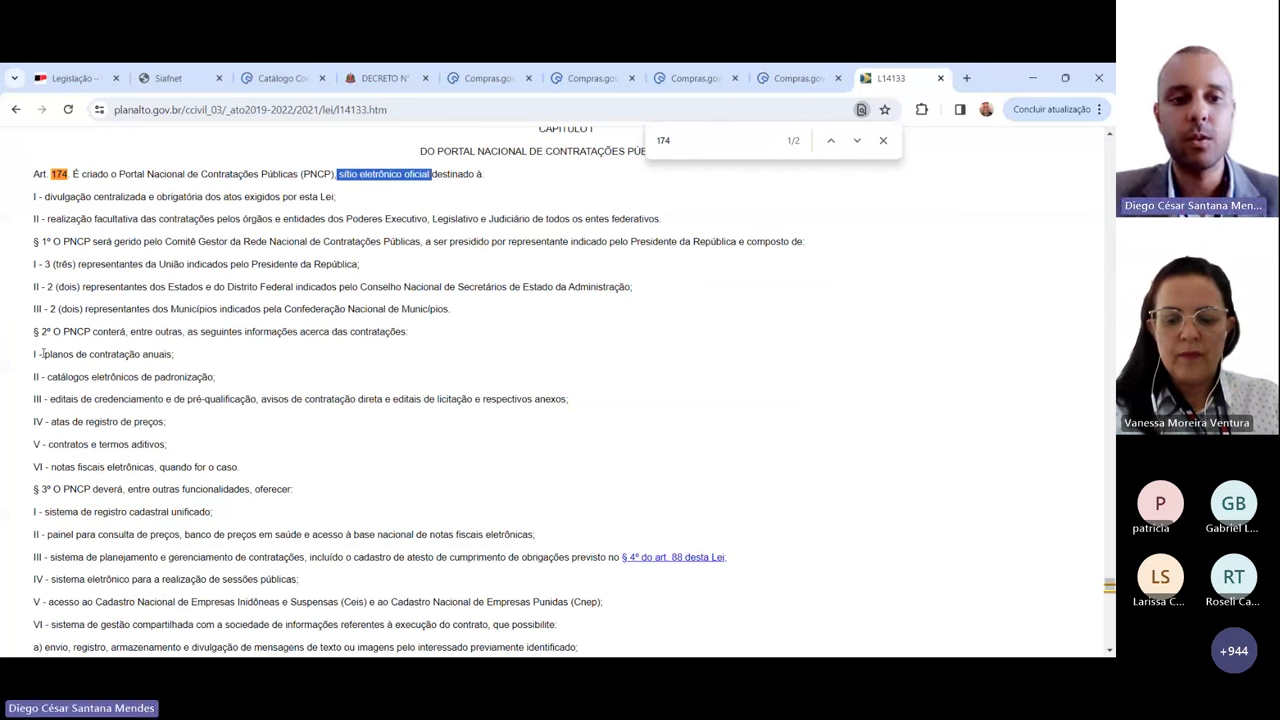
left_click_drag(43, 354, 175, 354)
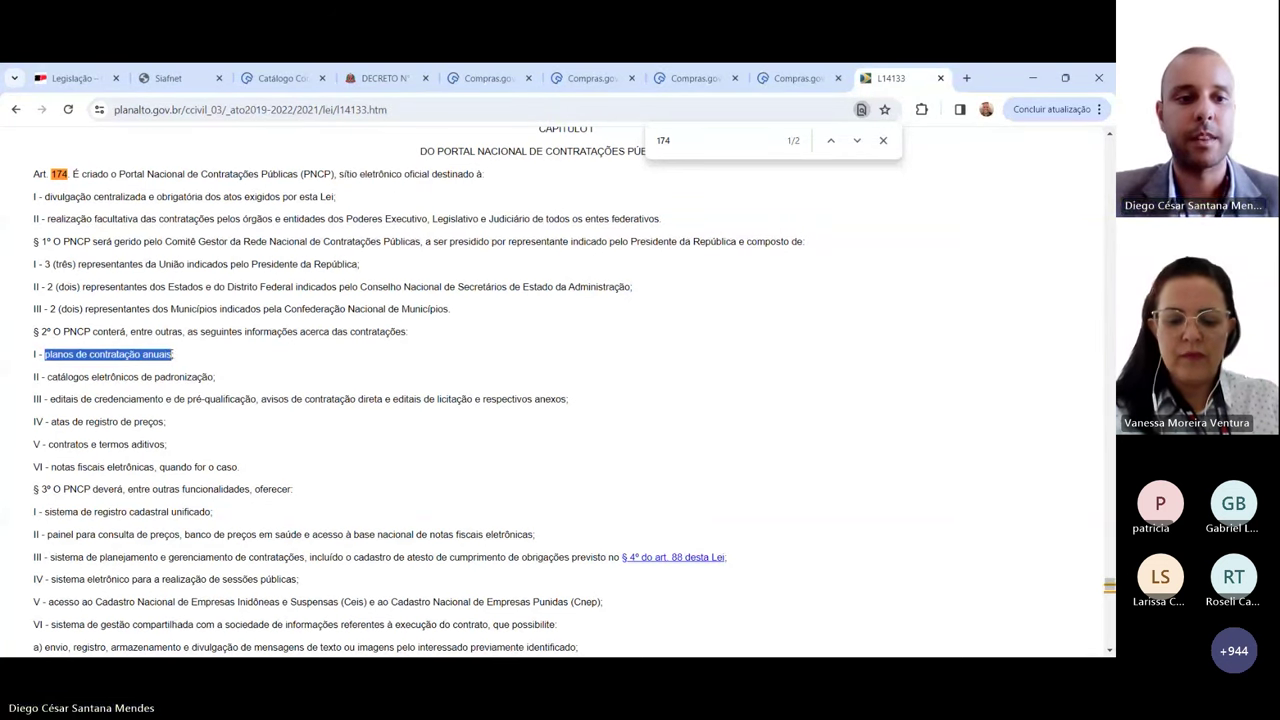
left_click_drag(49, 399, 165, 399)
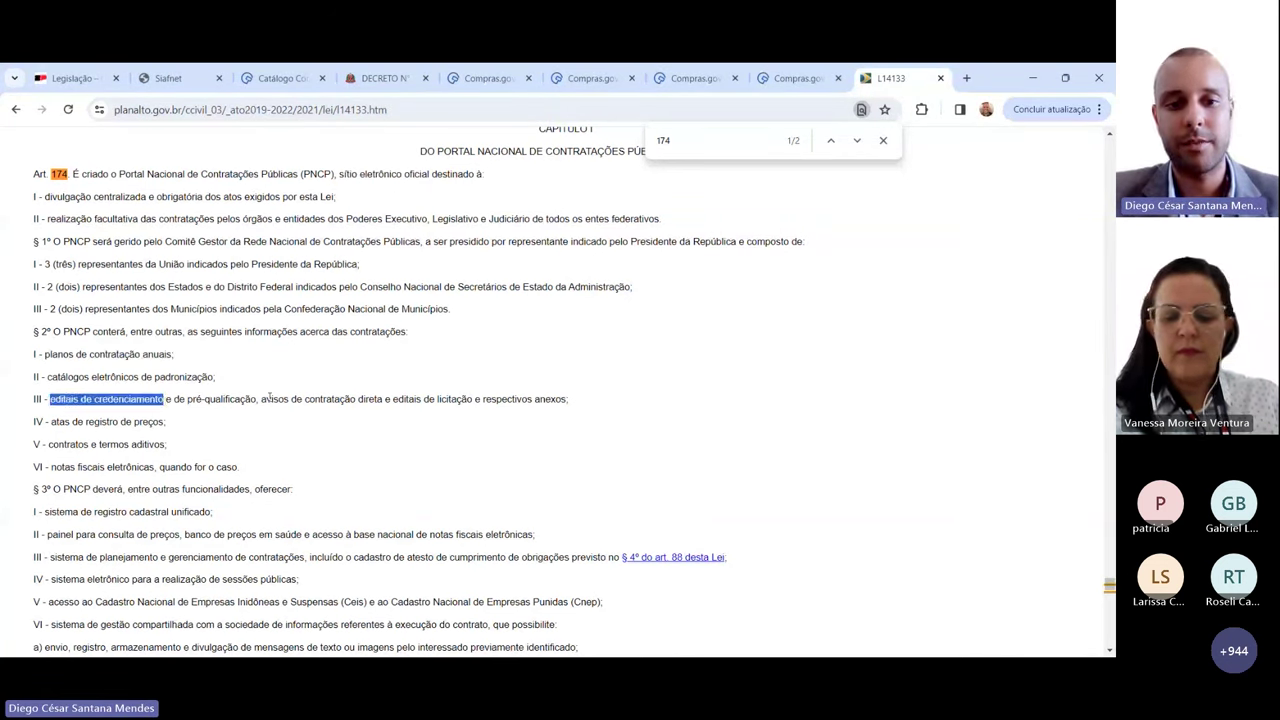
left_click_drag(266, 399, 376, 399)
left_click_drag(50, 421, 166, 421)
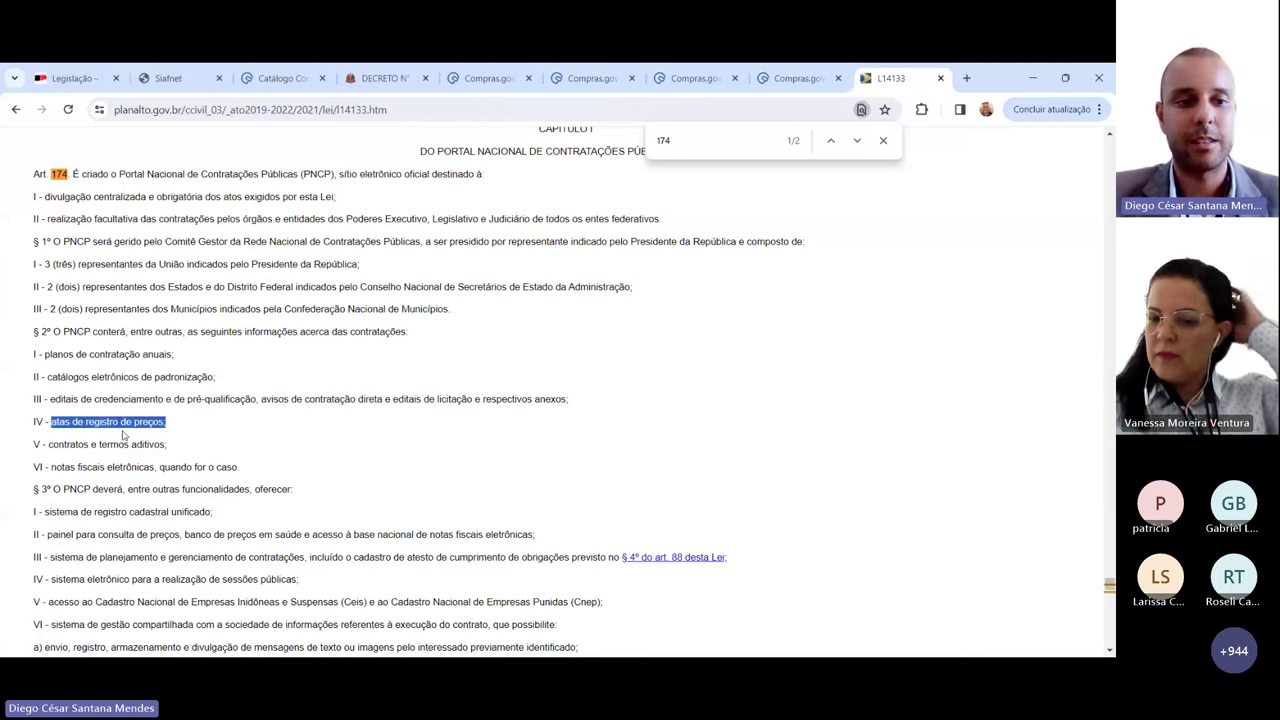
left_click_drag(49, 442, 181, 451)
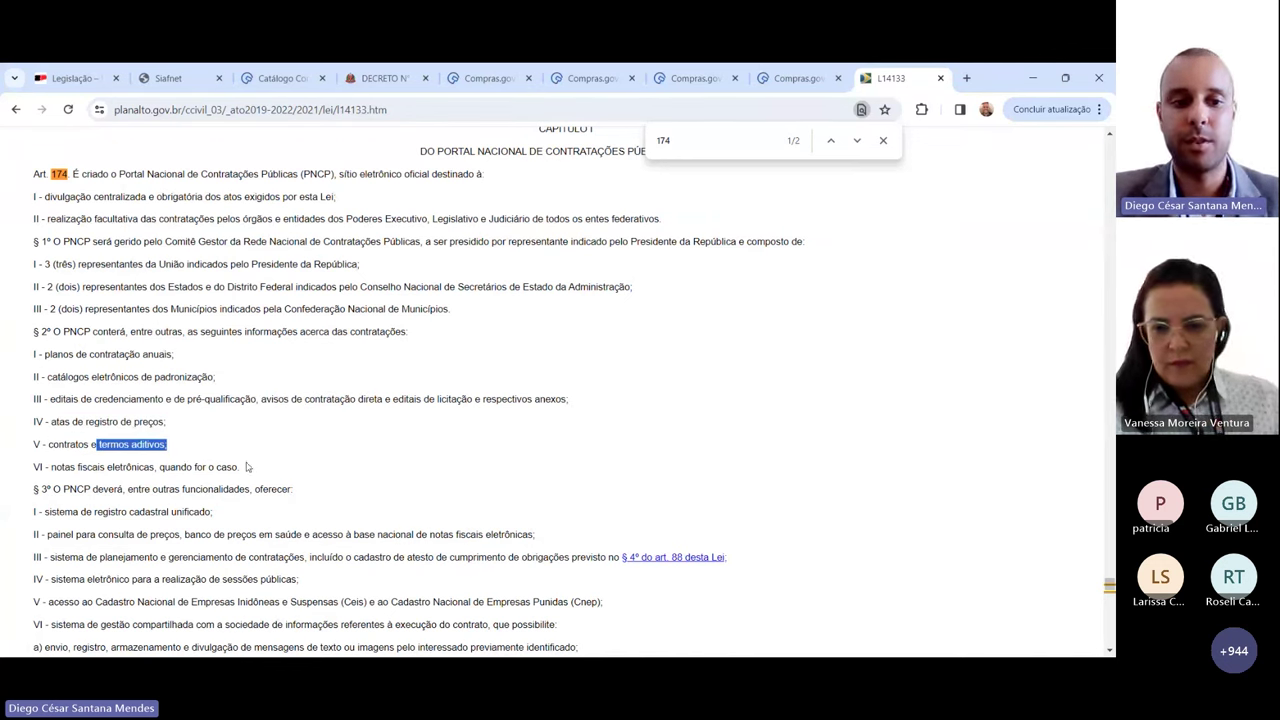
left_click_drag(48, 467, 432, 457)
left_click(432, 458)
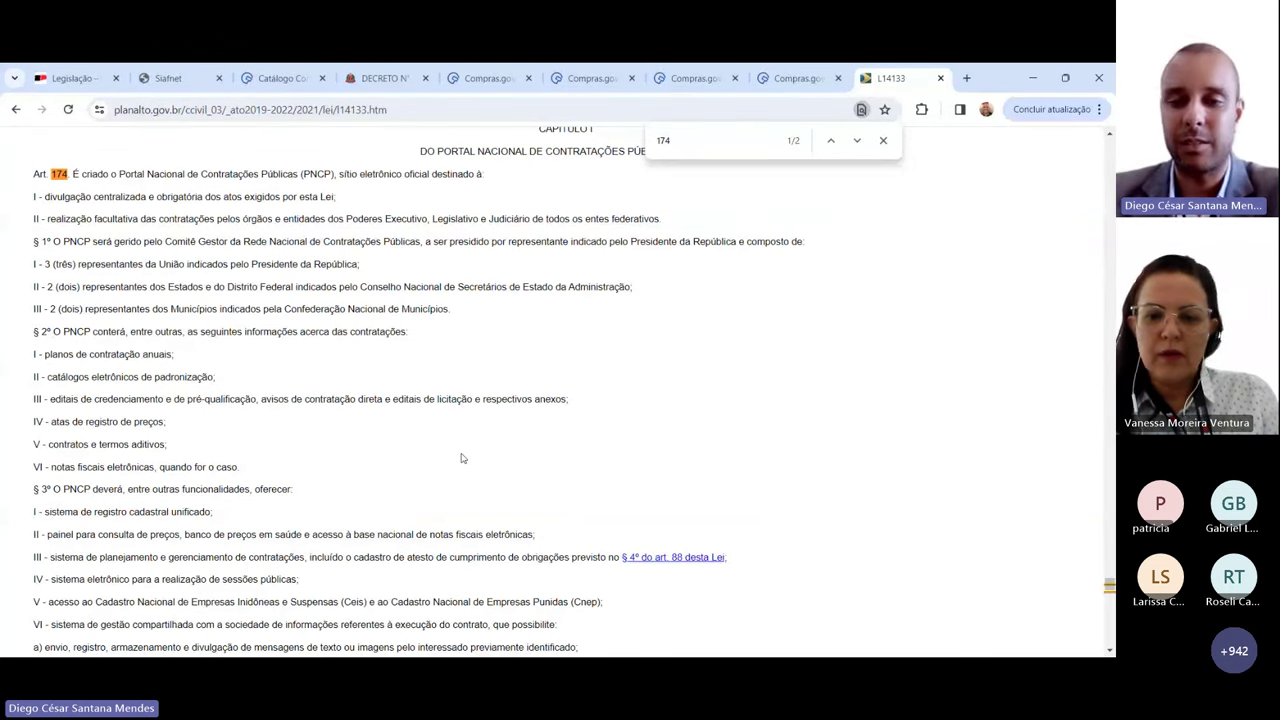
Step: Change the find query to 109 and highlight Art. 109's indefinite-term and monopoly service phrases
key("BackSpace")
key("BackSpace")
type("09")
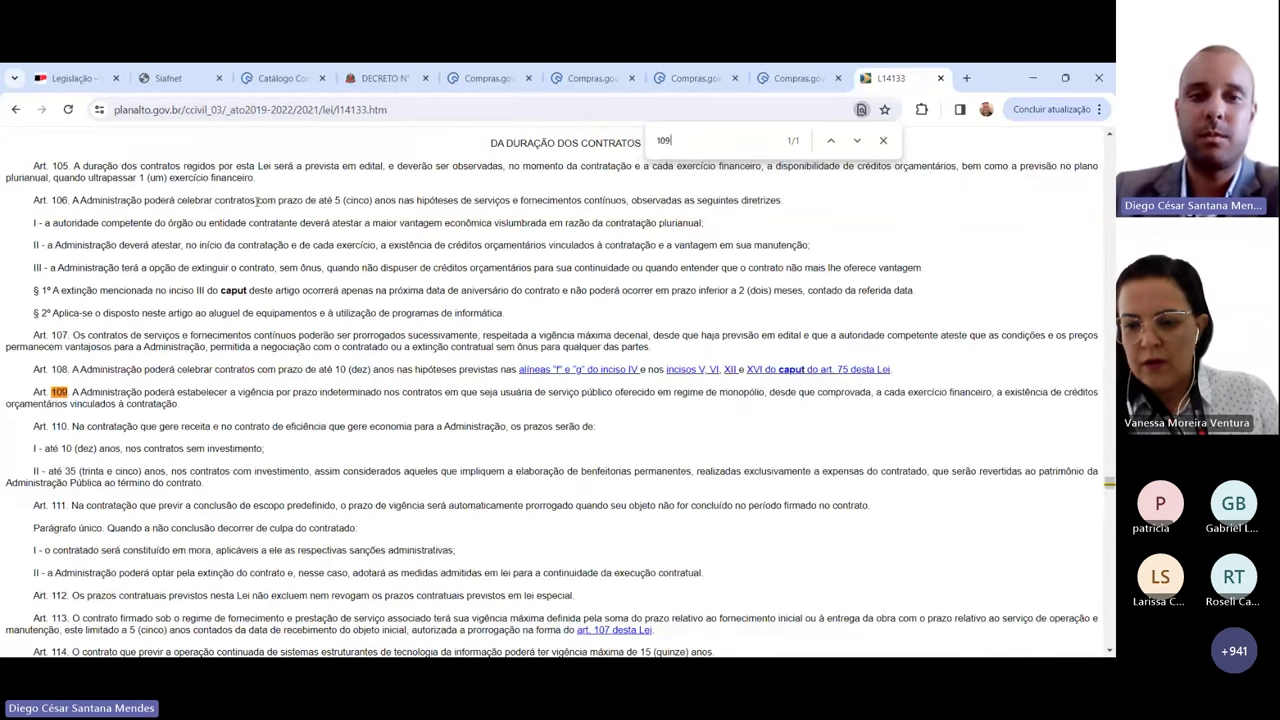
scroll(257, 201, "down", 3)
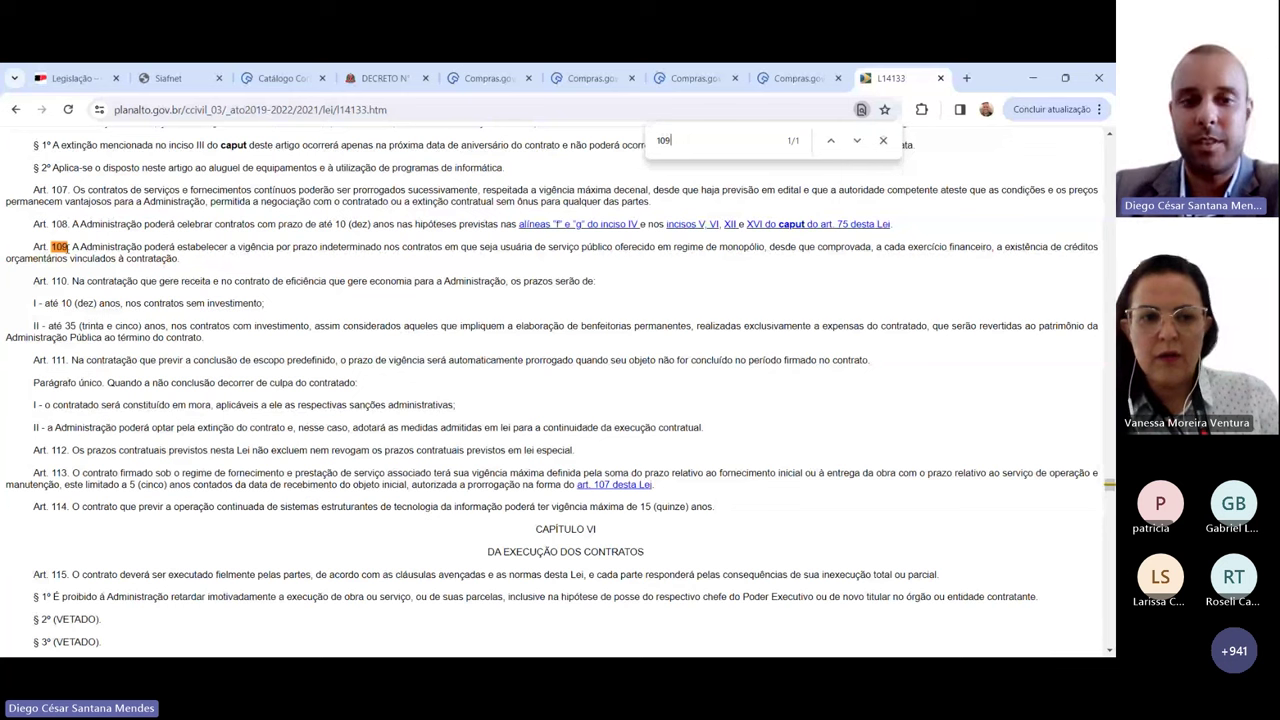
left_click_drag(72, 247, 386, 246)
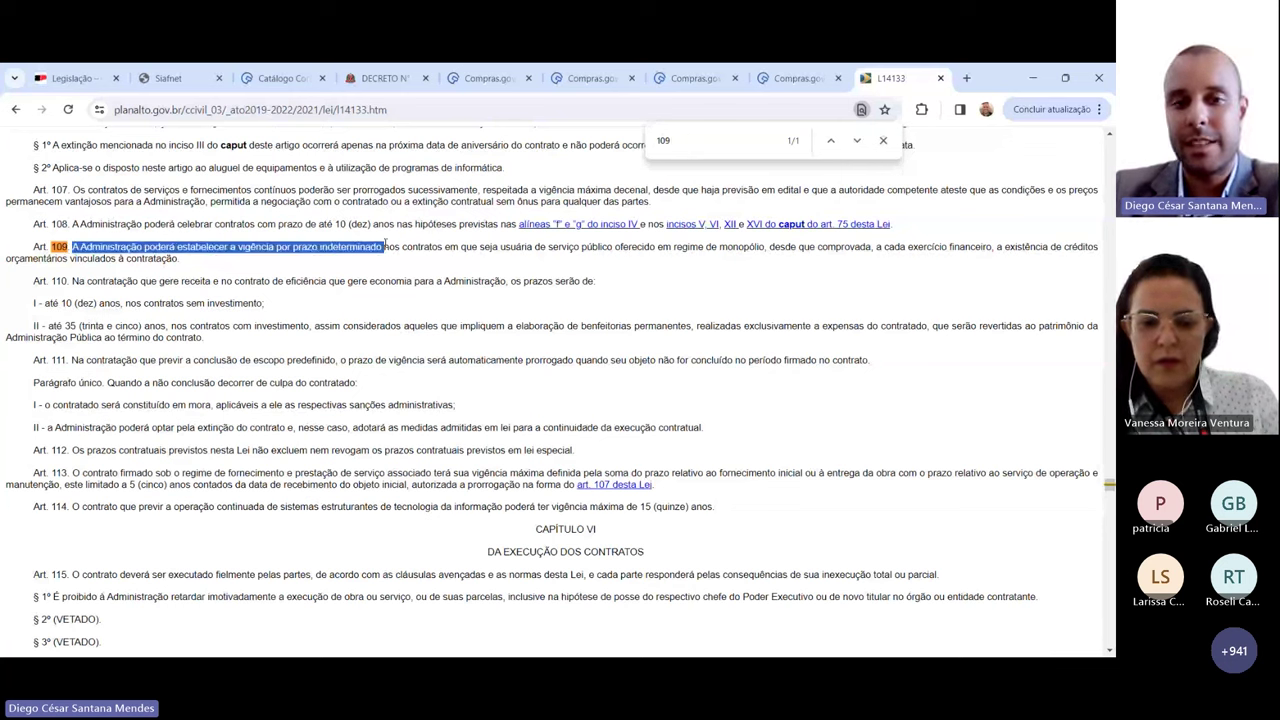
left_click(403, 246)
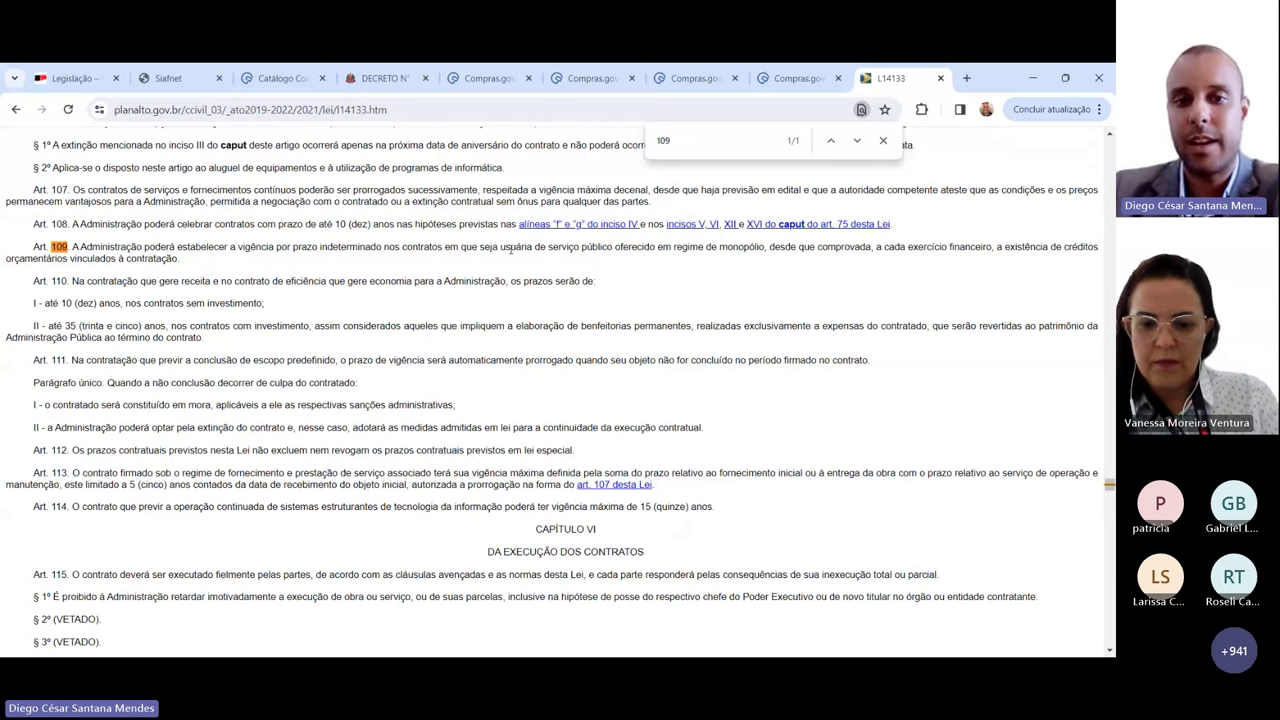
left_click_drag(549, 250, 767, 247)
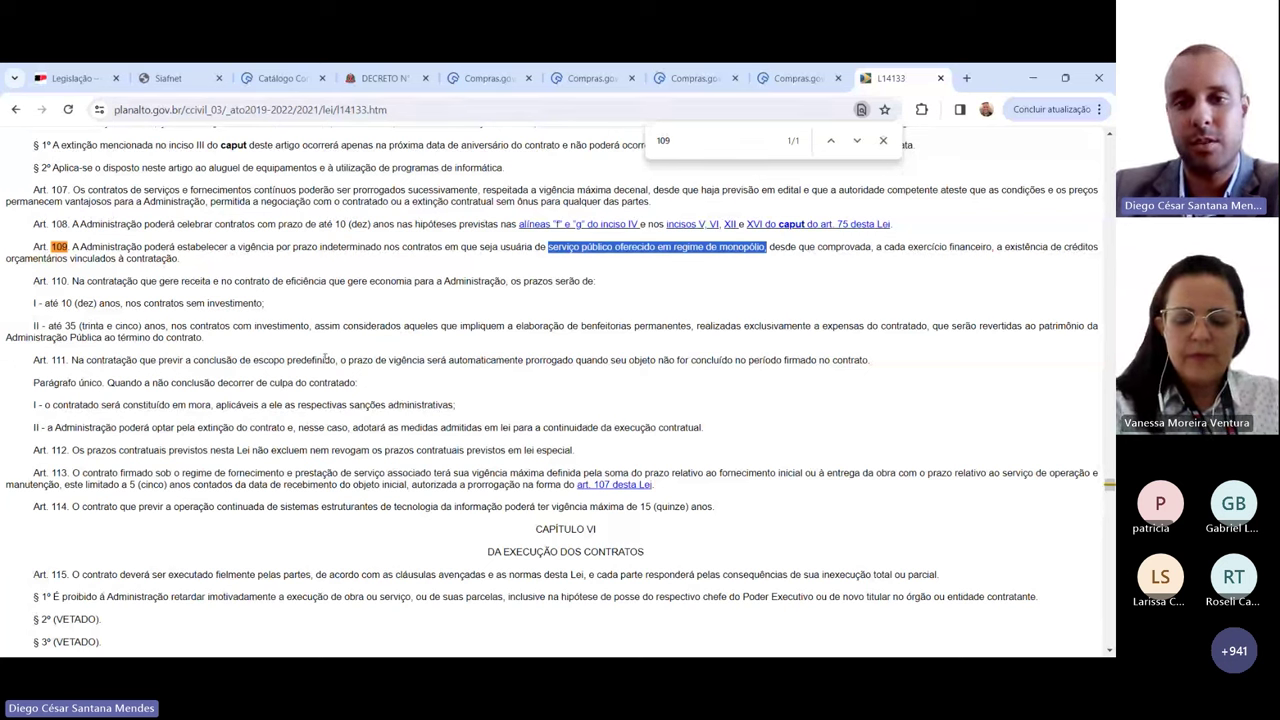
left_click(375, 259)
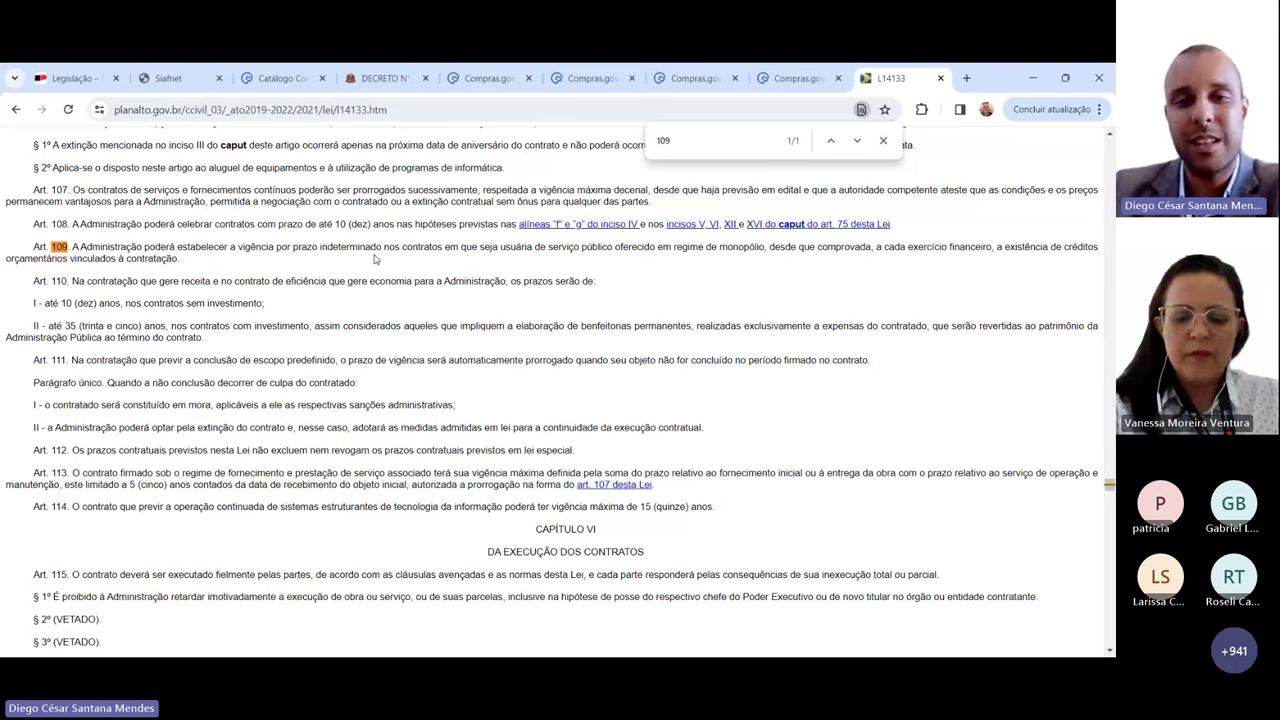